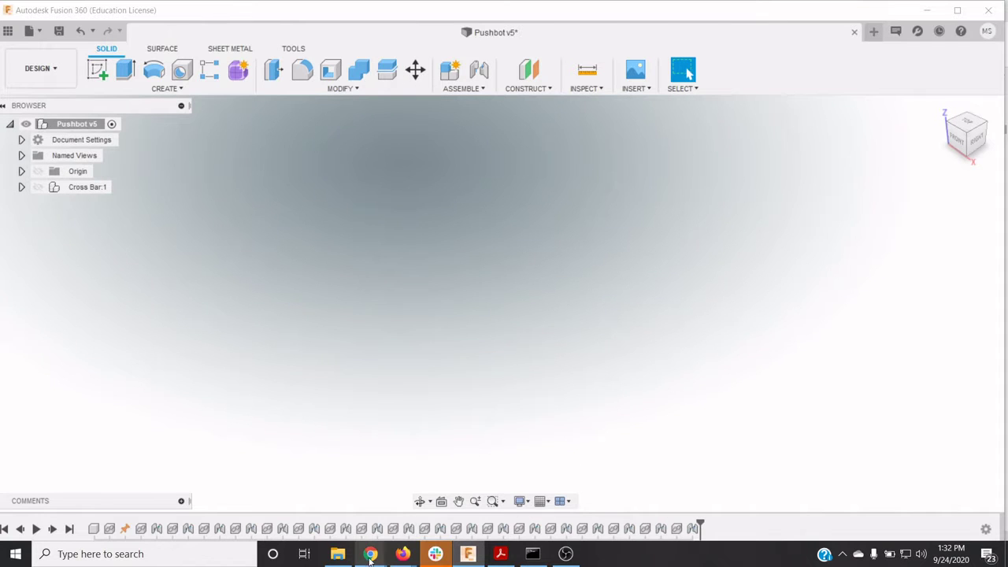
Switch to the PushBot build guide in Chrome, find Step 1 of Constructing the Chassis, and highlight the title "Left Chassis Rail"
{"action": "mouse_move", "coordinate": [370, 554]}
{"action": "left_click", "coordinate": [231, 514]}
{"action": "scroll", "coordinate": [499, 225], "scroll_direction": "down", "scroll_amount": 20}
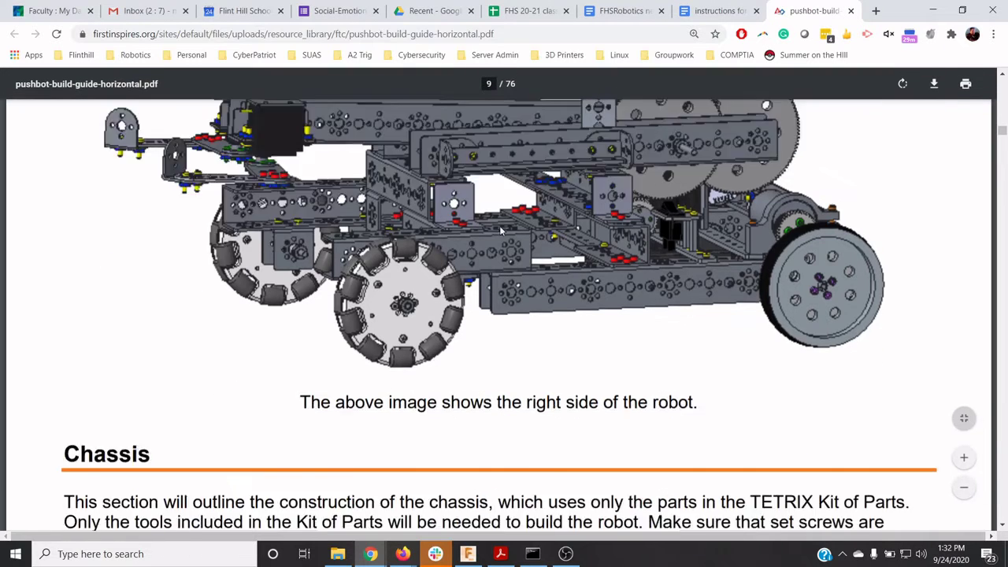
{"action": "scroll", "coordinate": [495, 241], "scroll_direction": "up", "scroll_amount": 5}
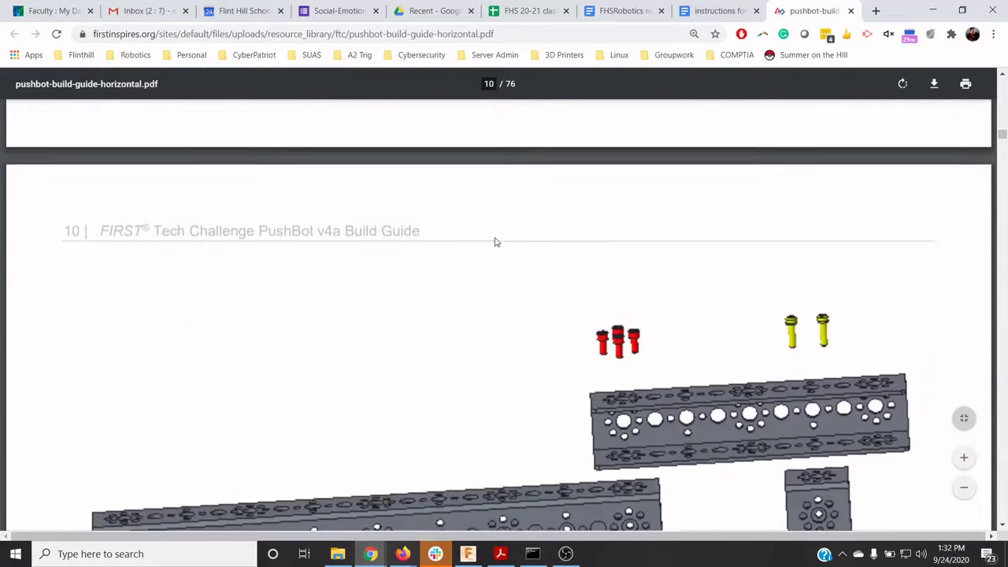
{"action": "scroll", "coordinate": [491, 236], "scroll_direction": "down", "scroll_amount": 1}
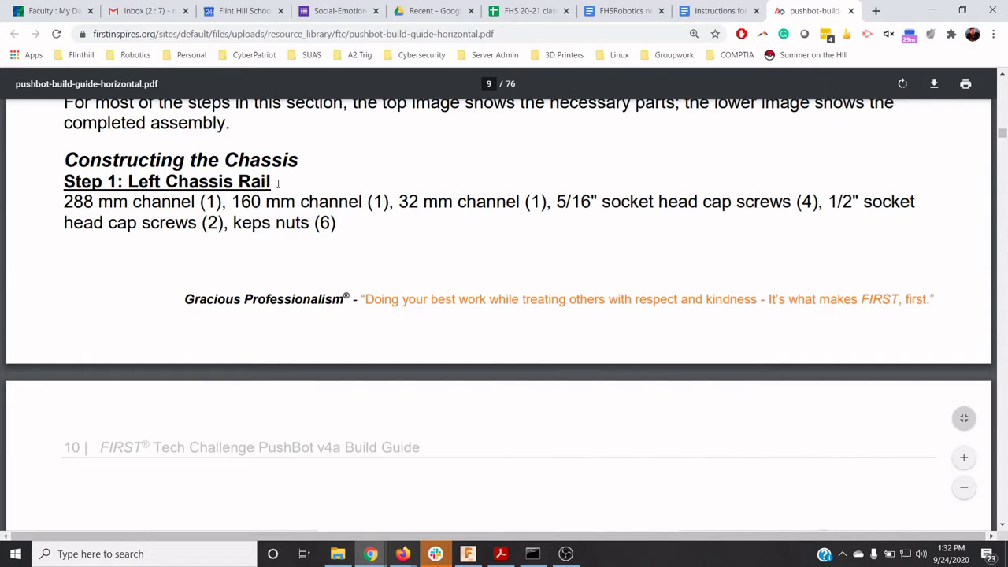
{"action": "left_click_drag", "start_coordinate": [270, 181], "coordinate": [130, 175]}
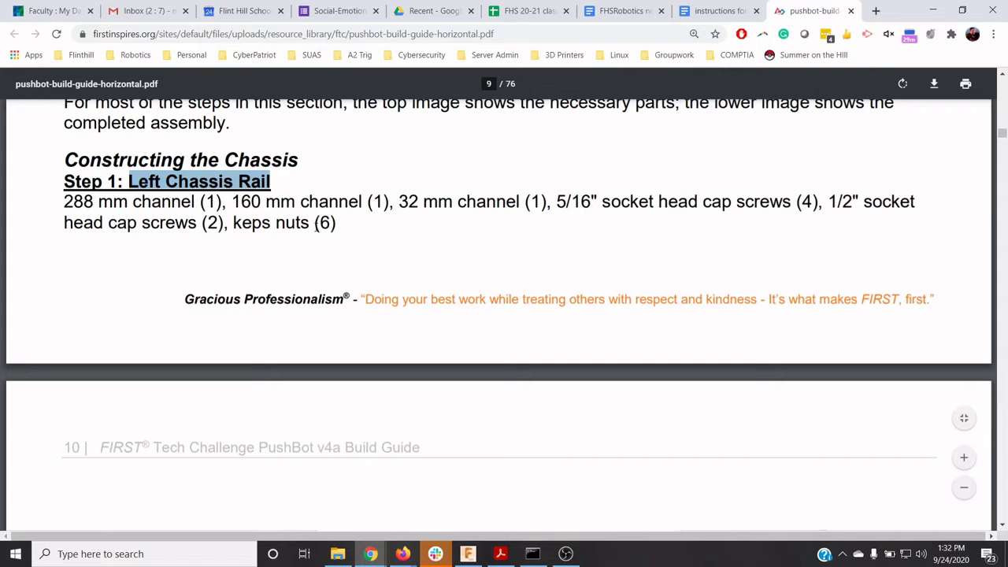
Back in Fusion 360, create an internal component named "Left Chassis Rail" under the root assembly and make it active
{"action": "left_click", "coordinate": [467, 553]}
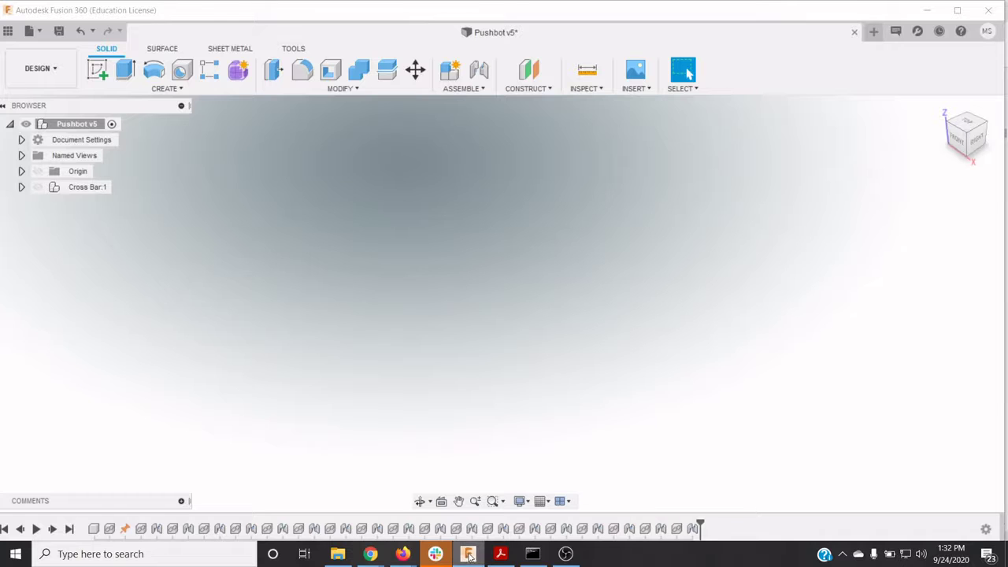
{"action": "right_click", "coordinate": [78, 126]}
{"action": "left_click", "coordinate": [99, 140]}
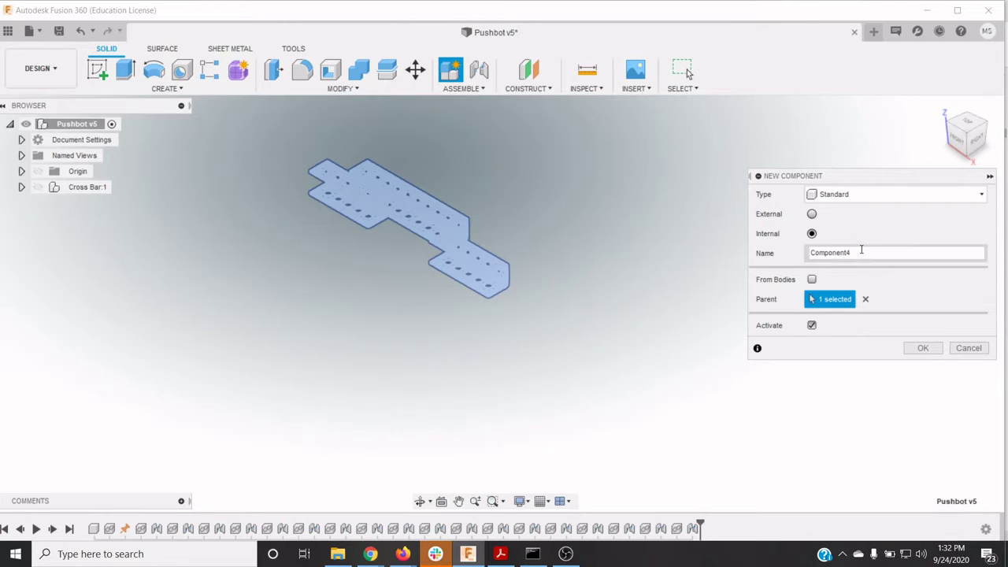
{"action": "left_click_drag", "start_coordinate": [865, 254], "coordinate": [792, 253]}
{"action": "type", "text": "Left Chassis Rail"}
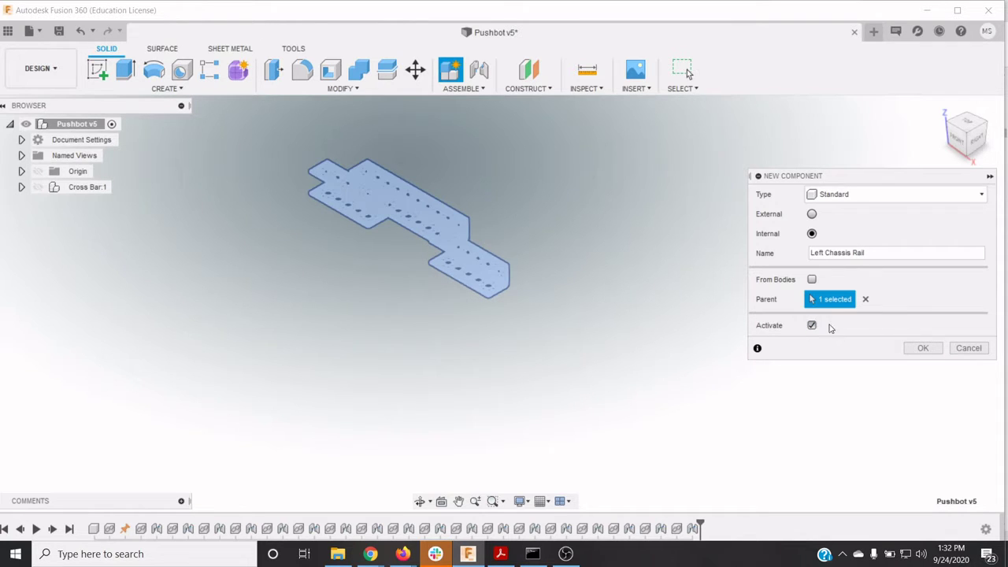
{"action": "left_click", "coordinate": [922, 348]}
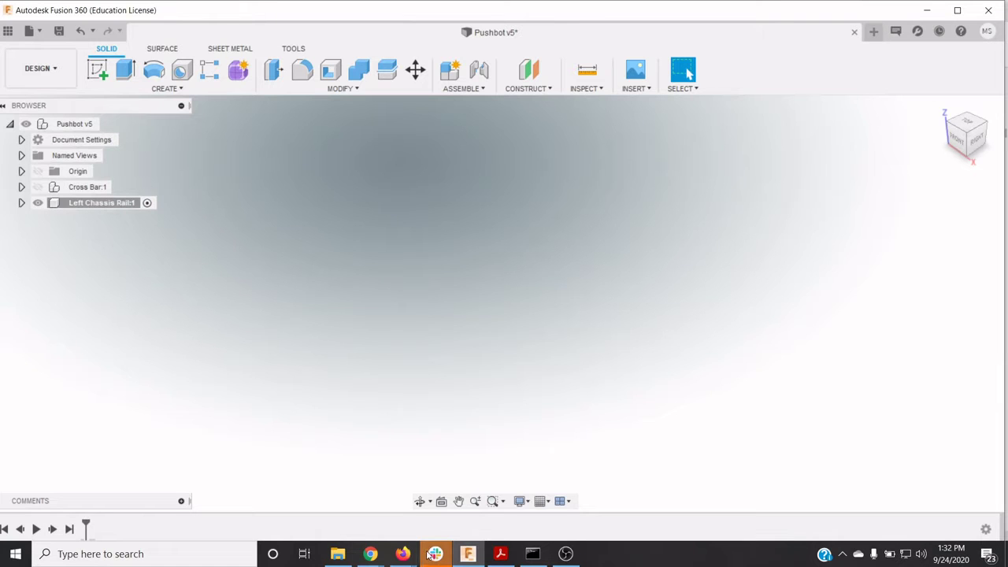
Return to the build guide in Chrome and examine the Left Chassis Rail parts list and its exploded illustration on page 10
{"action": "mouse_move", "coordinate": [370, 556]}
{"action": "left_click", "coordinate": [271, 510]}
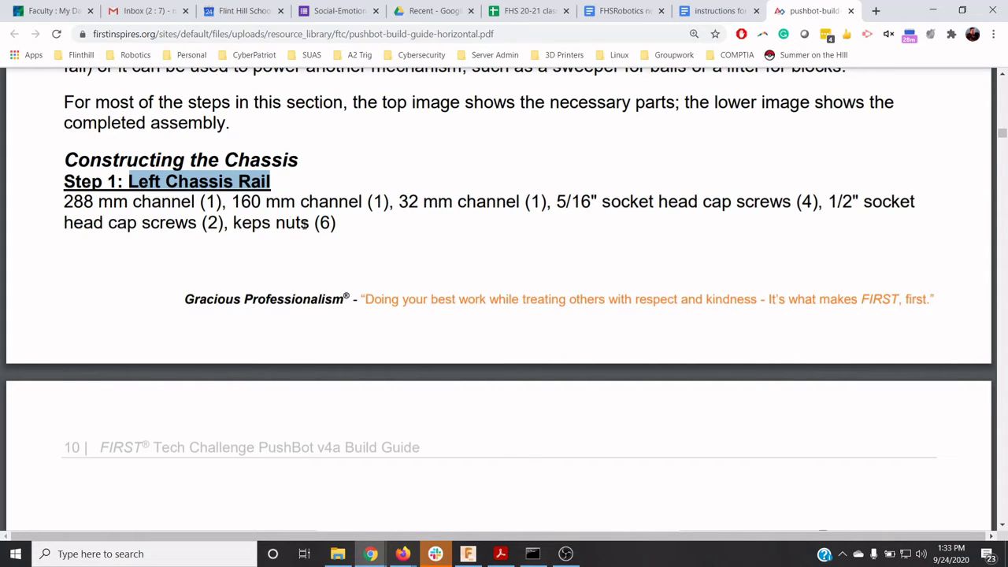
{"action": "scroll", "coordinate": [347, 246], "scroll_direction": "down", "scroll_amount": 5}
{"action": "scroll", "coordinate": [349, 247], "scroll_direction": "up", "scroll_amount": 1}
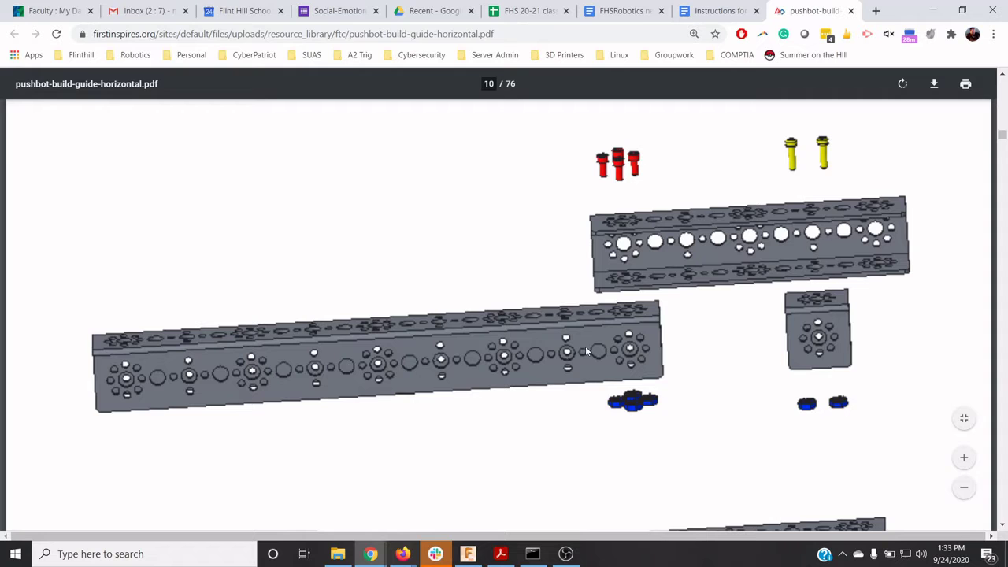
{"action": "scroll", "coordinate": [499, 288], "scroll_direction": "up", "scroll_amount": 10}
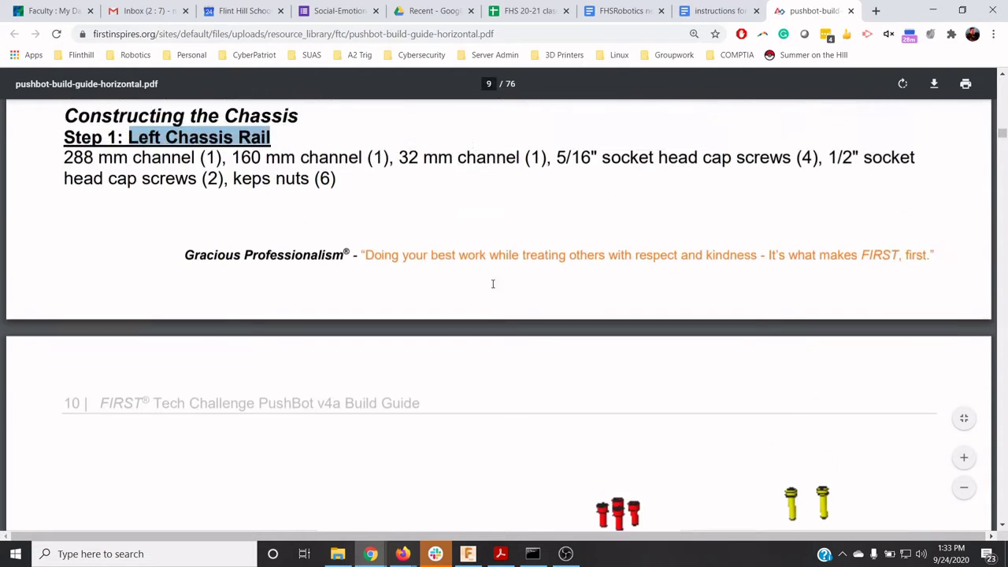
{"action": "scroll", "coordinate": [484, 271], "scroll_direction": "down", "scroll_amount": 10}
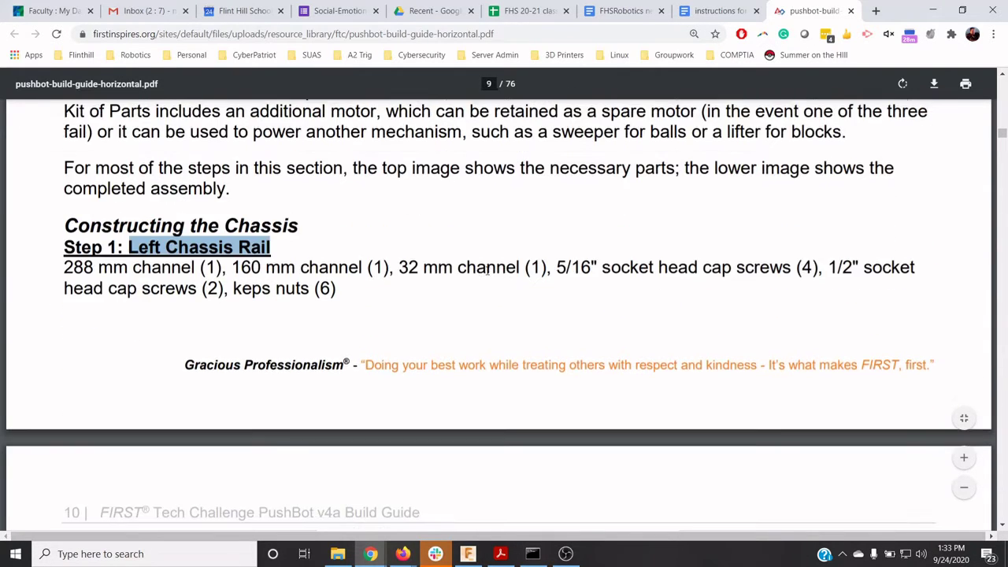
{"action": "scroll", "coordinate": [494, 274], "scroll_direction": "down", "scroll_amount": 1}
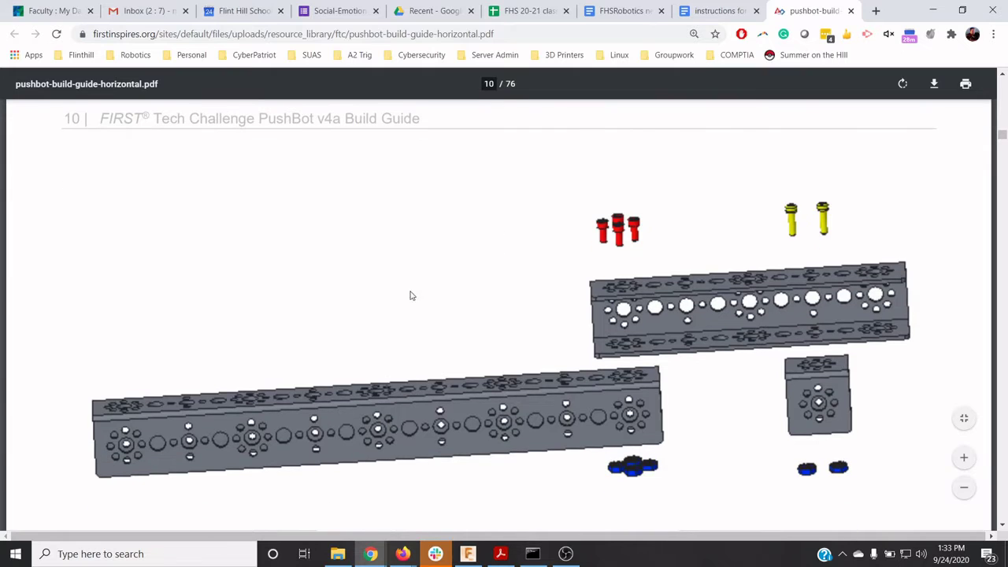
Switch back to Fusion 360 and open the Channels folder of the Tetrix Parts project
{"action": "left_click", "coordinate": [467, 554]}
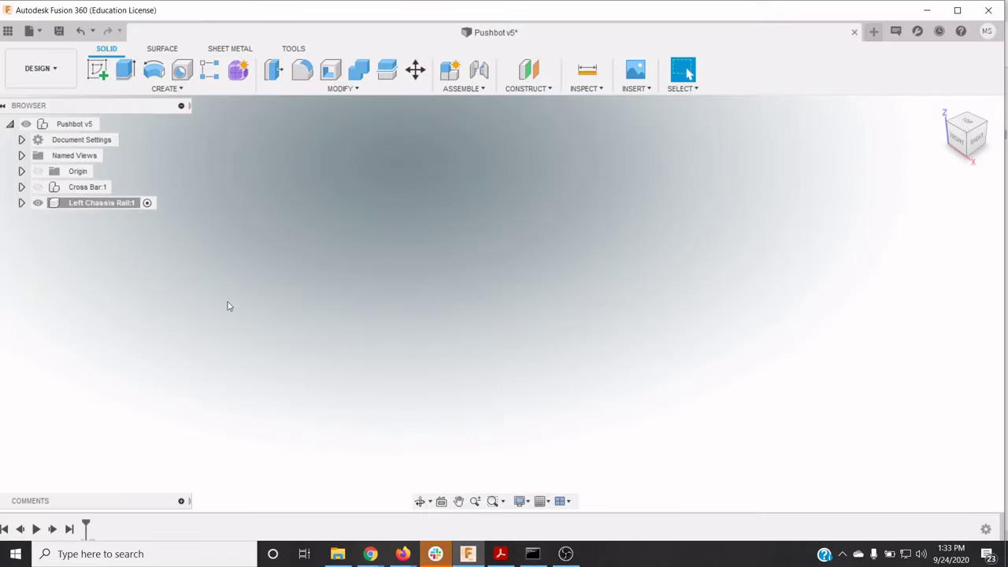
{"action": "left_click", "coordinate": [8, 31]}
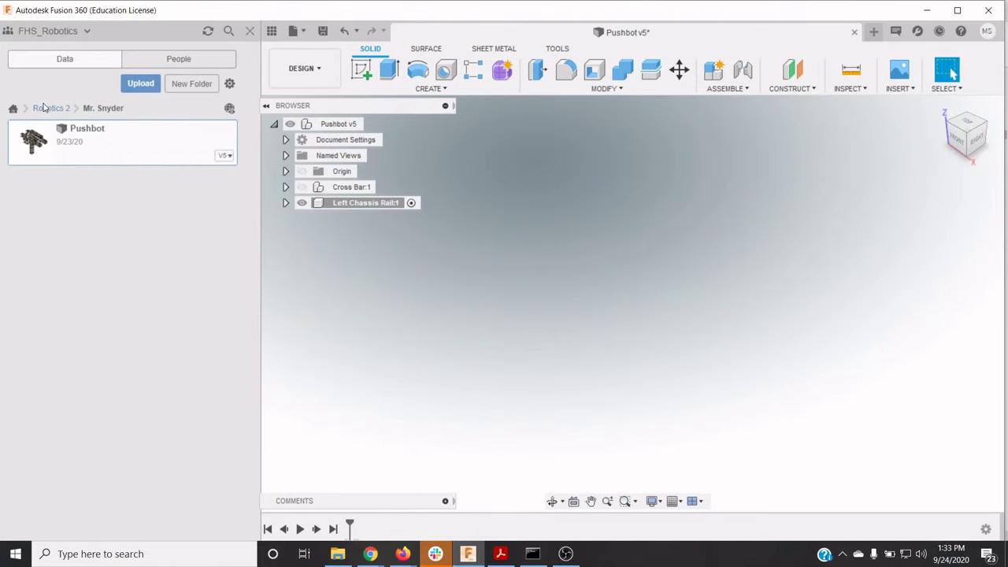
{"action": "left_click", "coordinate": [45, 108]}
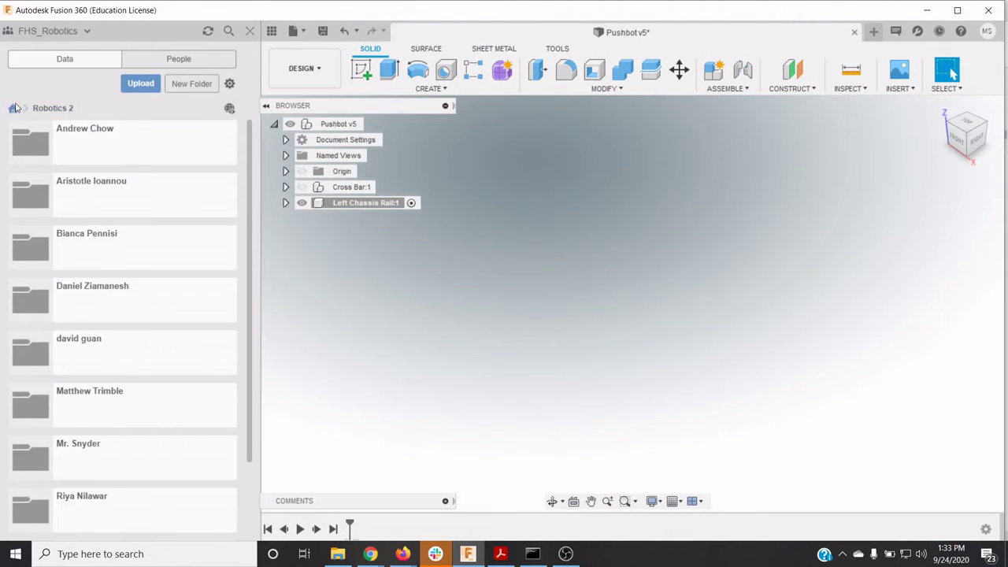
{"action": "left_click", "coordinate": [12, 108]}
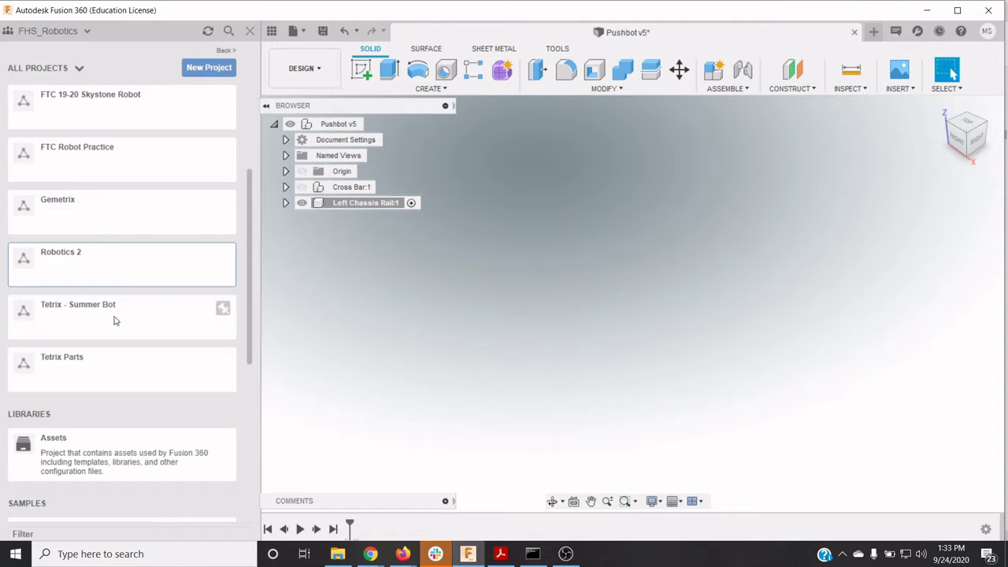
{"action": "left_click", "coordinate": [82, 364]}
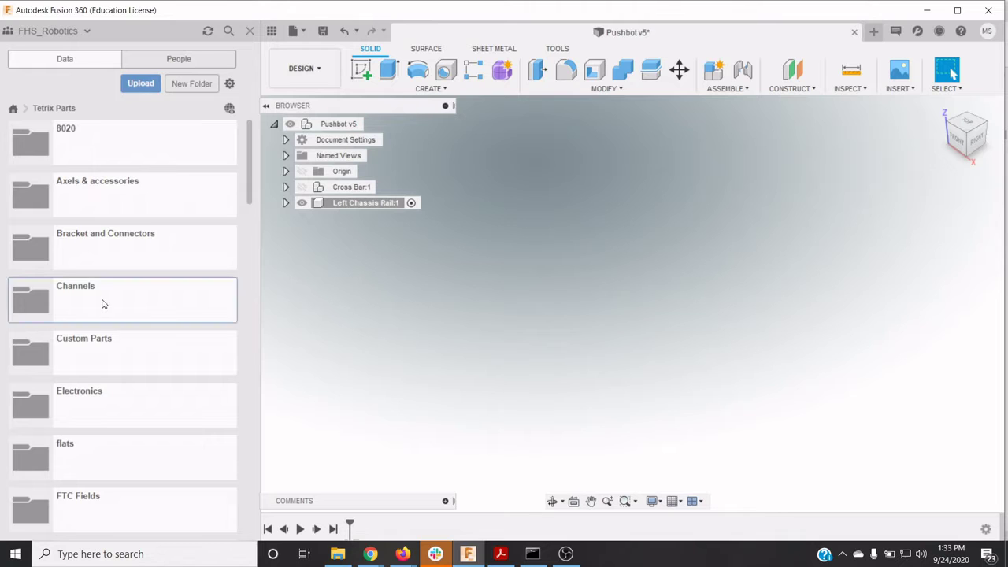
{"action": "left_click", "coordinate": [102, 304]}
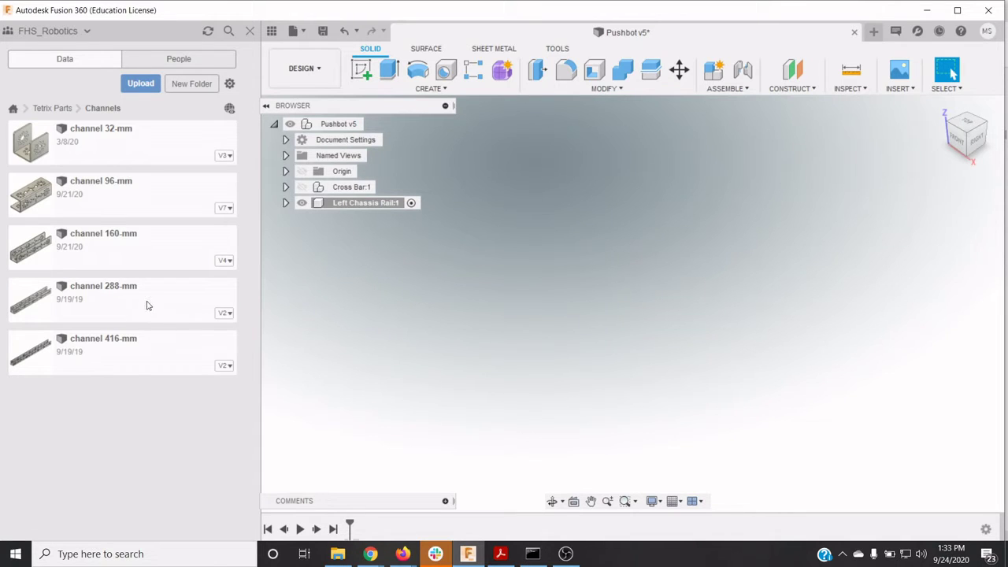
Insert channel 288-mm into the current design, rotated -90 degrees about X so that it lies flat
{"action": "right_click", "coordinate": [108, 305]}
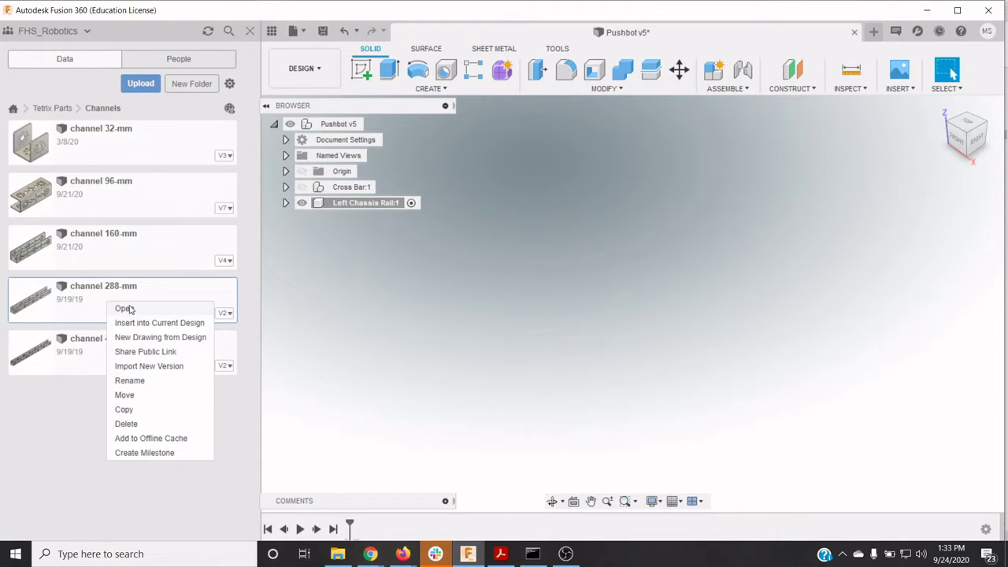
{"action": "left_click", "coordinate": [159, 326]}
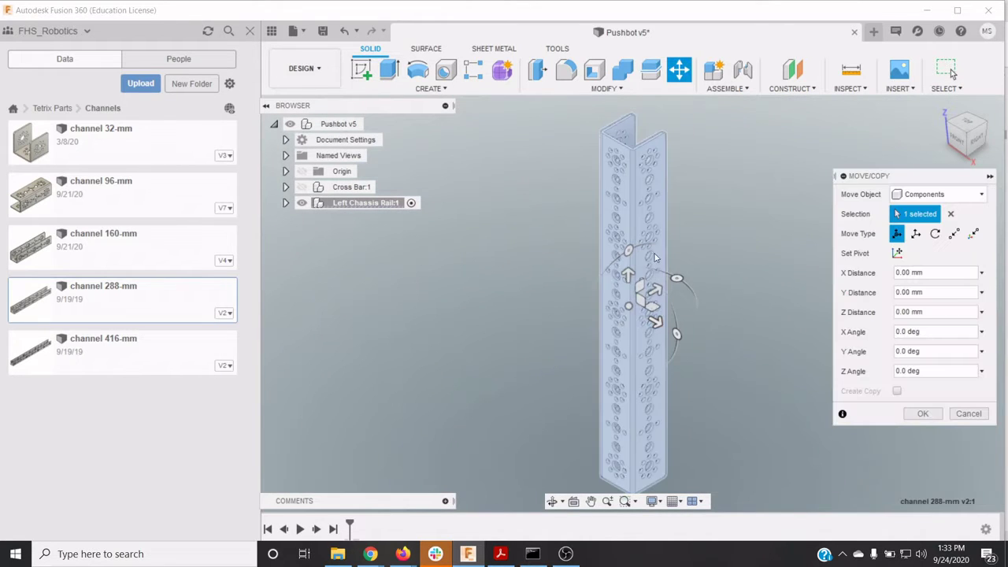
{"action": "left_click_drag", "start_coordinate": [657, 258], "coordinate": [713, 262]}
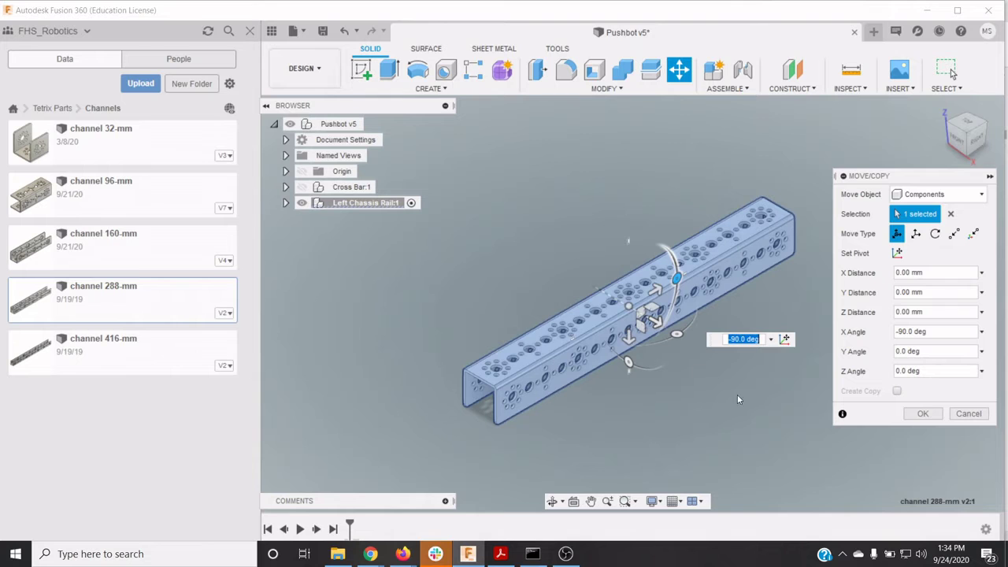
{"action": "left_click", "coordinate": [922, 414]}
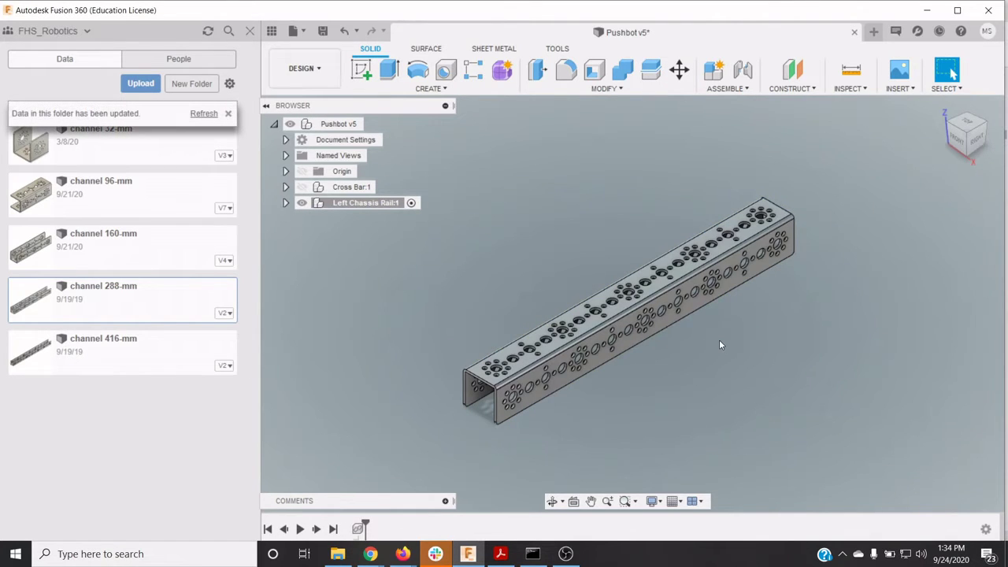
Switch to the build guide in Chrome and examine the chassis assembly illustration on page 13 for the orientation of the rail channels
{"action": "left_click", "coordinate": [371, 554]}
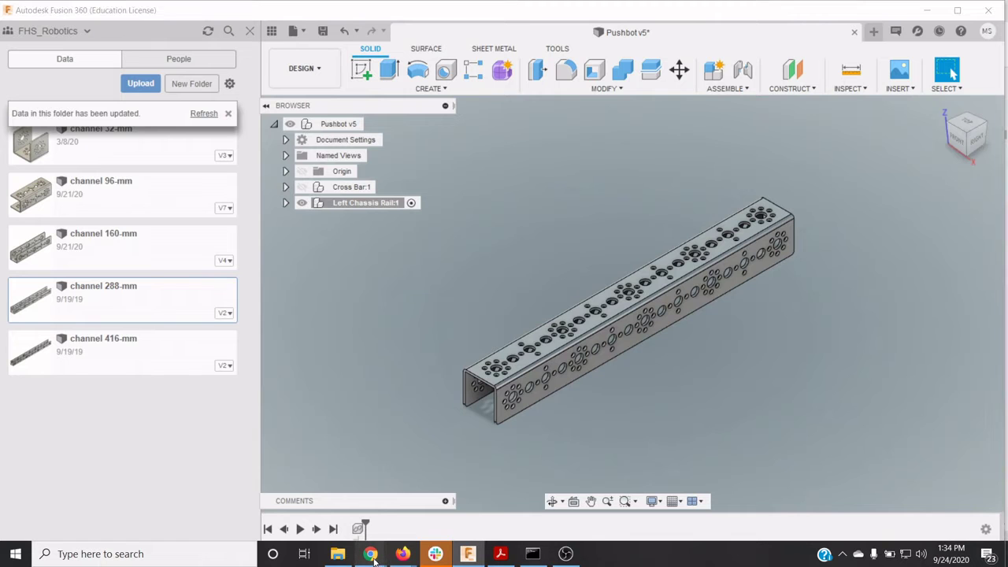
{"action": "left_click", "coordinate": [231, 519]}
{"action": "scroll", "coordinate": [395, 326], "scroll_direction": "down", "scroll_amount": 3}
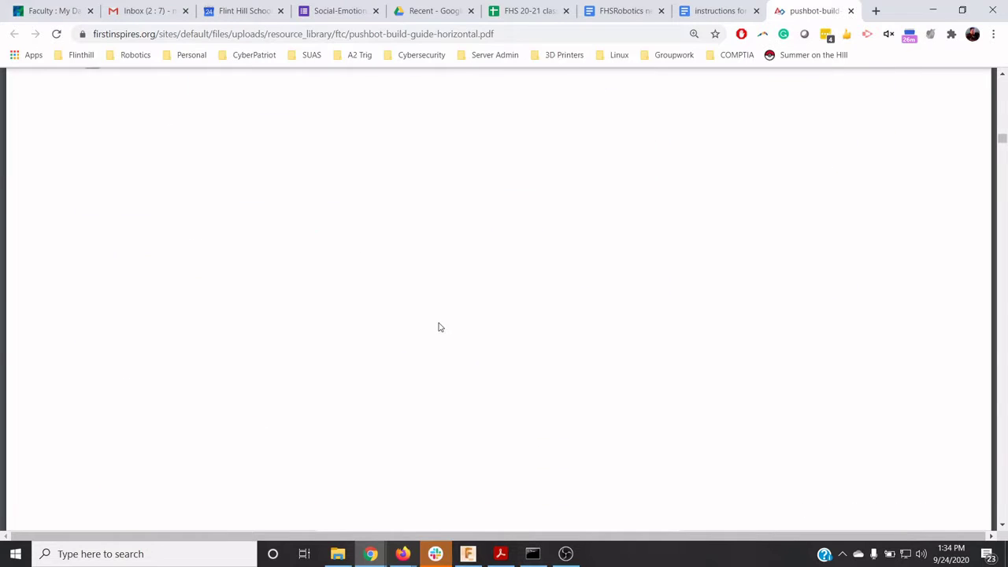
{"action": "scroll", "coordinate": [445, 329], "scroll_direction": "down", "scroll_amount": 15}
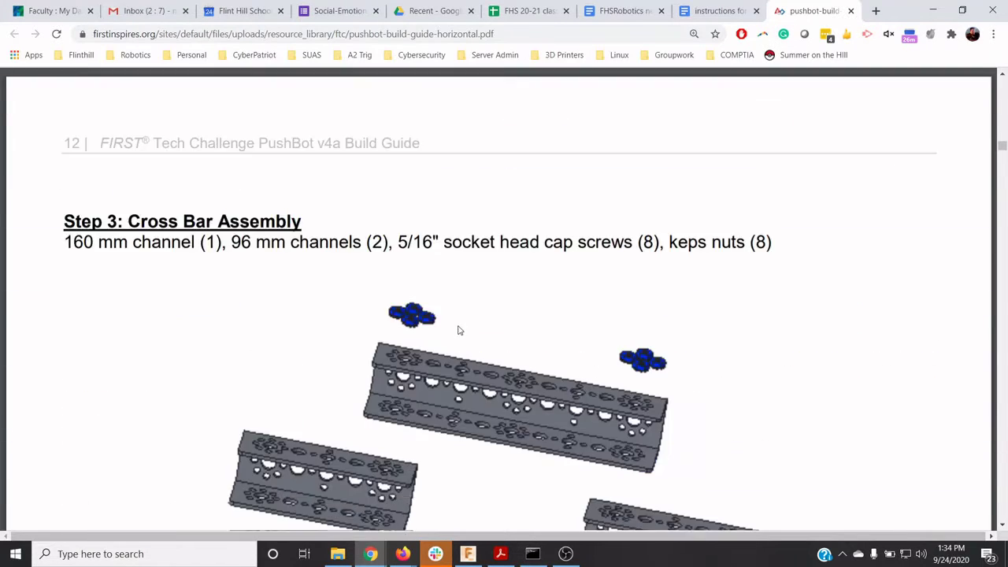
{"action": "scroll", "coordinate": [461, 332], "scroll_direction": "down", "scroll_amount": 20}
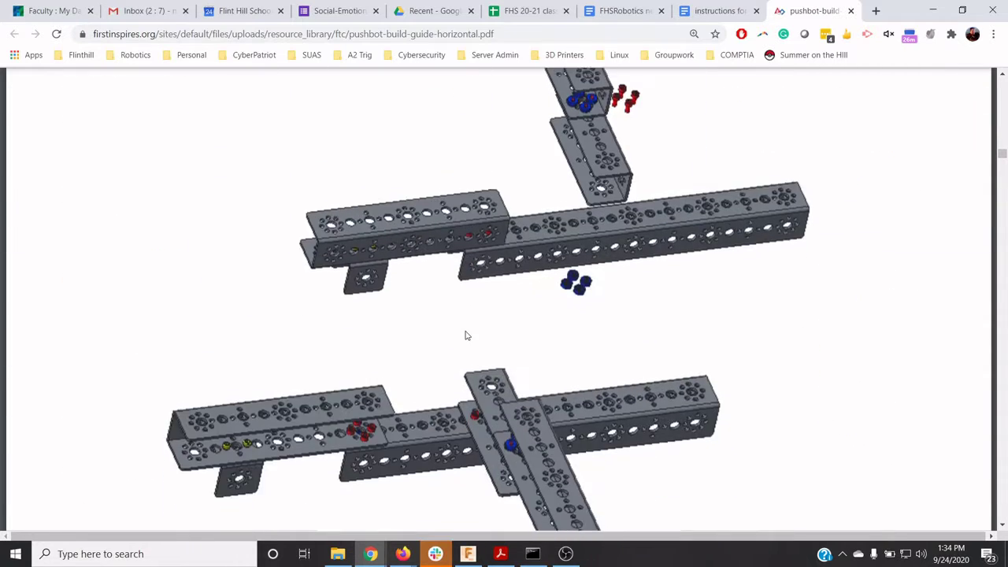
{"action": "scroll", "coordinate": [466, 335], "scroll_direction": "up", "scroll_amount": 3}
{"action": "scroll", "coordinate": [465, 336], "scroll_direction": "down", "scroll_amount": 1}
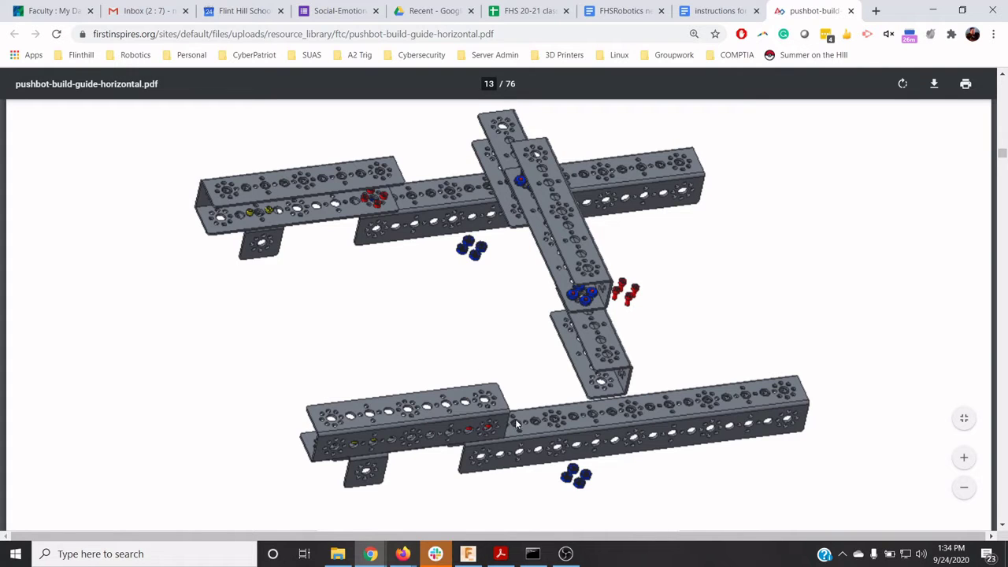
Return to Fusion 360 and insert channel 160-mm into the current design
{"action": "left_click", "coordinate": [468, 553]}
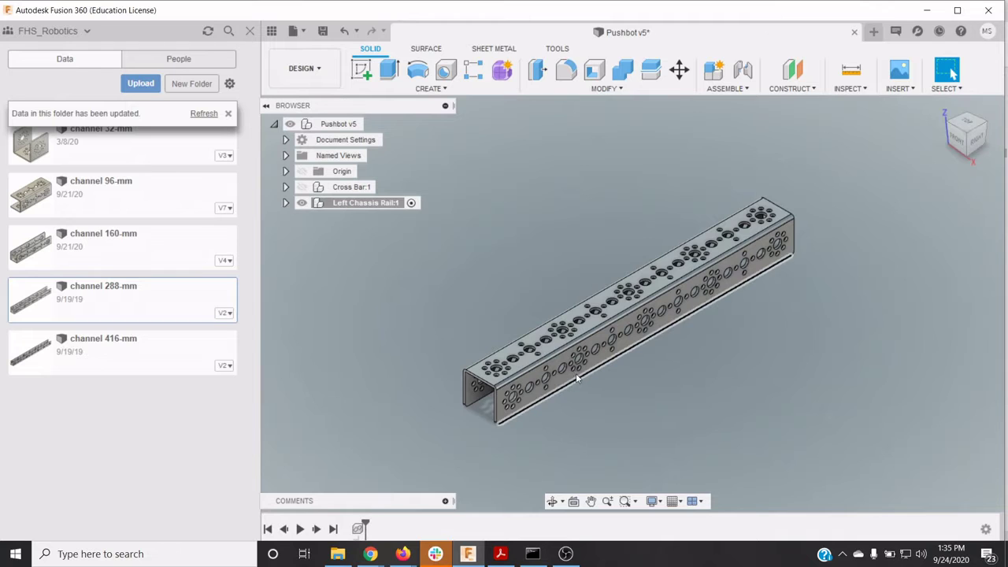
{"action": "left_click", "coordinate": [148, 259]}
{"action": "right_click", "coordinate": [145, 257]}
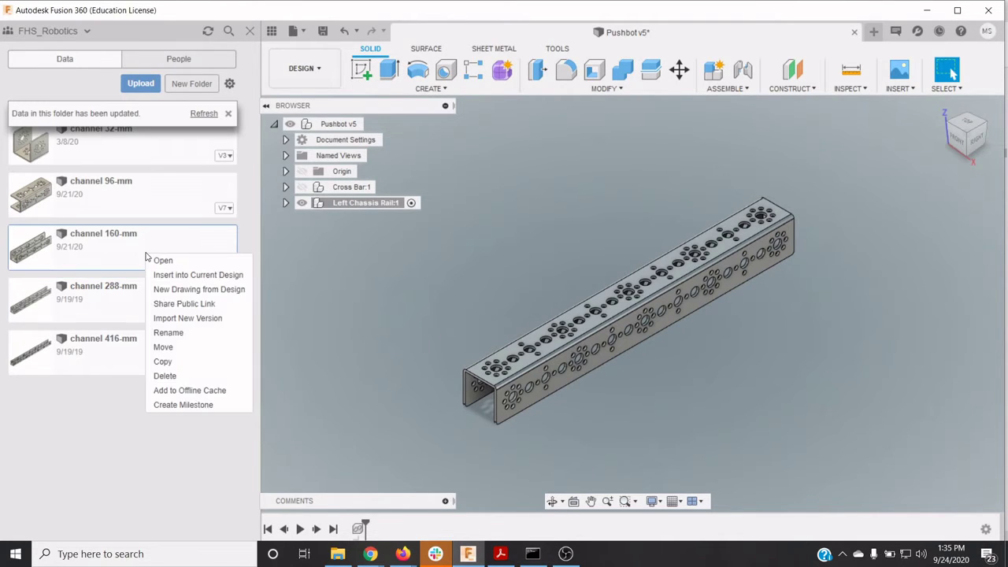
{"action": "left_click", "coordinate": [197, 275]}
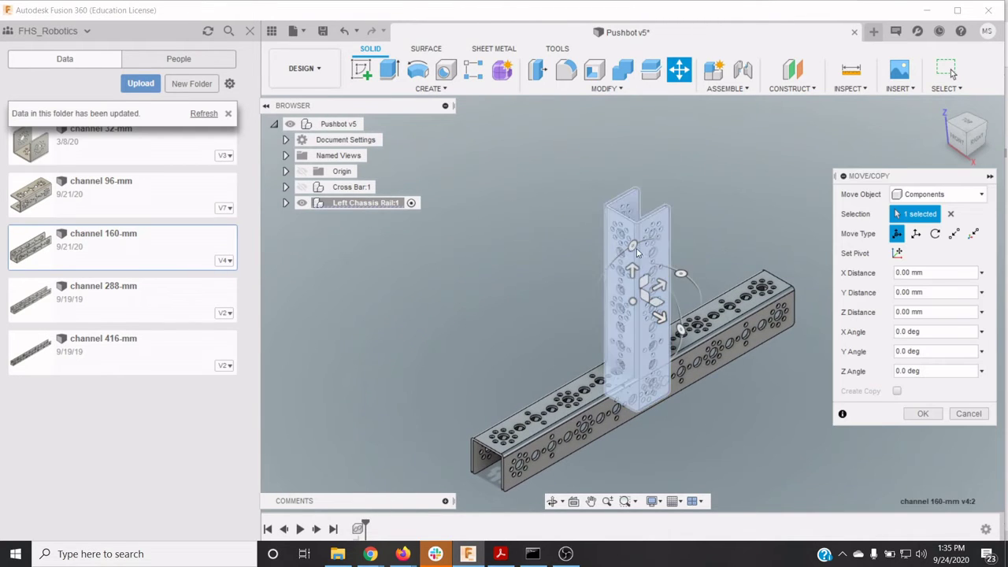
Rotate the 160 mm channel -90 degrees about X and 90 degrees about Z, and move it -180 mm along Z
{"action": "left_click_drag", "start_coordinate": [638, 252], "coordinate": [691, 268]}
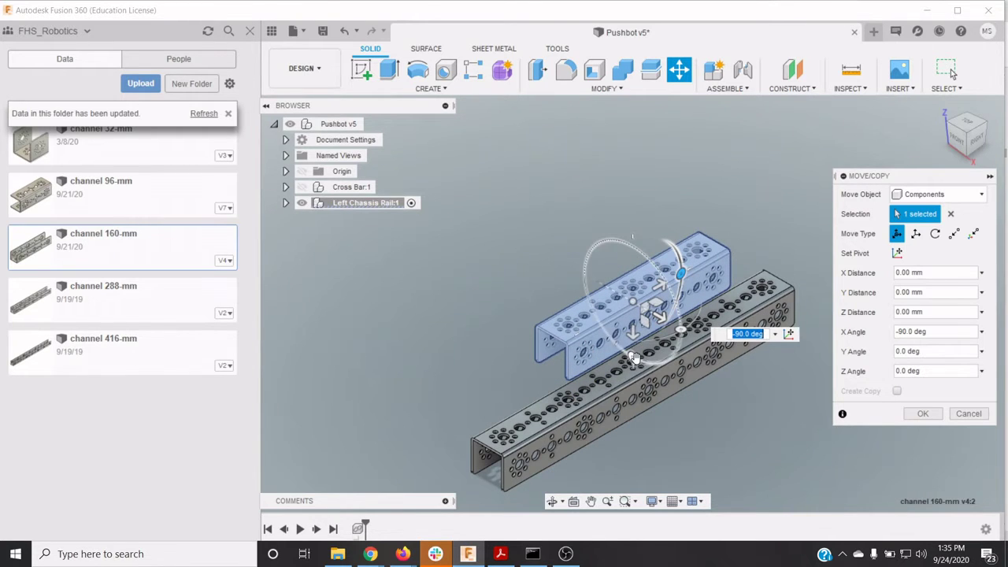
{"action": "left_click_drag", "start_coordinate": [632, 359], "coordinate": [580, 277]}
{"action": "left_click_drag", "start_coordinate": [580, 272], "coordinate": [581, 273]}
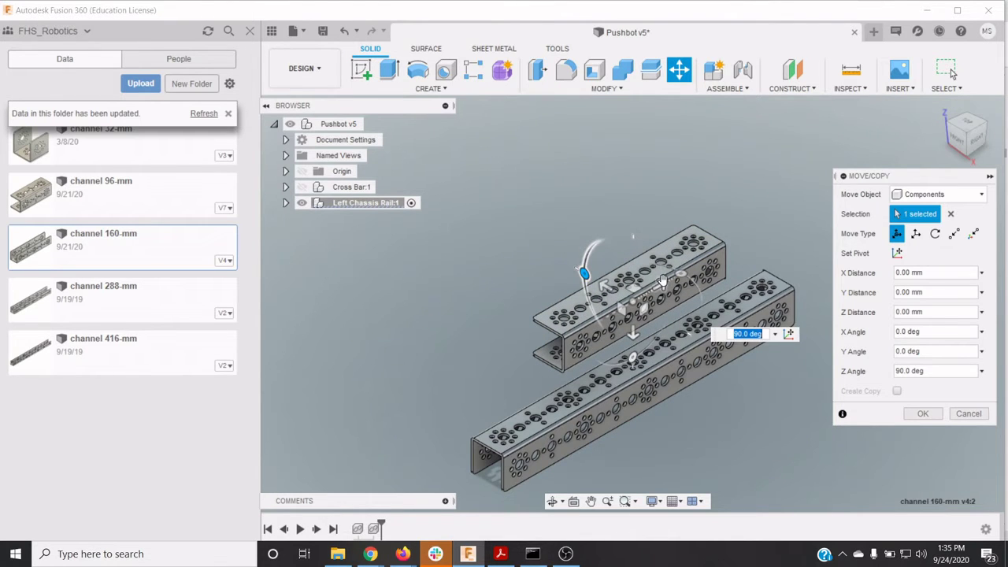
{"action": "left_click_drag", "start_coordinate": [665, 283], "coordinate": [474, 385]}
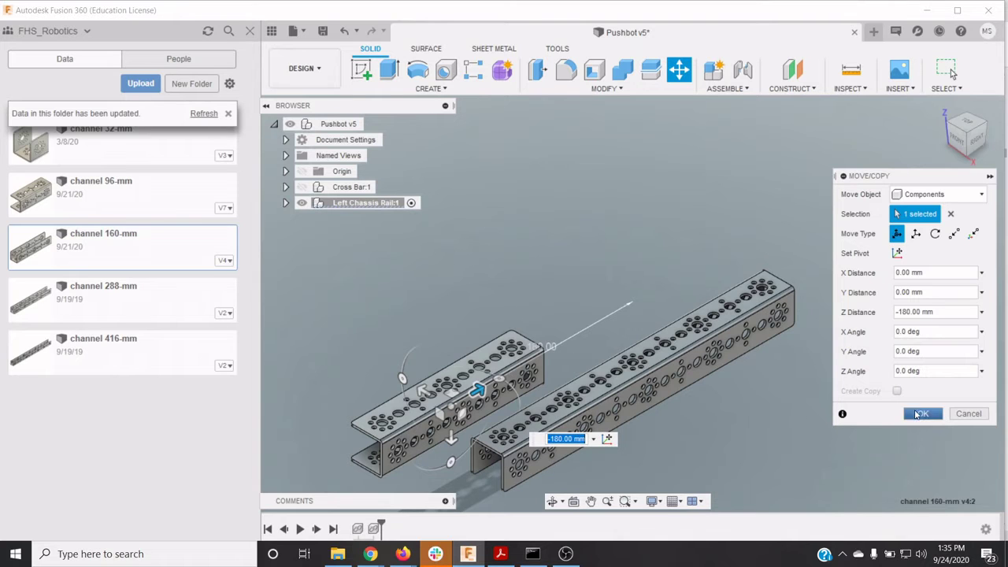
{"action": "left_click", "coordinate": [919, 413]}
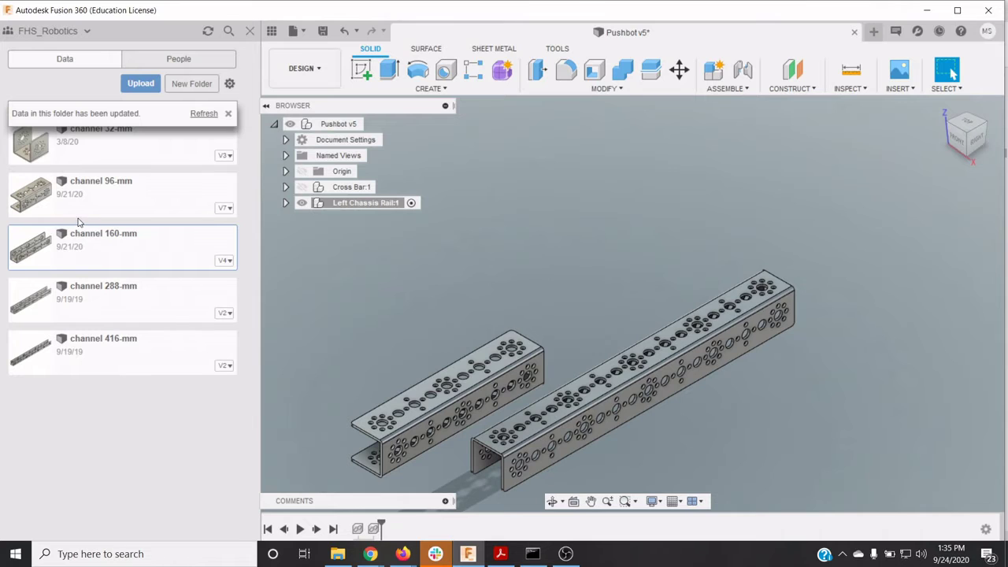
Insert channel 32-mm into the current design, rotated -90 degrees about X, and place it near the front end of the 160 mm channel
{"action": "left_click", "coordinate": [132, 151]}
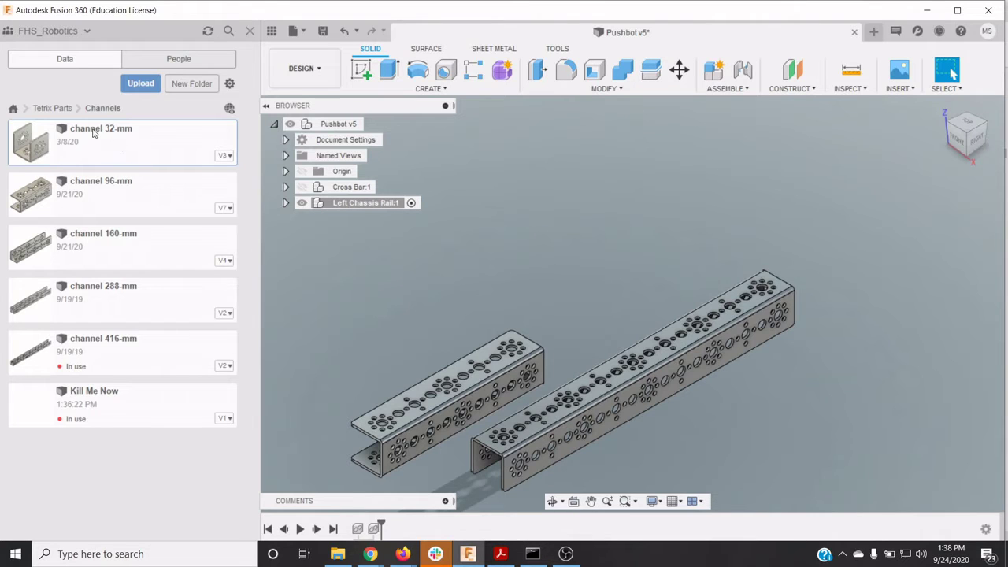
{"action": "right_click", "coordinate": [114, 148]}
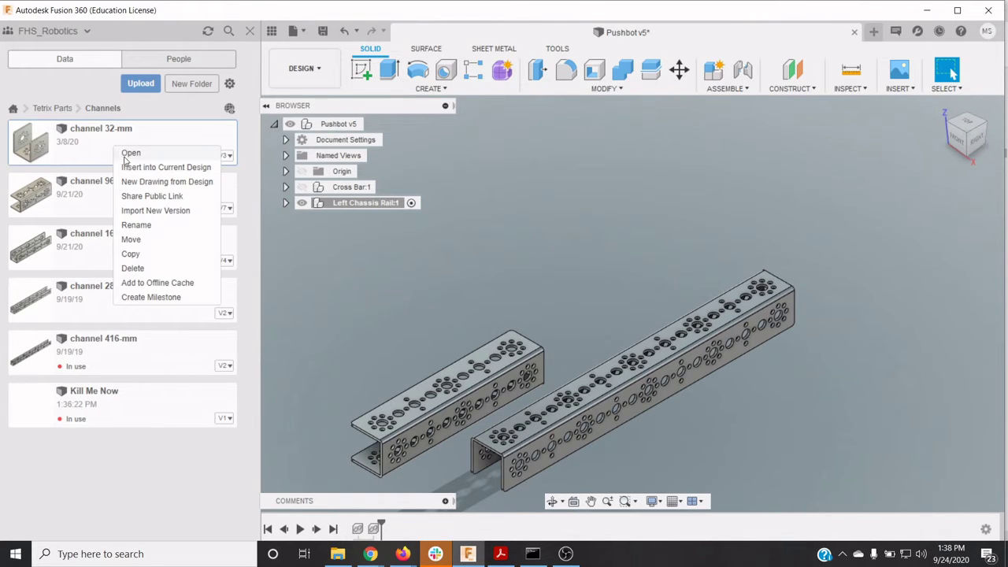
{"action": "left_click", "coordinate": [128, 166]}
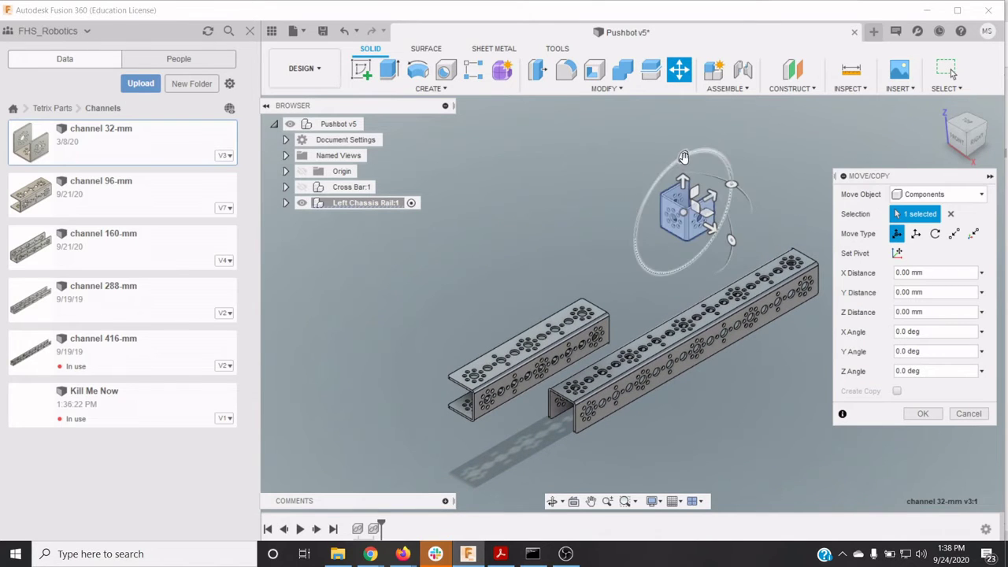
{"action": "left_click_drag", "start_coordinate": [683, 157], "coordinate": [744, 183]}
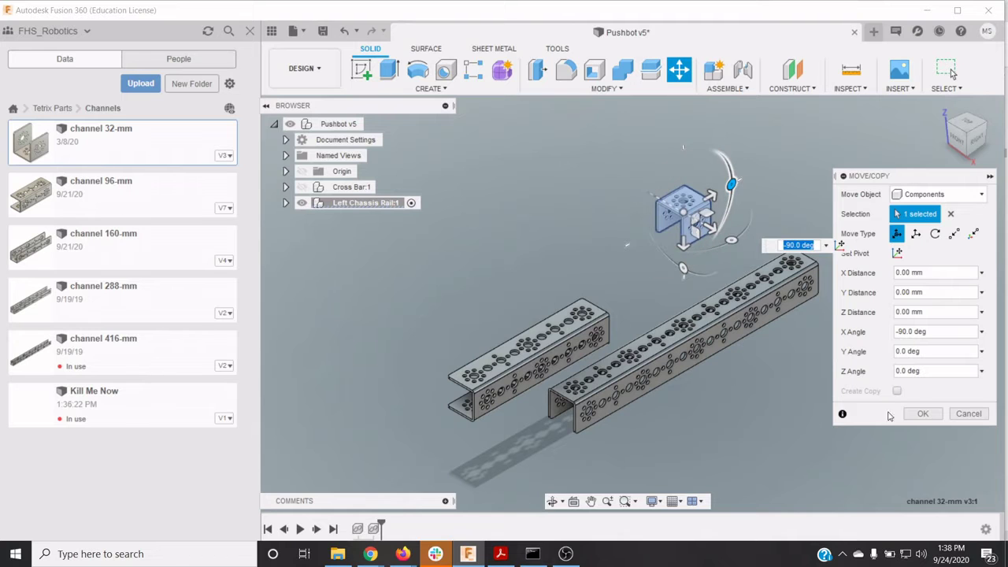
{"action": "left_click_drag", "start_coordinate": [710, 195], "coordinate": [465, 338]}
{"action": "left_click_drag", "start_coordinate": [441, 398], "coordinate": [497, 445]}
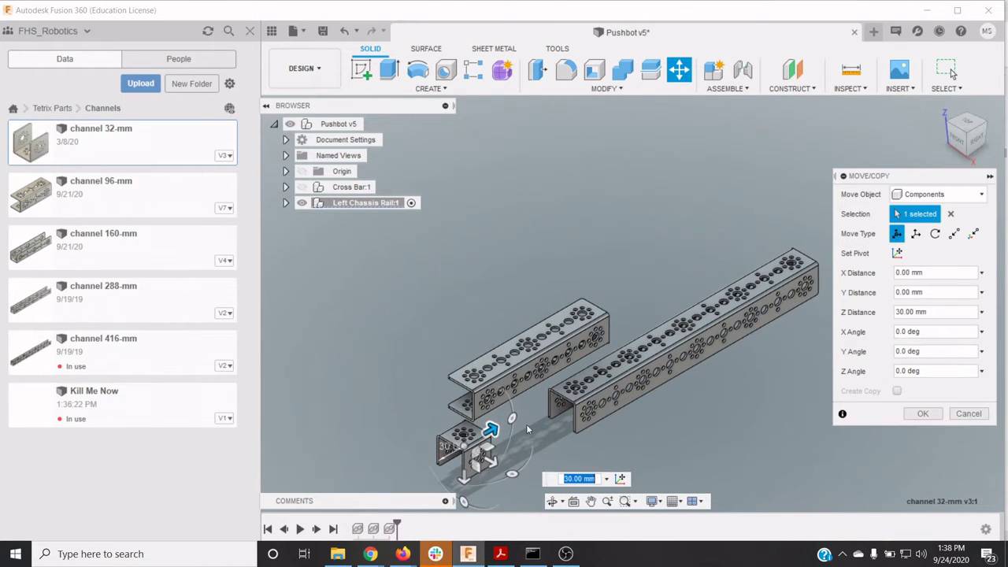
{"action": "left_click", "coordinate": [923, 415]}
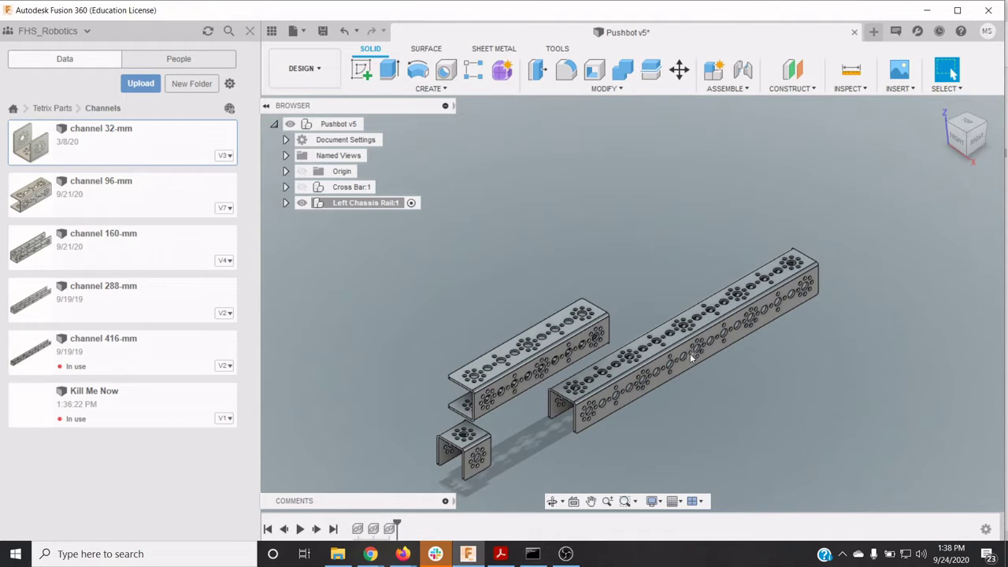
Ground the 288 mm channel within the Left Chassis Rail component
{"action": "left_click", "coordinate": [286, 204]}
{"action": "left_click", "coordinate": [393, 235]}
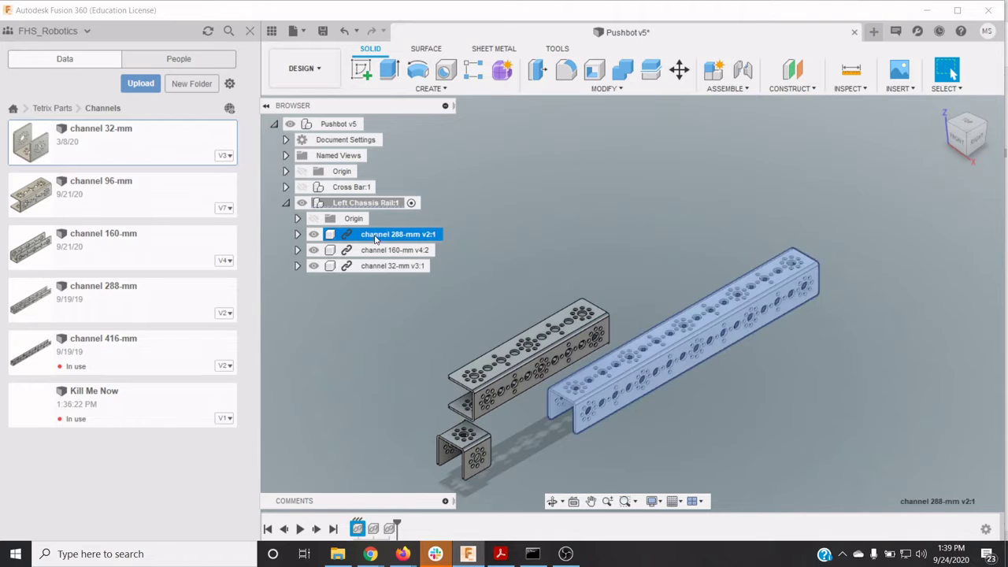
{"action": "right_click", "coordinate": [375, 235]}
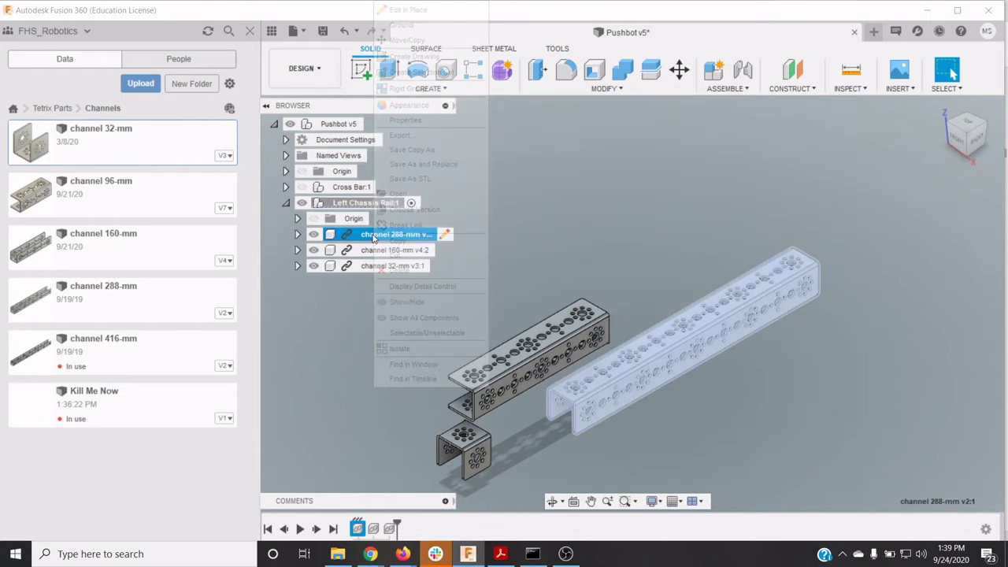
{"action": "left_click", "coordinate": [400, 24]}
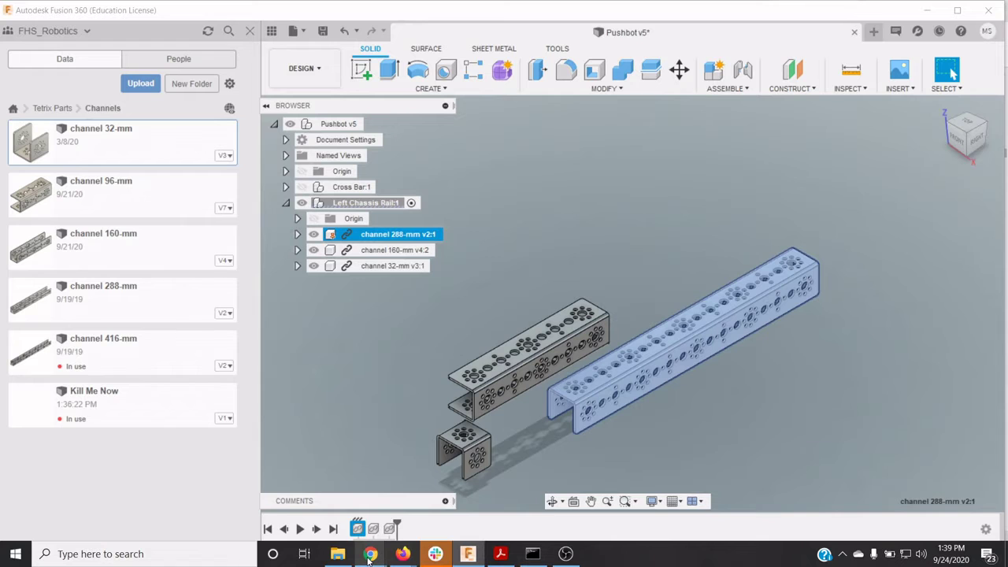
Switch to the PushBot build guide in Chrome, examine how the rail channels attach to each other, and return to Fusion 360
{"action": "mouse_move", "coordinate": [370, 555]}
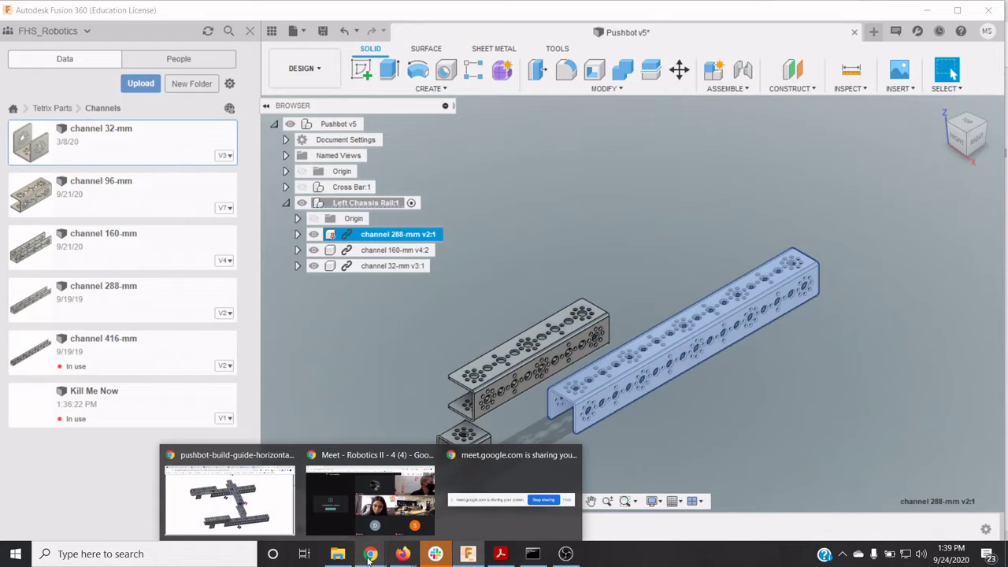
{"action": "left_click", "coordinate": [262, 504]}
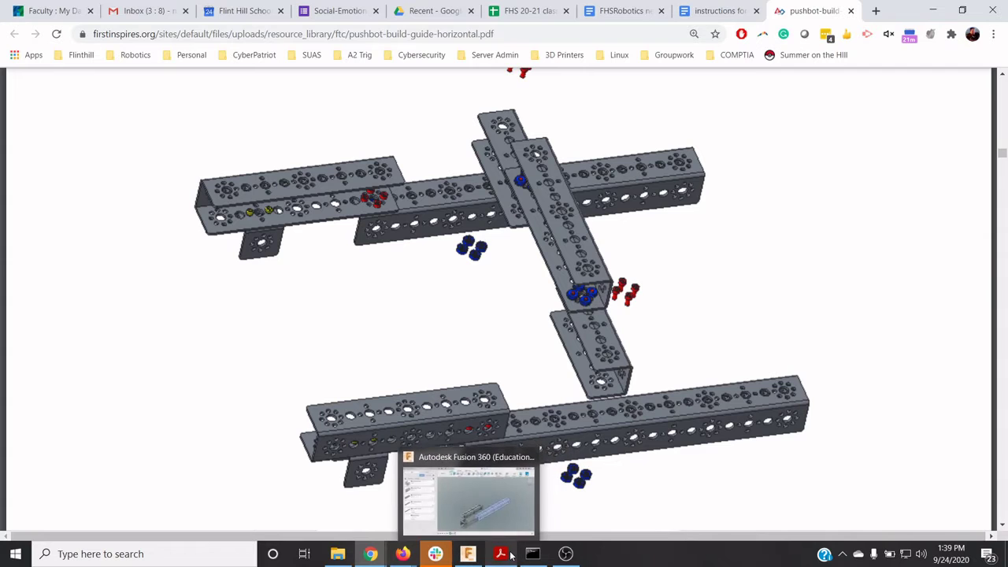
{"action": "left_click", "coordinate": [492, 492]}
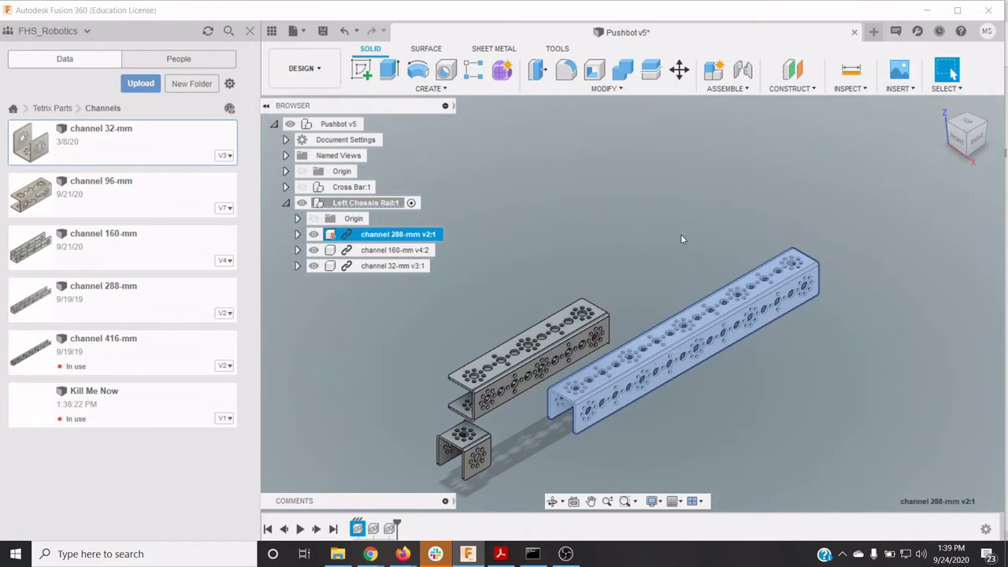
Start a joint with its first snap point at the large end hole on the underside of the 160 mm channel, nearest the 288 mm channel
{"action": "left_click", "coordinate": [727, 88]}
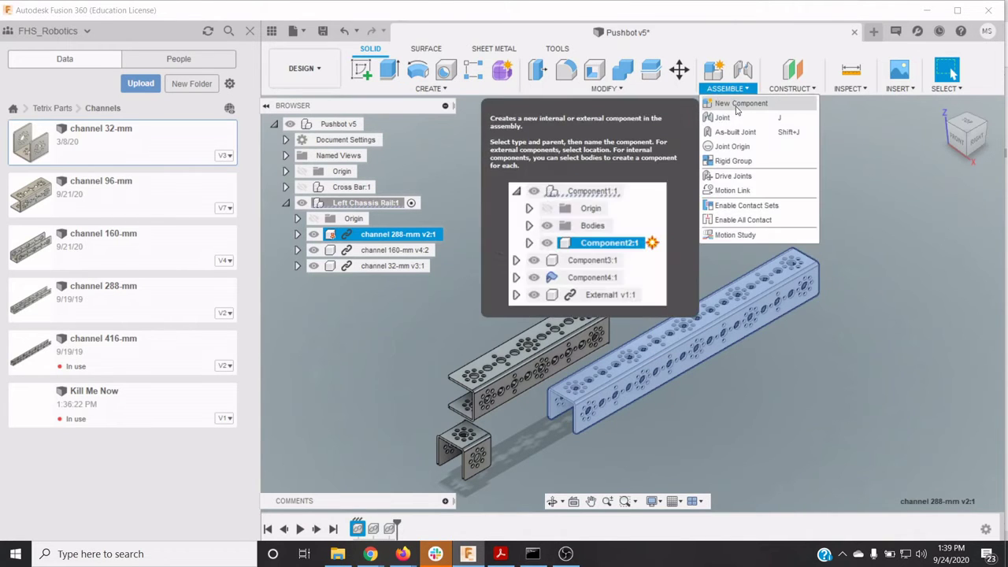
{"action": "left_click", "coordinate": [728, 118]}
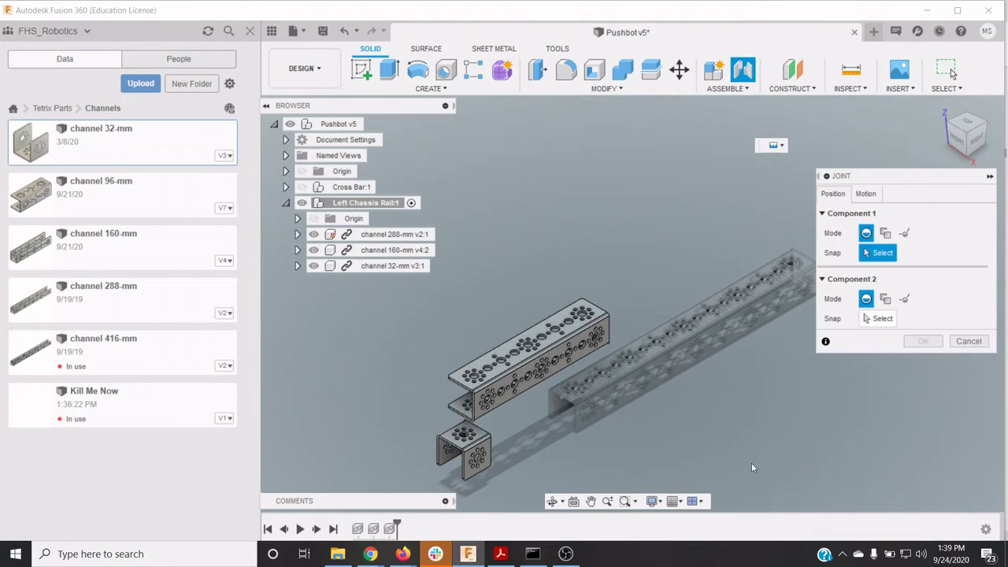
{"action": "left_click", "coordinate": [551, 501]}
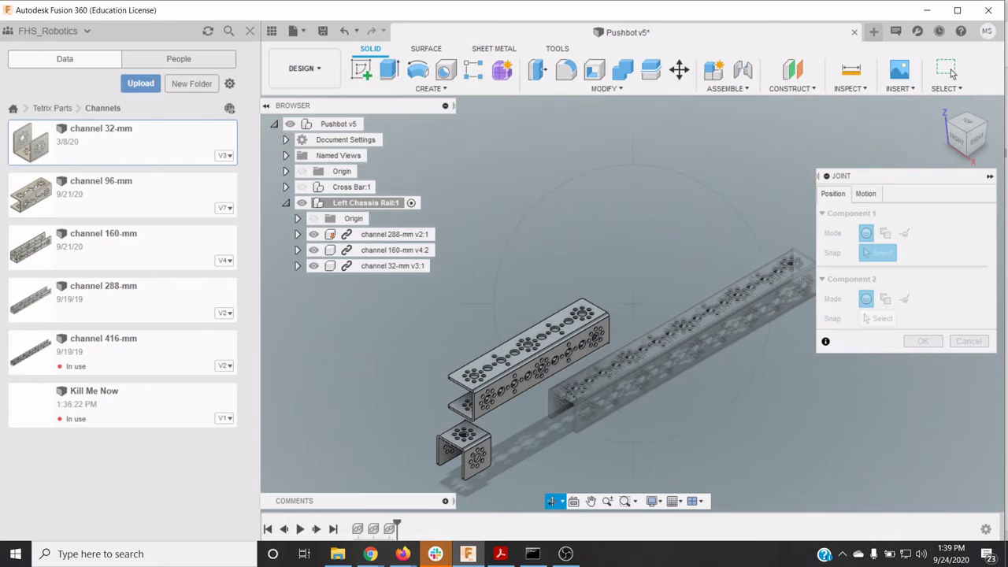
{"action": "left_click_drag", "start_coordinate": [551, 461], "coordinate": [546, 380]}
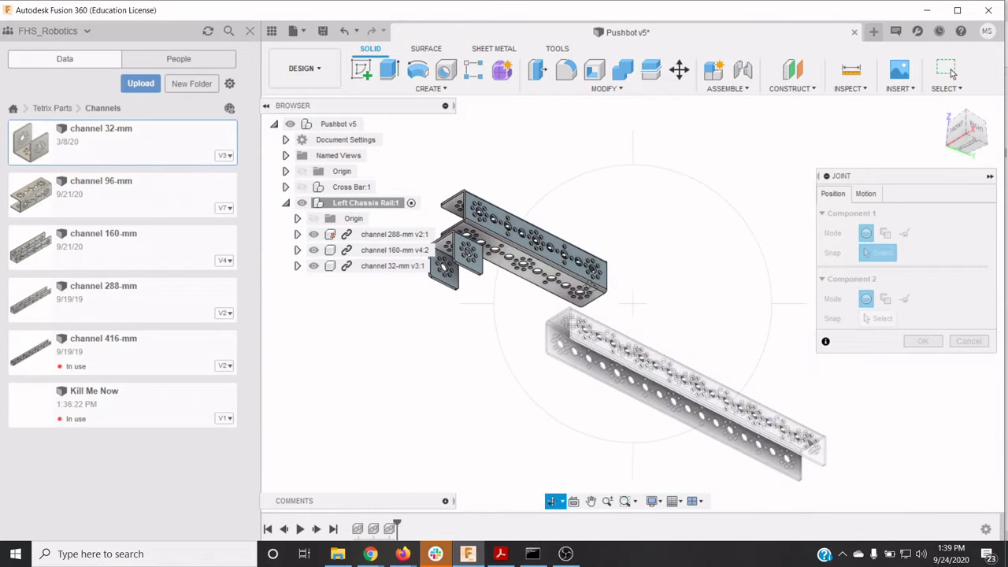
{"action": "scroll", "coordinate": [589, 289], "scroll_direction": "up", "scroll_amount": 3}
{"action": "scroll", "coordinate": [589, 289], "scroll_direction": "up", "scroll_amount": 2}
{"action": "key", "text": "Escape"}
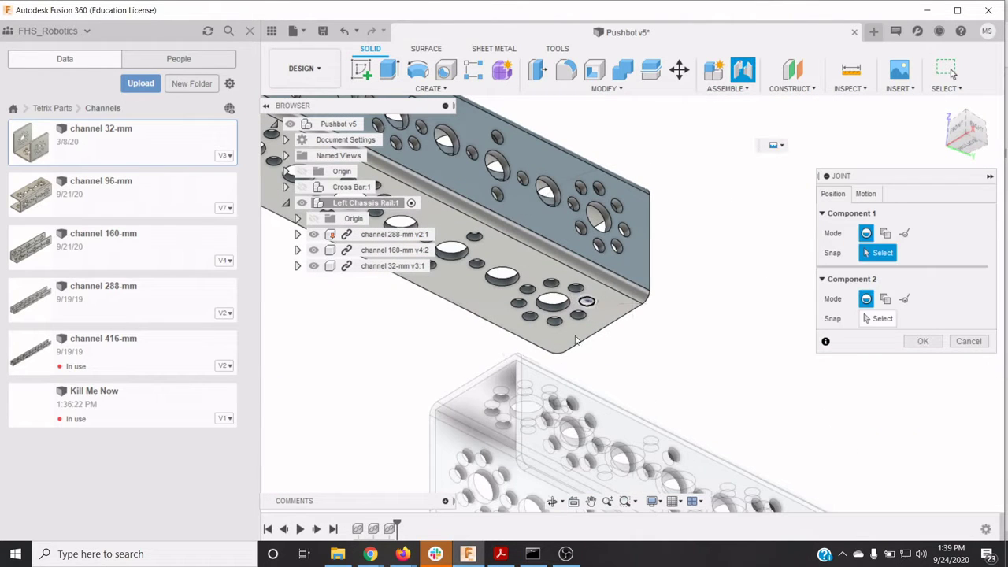
{"action": "left_click", "coordinate": [555, 315]}
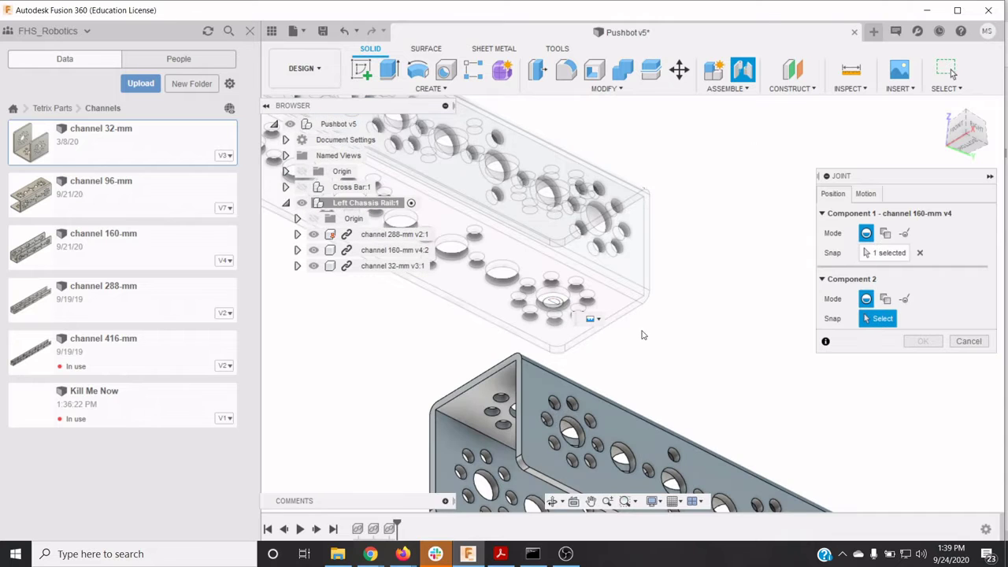
Complete the rigid joint at the large near-end hole on the 288 mm channel's top face, with a -90 degree angle and zero offsets
{"action": "left_click", "coordinate": [966, 156]}
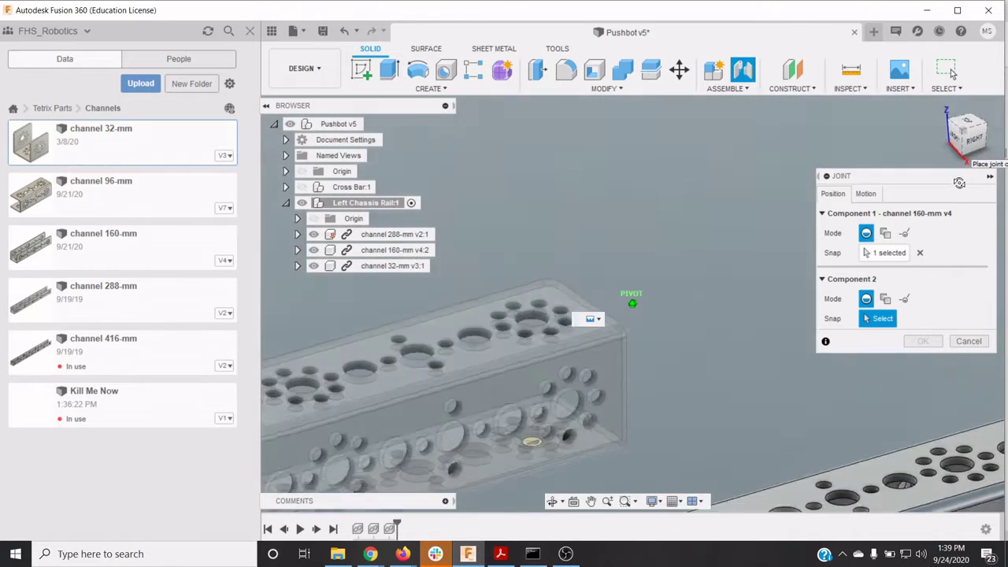
{"action": "scroll", "coordinate": [641, 352], "scroll_direction": "down", "scroll_amount": 4}
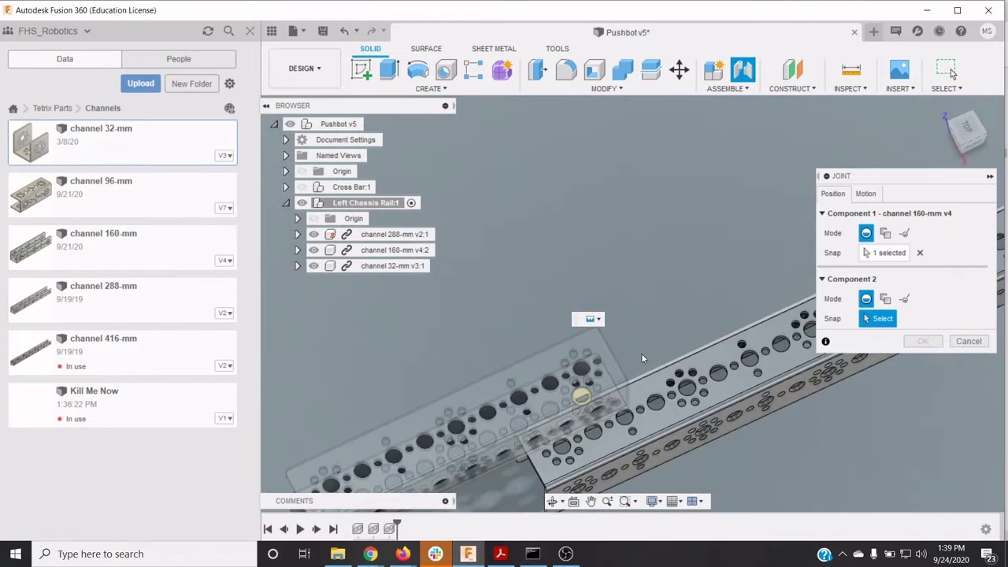
{"action": "scroll", "coordinate": [578, 479], "scroll_direction": "up", "scroll_amount": 4}
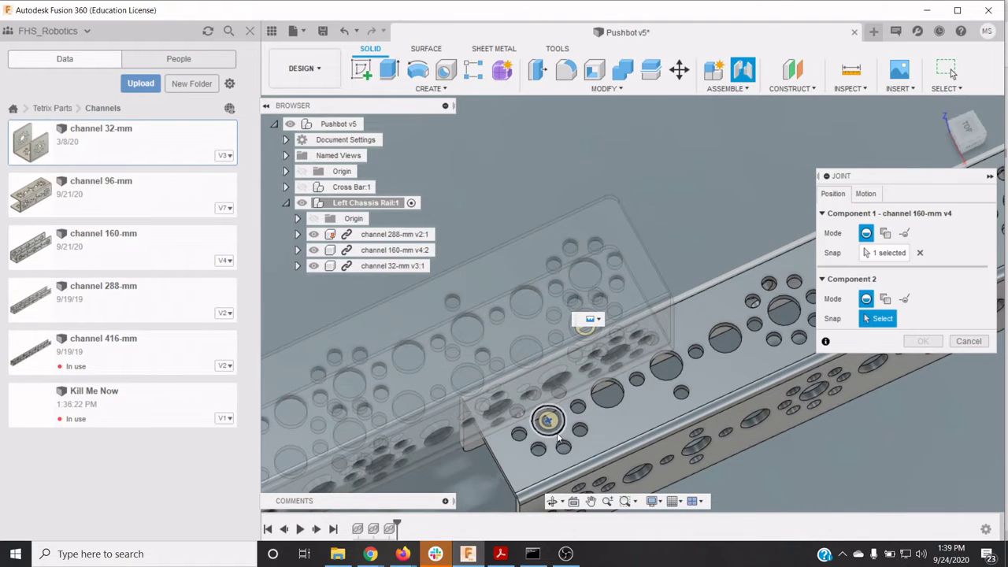
{"action": "left_click", "coordinate": [557, 432]}
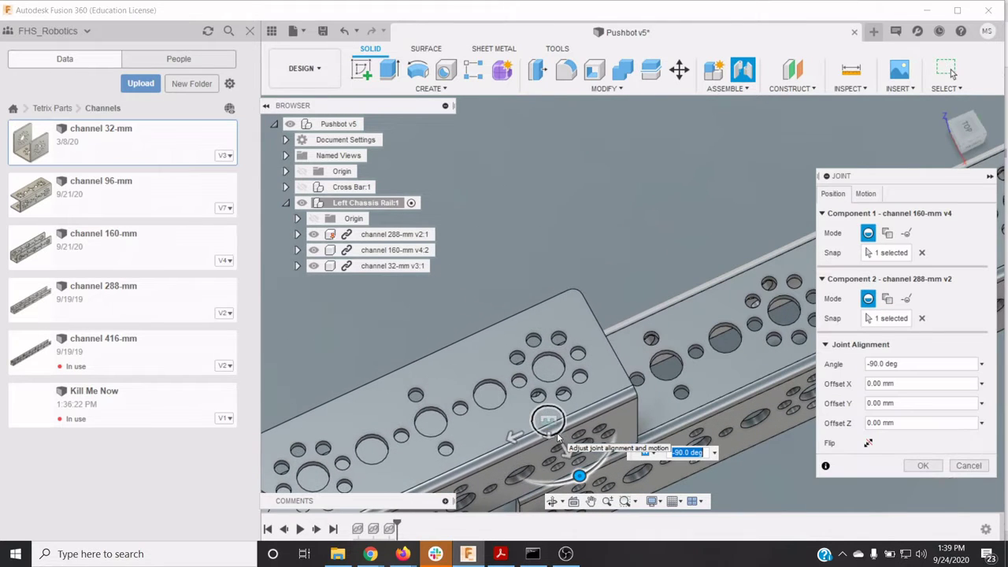
{"action": "left_click", "coordinate": [864, 194]}
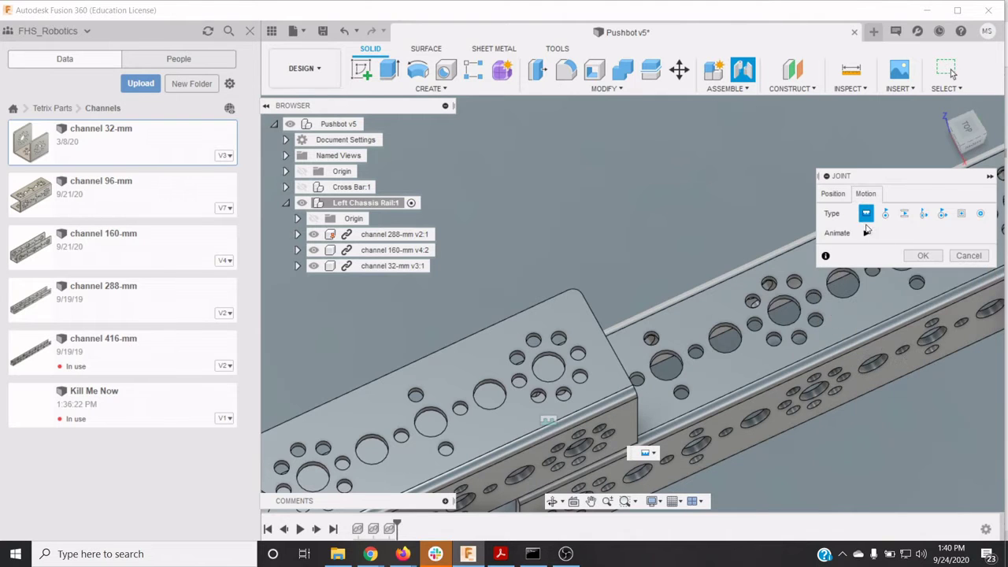
{"action": "left_click", "coordinate": [832, 194]}
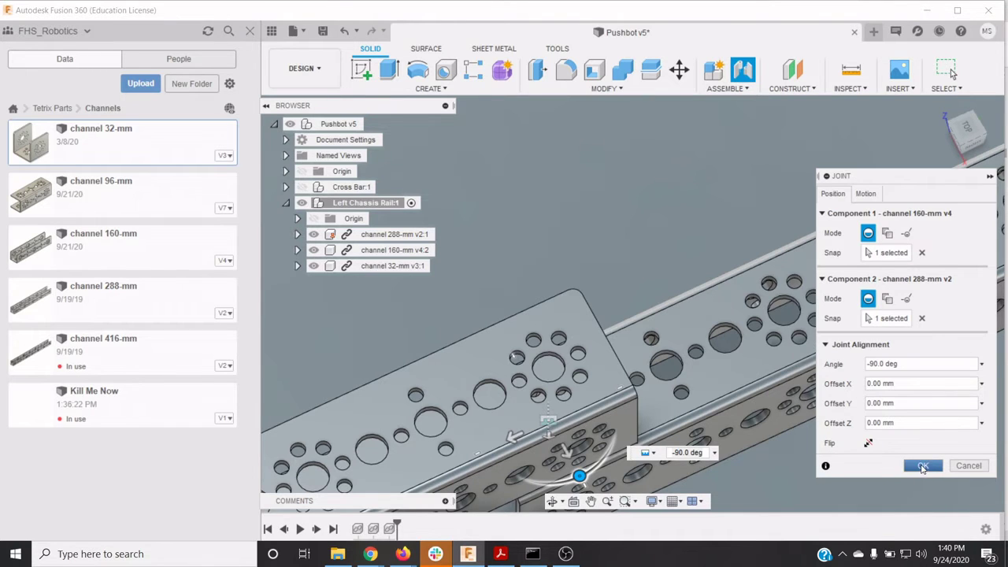
{"action": "left_click", "coordinate": [923, 465]}
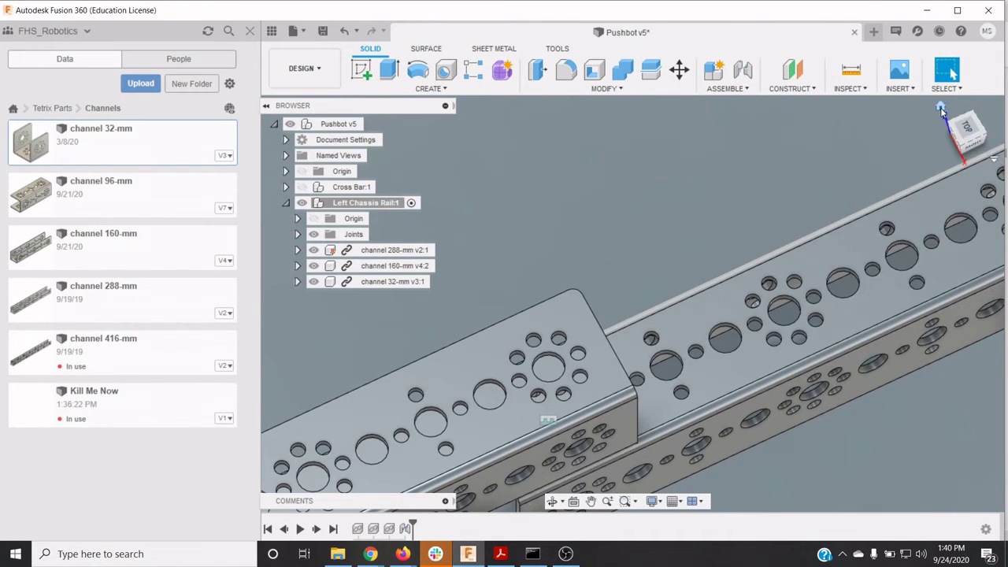
Start another joint, hide the 160 mm and 288 mm channels, and snap to the large center hole on the 32 mm channel's top face
{"action": "left_click", "coordinate": [940, 107]}
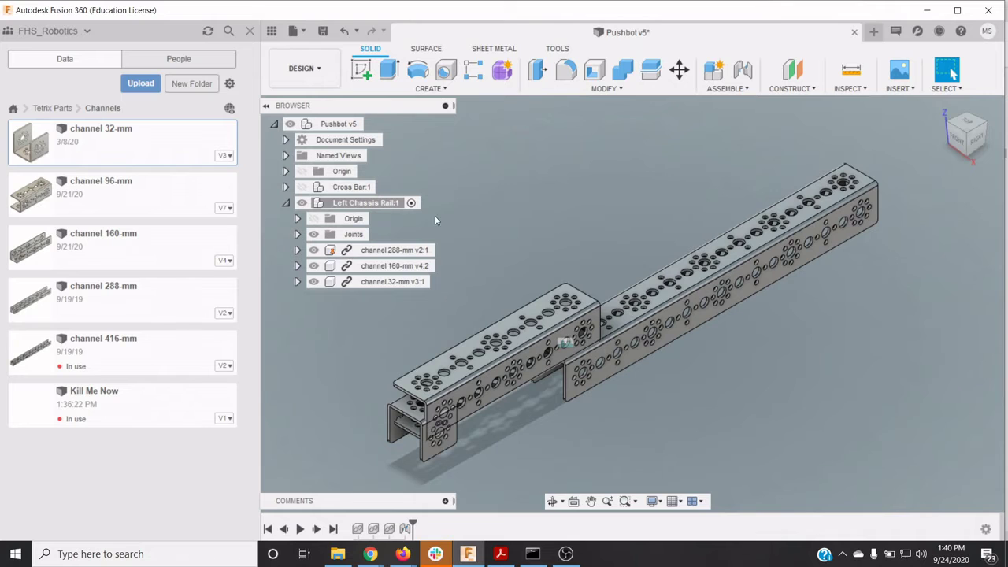
{"action": "left_click", "coordinate": [740, 88]}
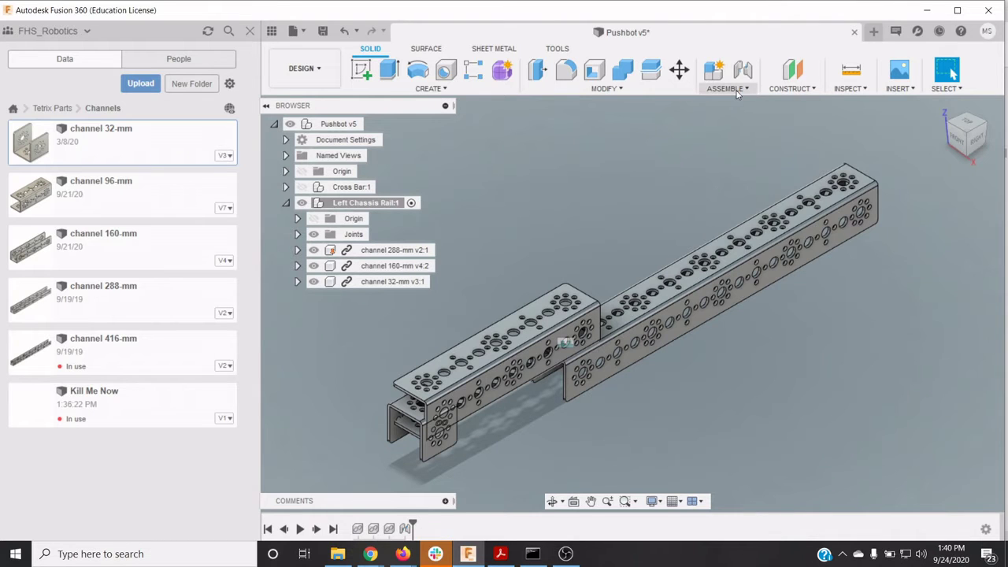
{"action": "left_click", "coordinate": [732, 120]}
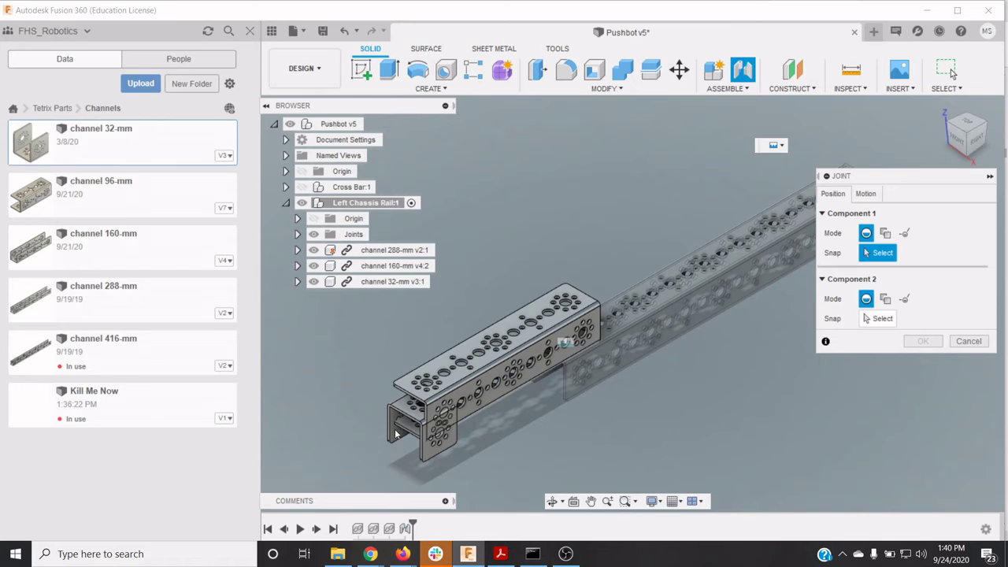
{"action": "scroll", "coordinate": [461, 395], "scroll_direction": "up", "scroll_amount": 1}
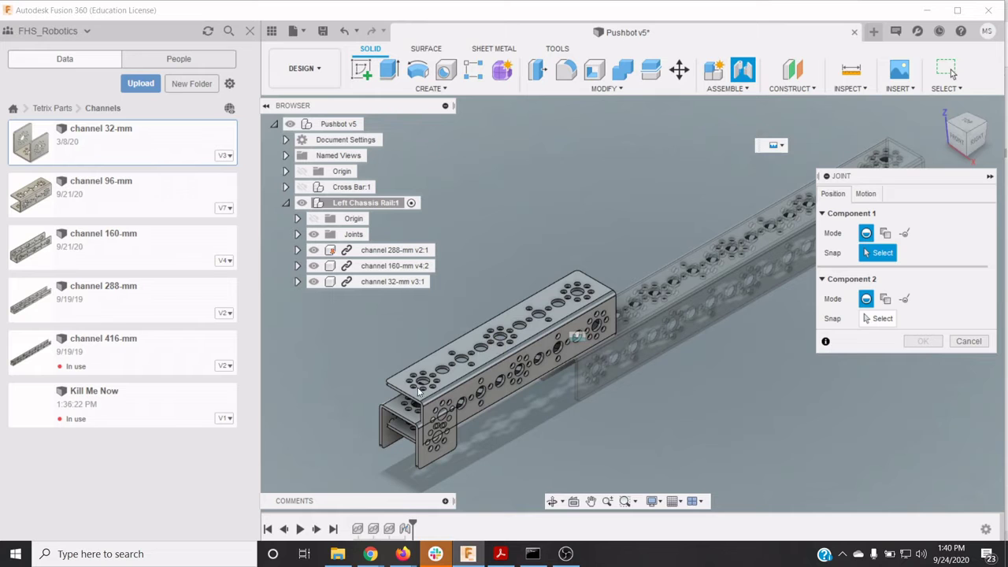
{"action": "scroll", "coordinate": [455, 384], "scroll_direction": "up", "scroll_amount": 3}
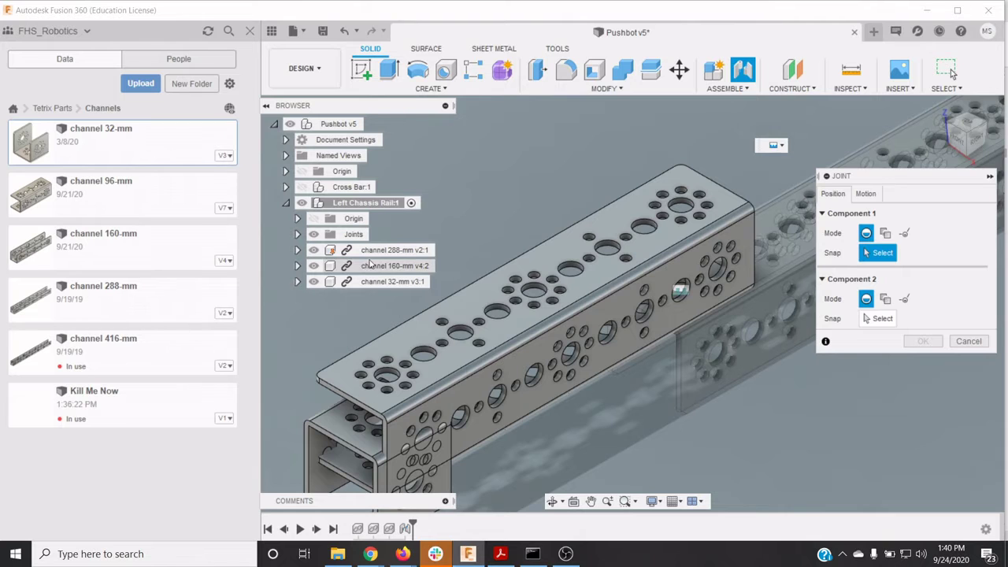
{"action": "left_click", "coordinate": [314, 266]}
{"action": "left_click", "coordinate": [313, 250]}
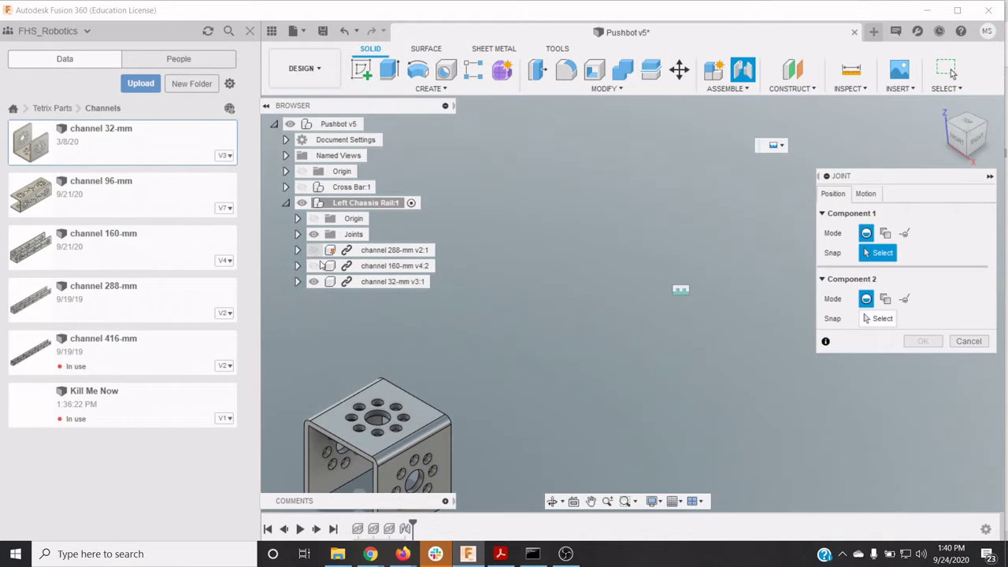
{"action": "left_click", "coordinate": [385, 416]}
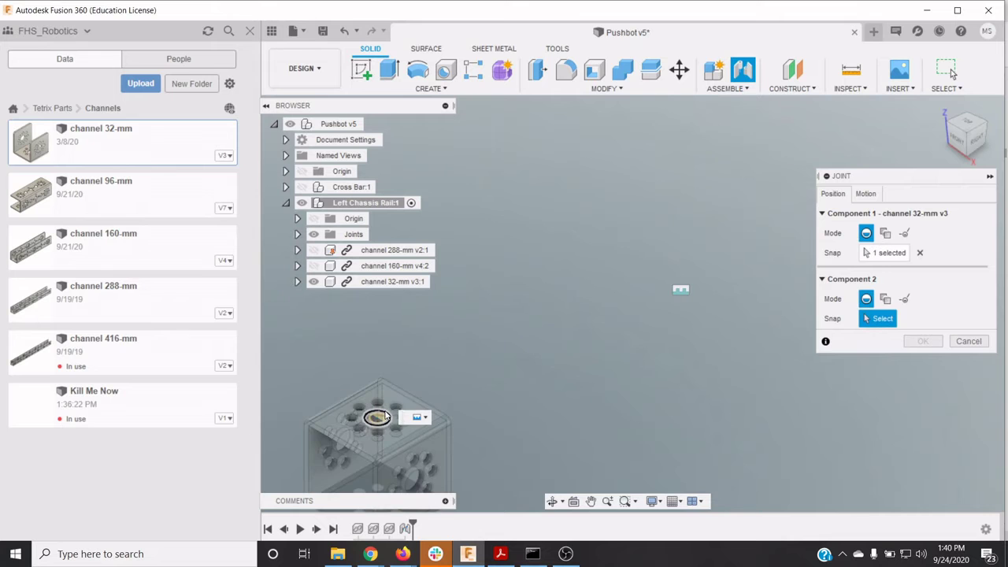
Joint the 32 mm channel to the third large hole from the free end on the 160 mm channel's underside, at 90 degrees with zero offsets, with all channels shown
{"action": "left_click", "coordinate": [314, 265]}
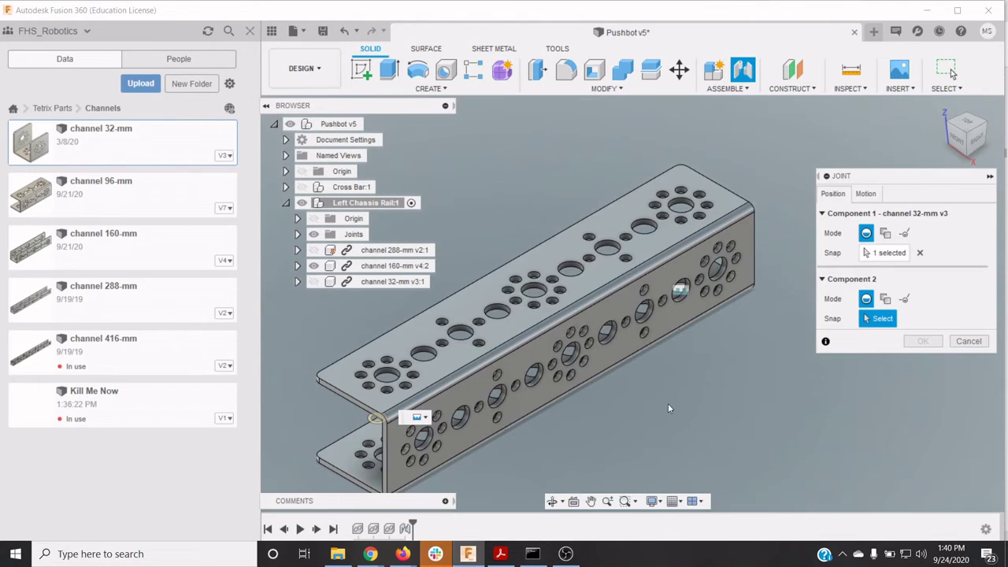
{"action": "mouse_move", "coordinate": [965, 142]}
{"action": "left_mouse_down"}
{"action": "mouse_move", "coordinate": [998, 109]}
{"action": "mouse_move", "coordinate": [993, 99]}
{"action": "left_mouse_up"}
{"action": "scroll", "coordinate": [653, 126], "scroll_direction": "up", "scroll_amount": 5}
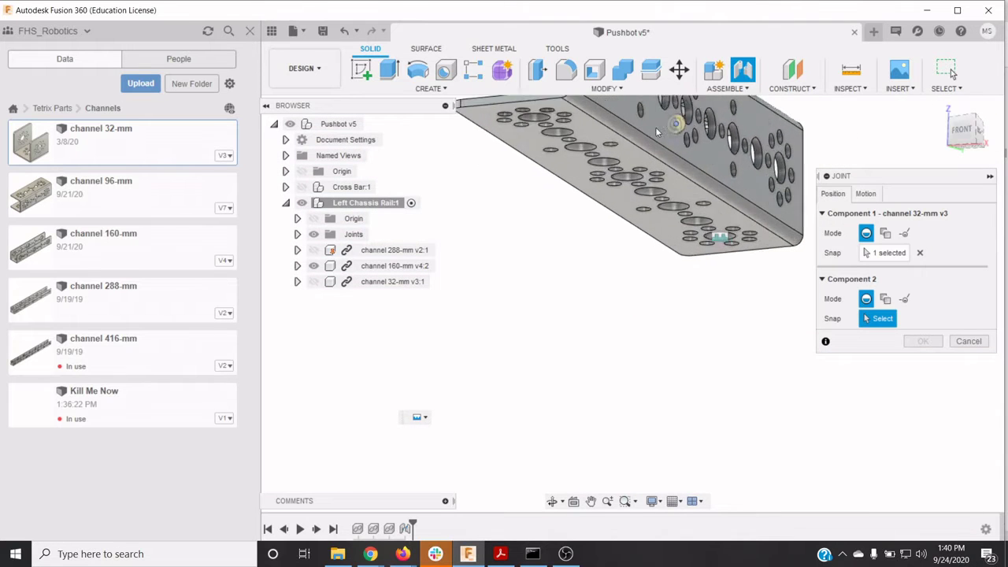
{"action": "scroll", "coordinate": [616, 158], "scroll_direction": "up", "scroll_amount": 1}
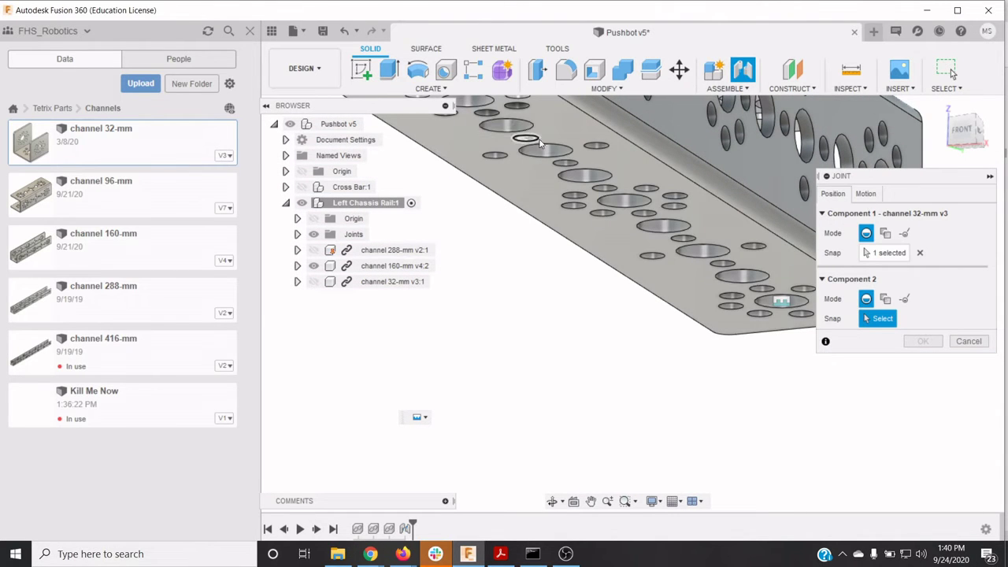
{"action": "left_click", "coordinate": [552, 148]}
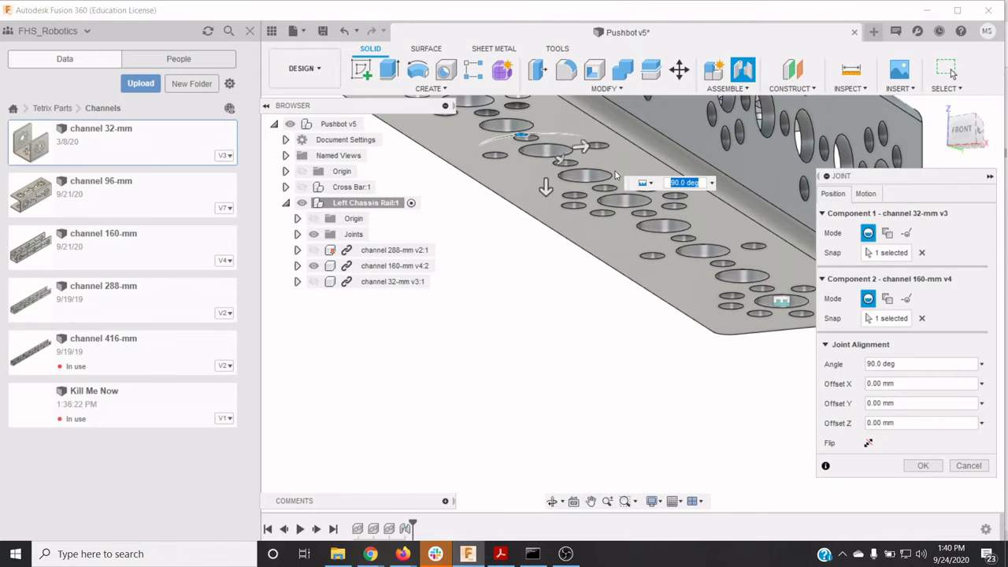
{"action": "left_click", "coordinate": [313, 282]}
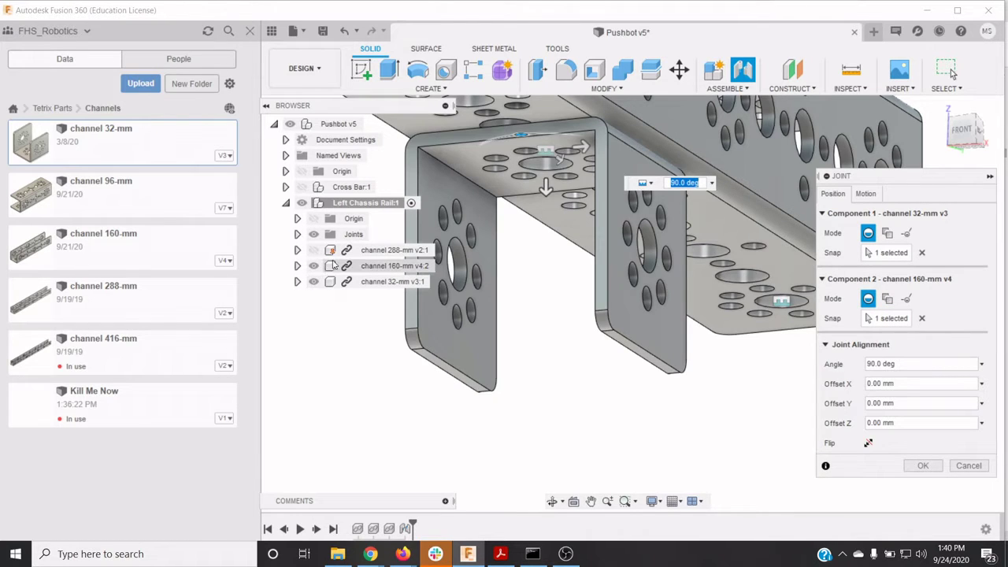
{"action": "left_click", "coordinate": [313, 250]}
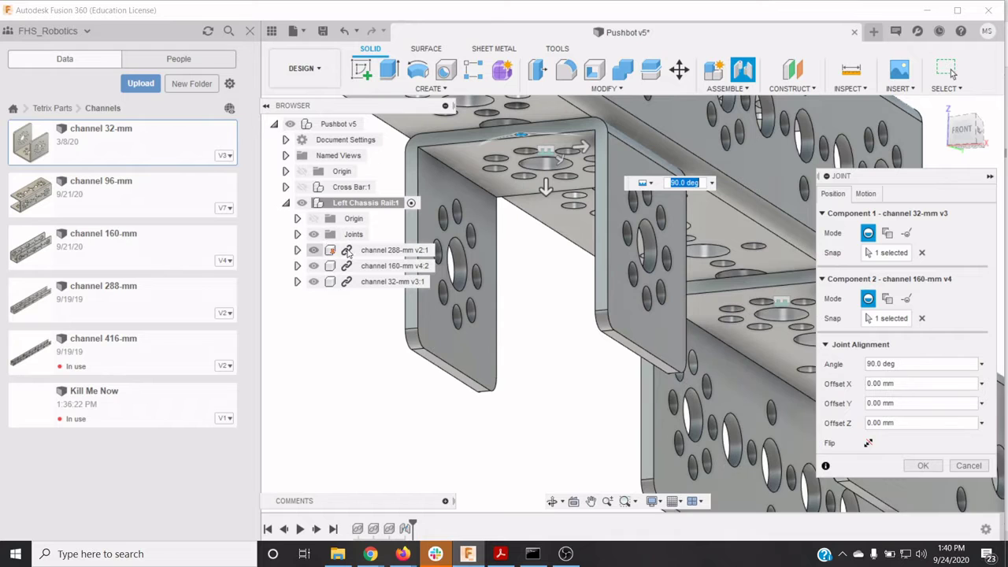
{"action": "left_click", "coordinate": [923, 466]}
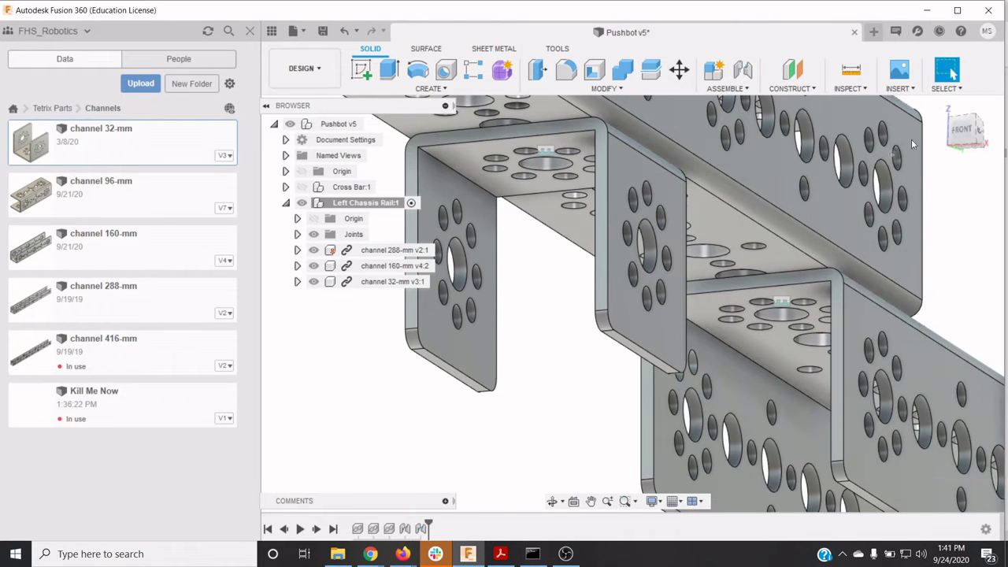
Switch to the PushBot build guide in Chrome, examine the chassis rail arrangement and its screws and nuts, and return to Fusion 360
{"action": "left_click", "coordinate": [942, 108]}
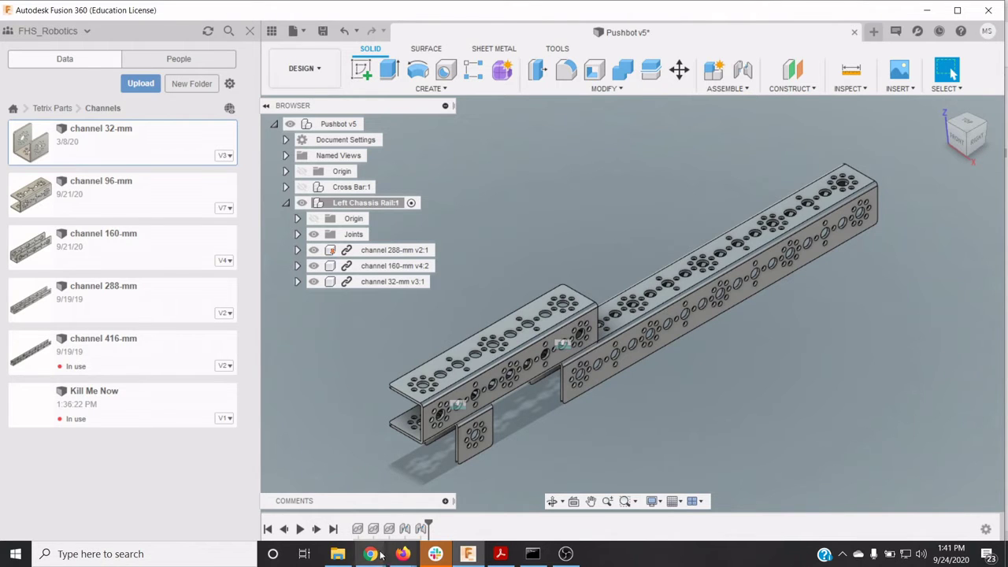
{"action": "mouse_move", "coordinate": [370, 553]}
{"action": "left_click", "coordinate": [249, 510]}
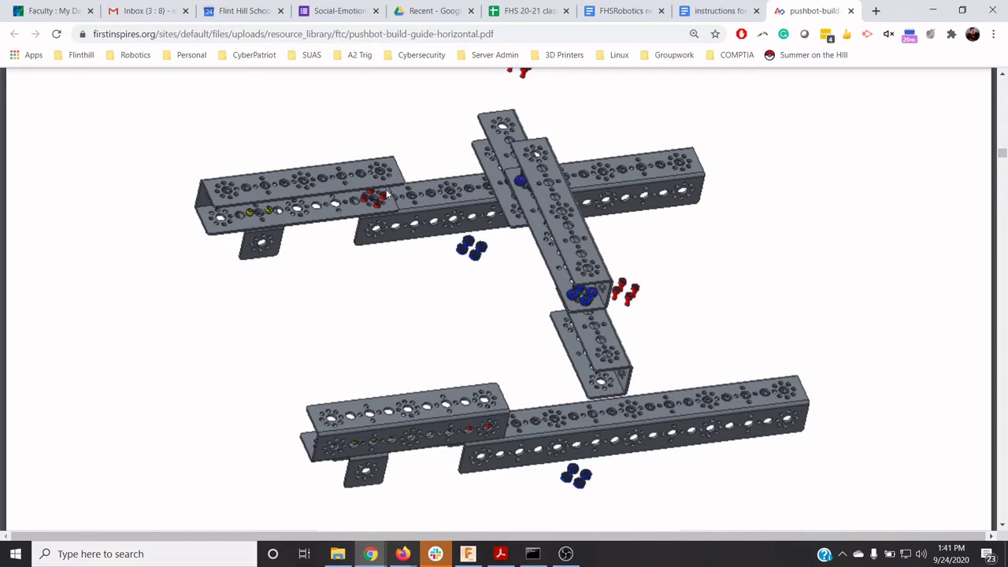
{"action": "scroll", "coordinate": [496, 226], "scroll_direction": "up", "scroll_amount": 10}
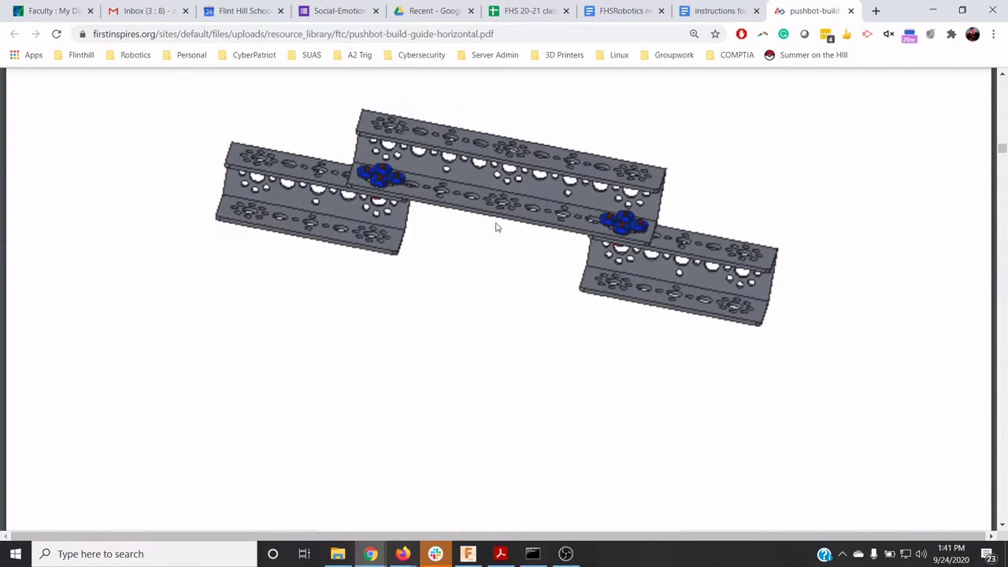
{"action": "scroll", "coordinate": [494, 227], "scroll_direction": "down", "scroll_amount": 10}
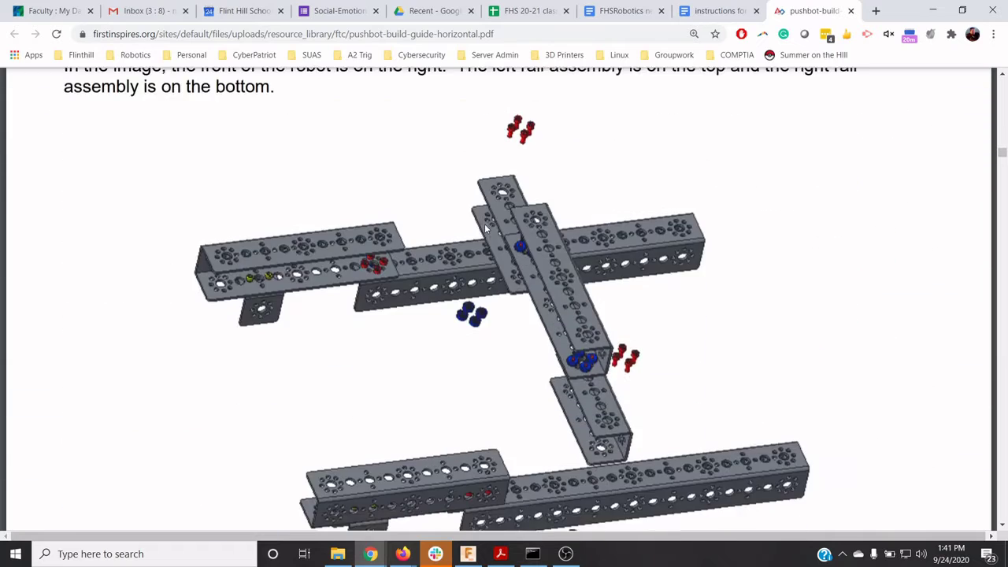
{"action": "scroll", "coordinate": [486, 230], "scroll_direction": "up", "scroll_amount": 15}
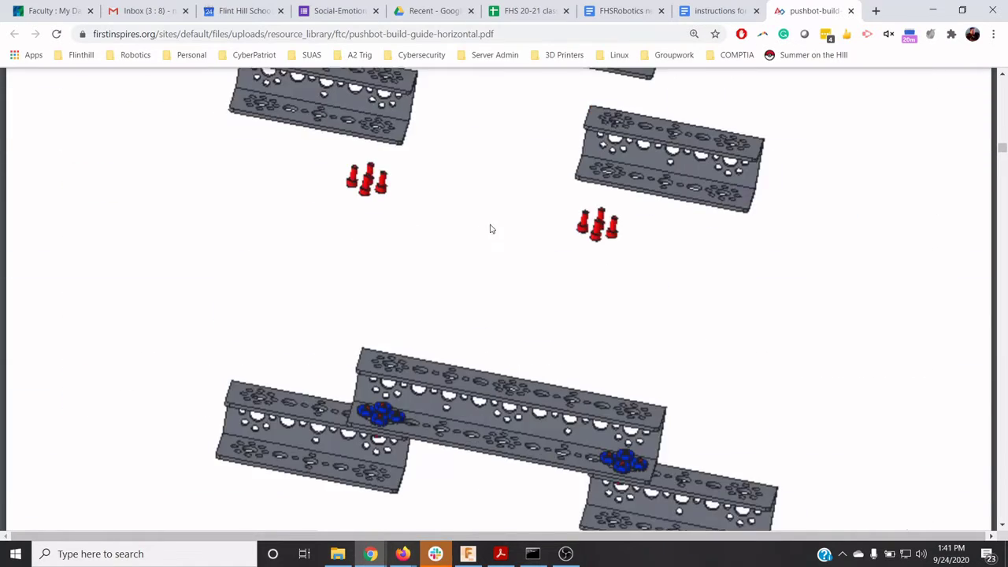
{"action": "scroll", "coordinate": [484, 227], "scroll_direction": "up", "scroll_amount": 6}
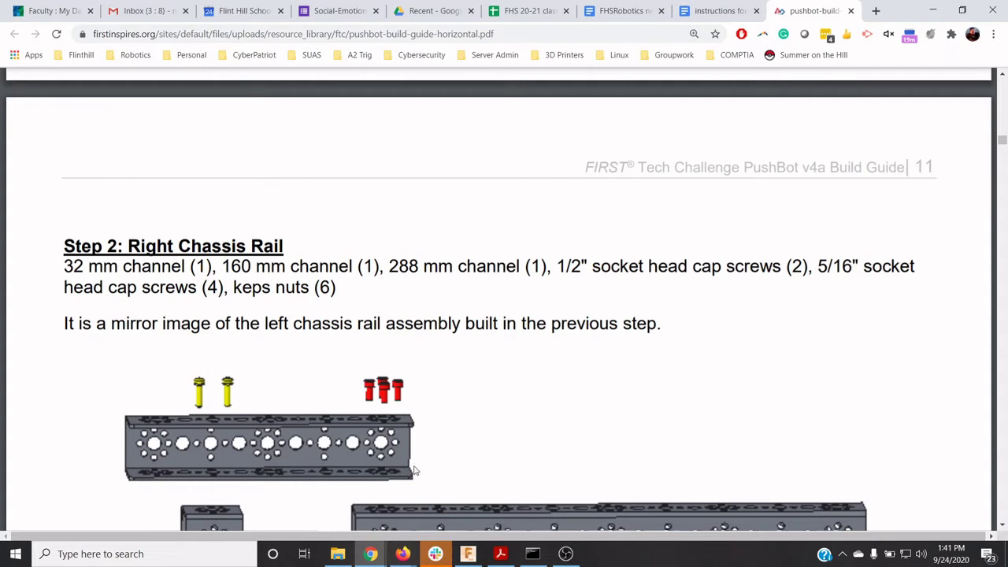
{"action": "scroll", "coordinate": [415, 470], "scroll_direction": "down", "scroll_amount": 3}
{"action": "scroll", "coordinate": [389, 290], "scroll_direction": "up", "scroll_amount": 2}
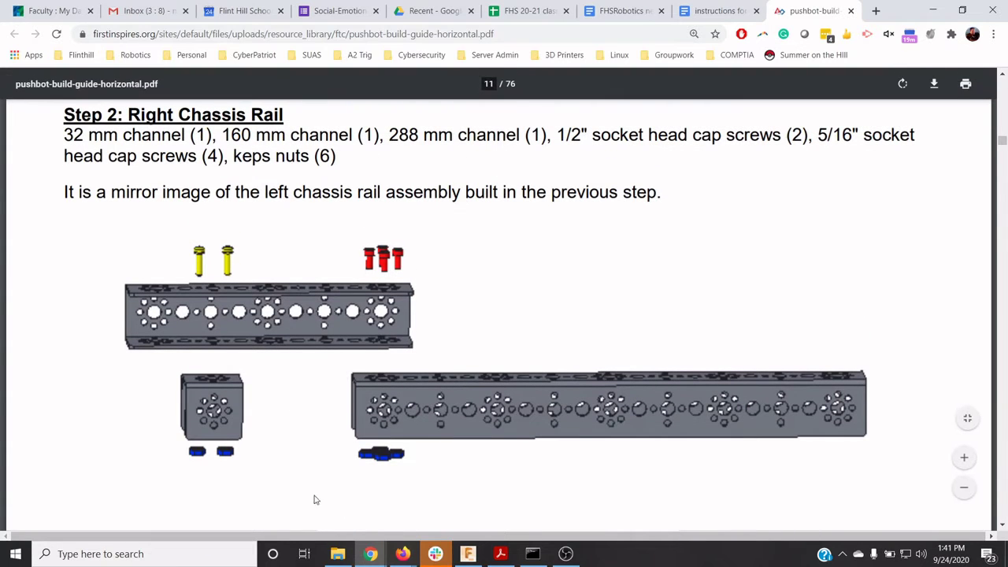
{"action": "left_click", "coordinate": [468, 555]}
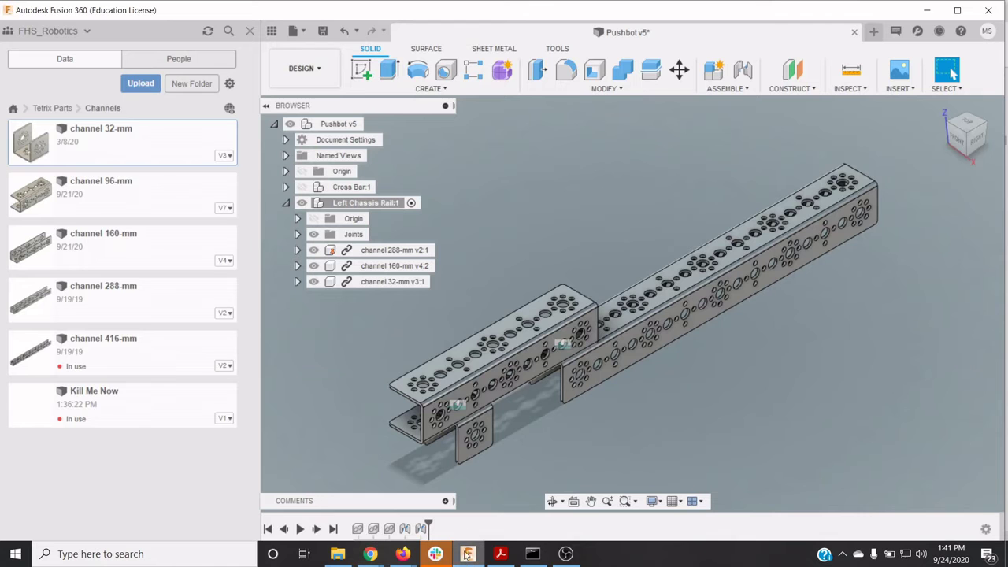
Insert a .3125" Socket Head Cap Screw from the Tetrix Parts Screws and Nuts folder into the Left Chassis Rail, keeping its default position
{"action": "left_click", "coordinate": [52, 108]}
{"action": "scroll", "coordinate": [108, 224], "scroll_direction": "down", "scroll_amount": 5}
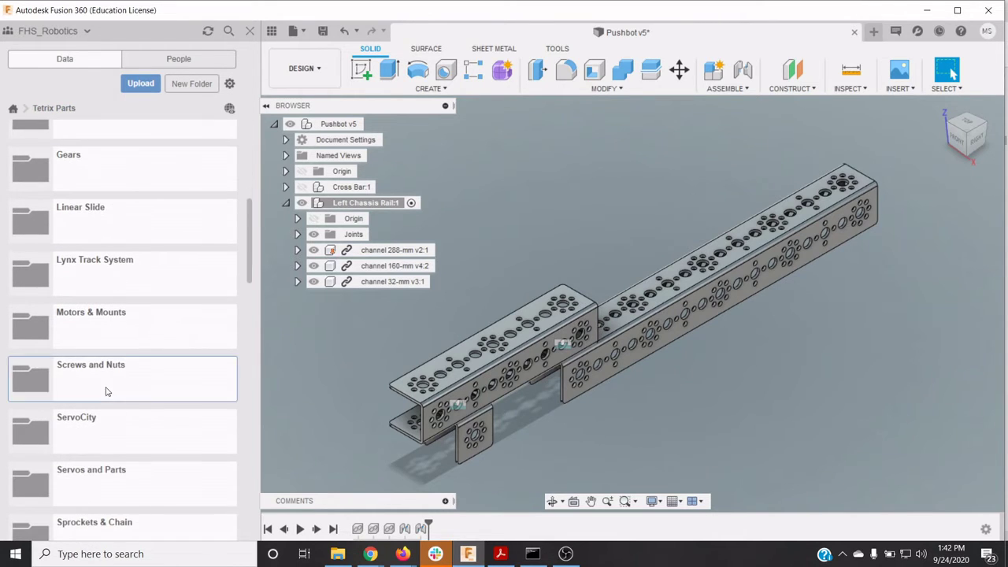
{"action": "left_click", "coordinate": [105, 387]}
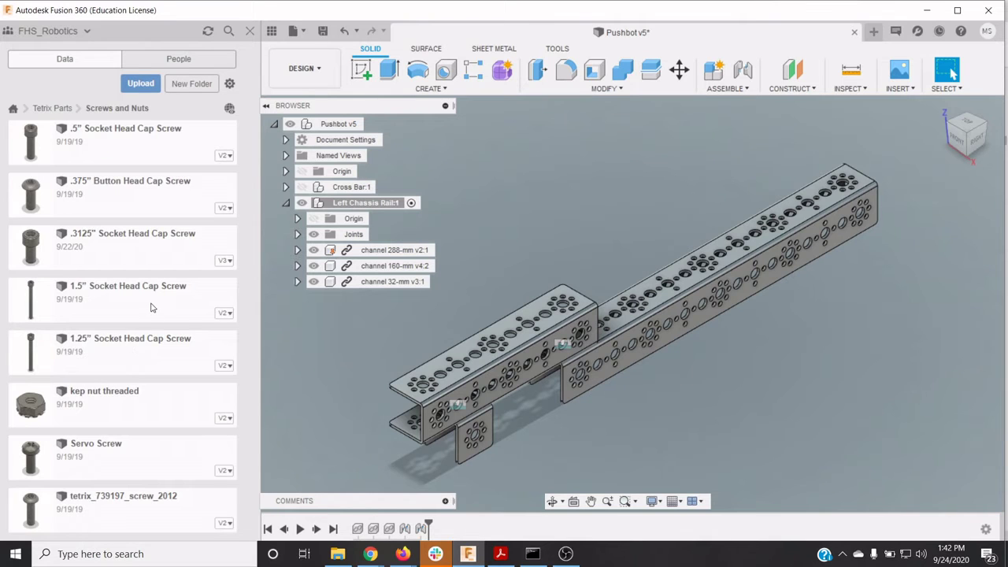
{"action": "right_click", "coordinate": [110, 255]}
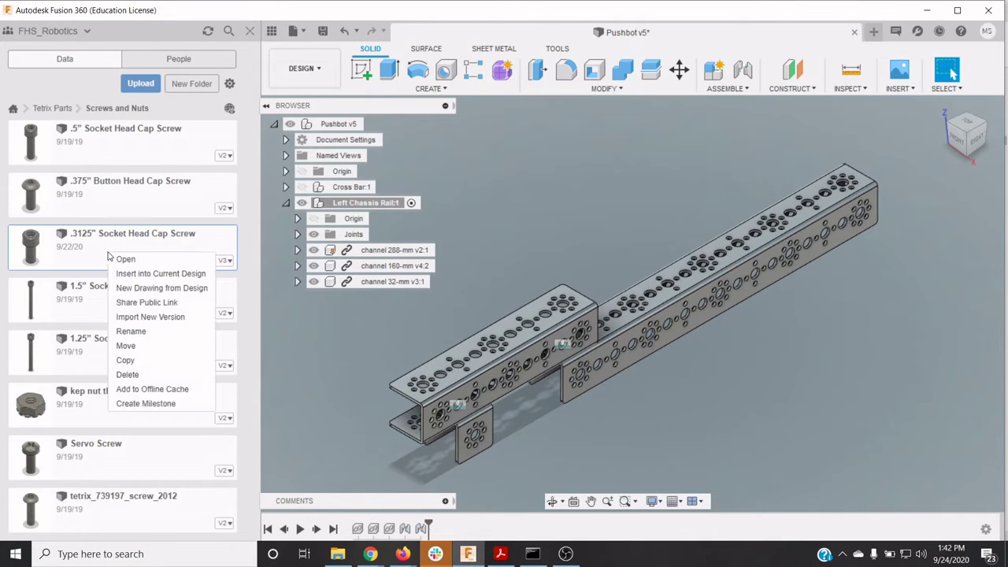
{"action": "left_click", "coordinate": [150, 275]}
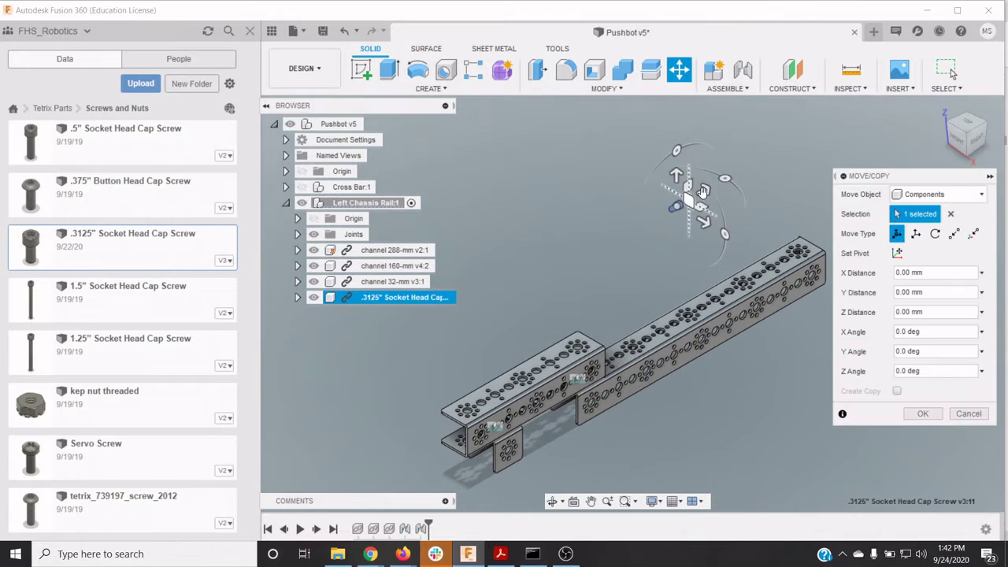
{"action": "left_click", "coordinate": [949, 139]}
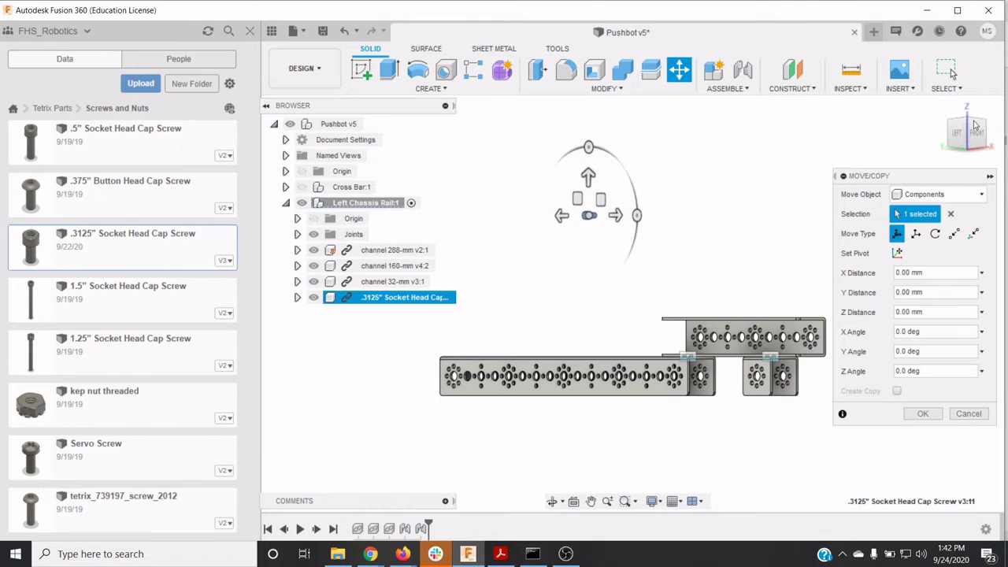
{"action": "left_click", "coordinate": [951, 150]}
{"action": "left_click_drag", "start_coordinate": [952, 154], "coordinate": [947, 156]}
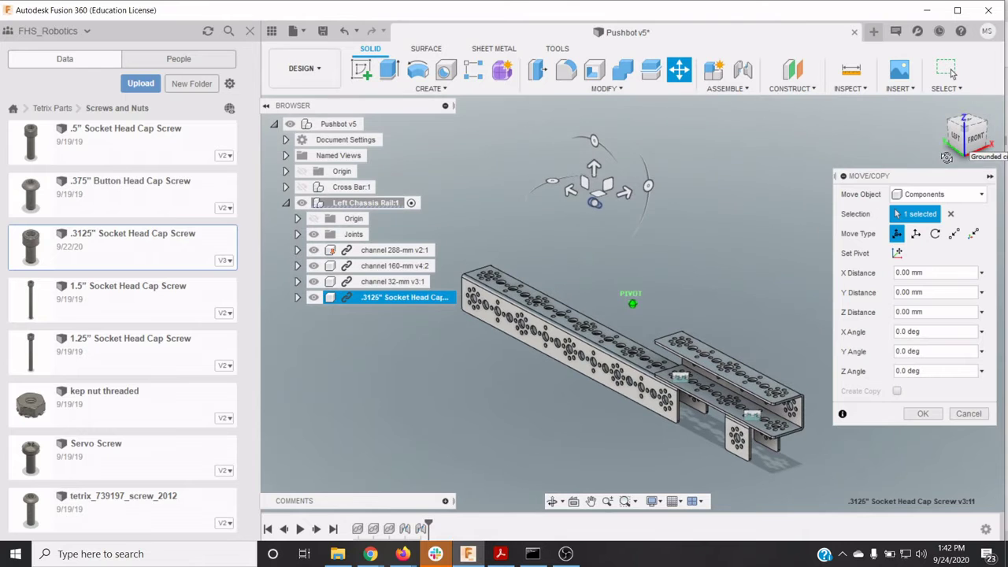
{"action": "scroll", "coordinate": [658, 188], "scroll_direction": "down", "scroll_amount": 3}
{"action": "scroll", "coordinate": [652, 189], "scroll_direction": "up", "scroll_amount": 7}
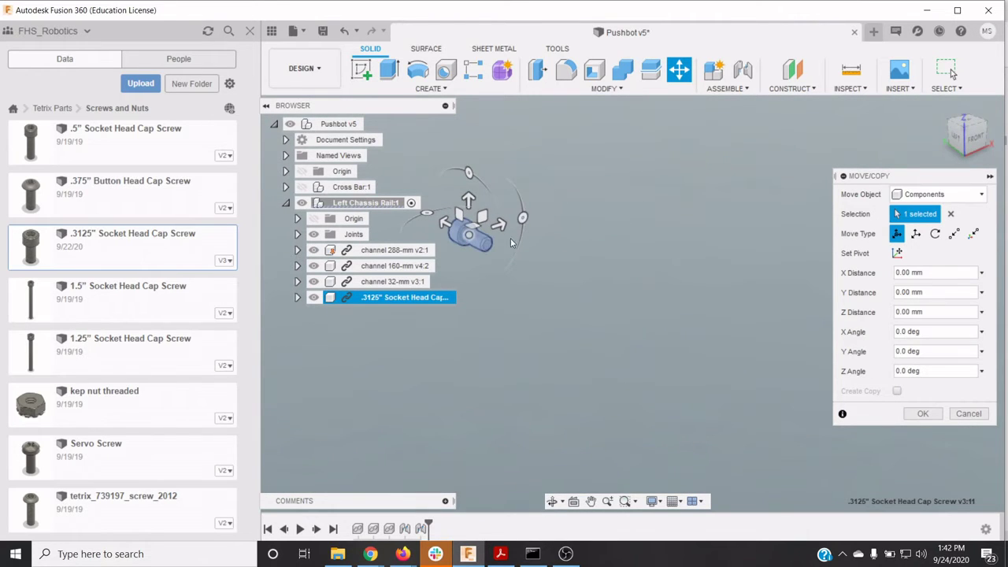
{"action": "left_click", "coordinate": [922, 413]}
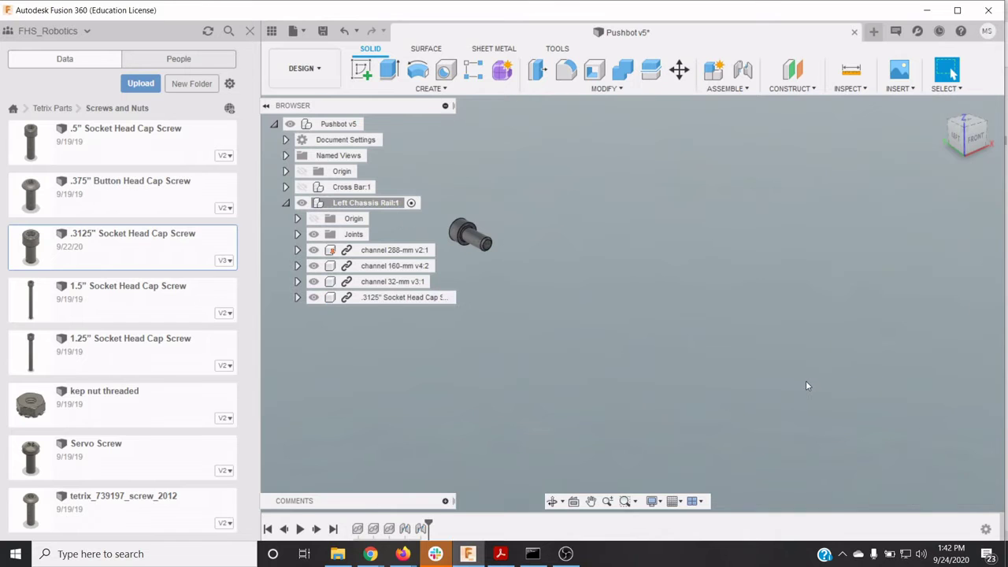
Joint the screw's shank, just under the head, to a small hole around the 160 mm channel's overlapping end hole, at 90 degrees with zero offsets
{"action": "key", "text": "j"}
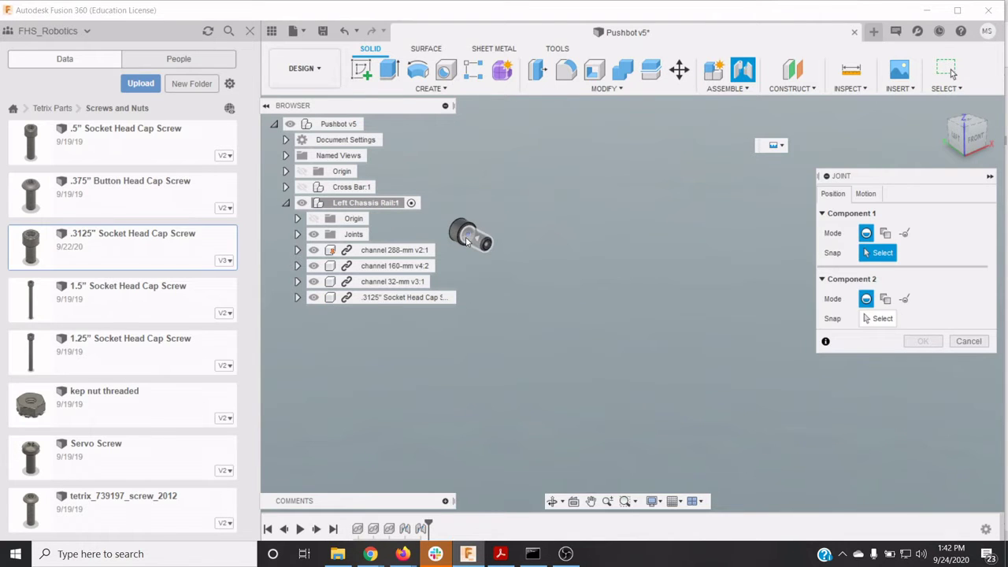
{"action": "scroll", "coordinate": [466, 238], "scroll_direction": "up", "scroll_amount": 3}
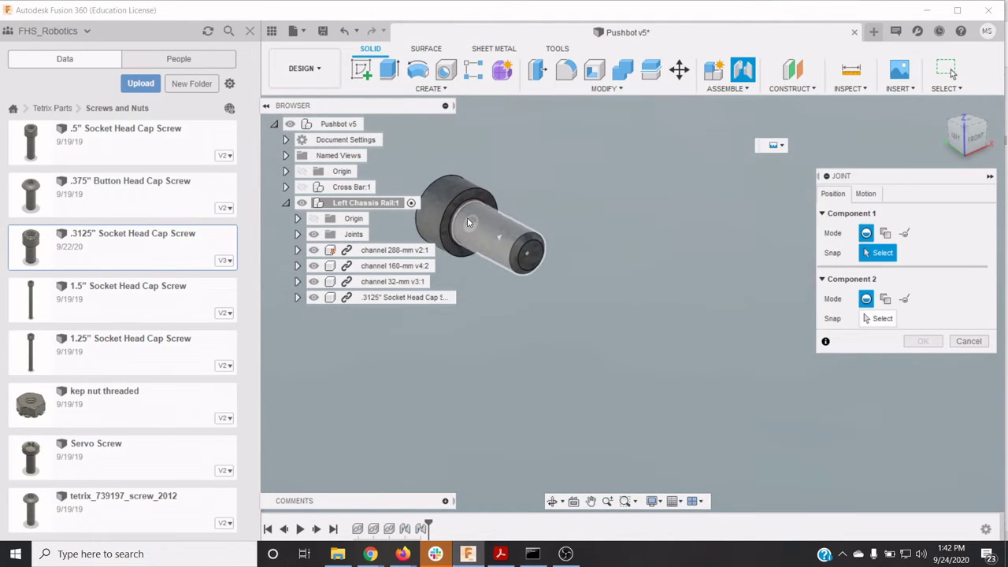
{"action": "left_click", "coordinate": [470, 223]}
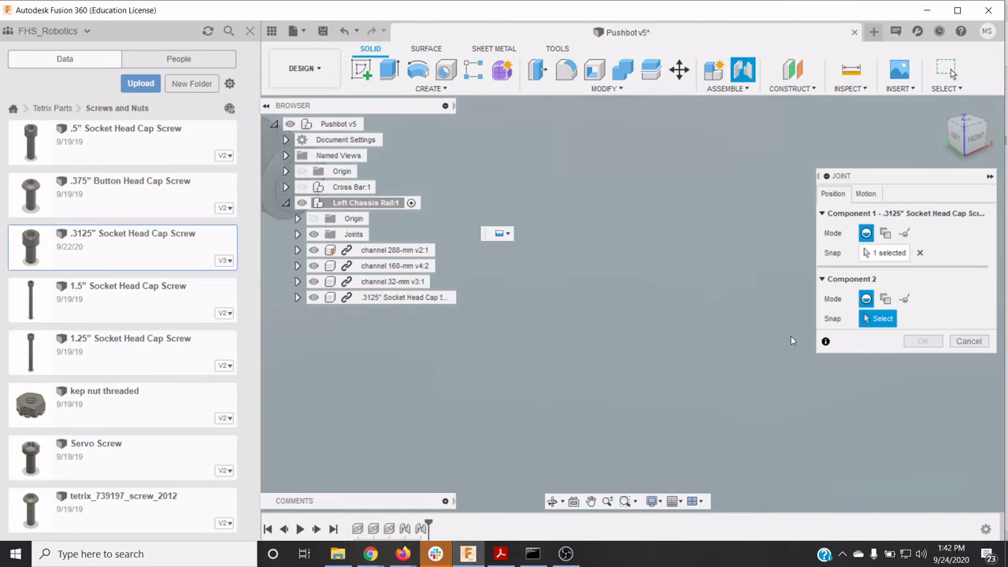
{"action": "scroll", "coordinate": [701, 322], "scroll_direction": "down", "scroll_amount": 5}
{"action": "scroll", "coordinate": [708, 383], "scroll_direction": "down", "scroll_amount": 2}
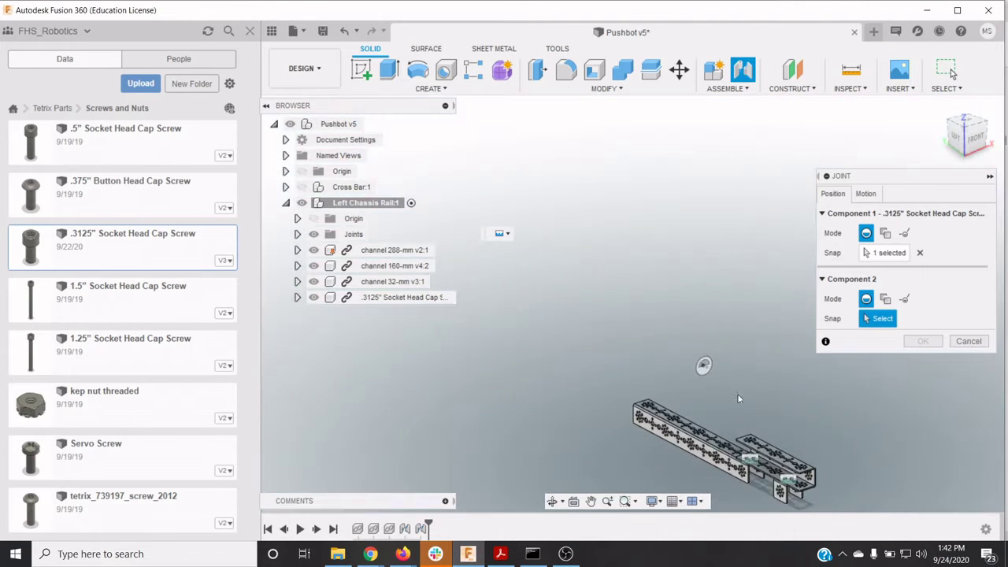
{"action": "scroll", "coordinate": [744, 471], "scroll_direction": "up", "scroll_amount": 6}
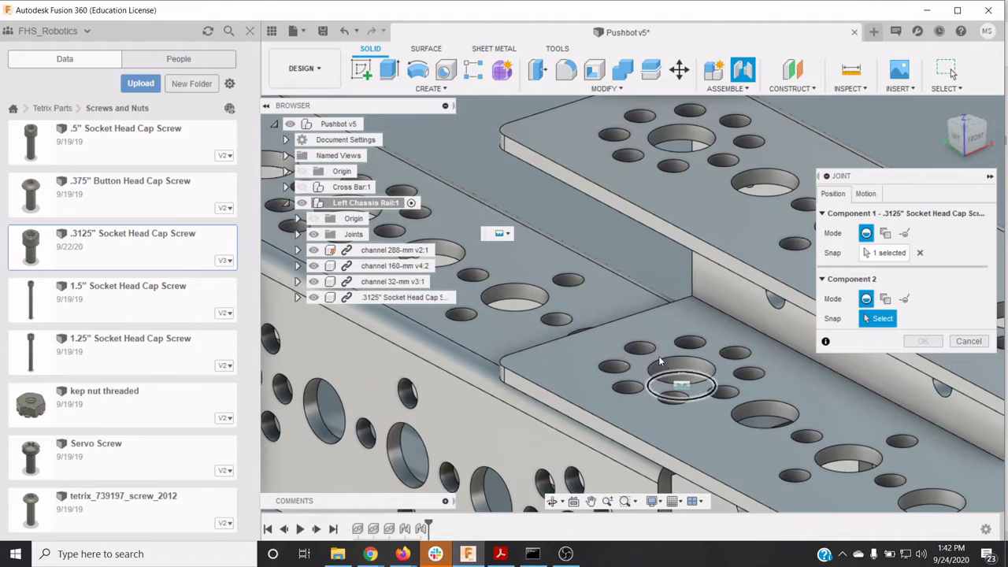
{"action": "left_click", "coordinate": [640, 348]}
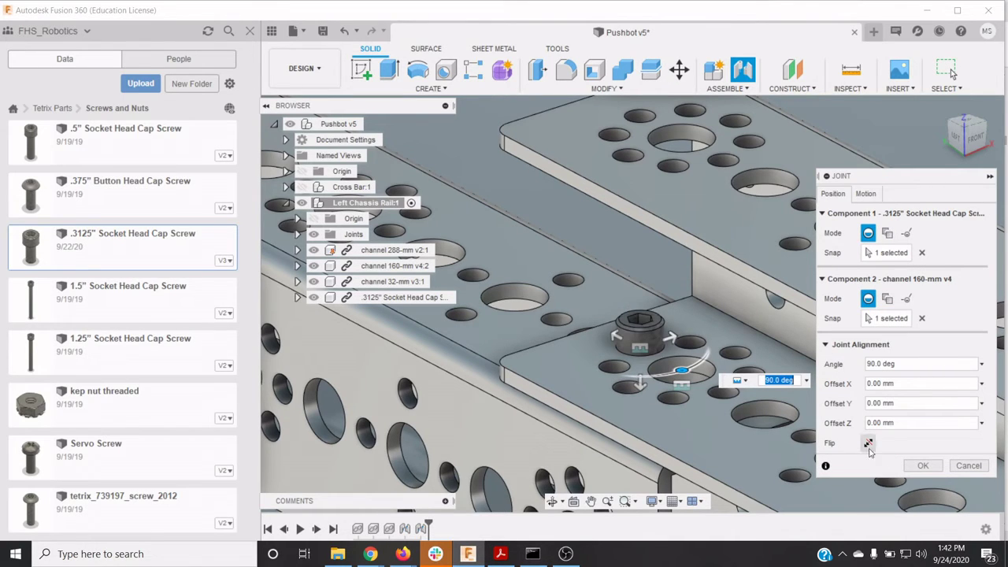
{"action": "left_click", "coordinate": [921, 465]}
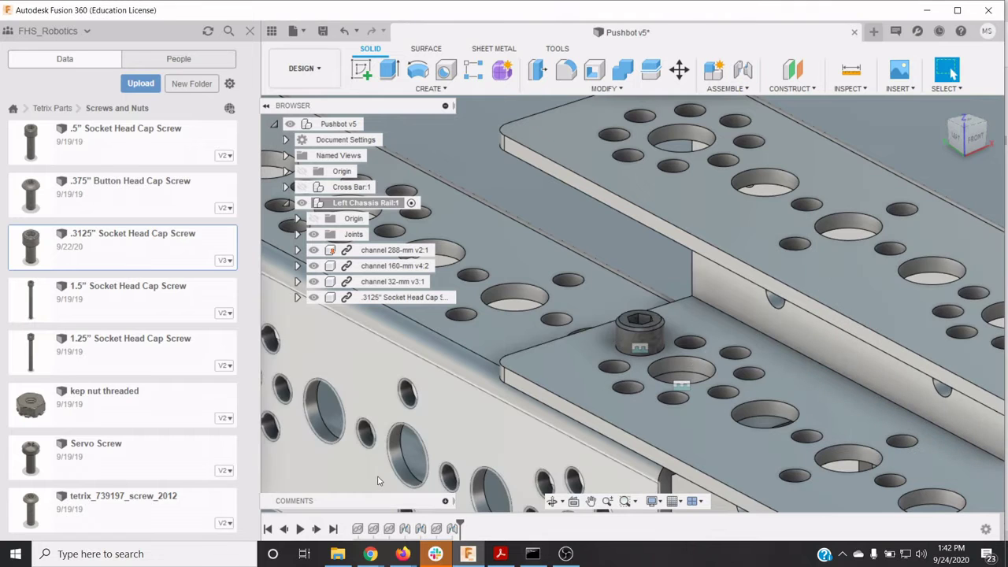
Insert a second .3125" Socket Head Cap Screw and joint its shank to the 160 mm channel's end-ring hole nearest the flange edge, at 90 degrees, zero offsets
{"action": "right_click", "coordinate": [93, 252]}
{"action": "left_click", "coordinate": [130, 271]}
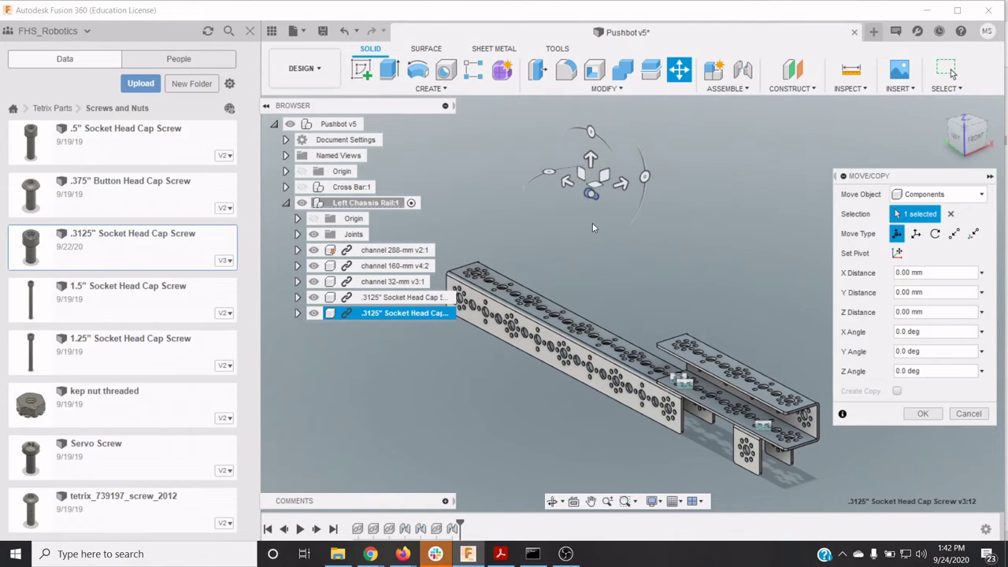
{"action": "key", "text": "j"}
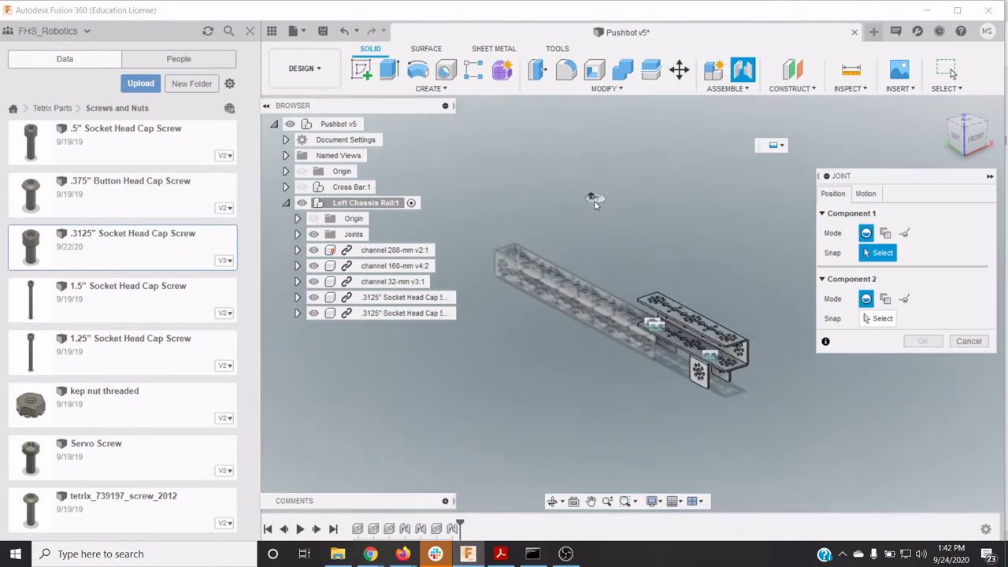
{"action": "scroll", "coordinate": [591, 185], "scroll_direction": "up", "scroll_amount": 8}
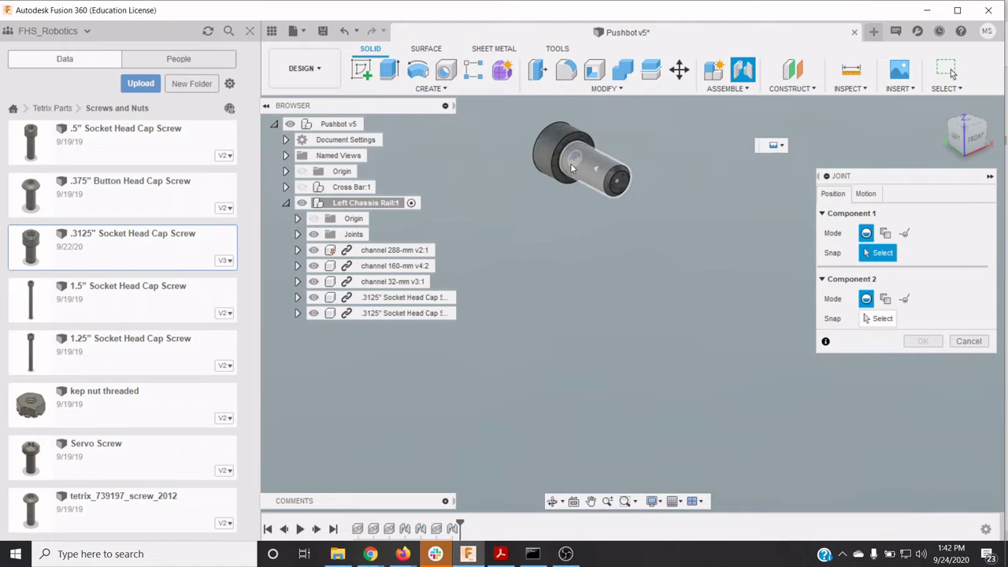
{"action": "left_click", "coordinate": [572, 169]}
{"action": "scroll", "coordinate": [666, 341], "scroll_direction": "up", "scroll_amount": 3}
{"action": "scroll", "coordinate": [666, 341], "scroll_direction": "down", "scroll_amount": 5}
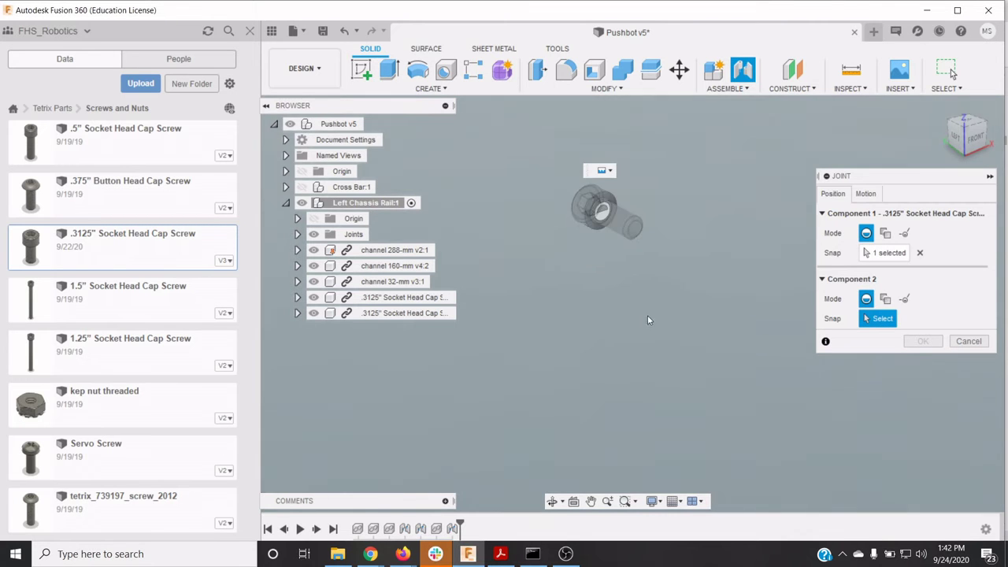
{"action": "scroll", "coordinate": [736, 474], "scroll_direction": "up", "scroll_amount": 5}
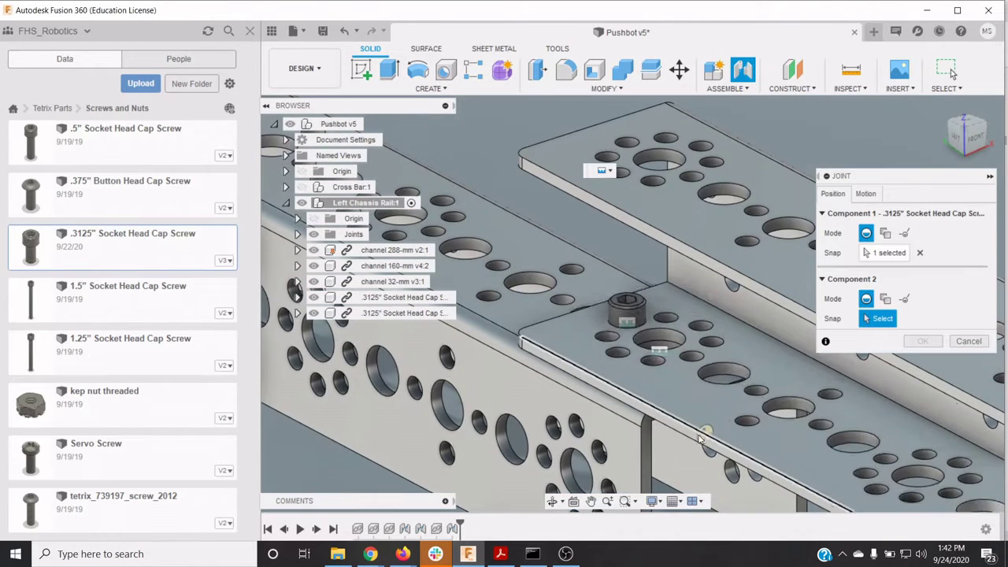
{"action": "left_click", "coordinate": [622, 359]}
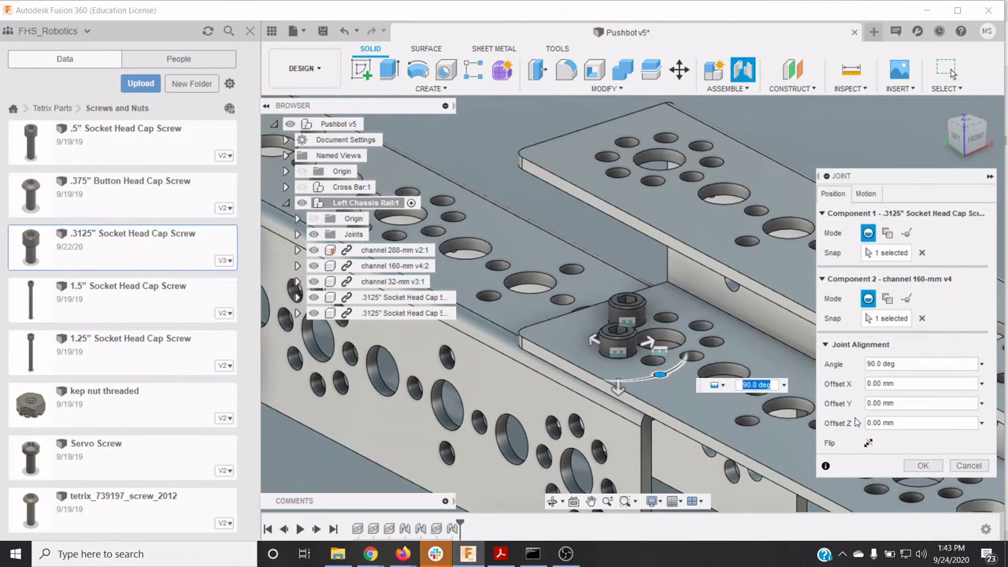
{"action": "left_click", "coordinate": [919, 466]}
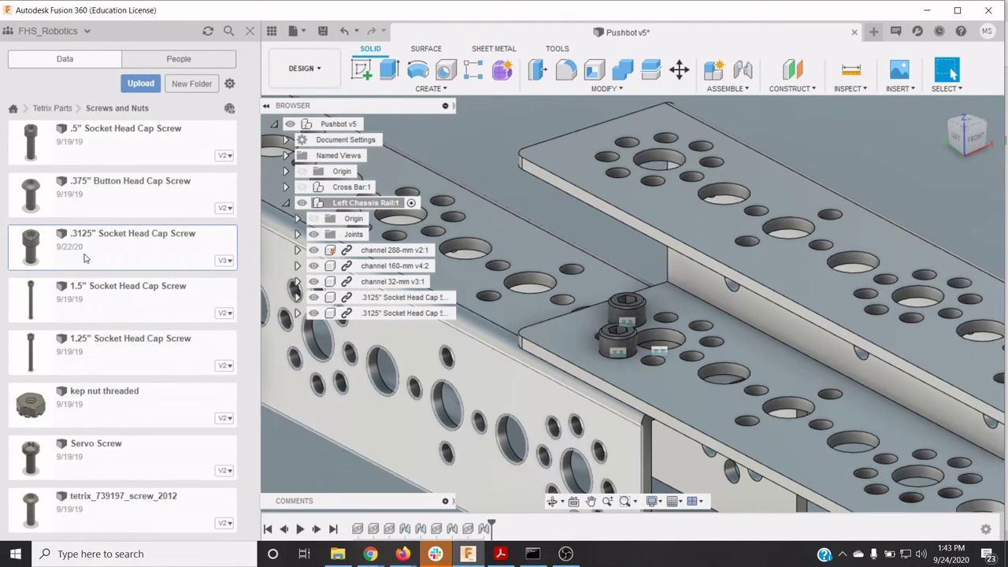
Insert a third .3125" Socket Head Cap Screw and joint it under the head to the end-ring hole nearest the channel's web, at 90 degrees, zero offsets
{"action": "right_click", "coordinate": [85, 258]}
{"action": "left_click", "coordinate": [126, 272]}
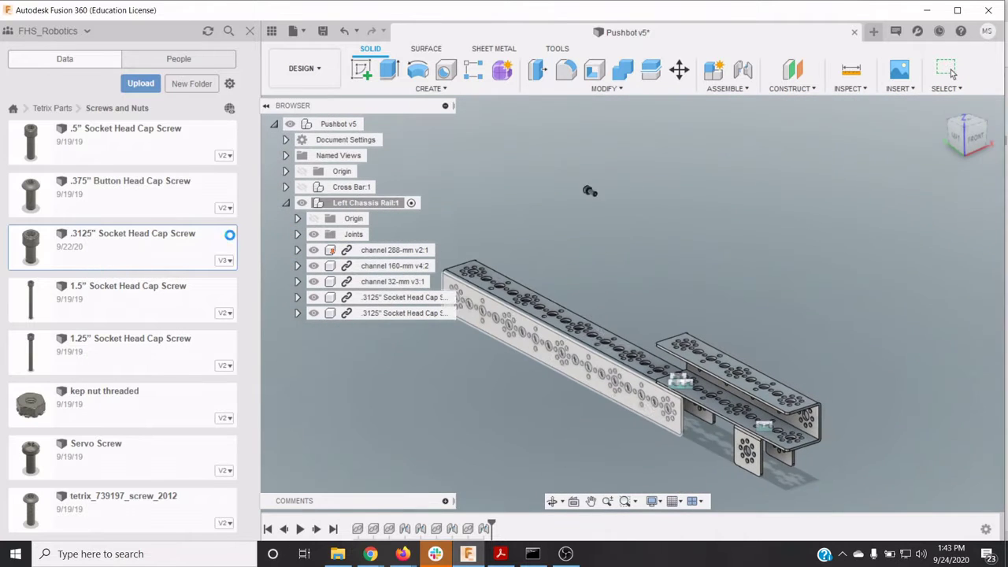
{"action": "key", "text": "Return"}
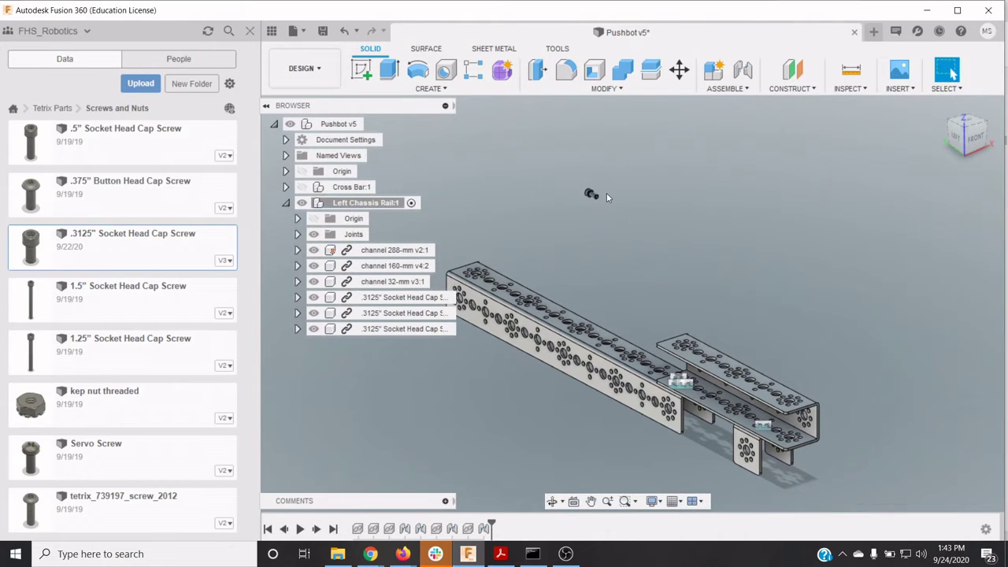
{"action": "key", "text": "j"}
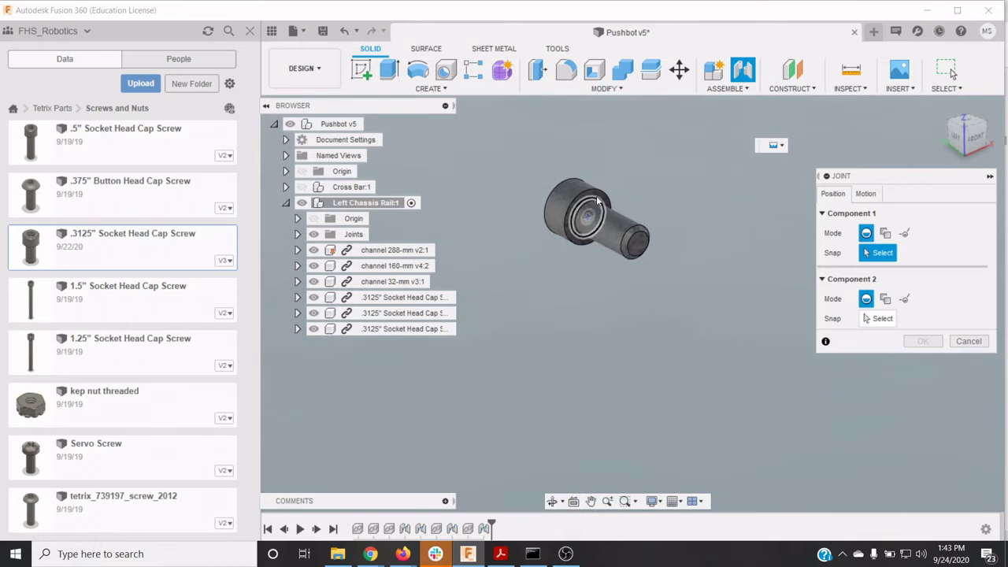
{"action": "left_click", "coordinate": [591, 221]}
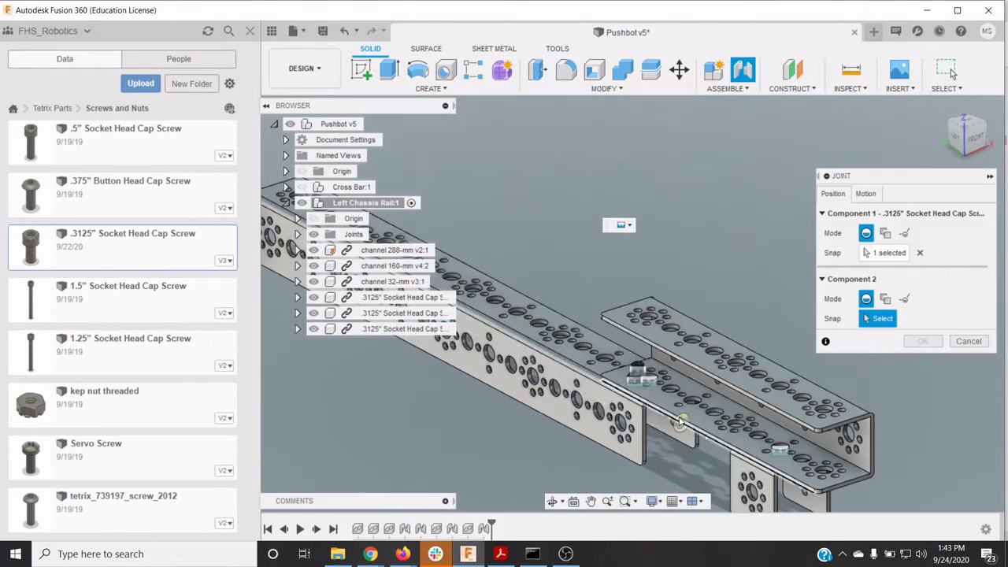
{"action": "scroll", "coordinate": [679, 421], "scroll_direction": "up", "scroll_amount": 4}
{"action": "left_click", "coordinate": [659, 332]}
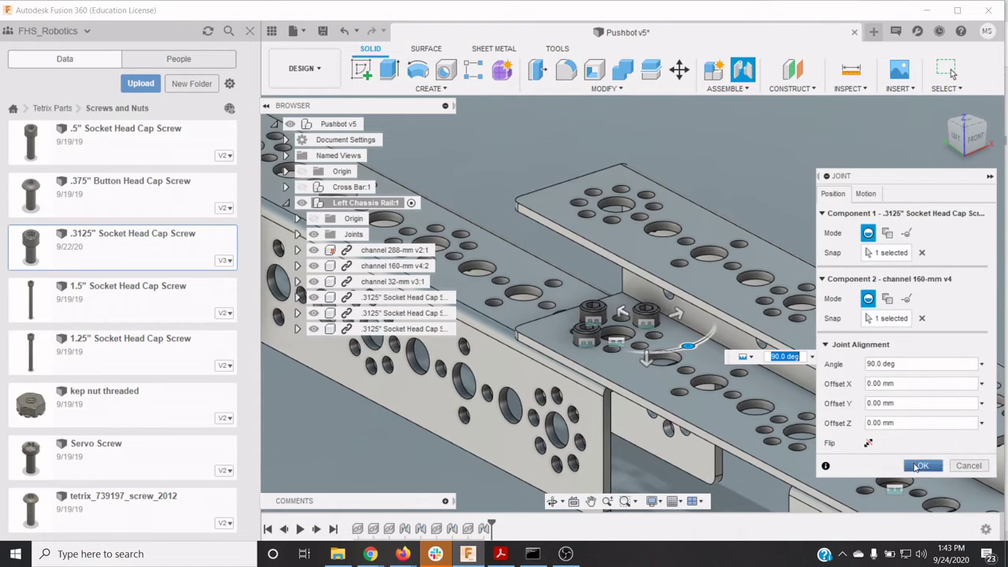
{"action": "left_click", "coordinate": [923, 466]}
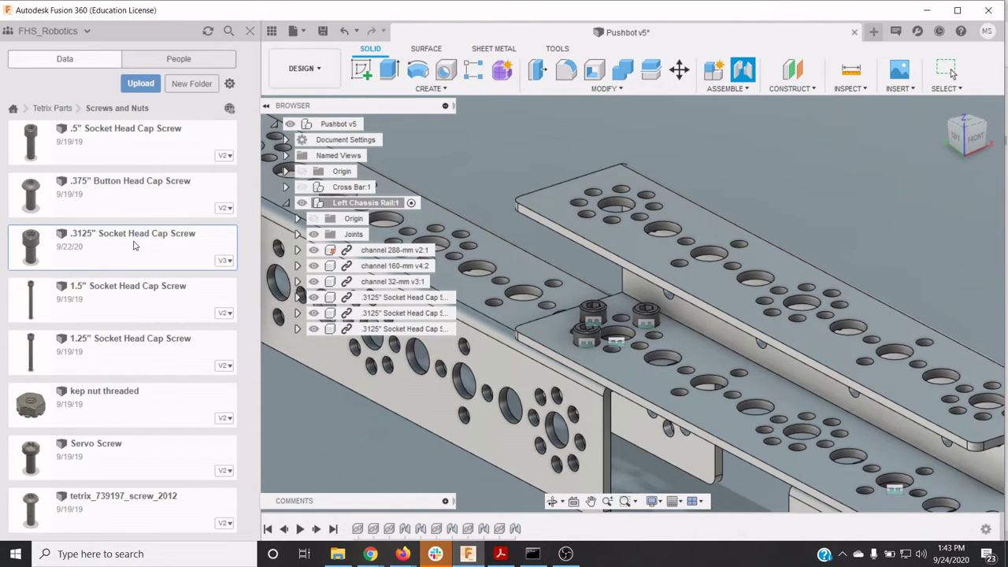
Insert a fourth .3125" Socket Head Cap Screw into the Left Chassis Rail, keeping its default position
{"action": "right_click", "coordinate": [134, 246]}
{"action": "right_click", "coordinate": [138, 254]}
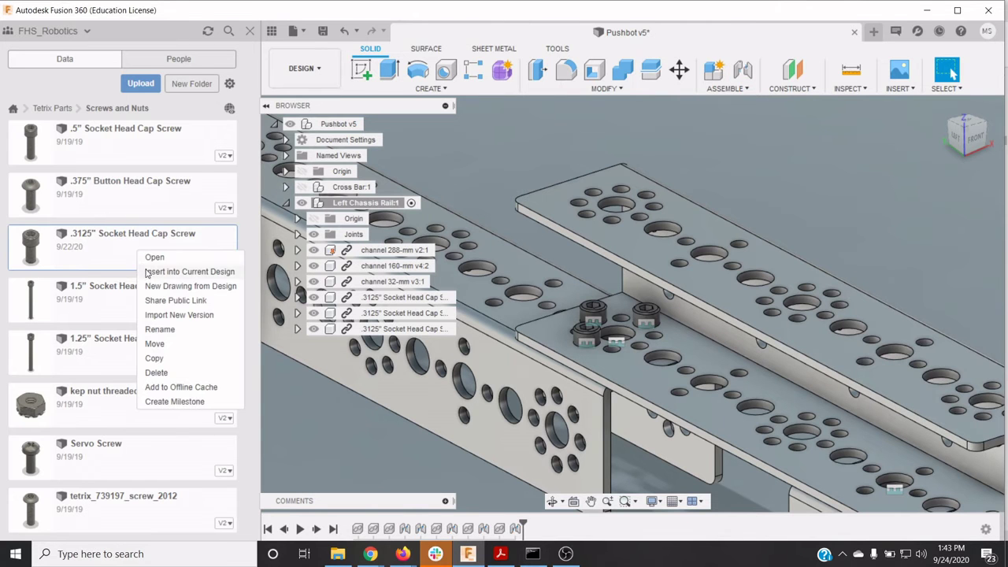
{"action": "left_click", "coordinate": [146, 272]}
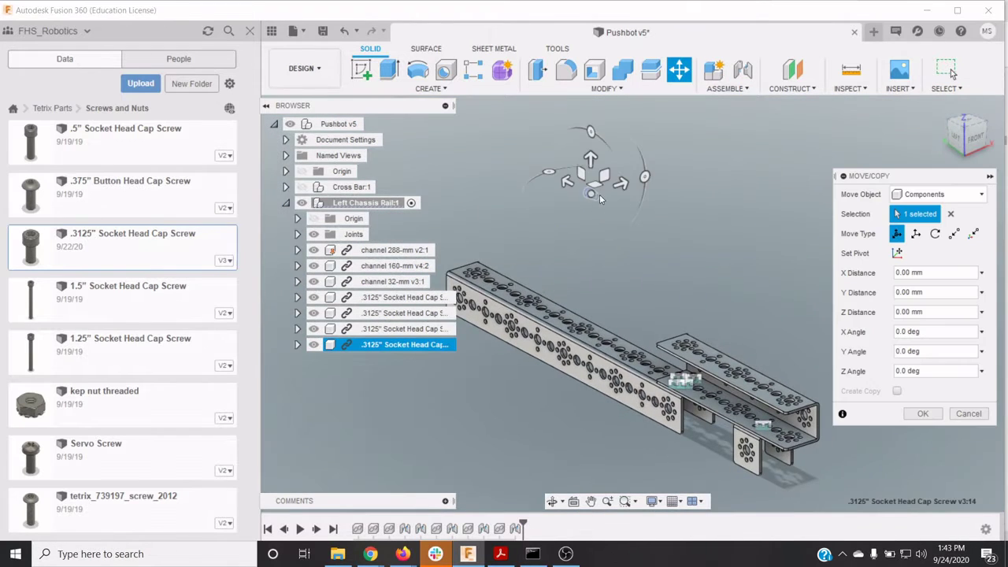
{"action": "scroll", "coordinate": [600, 198], "scroll_direction": "down", "scroll_amount": 3}
{"action": "scroll", "coordinate": [600, 198], "scroll_direction": "up", "scroll_amount": 12}
{"action": "key", "text": "Return"}
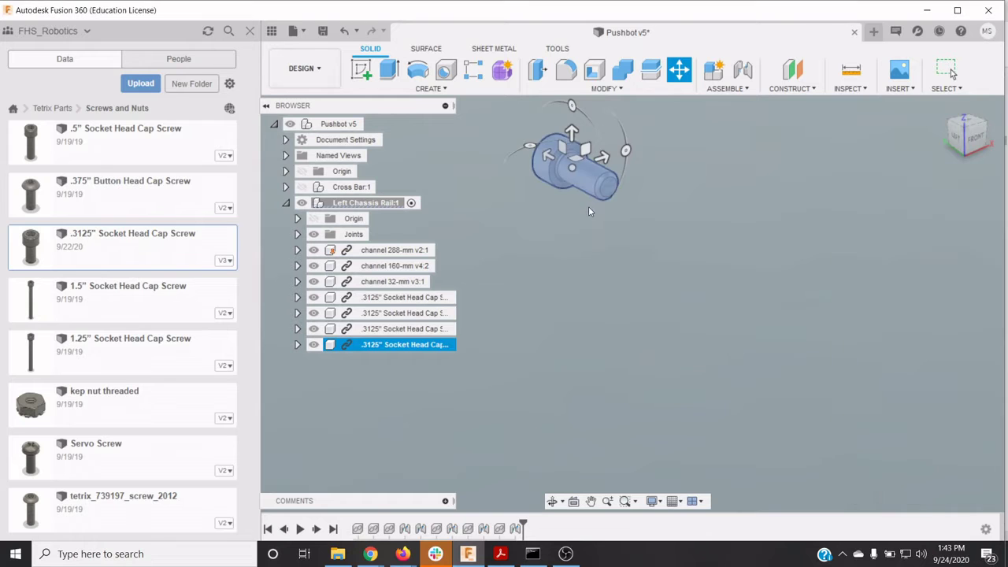
Joint the fourth screw under its head to the end-ring hole facing the 160 mm channel's middle, at 90 degrees with zero offsets
{"action": "key", "text": "j"}
{"action": "left_click", "coordinate": [569, 171]}
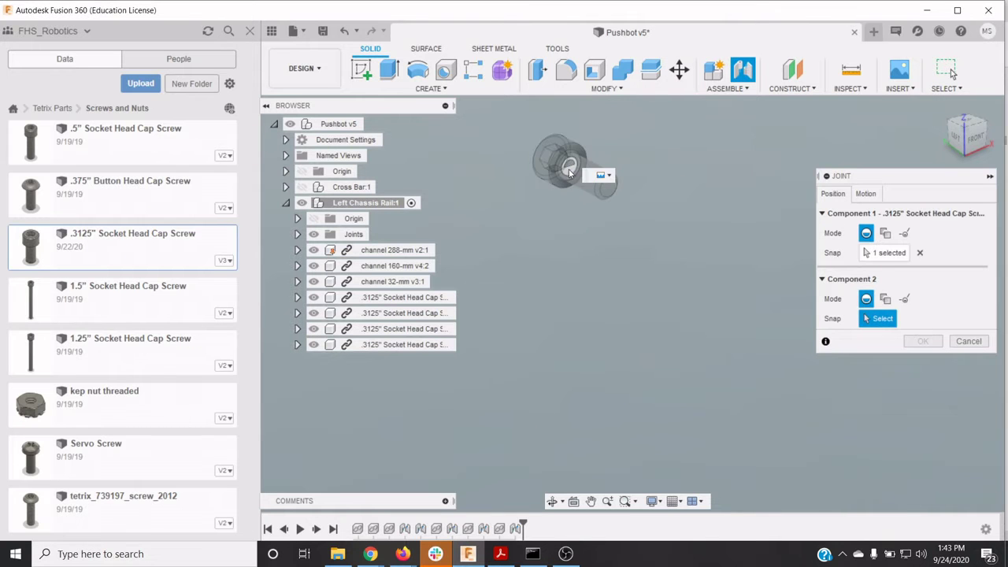
{"action": "scroll", "coordinate": [650, 294], "scroll_direction": "down", "scroll_amount": 4}
{"action": "scroll", "coordinate": [643, 277], "scroll_direction": "down", "scroll_amount": 6}
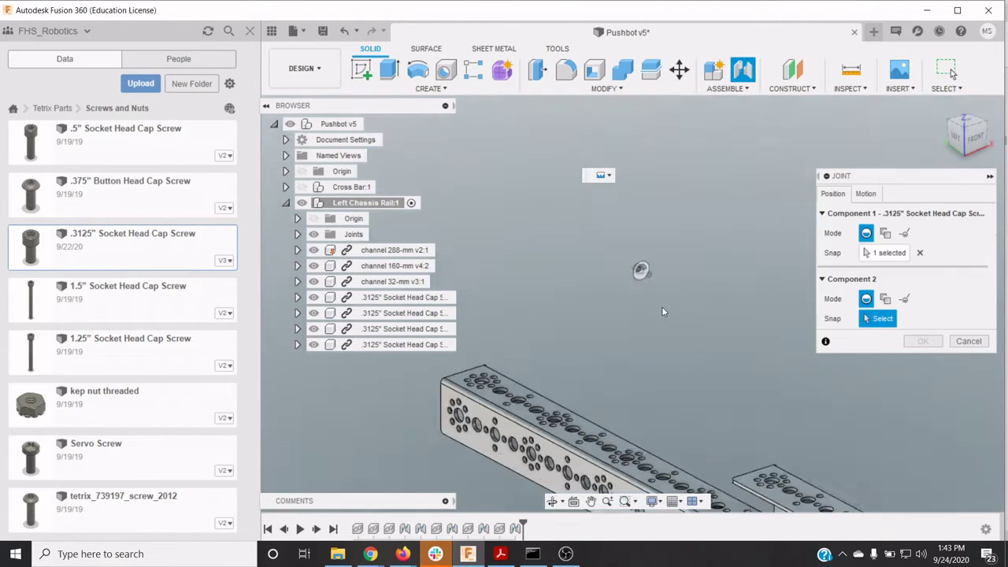
{"action": "scroll", "coordinate": [740, 449], "scroll_direction": "up", "scroll_amount": 2}
{"action": "scroll", "coordinate": [740, 448], "scroll_direction": "up", "scroll_amount": 3}
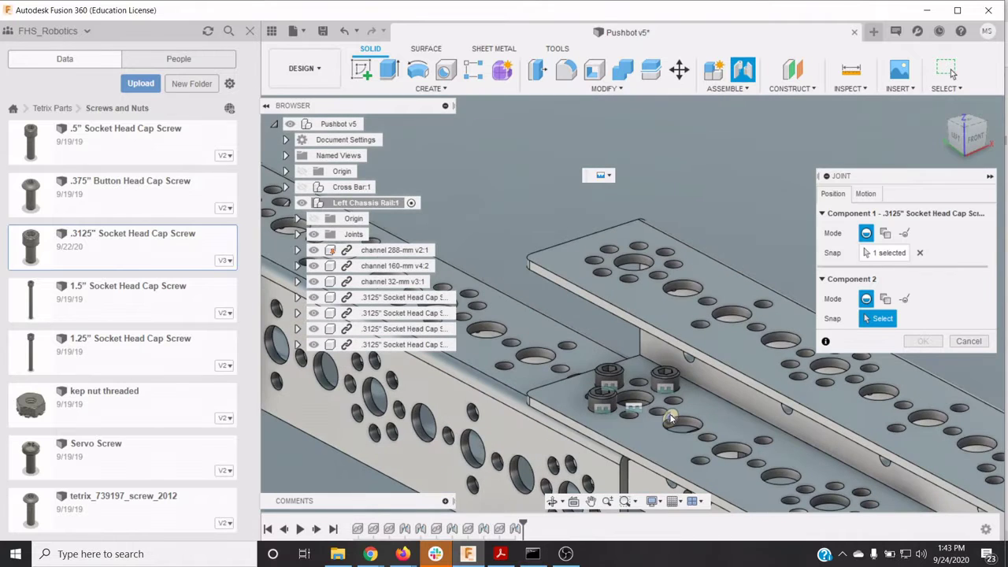
{"action": "left_click", "coordinate": [665, 419]}
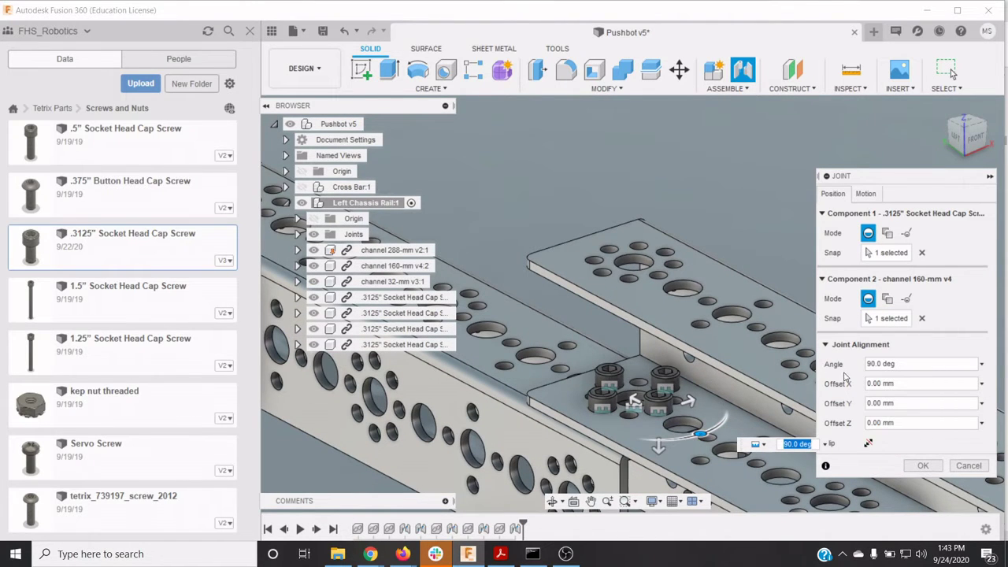
{"action": "left_click", "coordinate": [921, 466]}
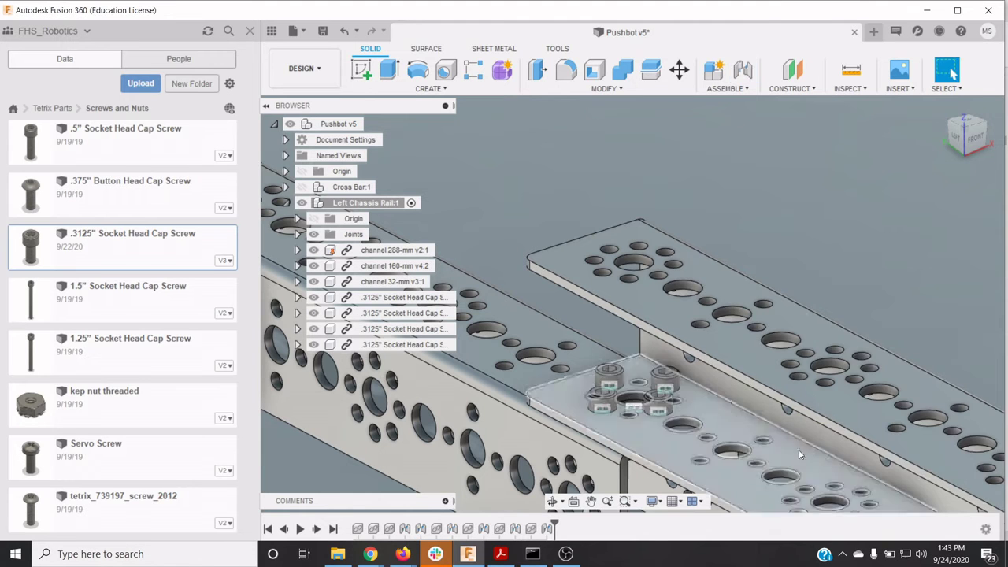
Insert a .5" Socket Head Cap Screw from the Screws and Nuts folder into the Left Chassis Rail, keeping its default position
{"action": "scroll", "coordinate": [666, 292], "scroll_direction": "up", "scroll_amount": 3}
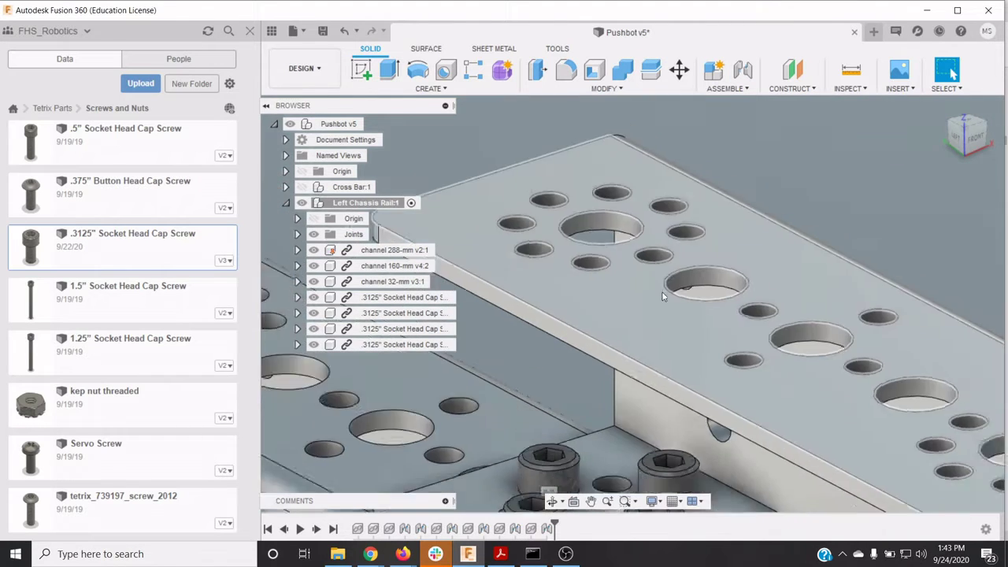
{"action": "scroll", "coordinate": [693, 291], "scroll_direction": "down", "scroll_amount": 8}
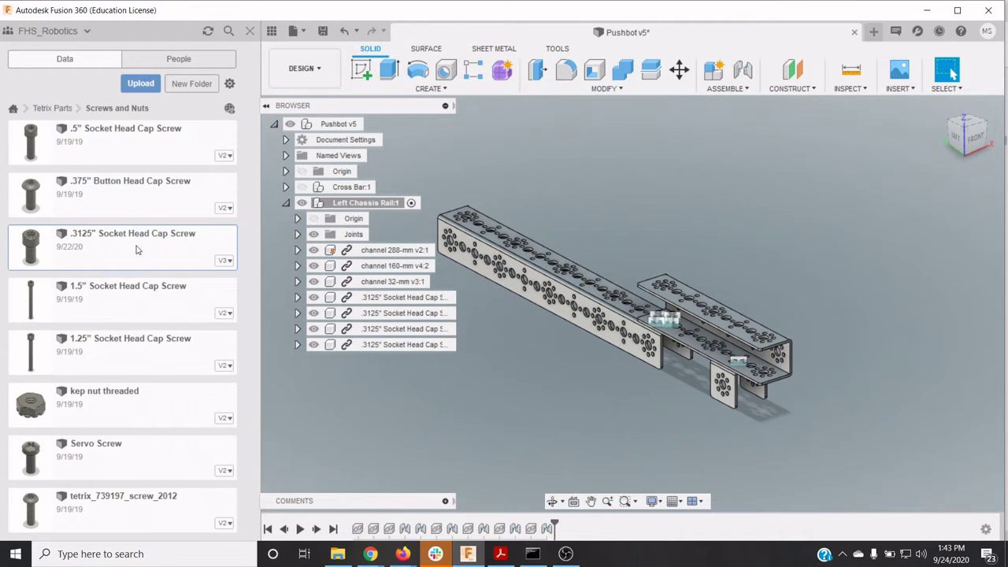
{"action": "left_click", "coordinate": [94, 146]}
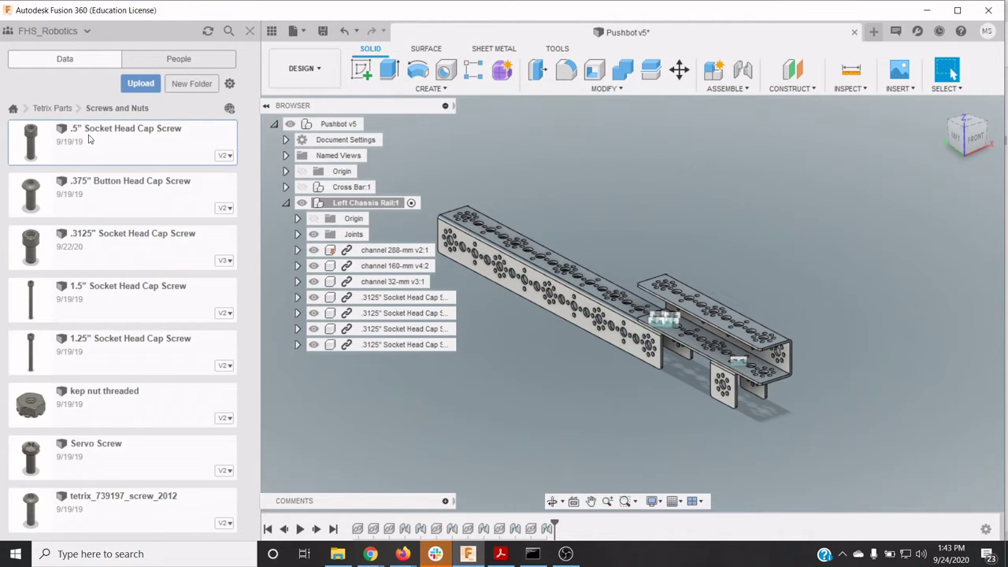
{"action": "right_click", "coordinate": [138, 154]}
{"action": "left_click", "coordinate": [158, 167]}
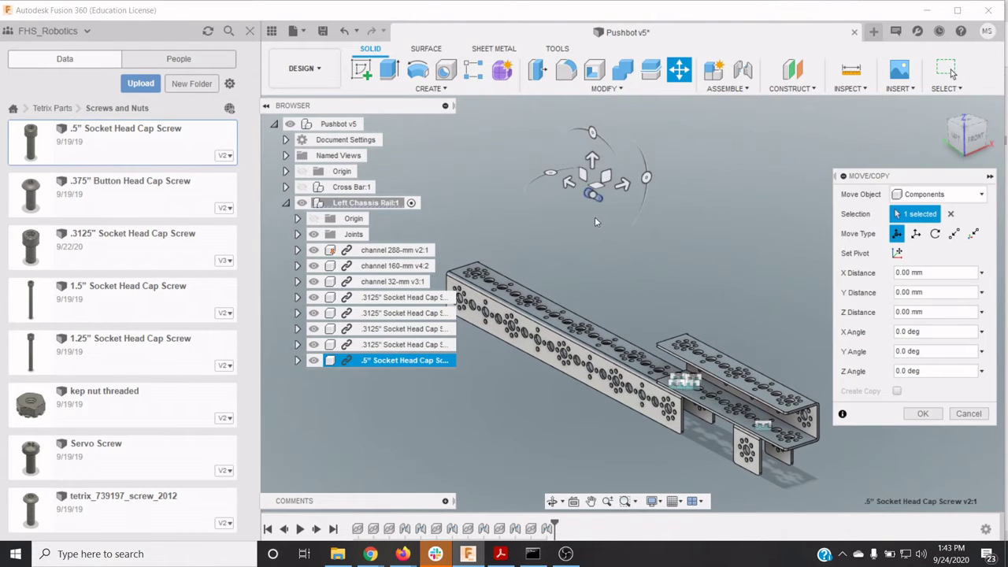
{"action": "key", "text": "Return"}
Joint the .5" screw under its head to the small hole between the 160 mm channel's third and fourth large holes from the free end, at 90 degrees, zero offsets
{"action": "key", "text": "j"}
{"action": "scroll", "coordinate": [593, 192], "scroll_direction": "down", "scroll_amount": 3}
{"action": "scroll", "coordinate": [593, 192], "scroll_direction": "up", "scroll_amount": 5}
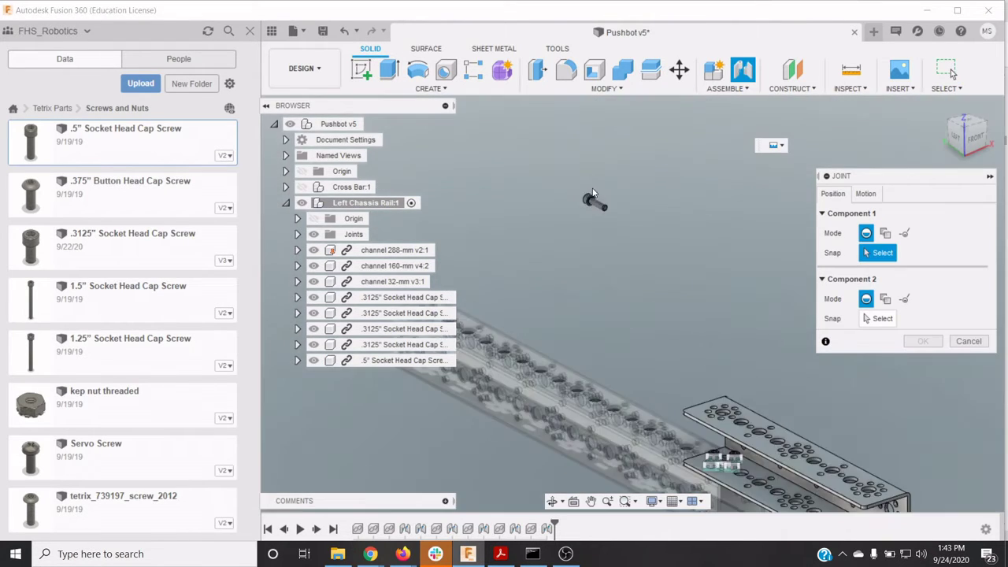
{"action": "scroll", "coordinate": [593, 193], "scroll_direction": "up", "scroll_amount": 5}
{"action": "left_click", "coordinate": [581, 228]}
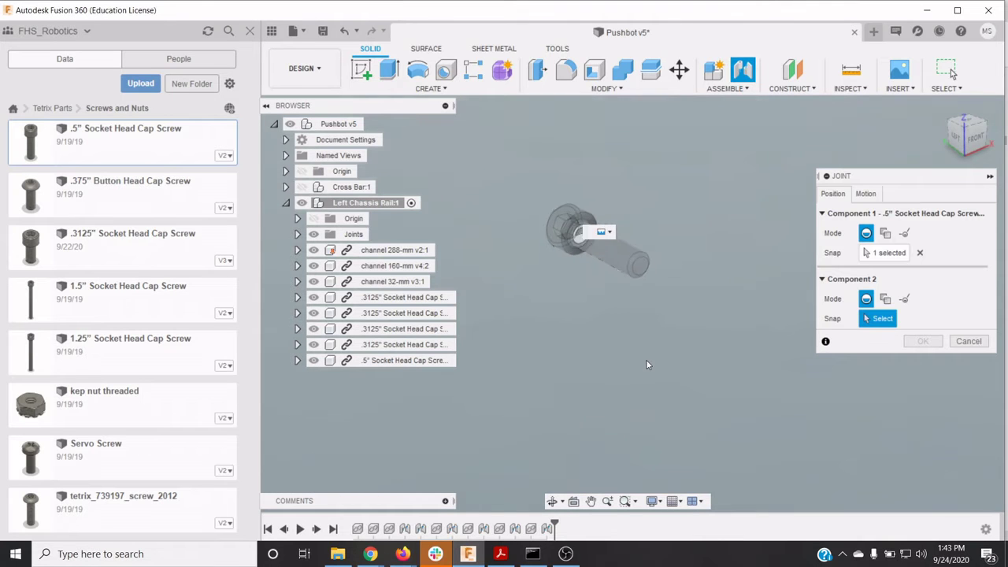
{"action": "scroll", "coordinate": [648, 362], "scroll_direction": "down", "scroll_amount": 5}
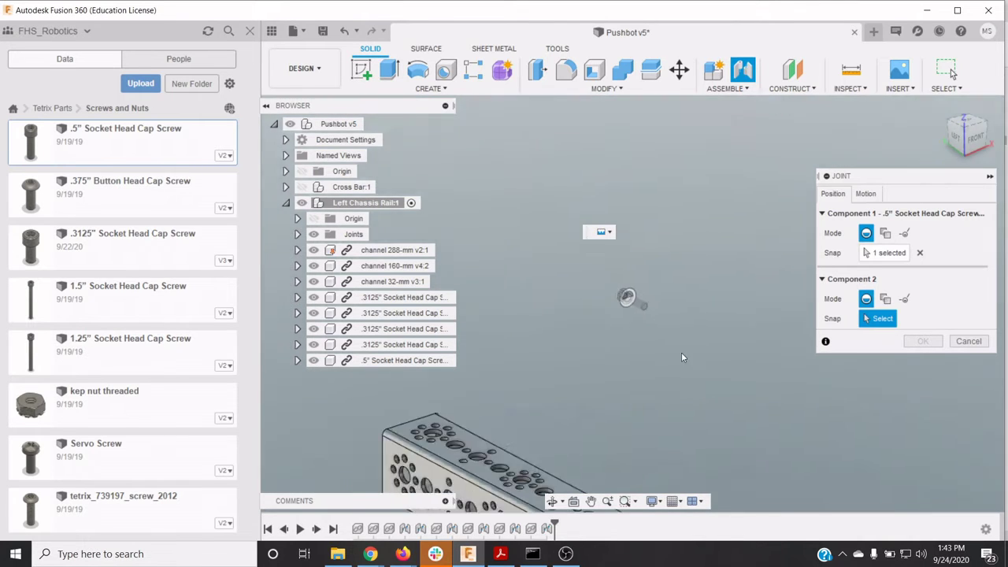
{"action": "scroll", "coordinate": [682, 357], "scroll_direction": "down", "scroll_amount": 2}
{"action": "scroll", "coordinate": [684, 425], "scroll_direction": "up", "scroll_amount": 10}
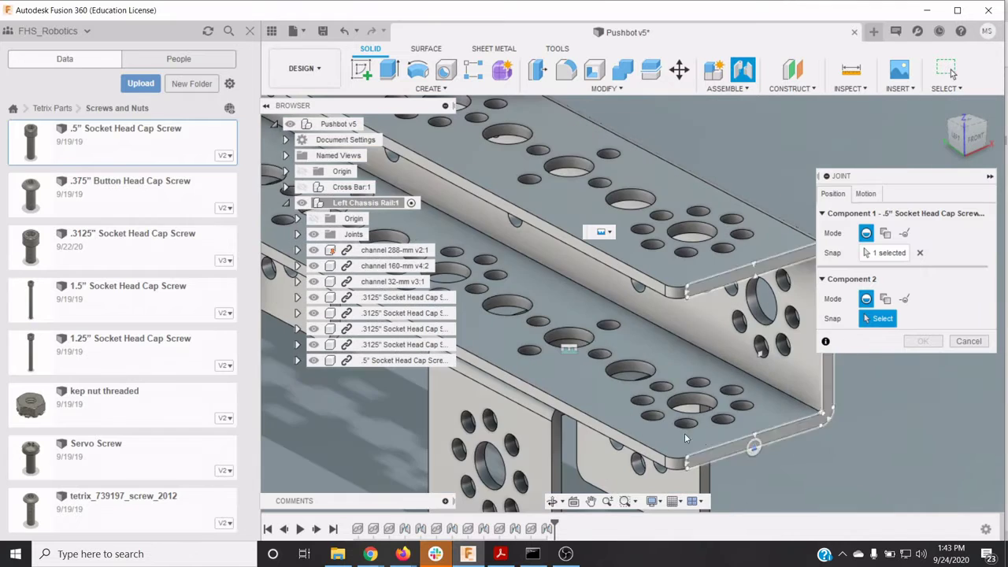
{"action": "scroll", "coordinate": [685, 439], "scroll_direction": "down", "scroll_amount": 2}
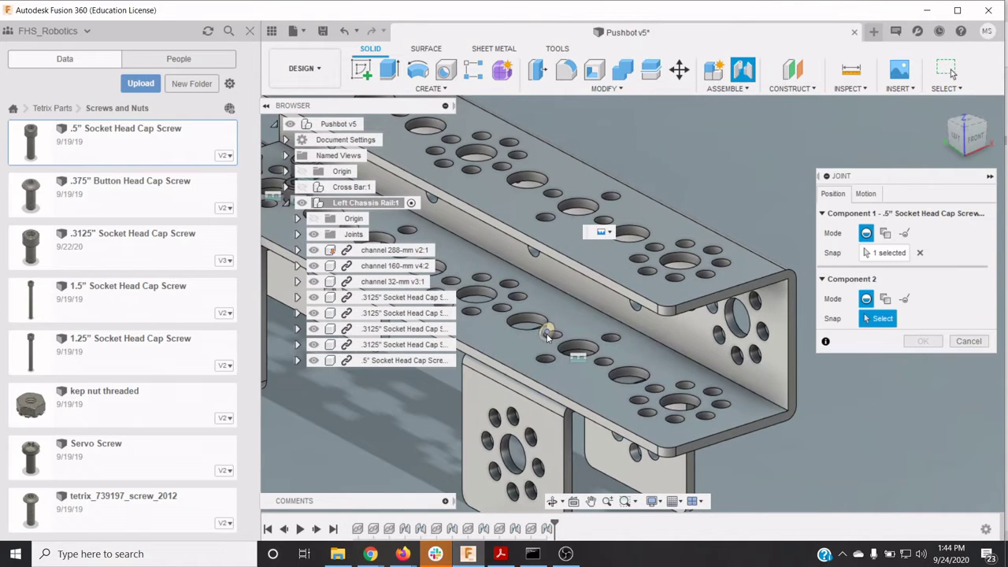
{"action": "left_click", "coordinate": [554, 337]}
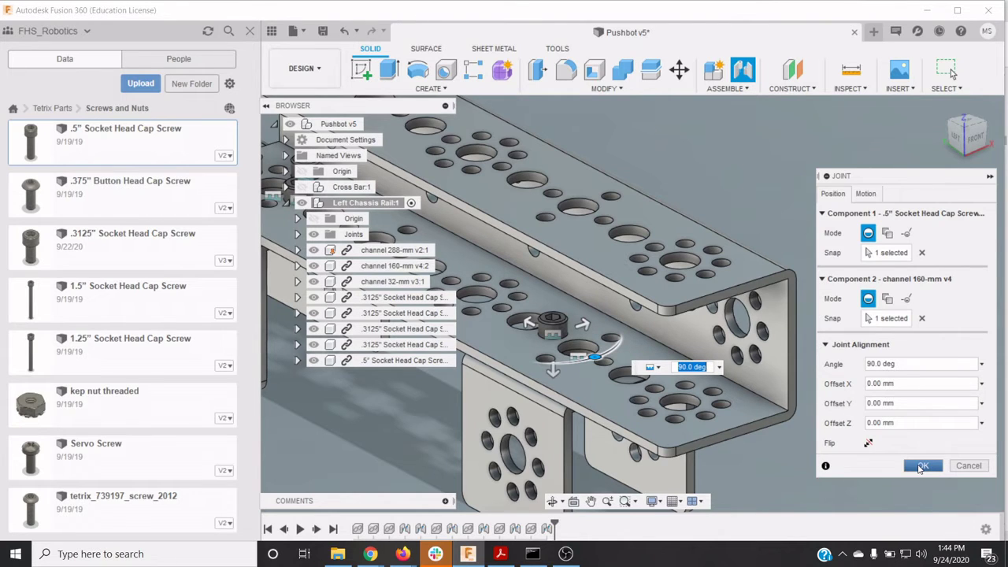
{"action": "left_click", "coordinate": [922, 466]}
Insert a second .5" Socket Head Cap Screw from the Screws and Nuts folder into the Left Chassis Rail, keeping its default position
{"action": "right_click", "coordinate": [109, 157]}
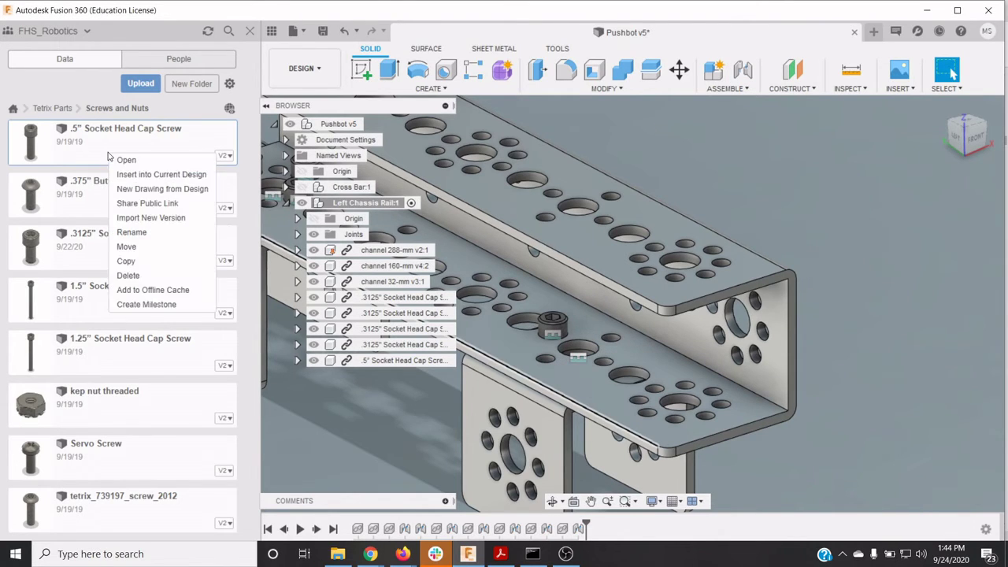
{"action": "left_click", "coordinate": [130, 172]}
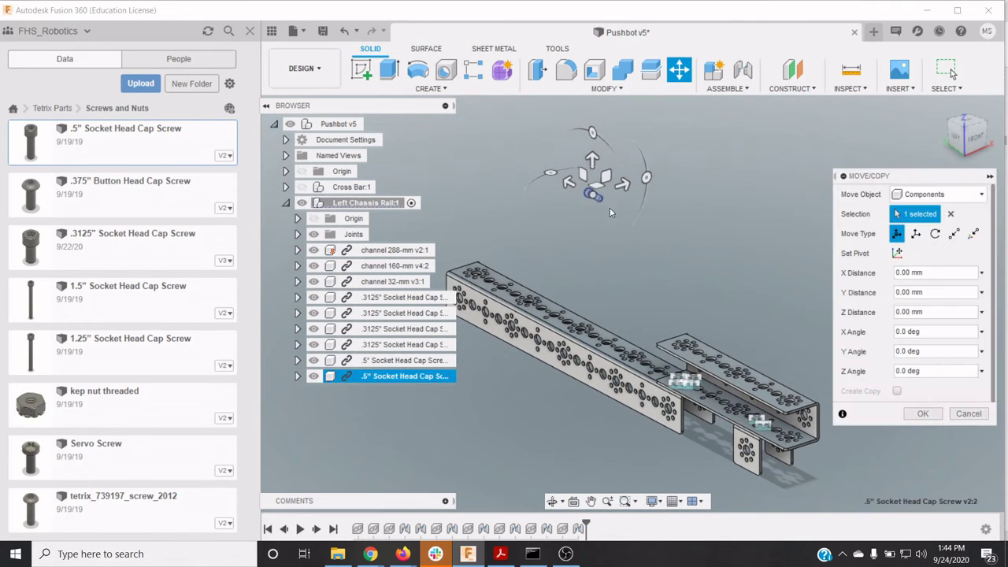
{"action": "key", "text": "Return"}
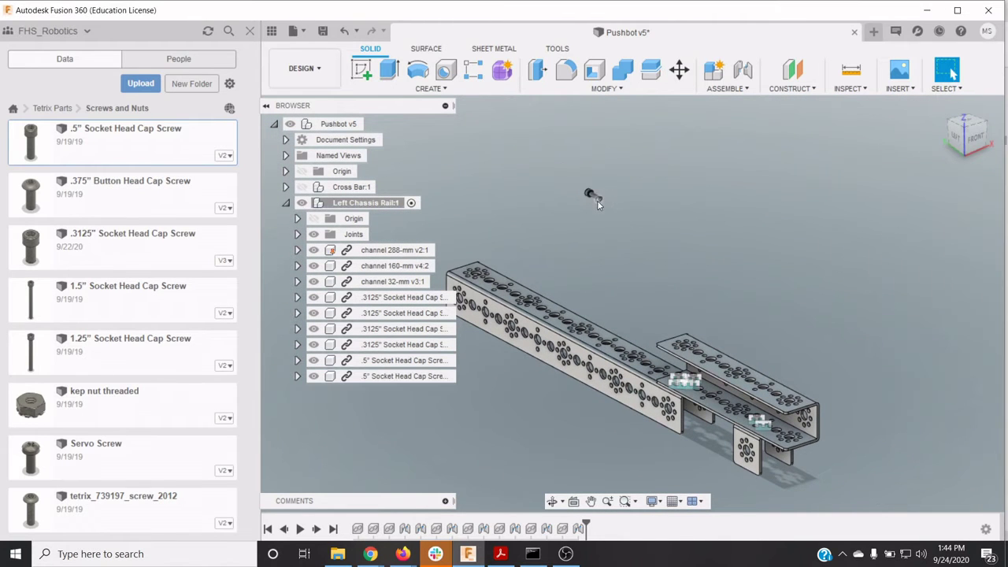
Joint the second .5" screw under its head to the small hole between the 160 mm channel's second and third large holes, at 90 degrees, zero offsets
{"action": "key", "text": "j"}
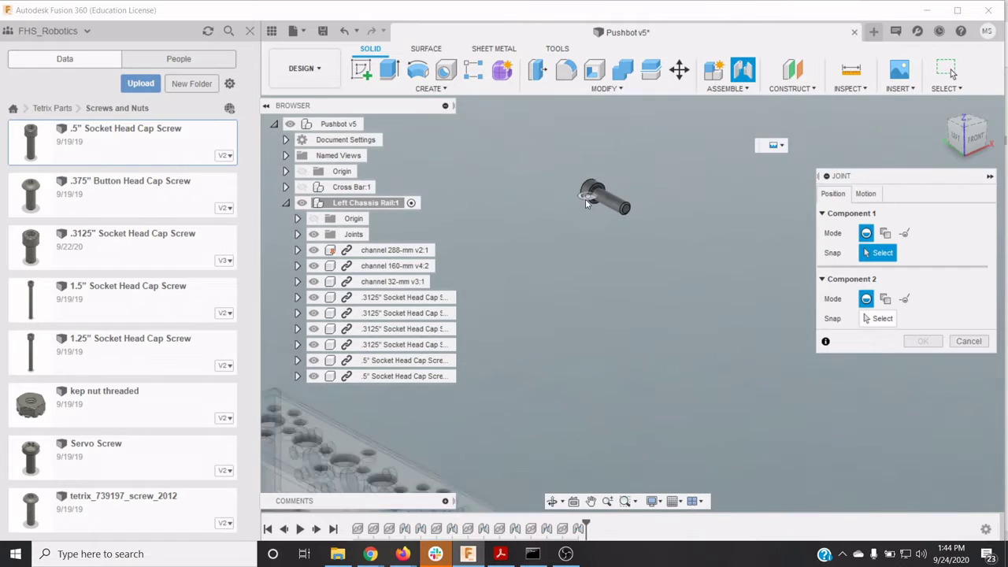
{"action": "scroll", "coordinate": [586, 203], "scroll_direction": "up", "scroll_amount": 5}
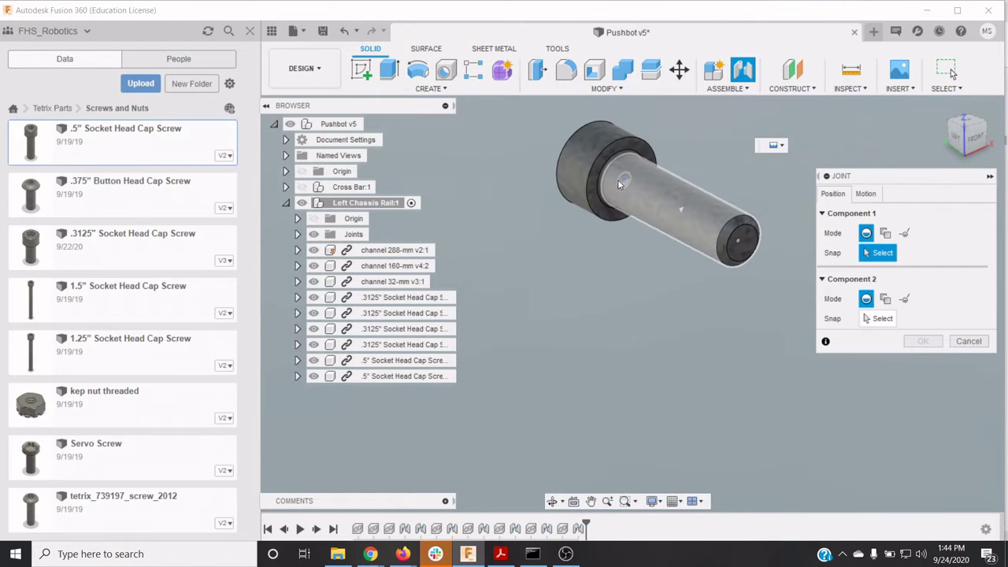
{"action": "left_click", "coordinate": [620, 186]}
{"action": "scroll", "coordinate": [629, 283], "scroll_direction": "down", "scroll_amount": 4}
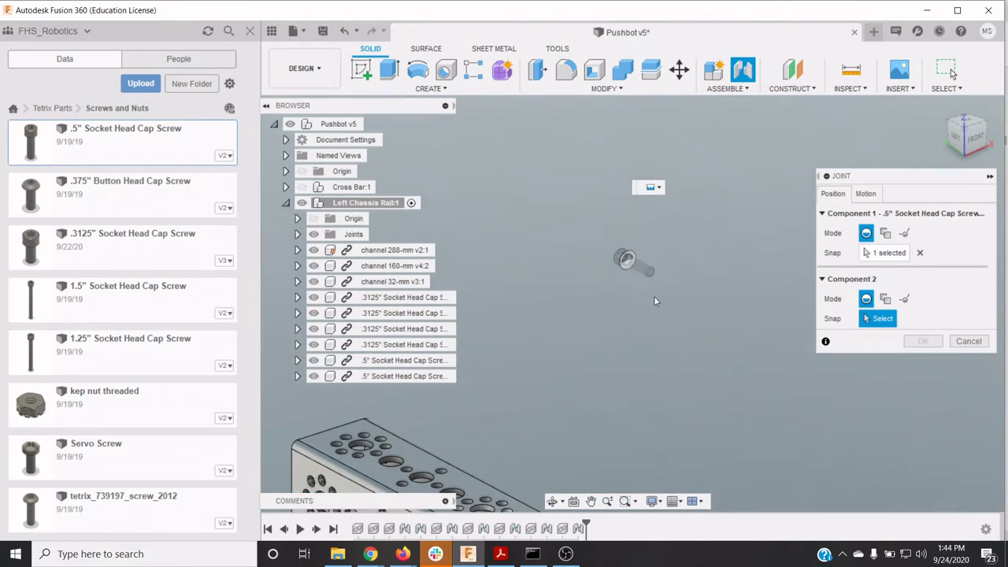
{"action": "scroll", "coordinate": [654, 300], "scroll_direction": "down", "scroll_amount": 3}
{"action": "scroll", "coordinate": [768, 426], "scroll_direction": "up", "scroll_amount": 6}
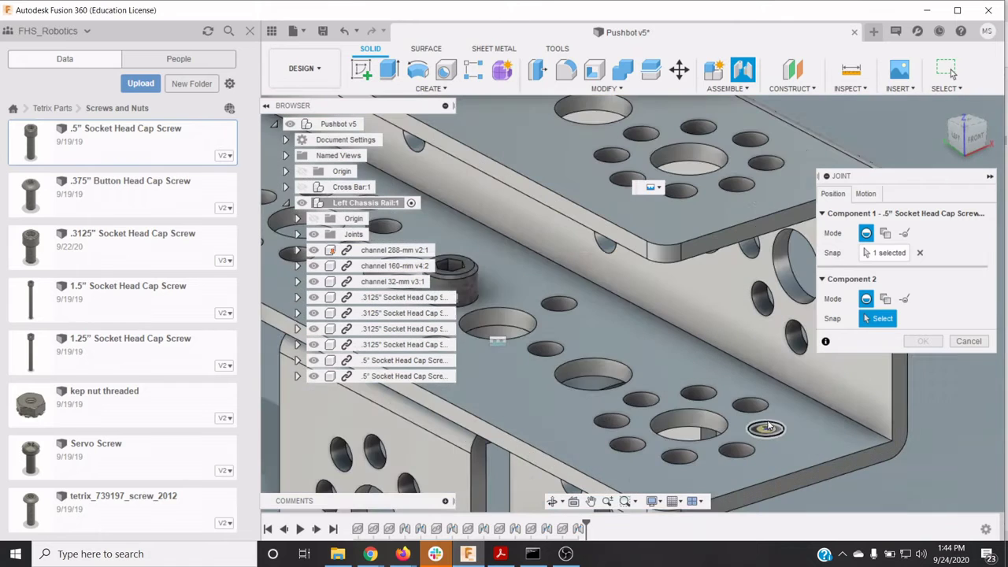
{"action": "scroll", "coordinate": [767, 426], "scroll_direction": "down", "scroll_amount": 3}
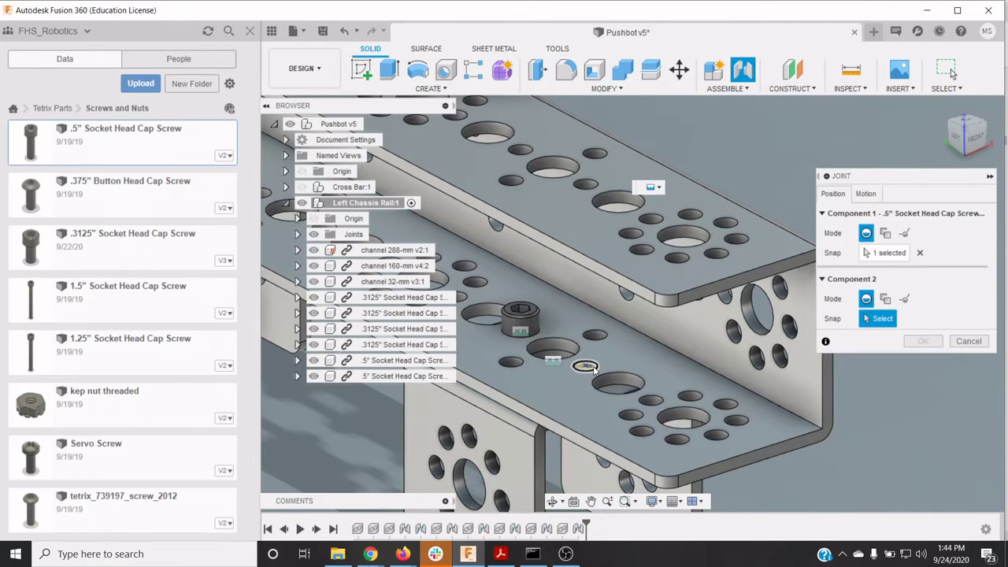
{"action": "left_click", "coordinate": [594, 370]}
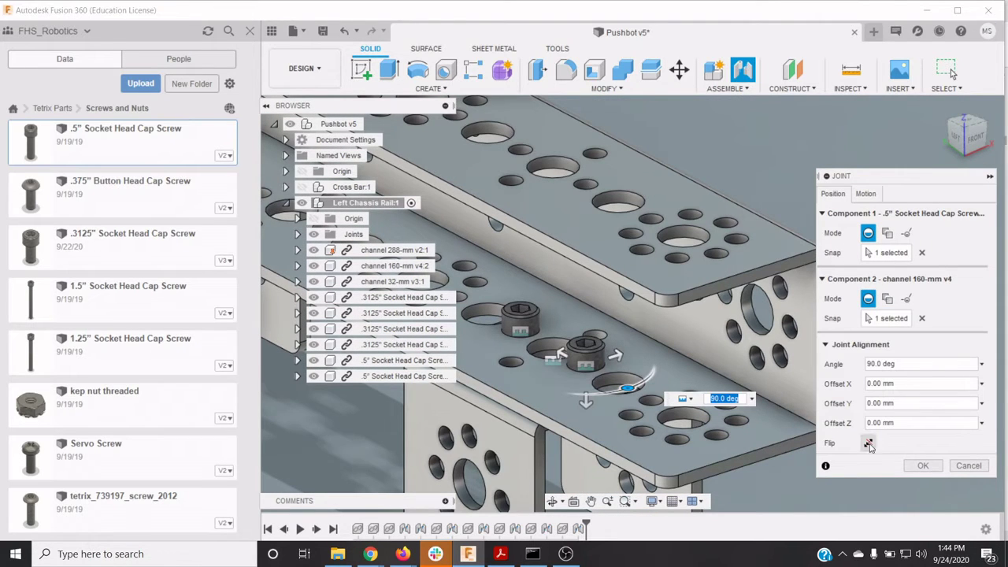
{"action": "left_click", "coordinate": [922, 466]}
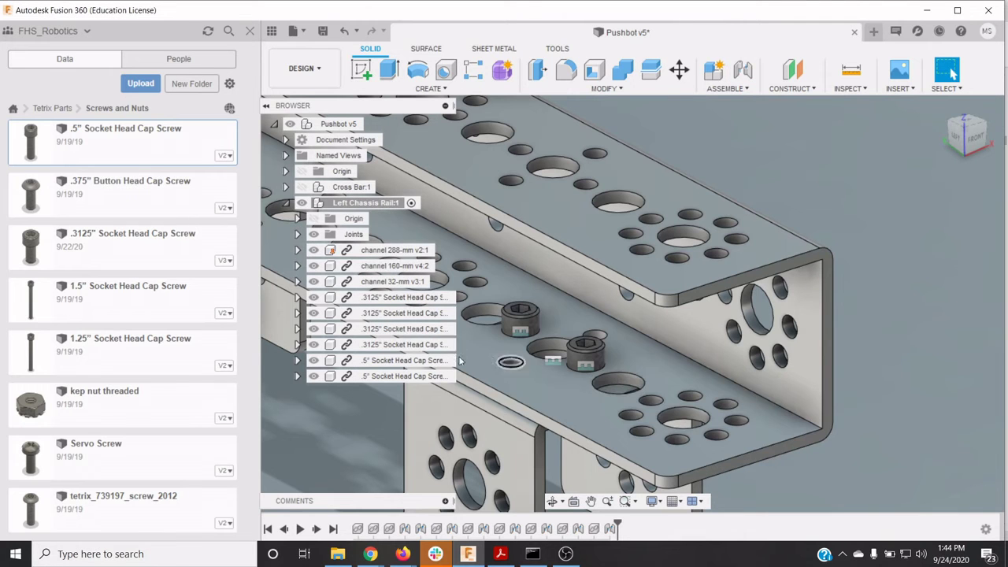
Insert a threaded kep nut from the Screws and Nuts folder into the Left Chassis Rail
{"action": "right_click", "coordinate": [136, 405]}
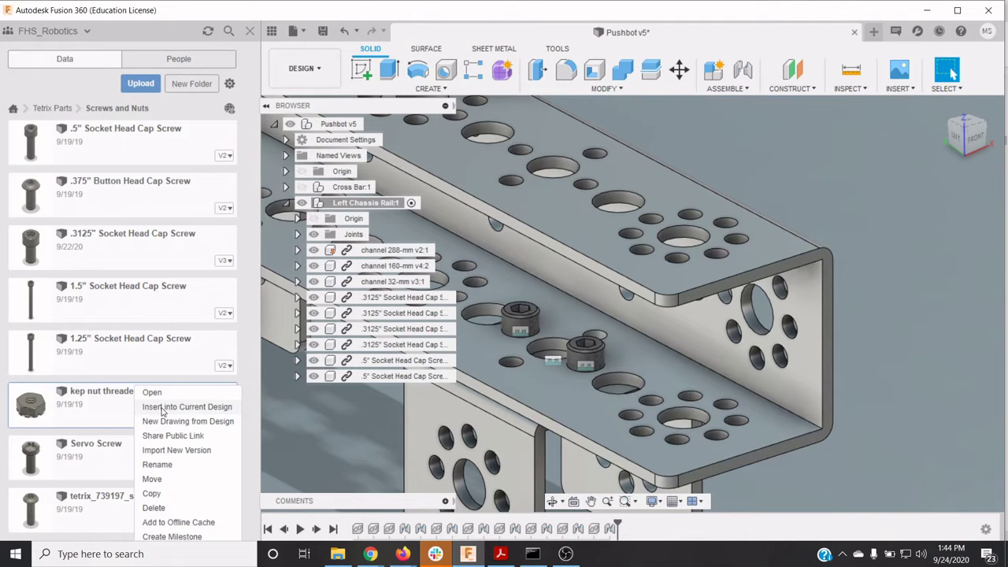
{"action": "left_click", "coordinate": [162, 407]}
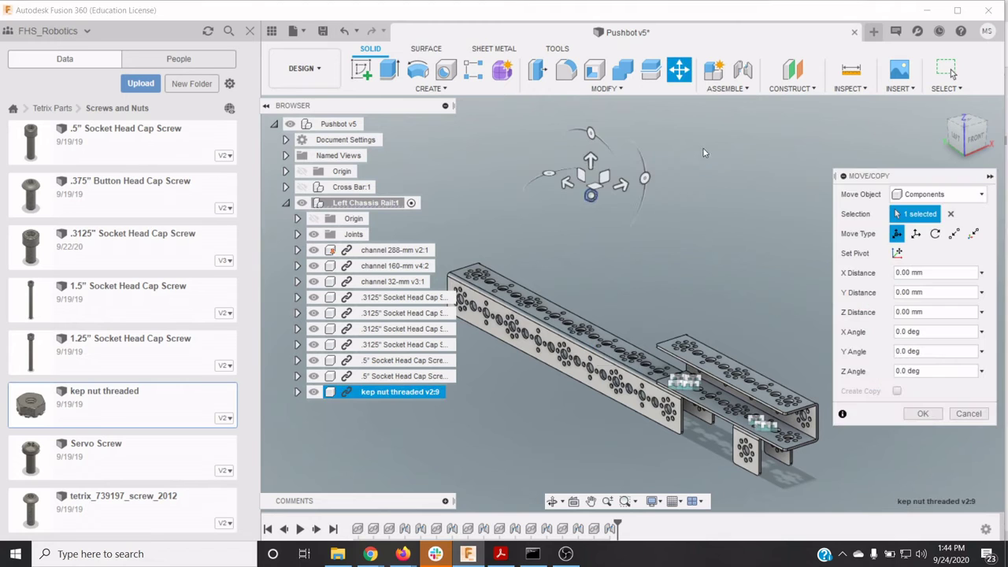
Start a joint with the centre of the kep nut's toothed face as its first snap
{"action": "key", "text": "j"}
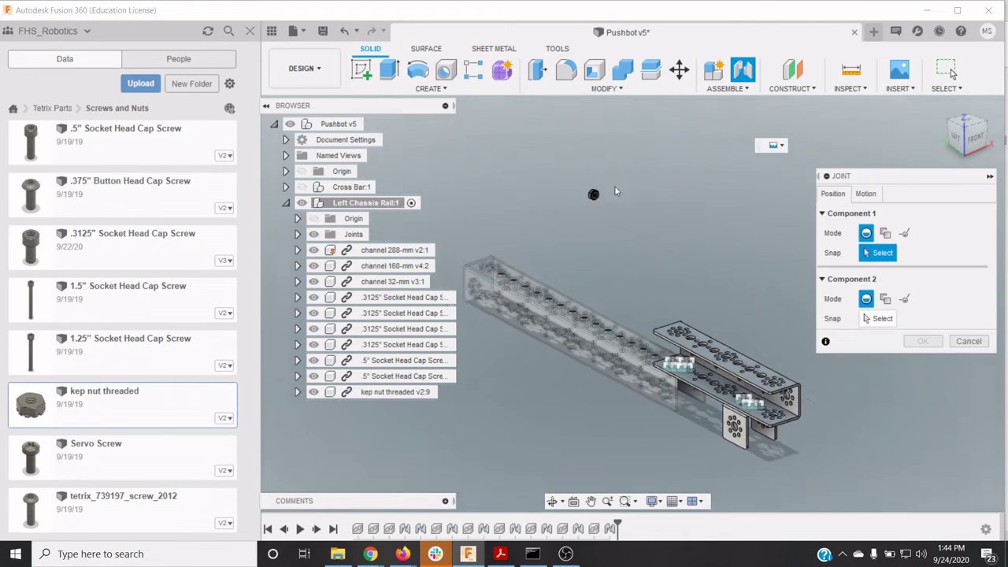
{"action": "scroll", "coordinate": [616, 191], "scroll_direction": "up", "scroll_amount": 10}
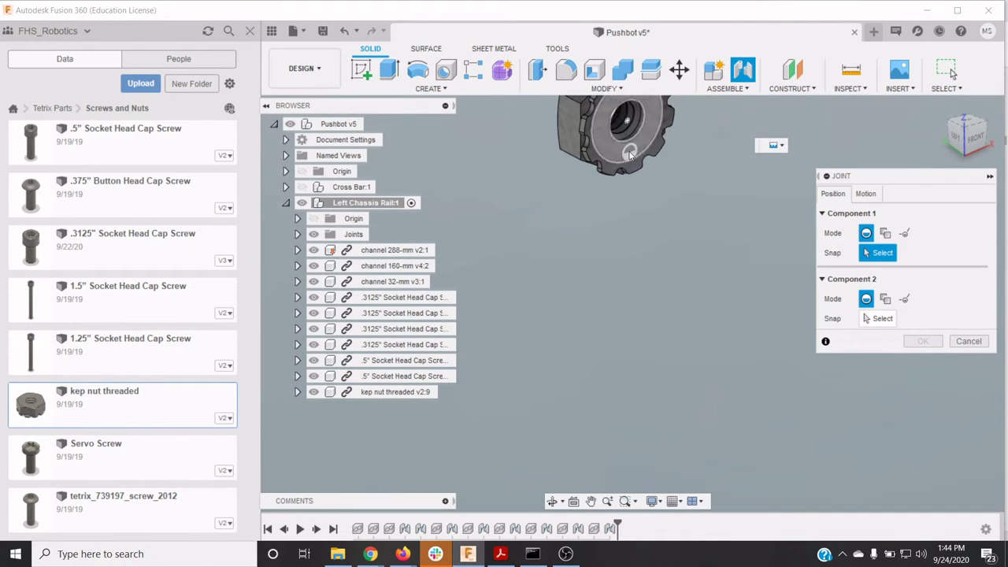
{"action": "left_click", "coordinate": [616, 148]}
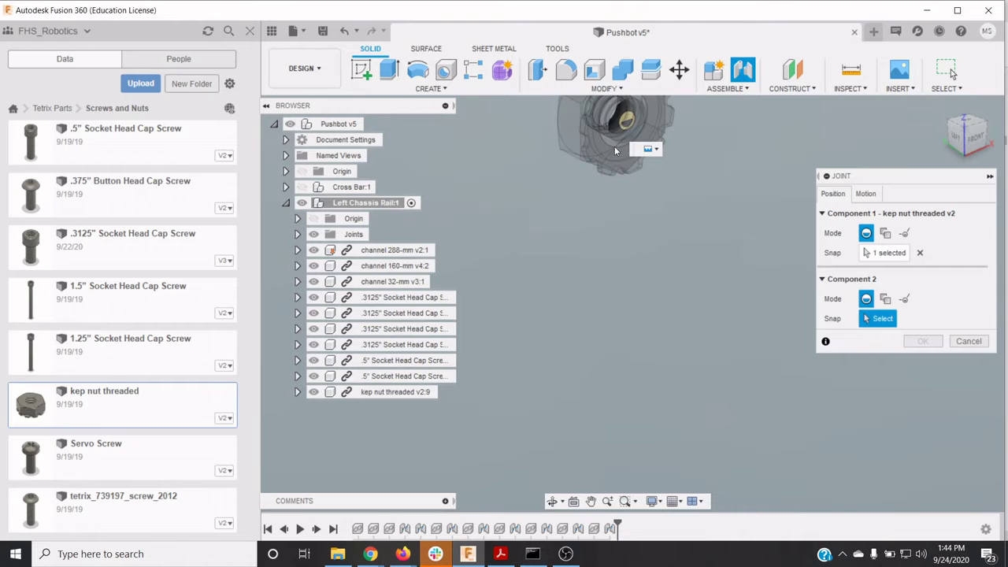
Try snapping the kep nut, flipped, to the shank edge of the .3125" screw nearest the 288 mm channel's middle, from the underside
{"action": "scroll", "coordinate": [648, 415], "scroll_direction": "down", "scroll_amount": 3}
{"action": "scroll", "coordinate": [651, 417], "scroll_direction": "up", "scroll_amount": 4}
{"action": "scroll", "coordinate": [691, 444], "scroll_direction": "down", "scroll_amount": 5}
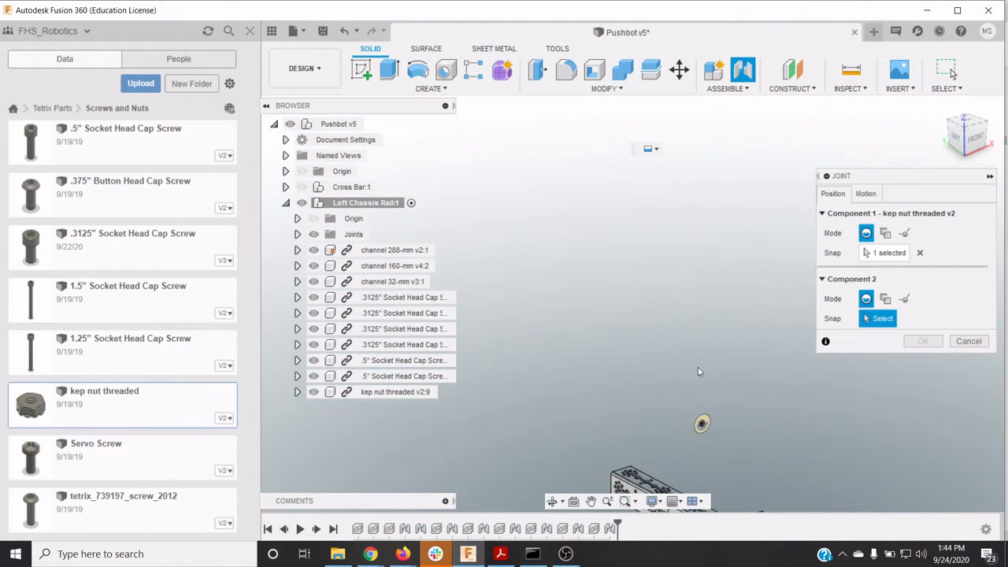
{"action": "left_click", "coordinate": [590, 502]}
{"action": "left_click_drag", "start_coordinate": [624, 434], "coordinate": [502, 191]}
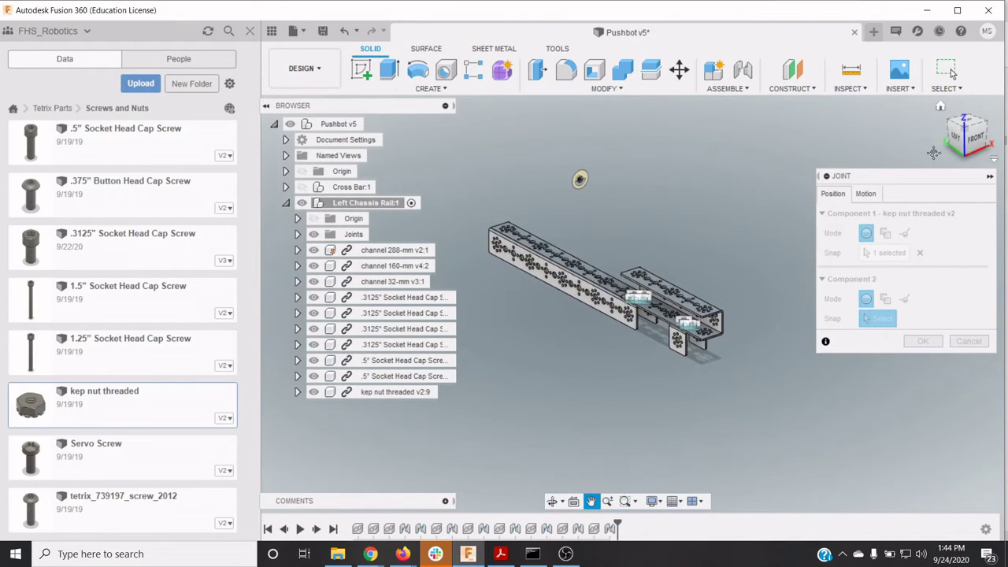
{"action": "left_click", "coordinate": [959, 155]}
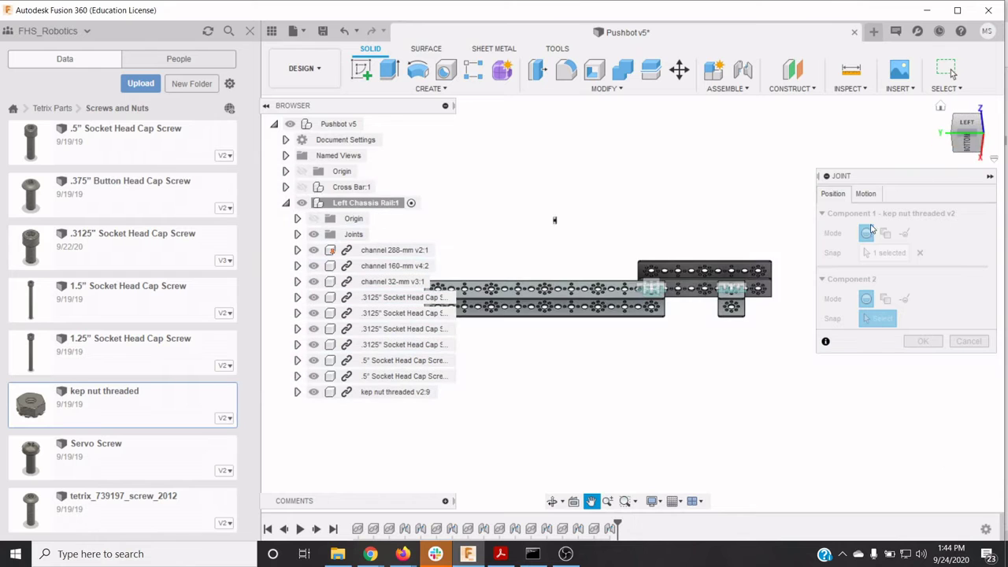
{"action": "scroll", "coordinate": [693, 315], "scroll_direction": "up", "scroll_amount": 10}
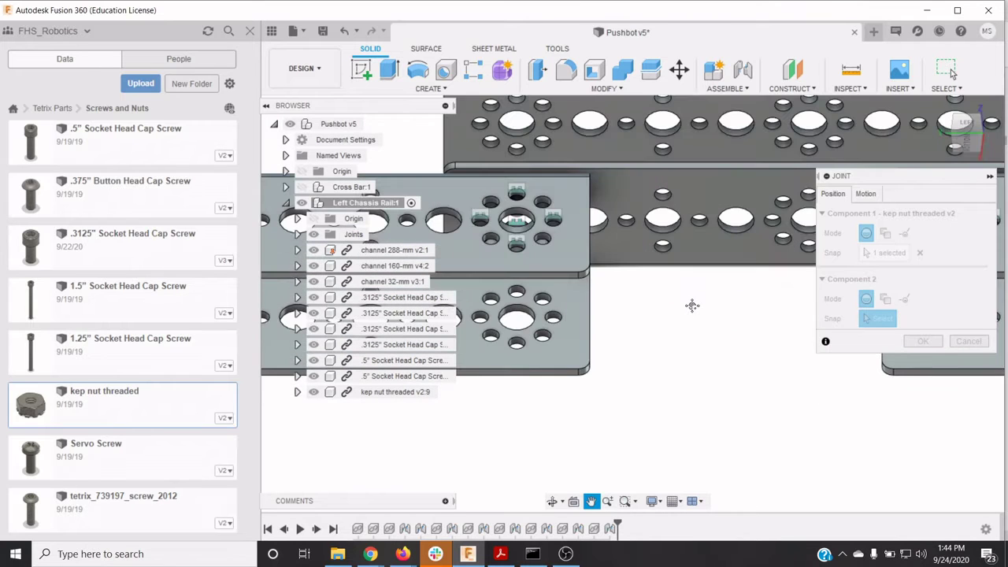
{"action": "left_click", "coordinate": [968, 145]}
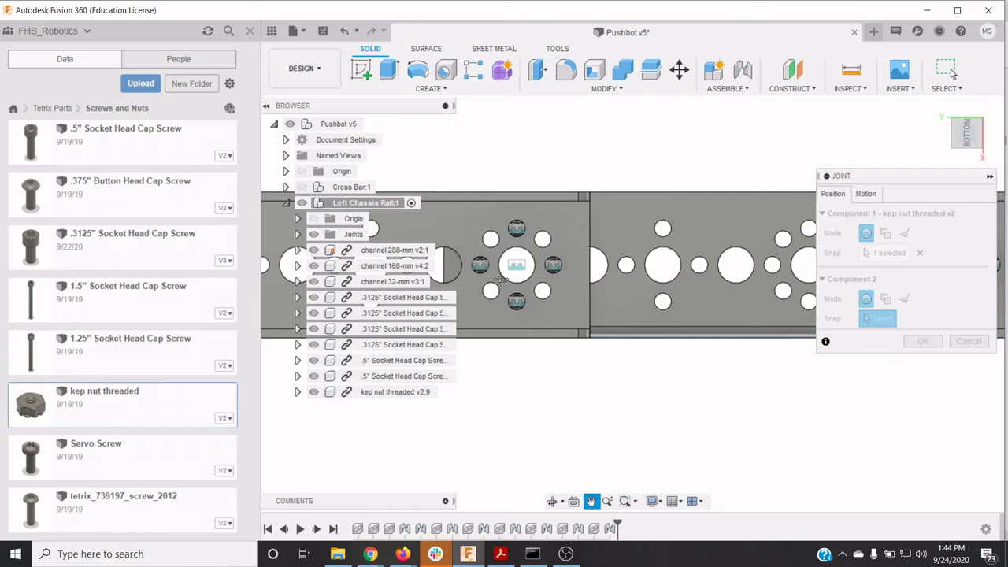
{"action": "scroll", "coordinate": [499, 279], "scroll_direction": "up", "scroll_amount": 6}
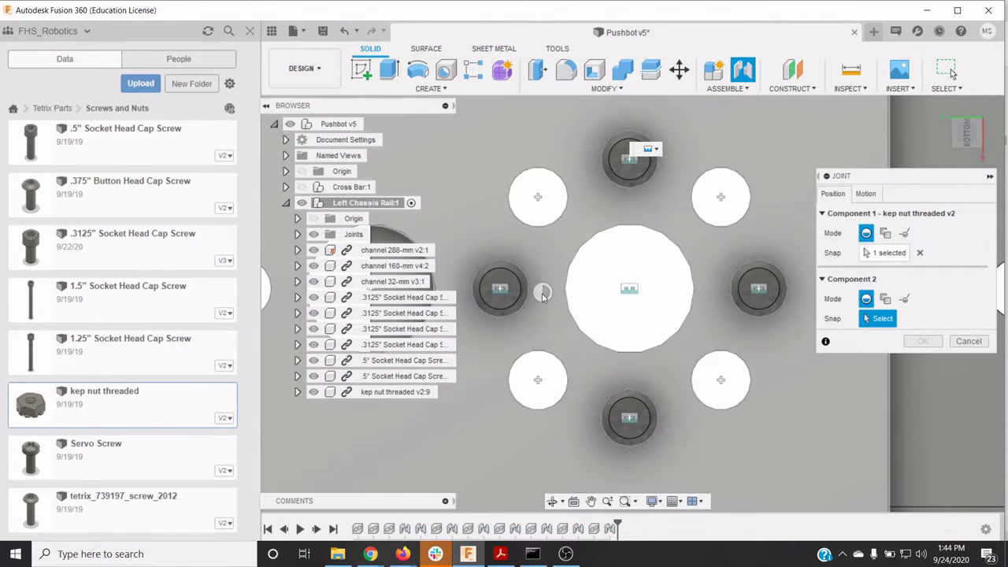
{"action": "left_click", "coordinate": [529, 296]}
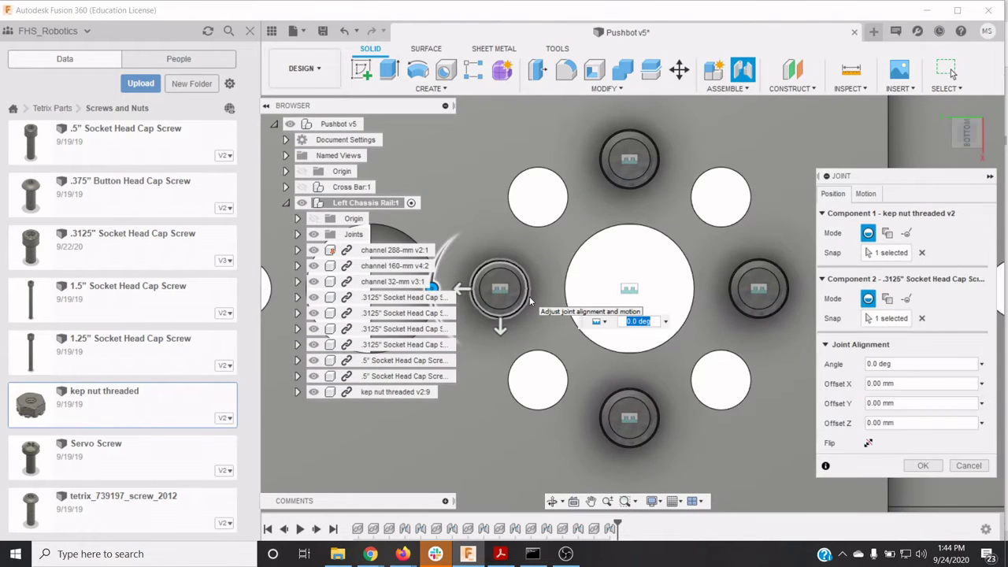
{"action": "left_click", "coordinate": [867, 443]}
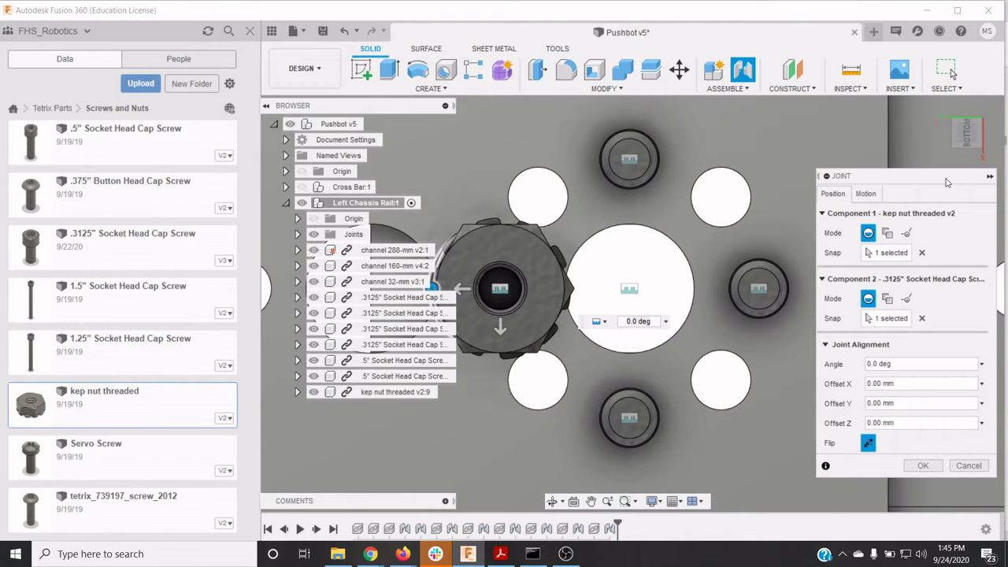
Joint the kep nut to the 288 mm channel's hole edge around that .3125" screw instead, unflipped, at 0 degrees with zero offsets
{"action": "left_click_drag", "start_coordinate": [967, 136], "coordinate": [968, 160]}
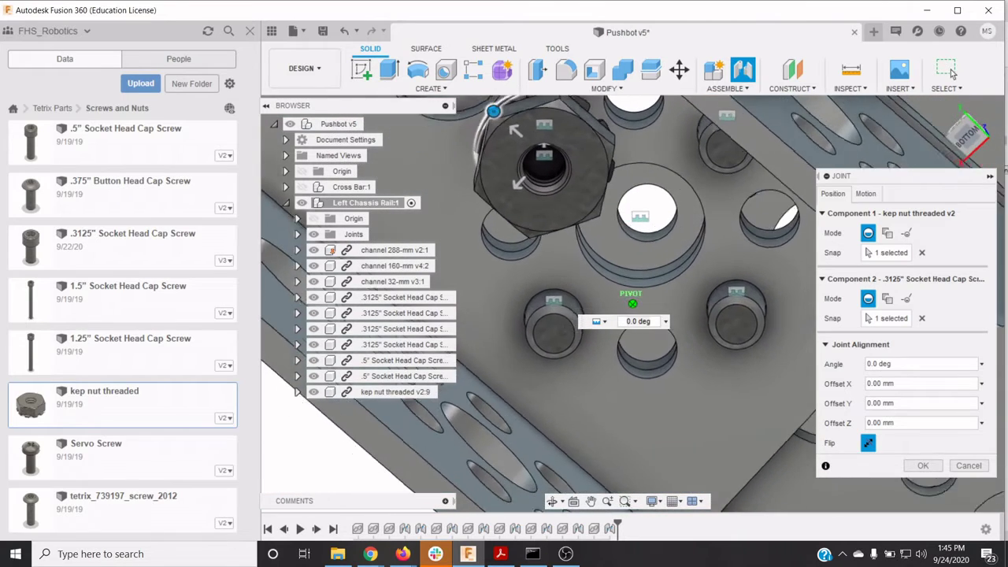
{"action": "middle_click_drag", "start_coordinate": [632, 304], "coordinate": [669, 282], "text": "shift"}
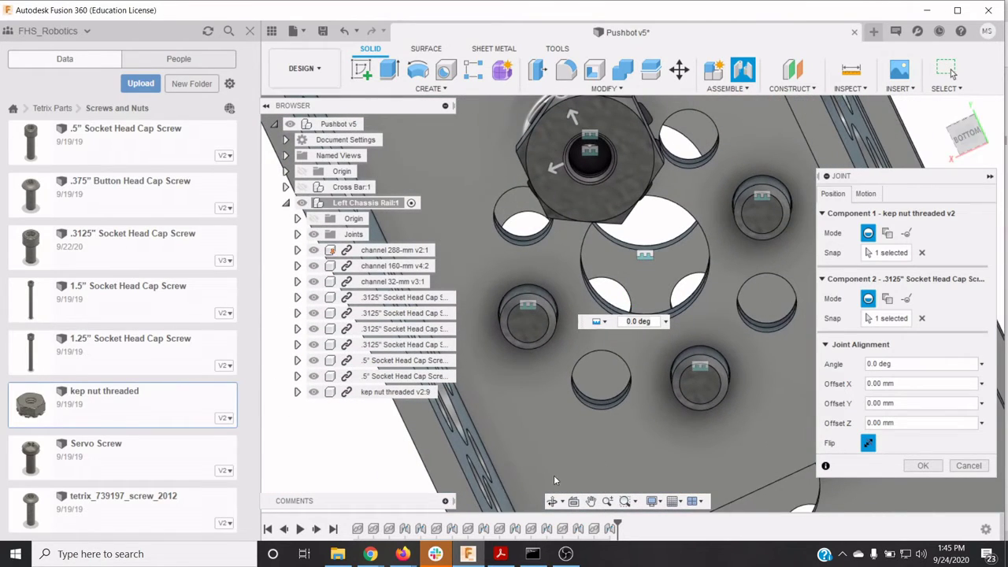
{"action": "left_click", "coordinate": [550, 503]}
{"action": "left_click_drag", "start_coordinate": [515, 455], "coordinate": [545, 554]}
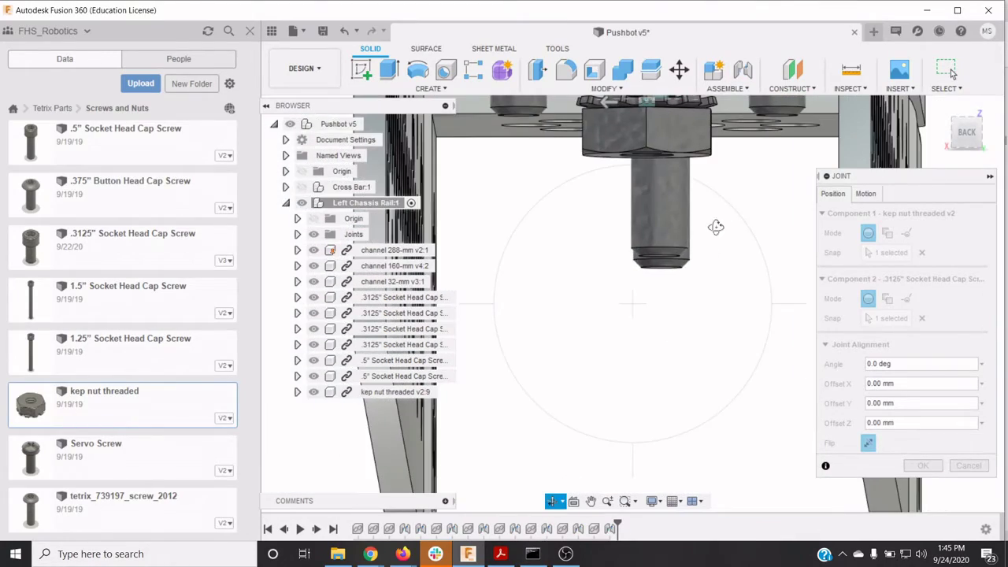
{"action": "scroll", "coordinate": [727, 182], "scroll_direction": "down", "scroll_amount": 4}
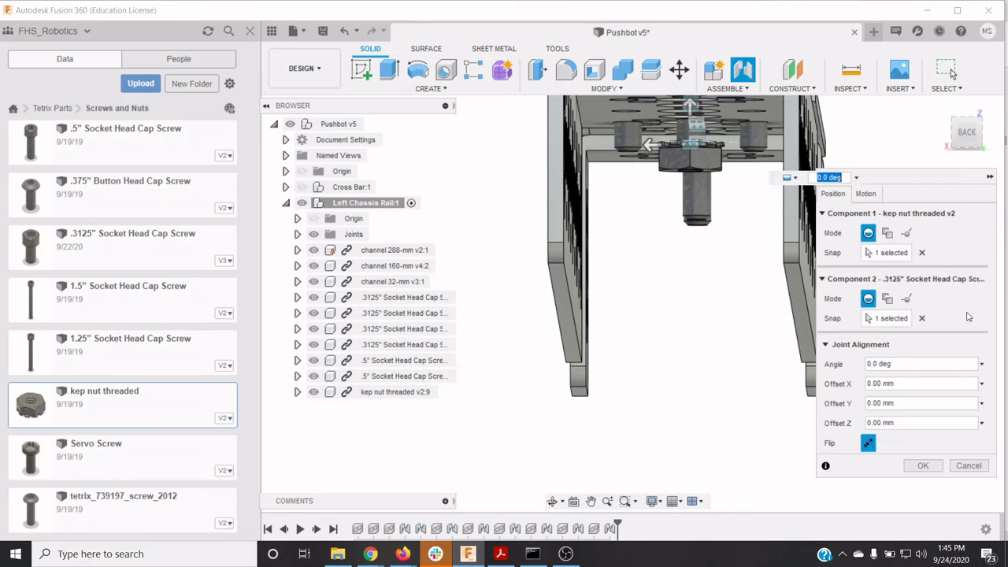
{"action": "left_click", "coordinate": [890, 319]}
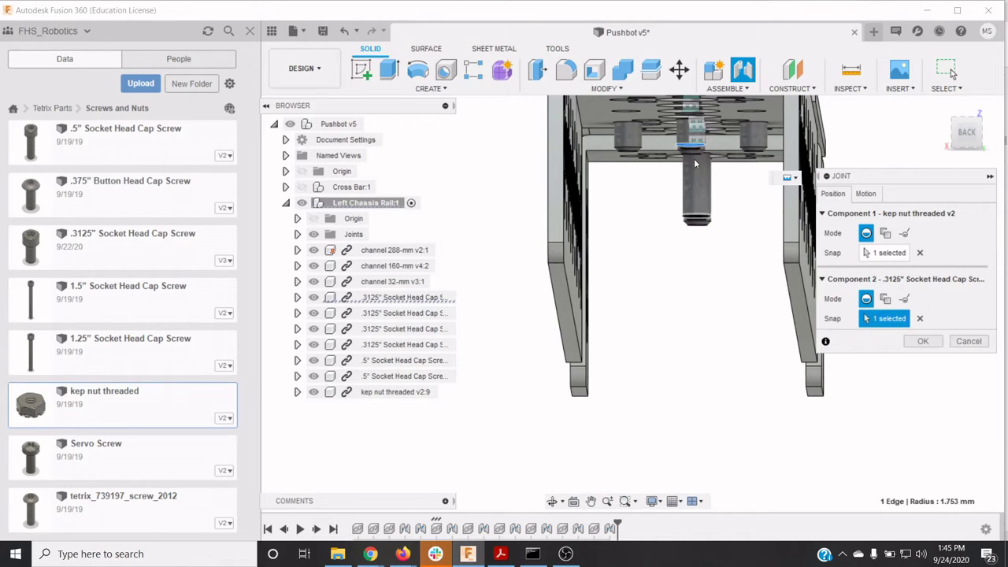
{"action": "scroll", "coordinate": [695, 165], "scroll_direction": "up", "scroll_amount": 6}
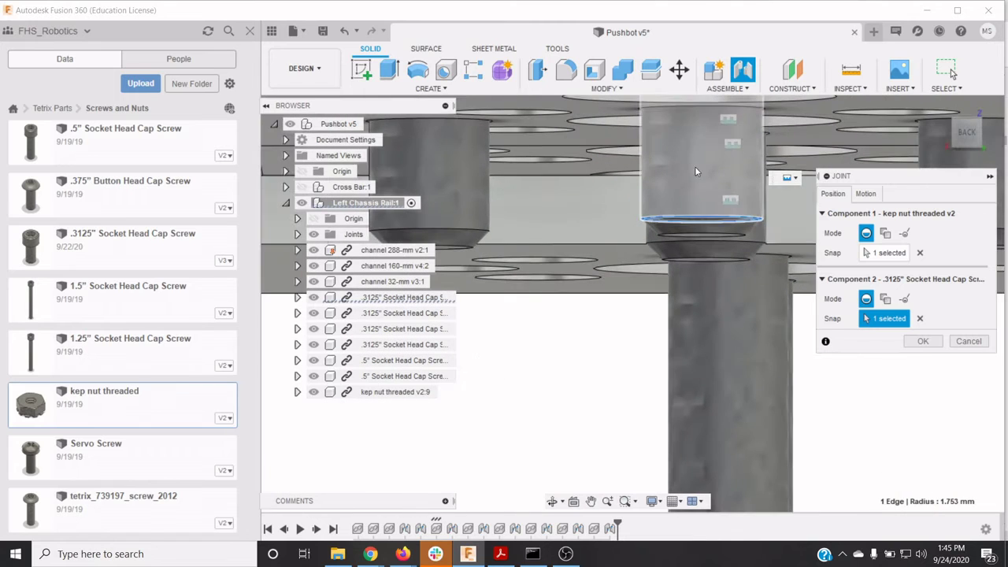
{"action": "left_click", "coordinate": [768, 117]}
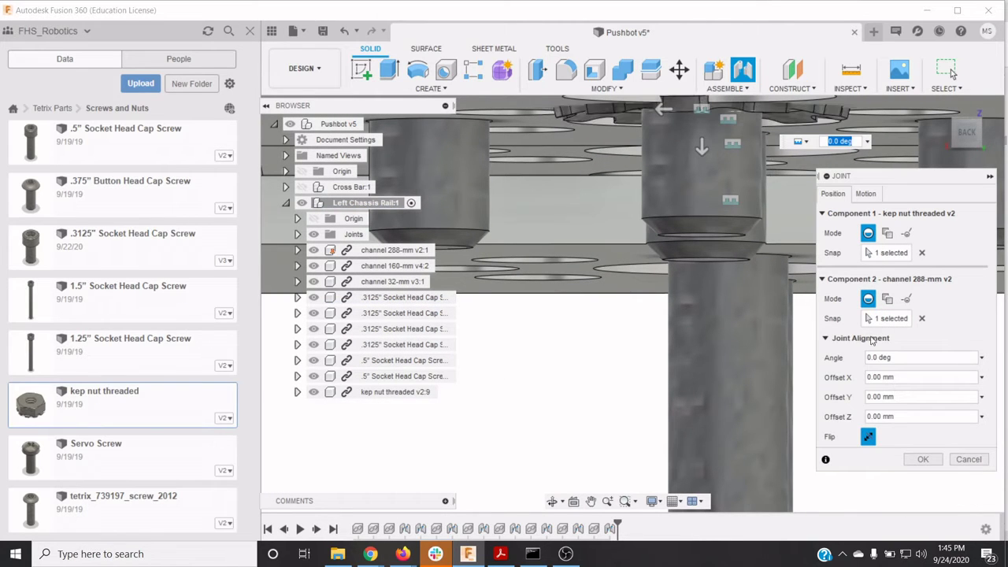
{"action": "left_click", "coordinate": [867, 437]}
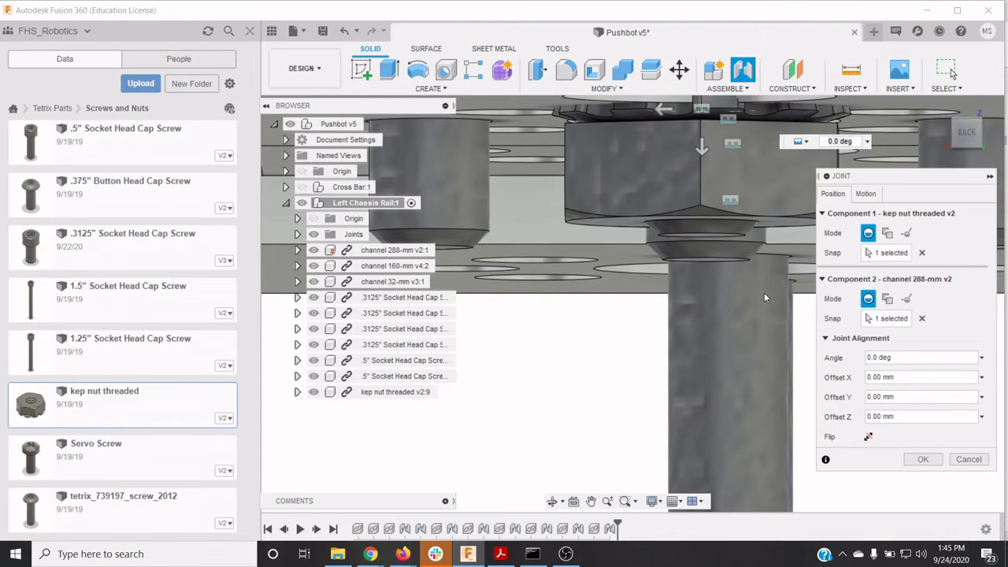
{"action": "scroll", "coordinate": [764, 287], "scroll_direction": "down", "scroll_amount": 3}
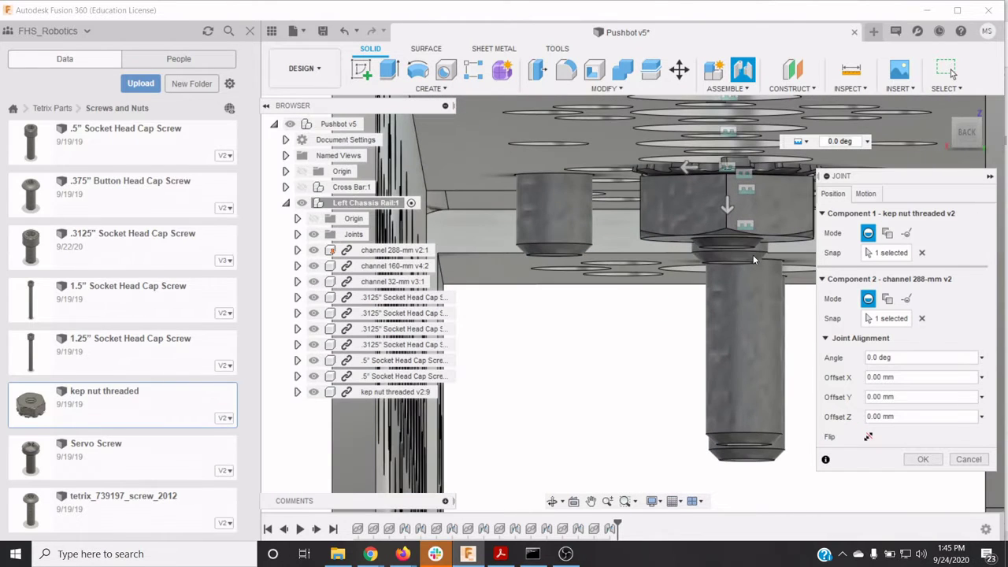
{"action": "scroll", "coordinate": [742, 242], "scroll_direction": "down", "scroll_amount": 1}
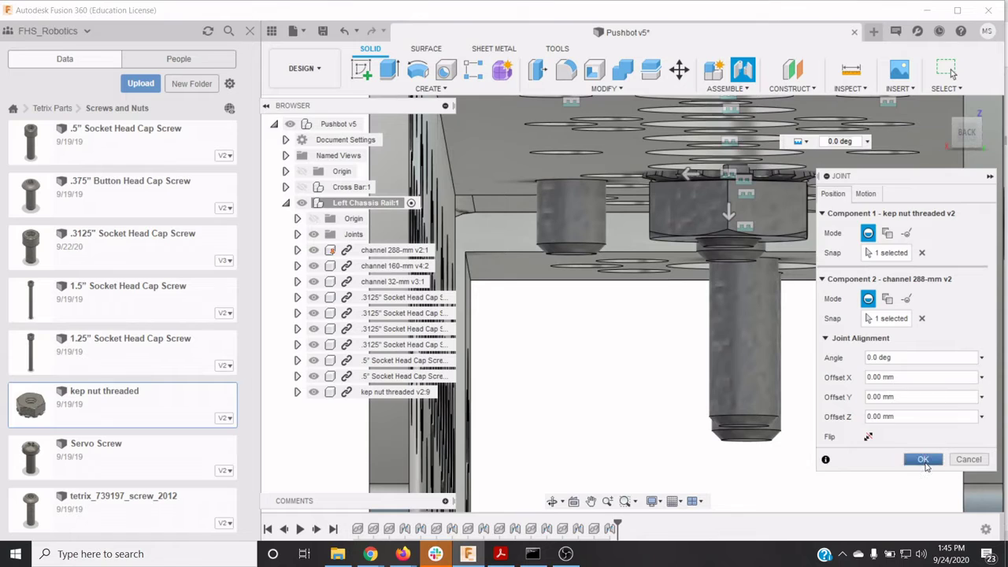
{"action": "left_click", "coordinate": [924, 461]}
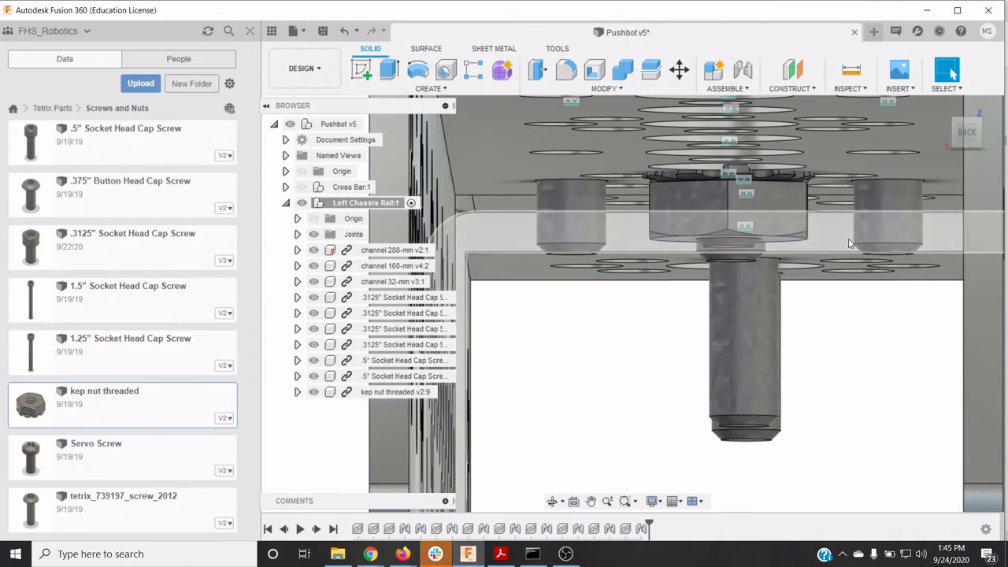
{"action": "middle_click_drag", "start_coordinate": [632, 300], "coordinate": [632, 303], "text": "shift"}
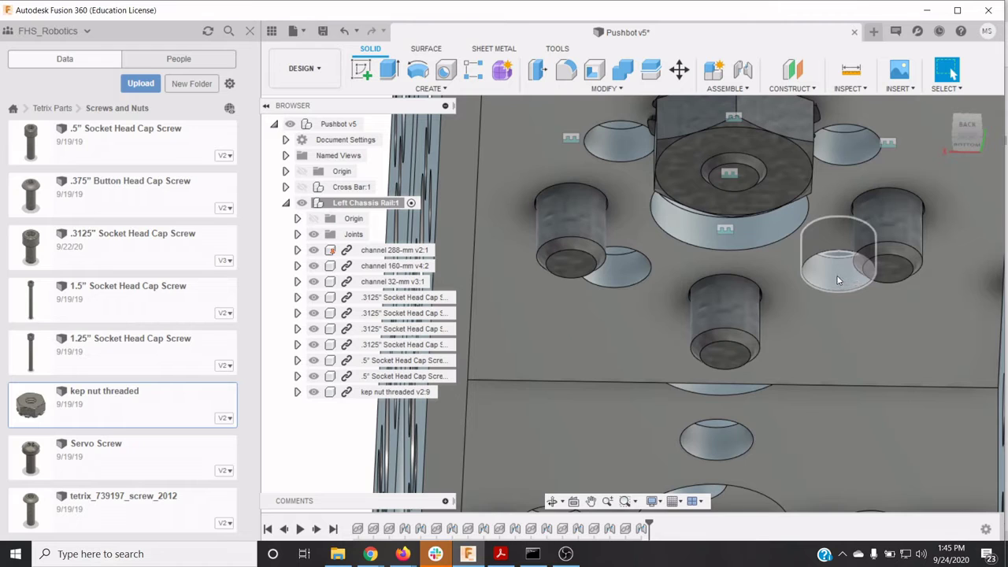
Copy the jointed kep nut and move the copy 11 mm along Y, clear of the original
{"action": "left_click", "coordinate": [396, 391]}
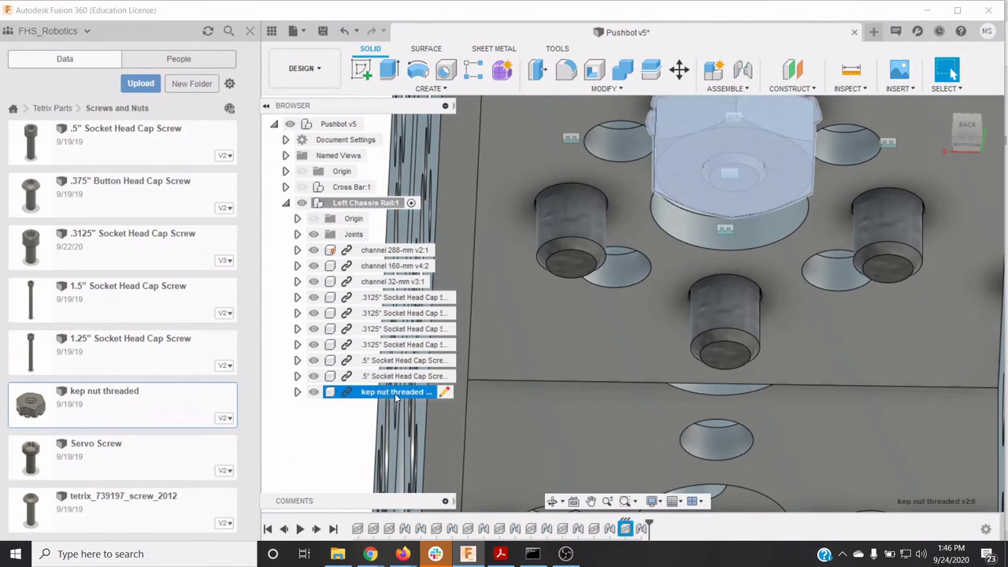
{"action": "right_click", "coordinate": [392, 395]}
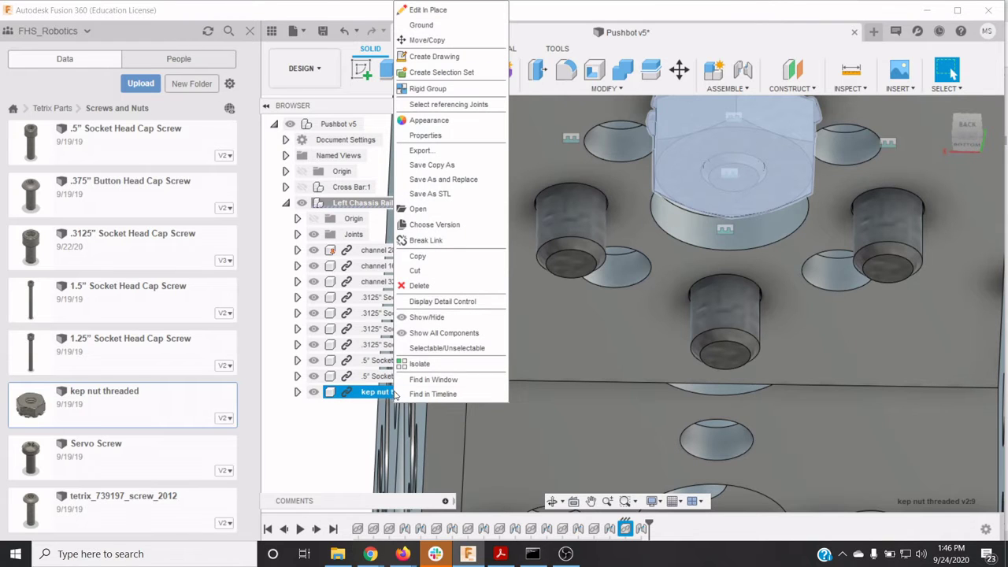
{"action": "left_click", "coordinate": [427, 40]}
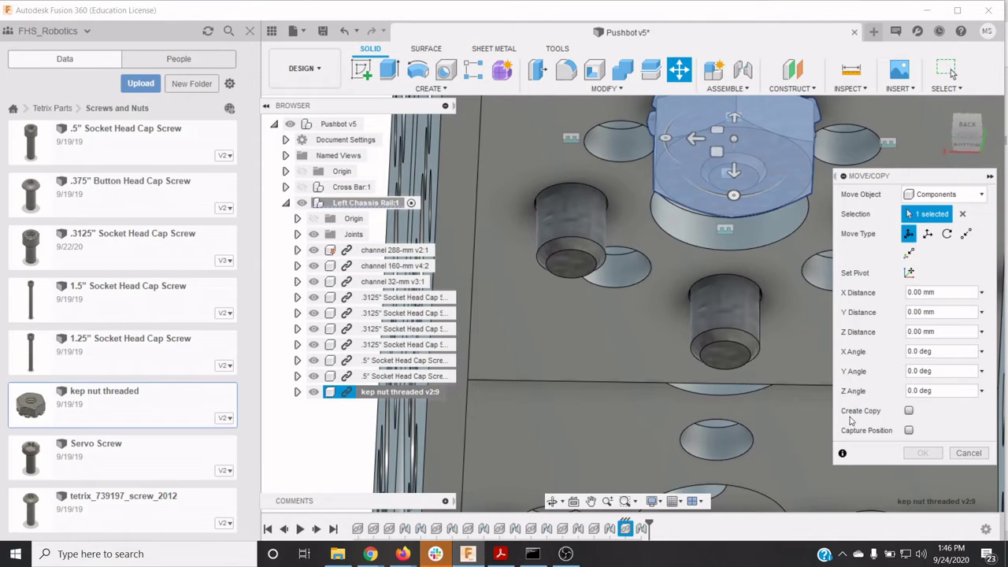
{"action": "left_click", "coordinate": [909, 411]}
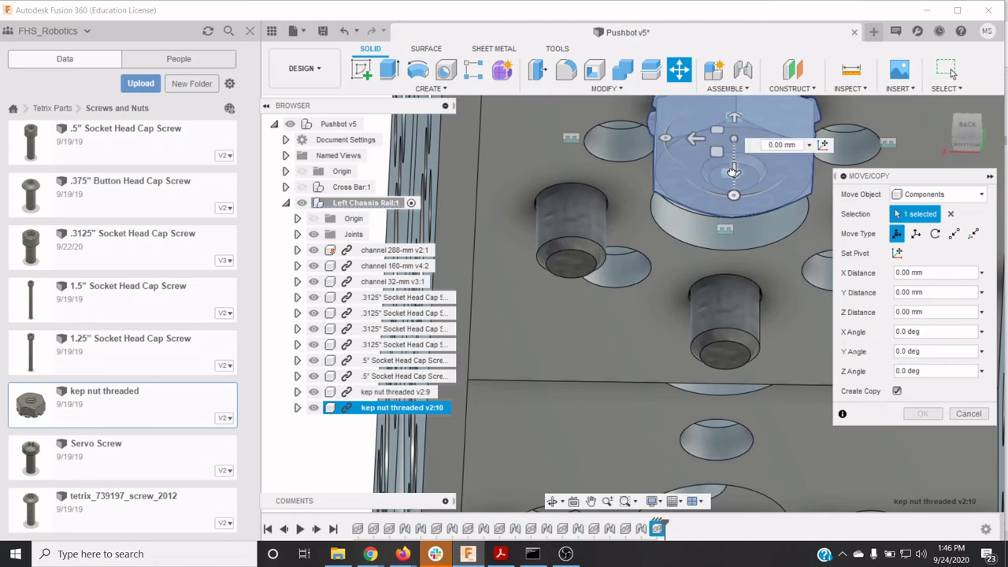
{"action": "left_click_drag", "start_coordinate": [733, 173], "coordinate": [715, 348]}
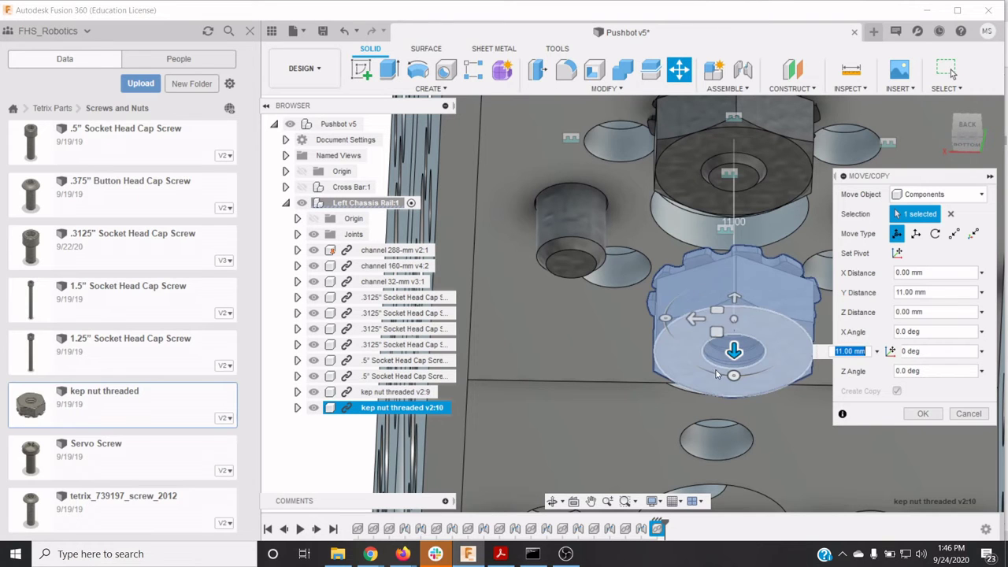
{"action": "left_click", "coordinate": [922, 413]}
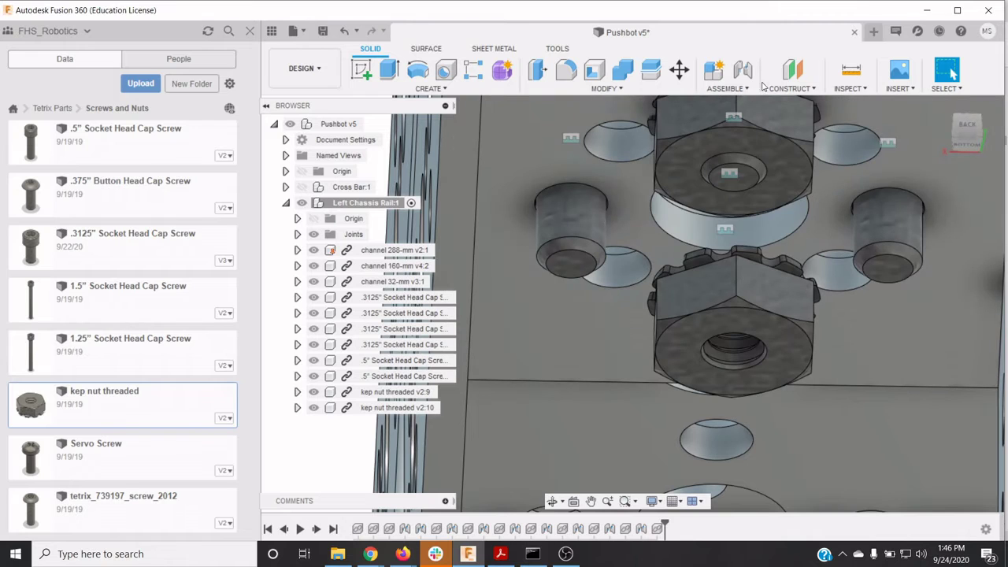
Start a joint, hide the three channels, and take the centre of the copied kep nut's toothed face as the first snap
{"action": "left_click", "coordinate": [732, 89]}
{"action": "left_click", "coordinate": [730, 115]}
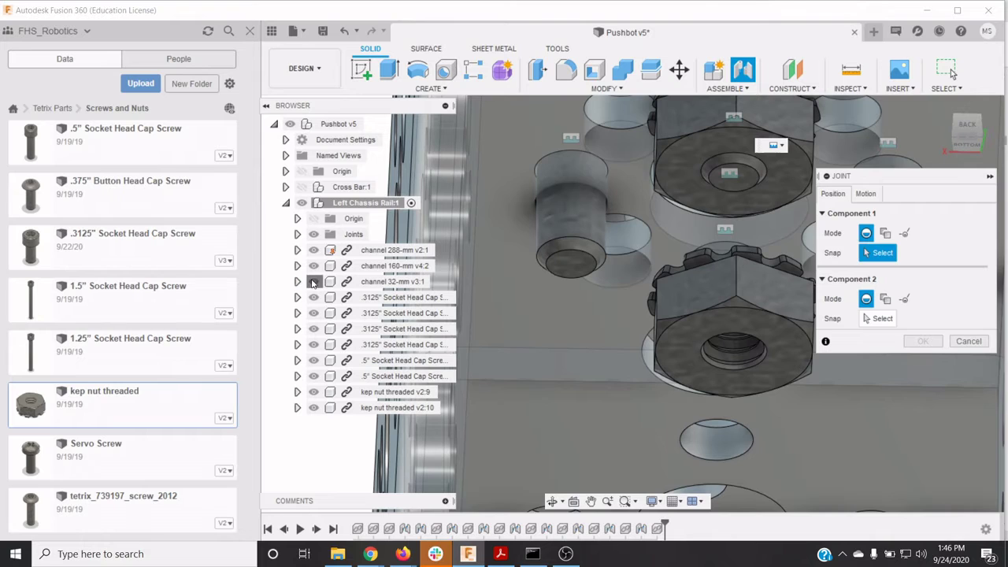
{"action": "left_click", "coordinate": [313, 282]}
{"action": "left_click", "coordinate": [314, 265]}
{"action": "left_click", "coordinate": [313, 249]}
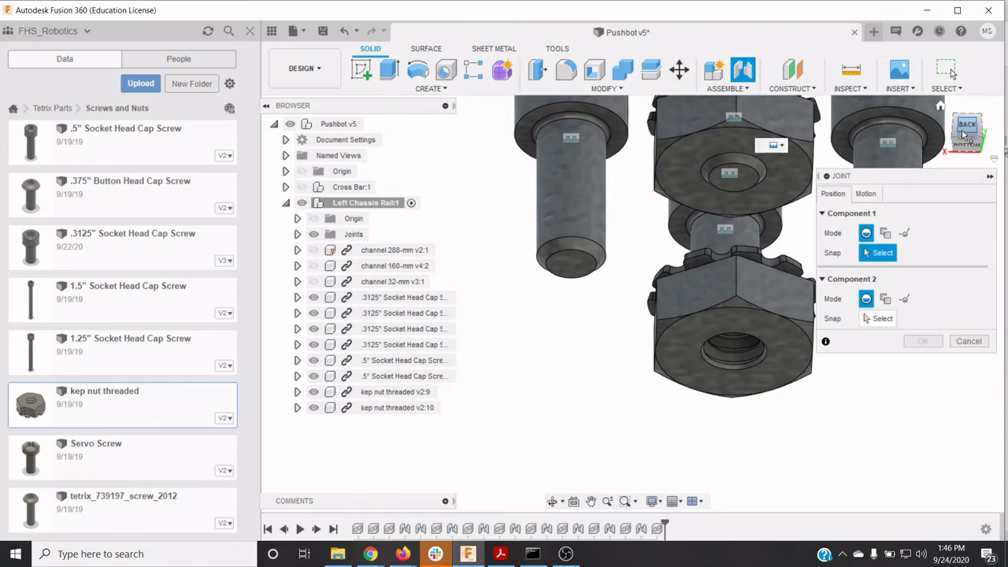
{"action": "left_click_drag", "start_coordinate": [967, 134], "coordinate": [947, 172]}
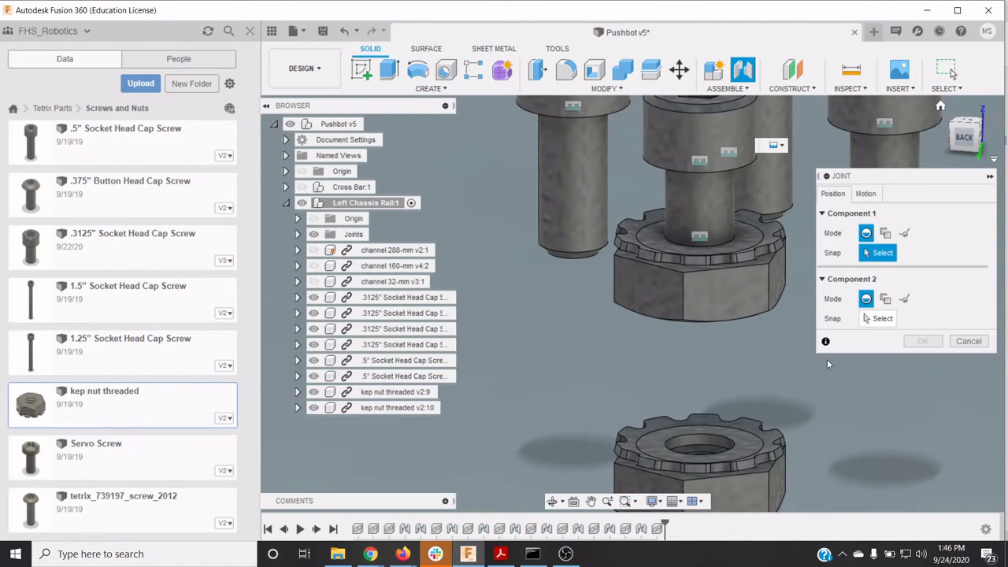
{"action": "left_click", "coordinate": [726, 453]}
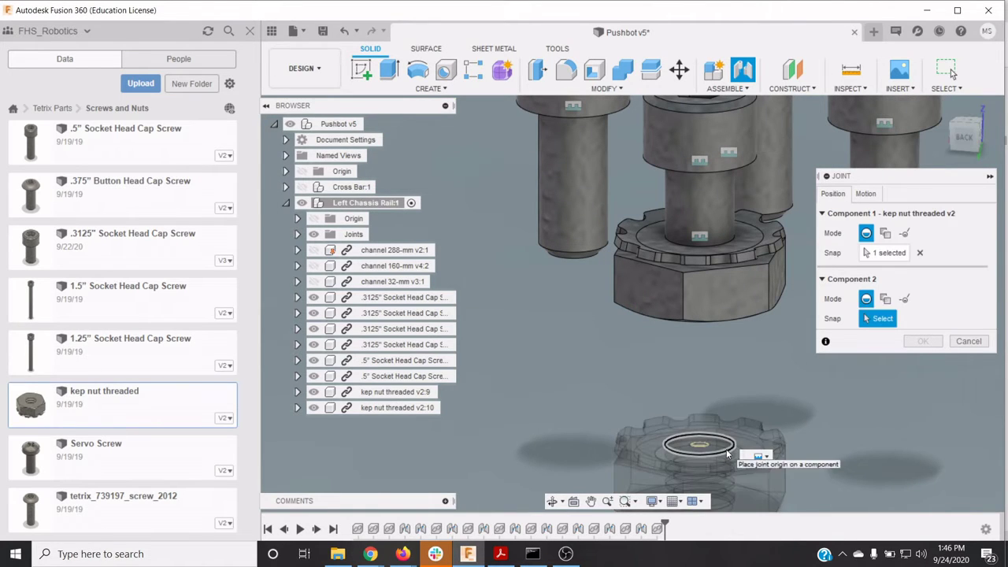
Show the 160 mm and 288 mm channels again, leaving the 32 mm channel hidden
{"action": "left_click", "coordinate": [314, 266]}
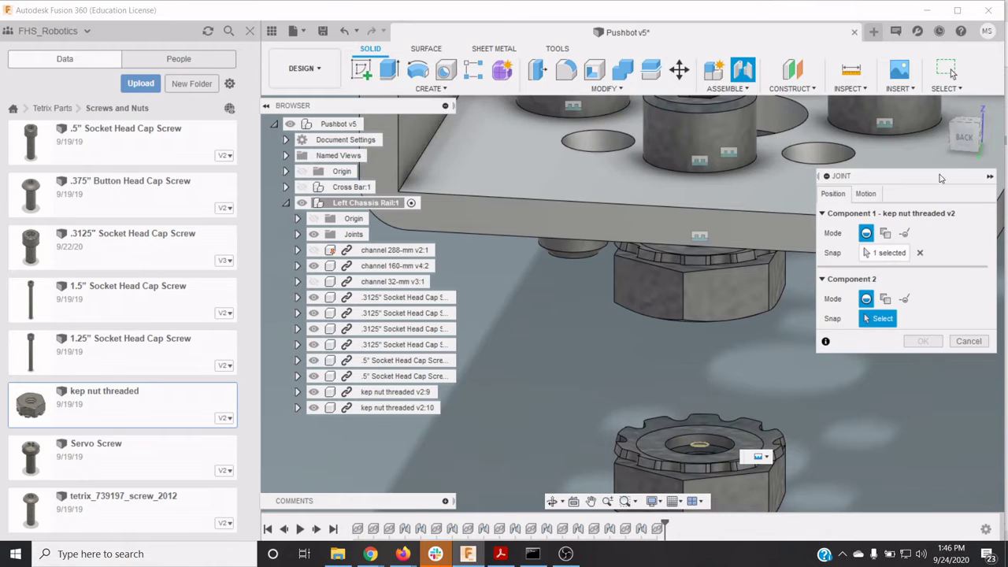
{"action": "mouse_move", "coordinate": [962, 144]}
{"action": "left_mouse_down"}
{"action": "mouse_move", "coordinate": [934, 102]}
{"action": "mouse_move", "coordinate": [925, 139]}
{"action": "mouse_move", "coordinate": [889, 131]}
{"action": "left_mouse_up"}
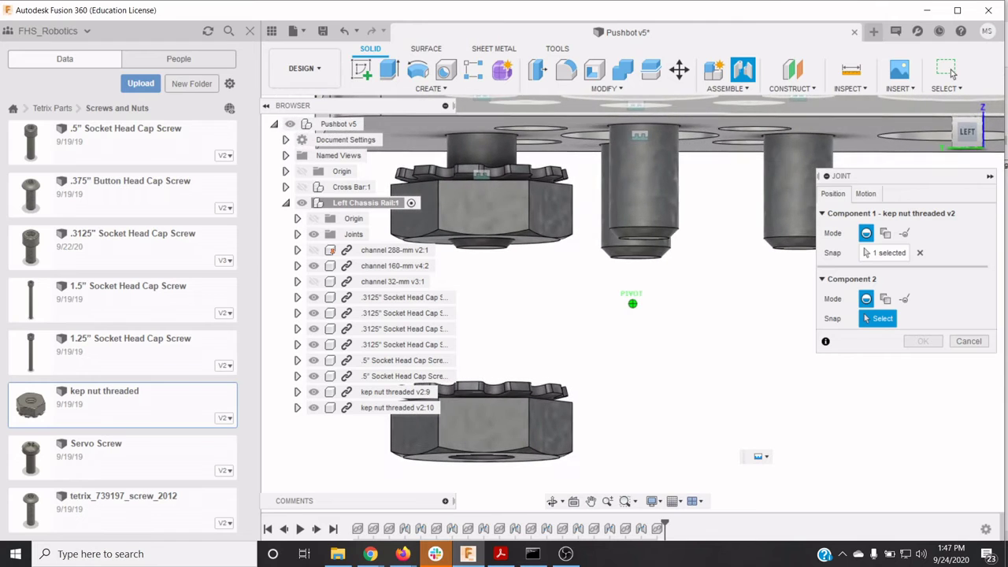
{"action": "left_click", "coordinate": [314, 282]}
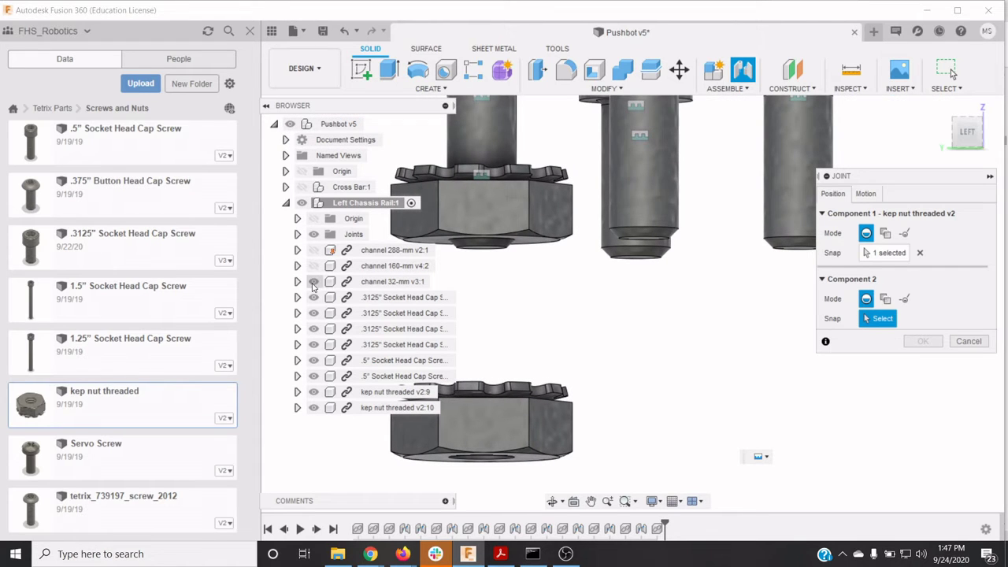
{"action": "left_click", "coordinate": [313, 250]}
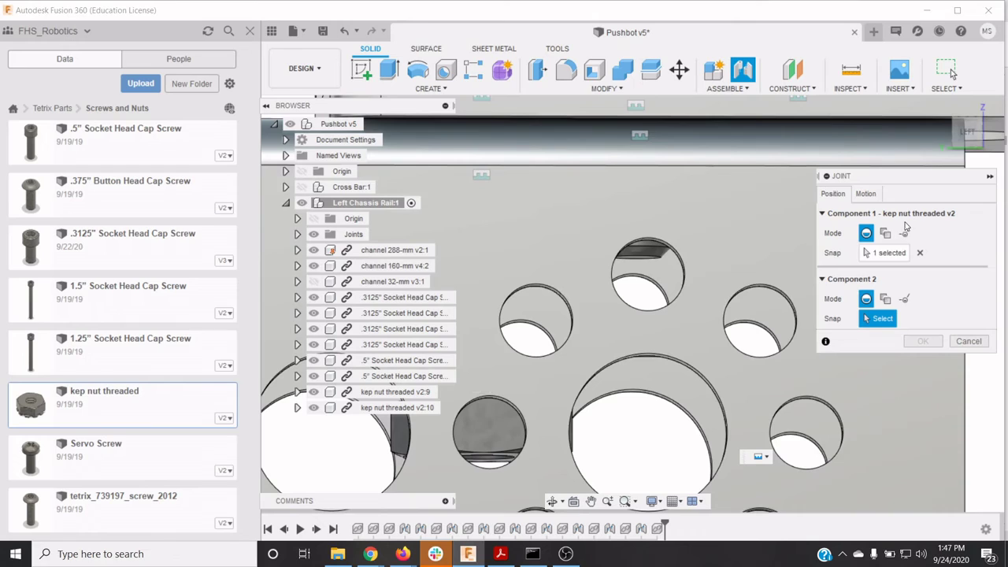
Joint the copied kep nut to the 288 mm channel's screw hole edge opposite the first nut, at 0 degrees with zero offsets
{"action": "mouse_move", "coordinate": [966, 135]}
{"action": "left_mouse_down"}
{"action": "mouse_move", "coordinate": [1005, 149]}
{"action": "mouse_move", "coordinate": [990, 163]}
{"action": "mouse_move", "coordinate": [1005, 144]}
{"action": "mouse_move", "coordinate": [986, 125]}
{"action": "mouse_move", "coordinate": [970, 134]}
{"action": "left_mouse_up"}
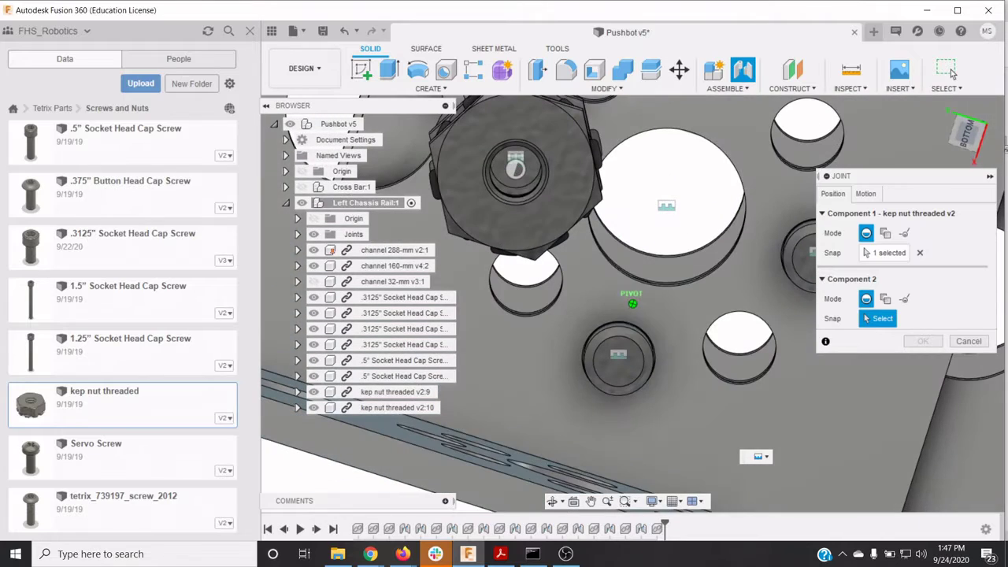
{"action": "left_click", "coordinate": [590, 501]}
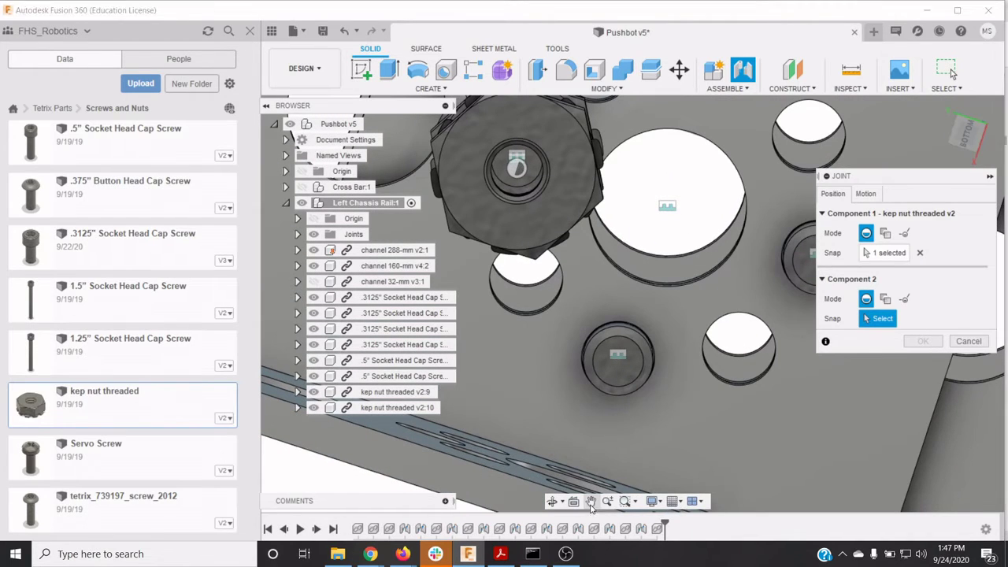
{"action": "left_click_drag", "start_coordinate": [753, 329], "coordinate": [635, 370]}
{"action": "left_click", "coordinate": [551, 501]}
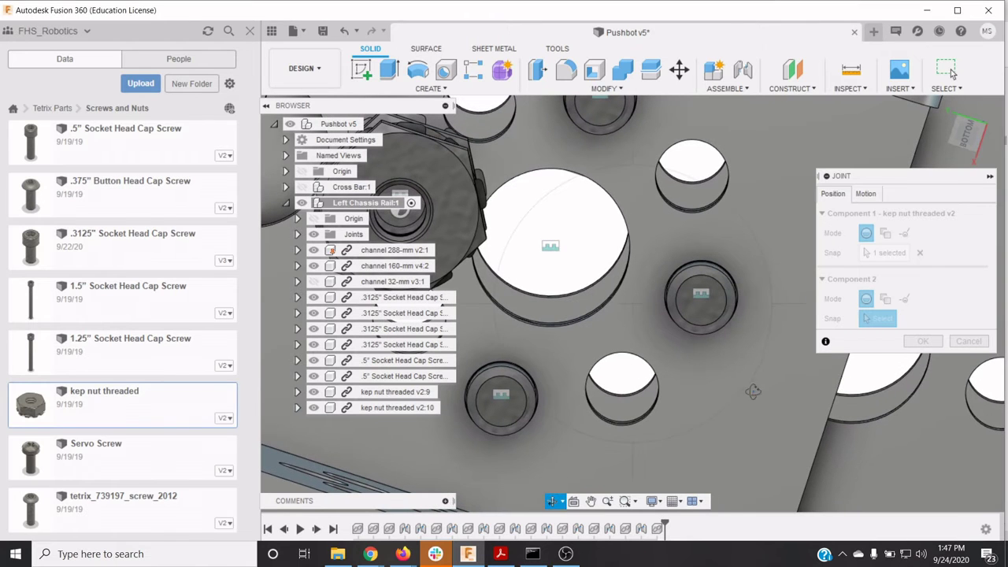
{"action": "left_click_drag", "start_coordinate": [753, 391], "coordinate": [779, 396]}
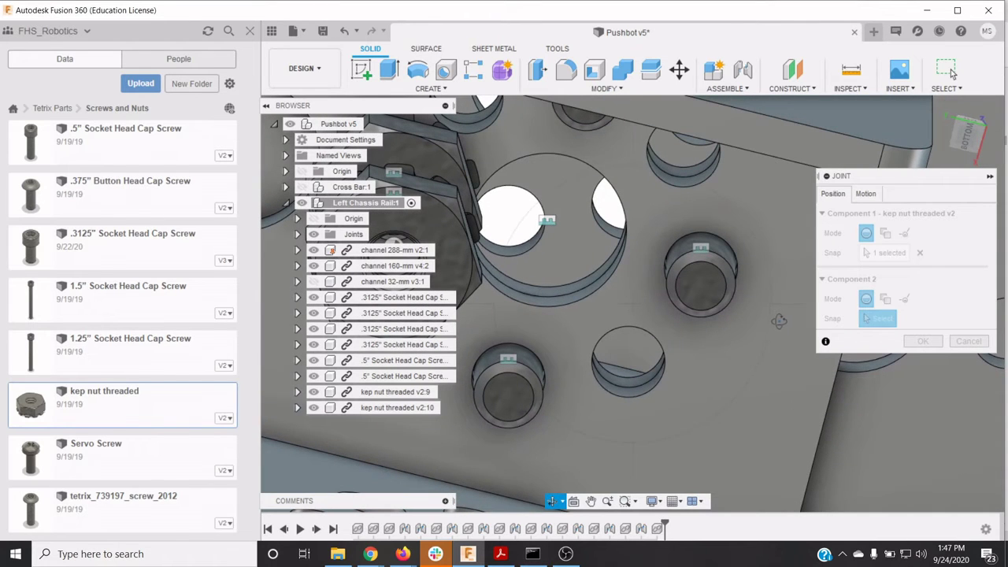
{"action": "key", "text": "Escape"}
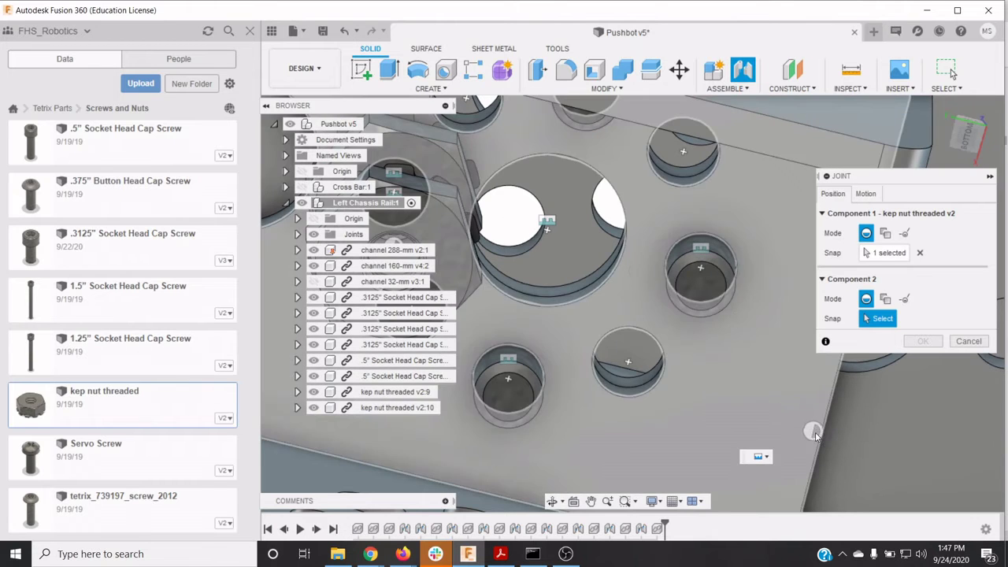
{"action": "left_click", "coordinate": [741, 250]}
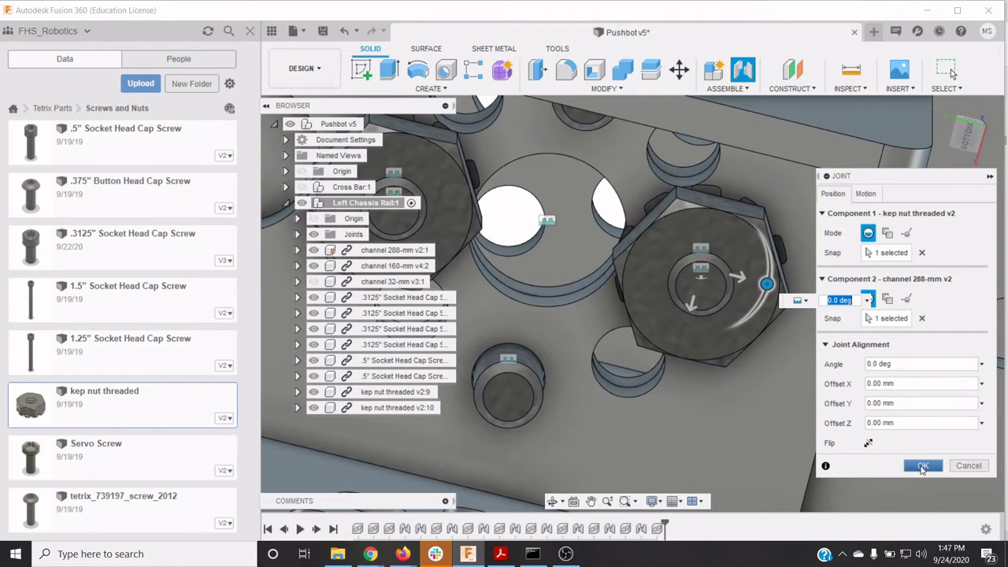
{"action": "left_click", "coordinate": [923, 465]}
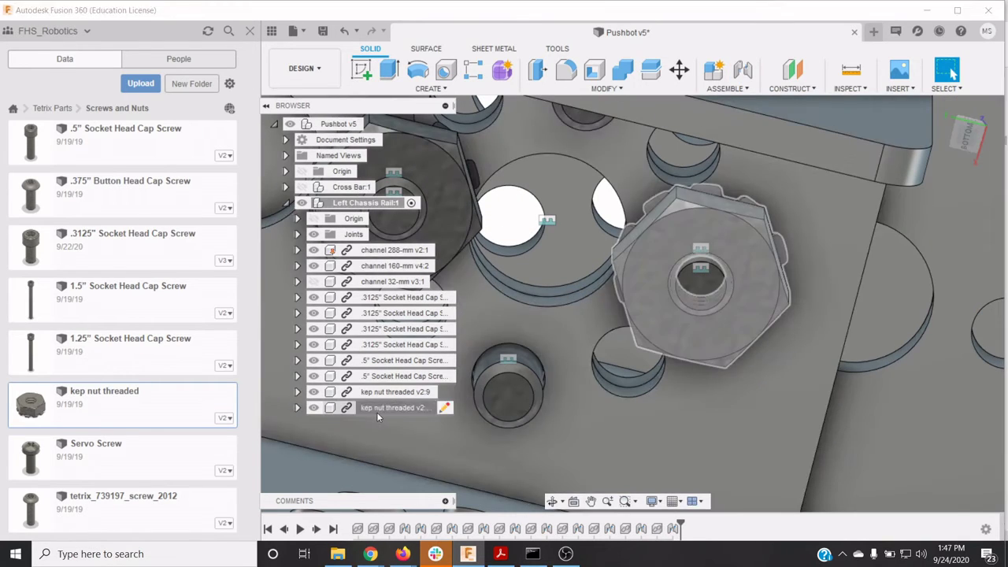
Copy the second kep nut and move the copy 8 mm along X and 8 mm along Z onto the bare neighbouring screw
{"action": "right_click", "coordinate": [376, 412]}
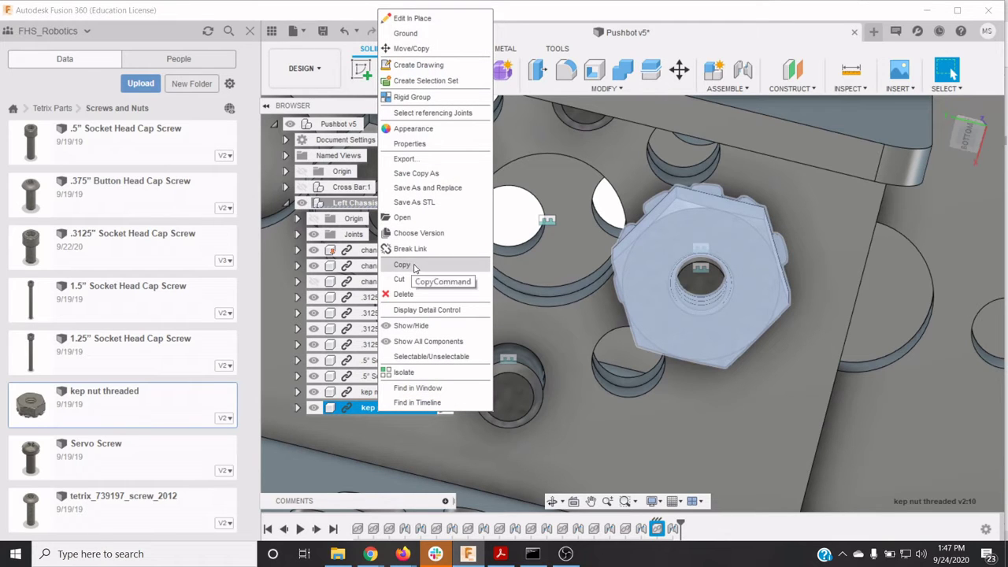
{"action": "left_click", "coordinate": [427, 49]}
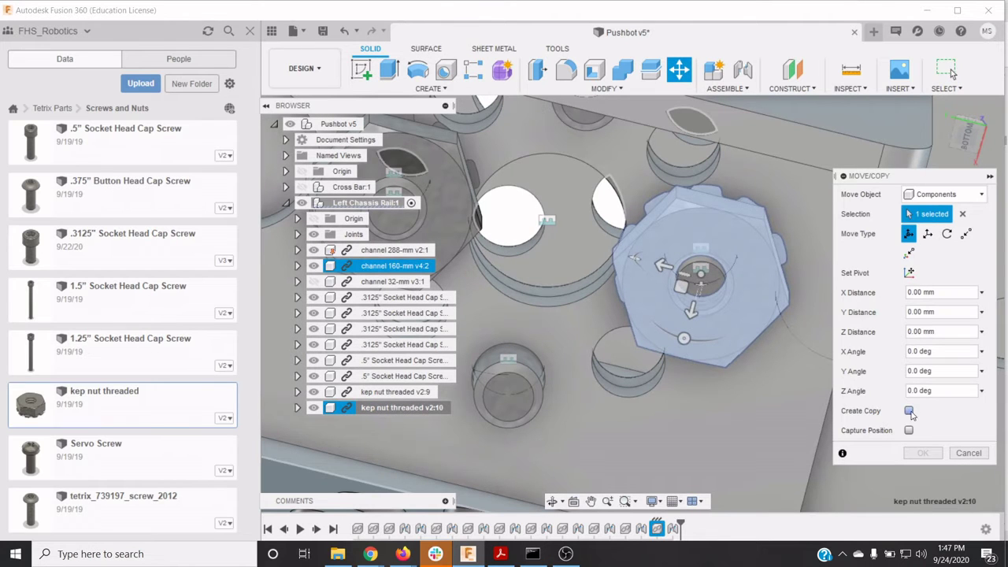
{"action": "left_click", "coordinate": [909, 411]}
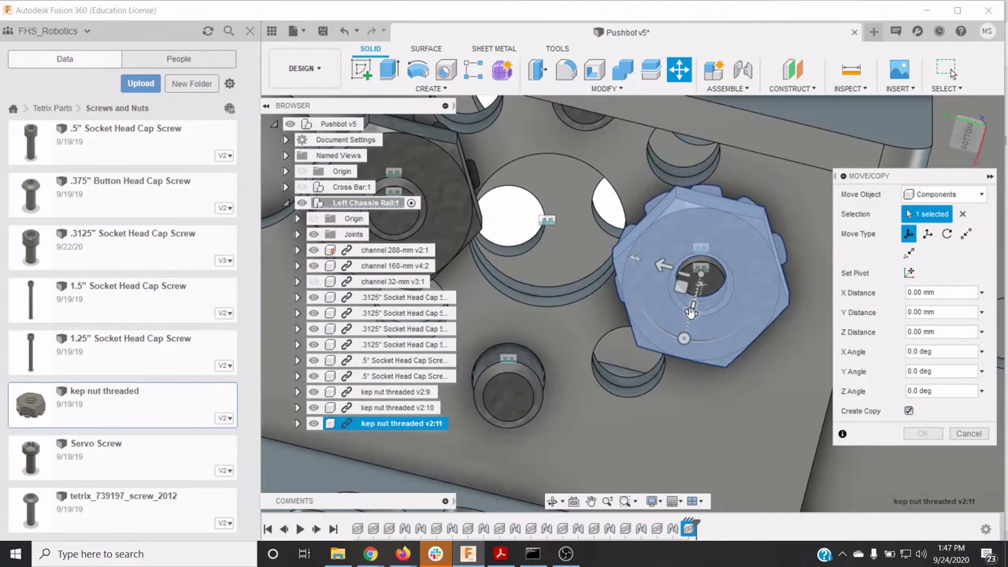
{"action": "left_click_drag", "start_coordinate": [690, 310], "coordinate": [622, 447]}
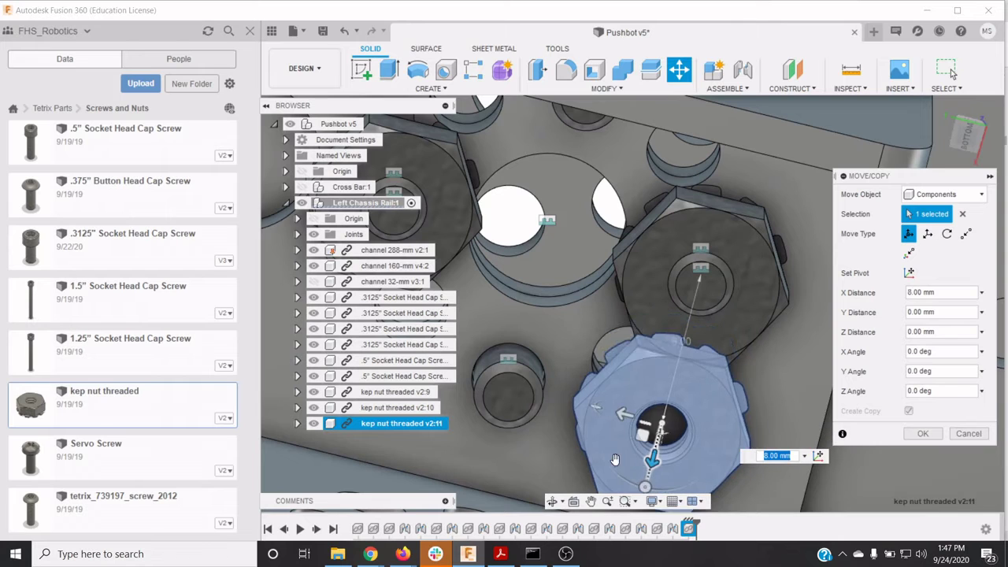
{"action": "left_click_drag", "start_coordinate": [624, 414], "coordinate": [468, 393]}
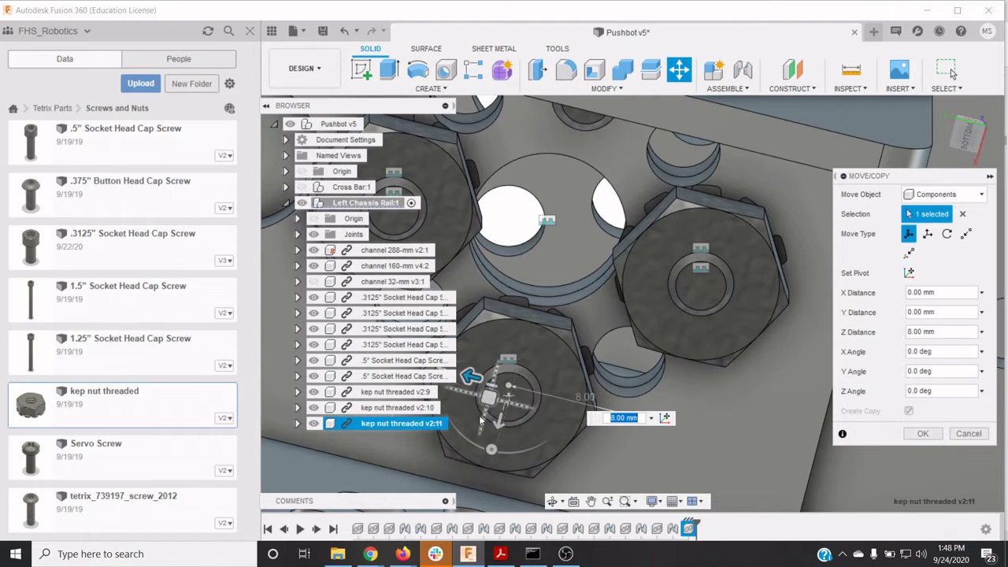
{"action": "left_click", "coordinate": [923, 434]}
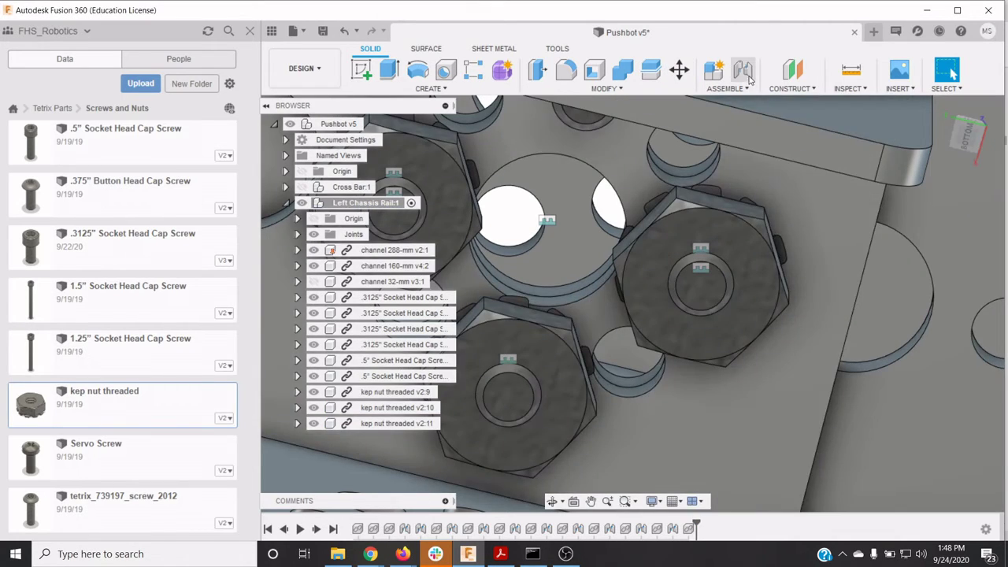
Add a rigid as-built joint between the third kep nut and the third-listed .3125" Socket Head Cap Screw
{"action": "left_click", "coordinate": [739, 89]}
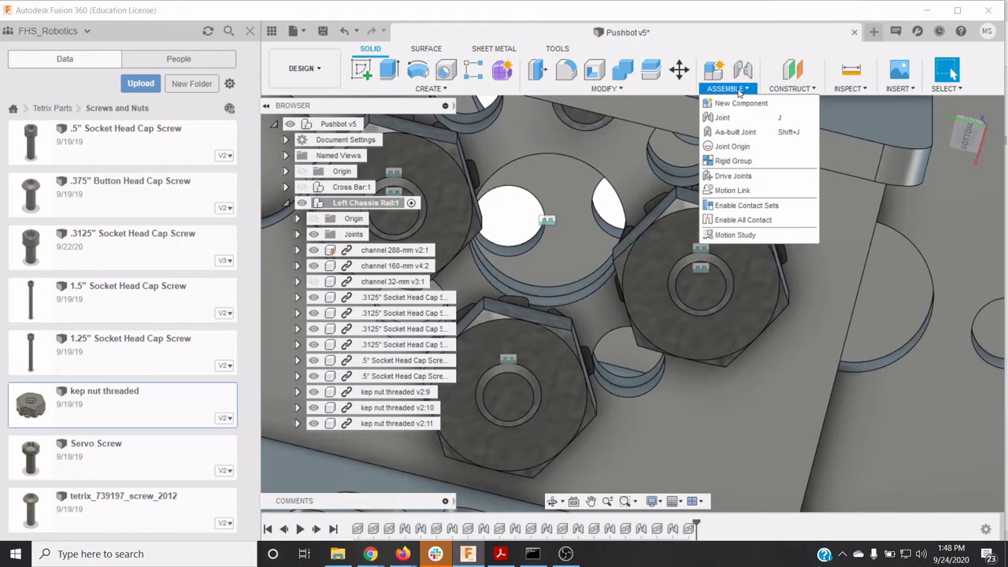
{"action": "left_click", "coordinate": [744, 132]}
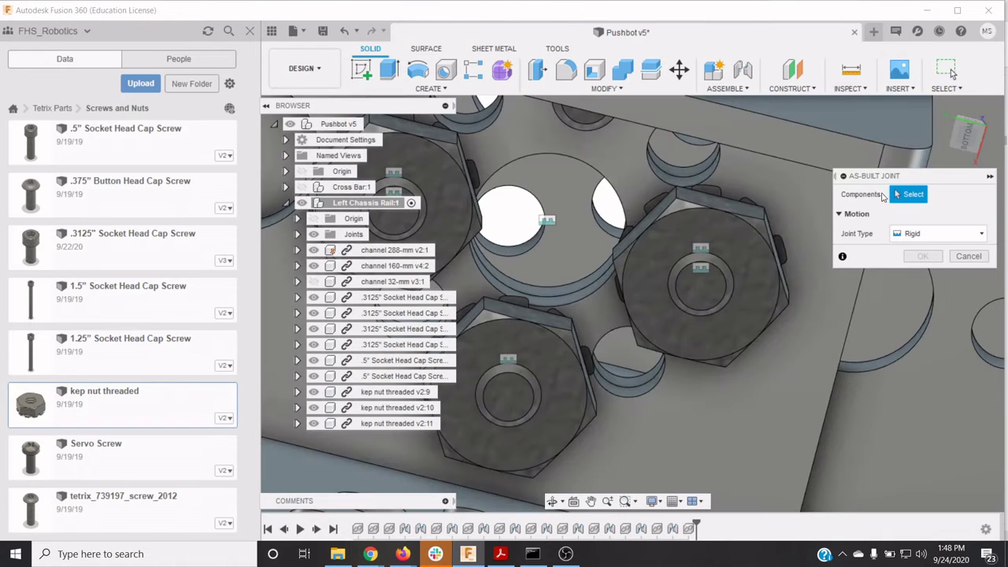
{"action": "left_click", "coordinate": [374, 424]}
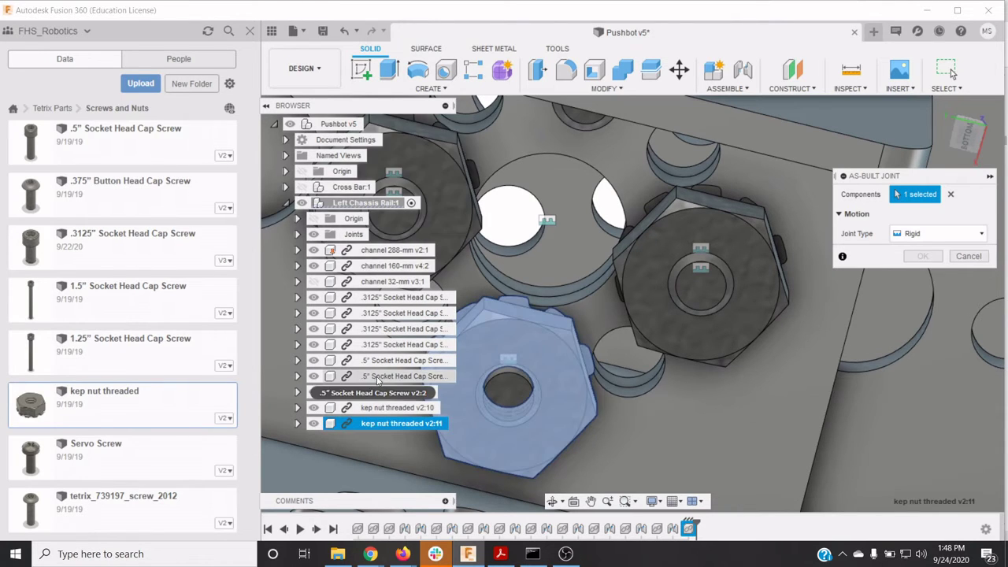
{"action": "left_click", "coordinate": [398, 330]}
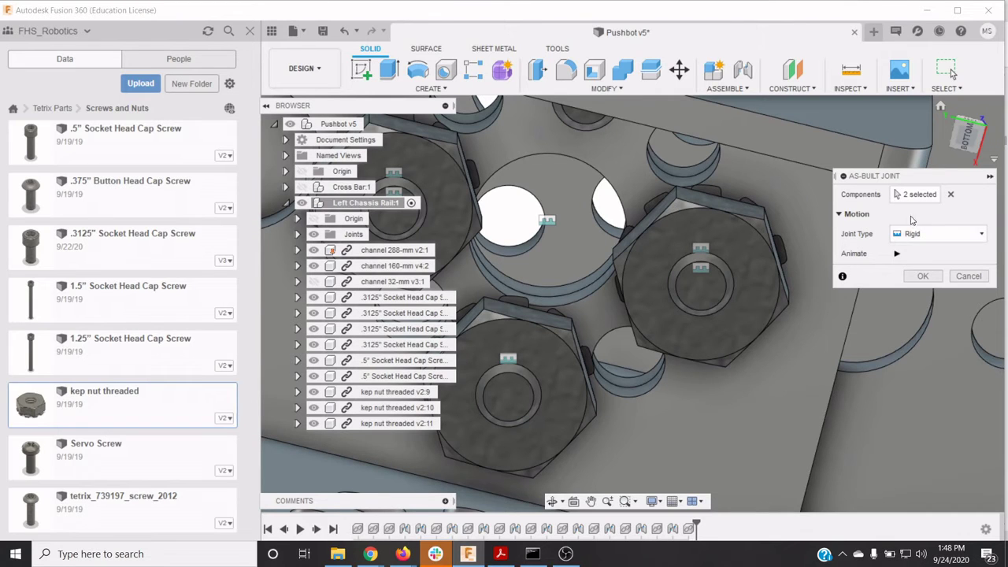
{"action": "left_click", "coordinate": [922, 276]}
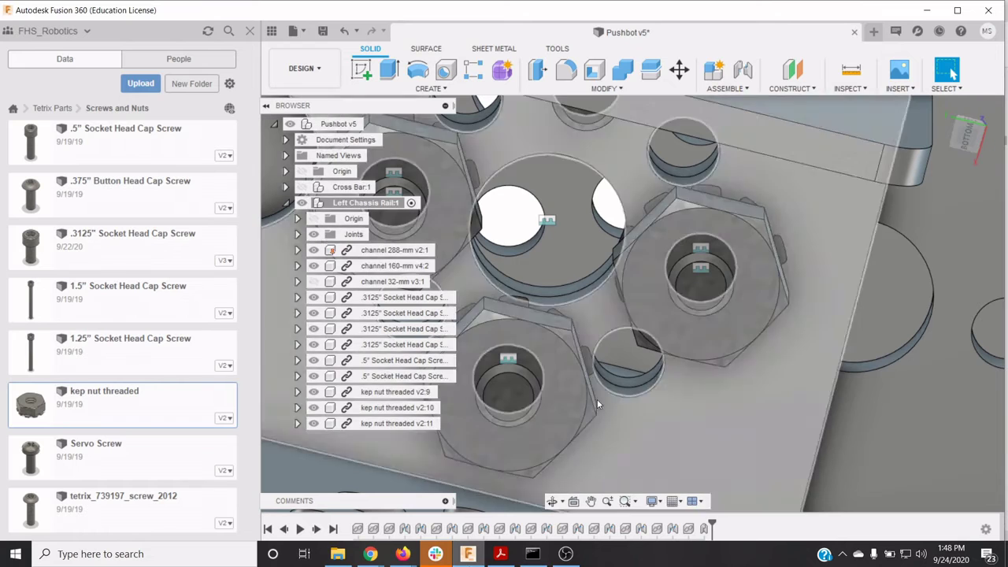
Copy the third kep nut and move the copy -15 mm along X toward the remaining bare screw
{"action": "left_click", "coordinate": [391, 424]}
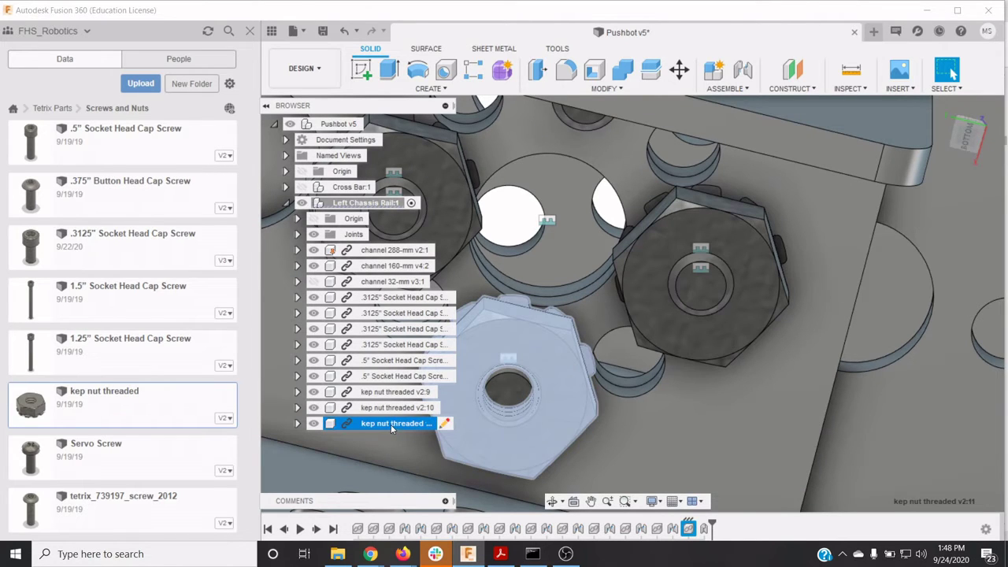
{"action": "right_click", "coordinate": [390, 425]}
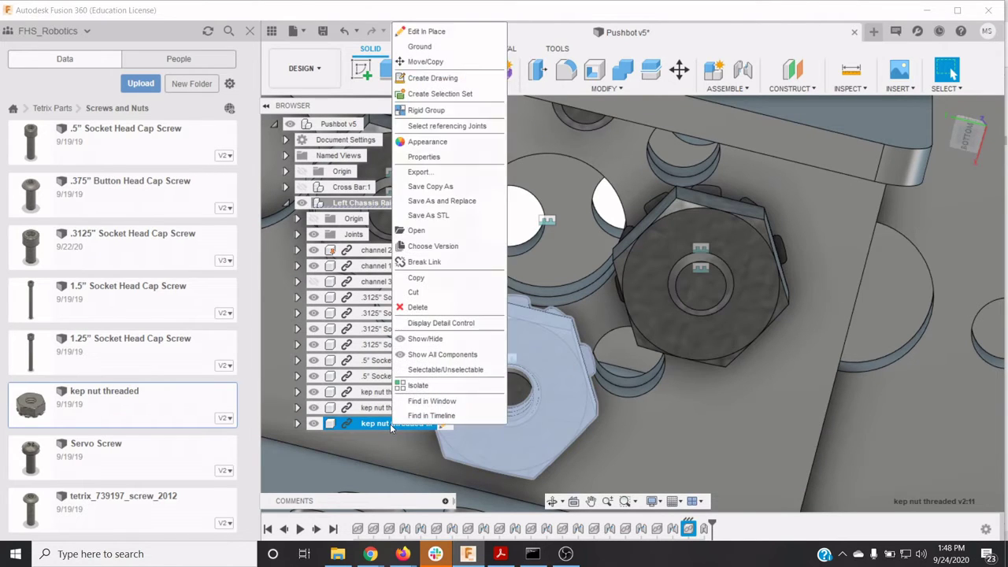
{"action": "left_click", "coordinate": [453, 61]}
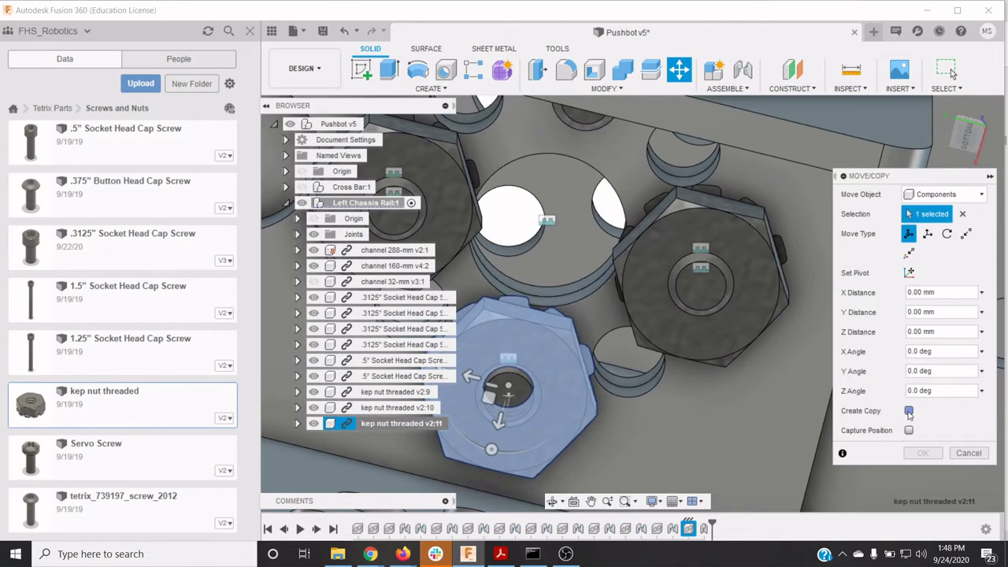
{"action": "left_click", "coordinate": [908, 411]}
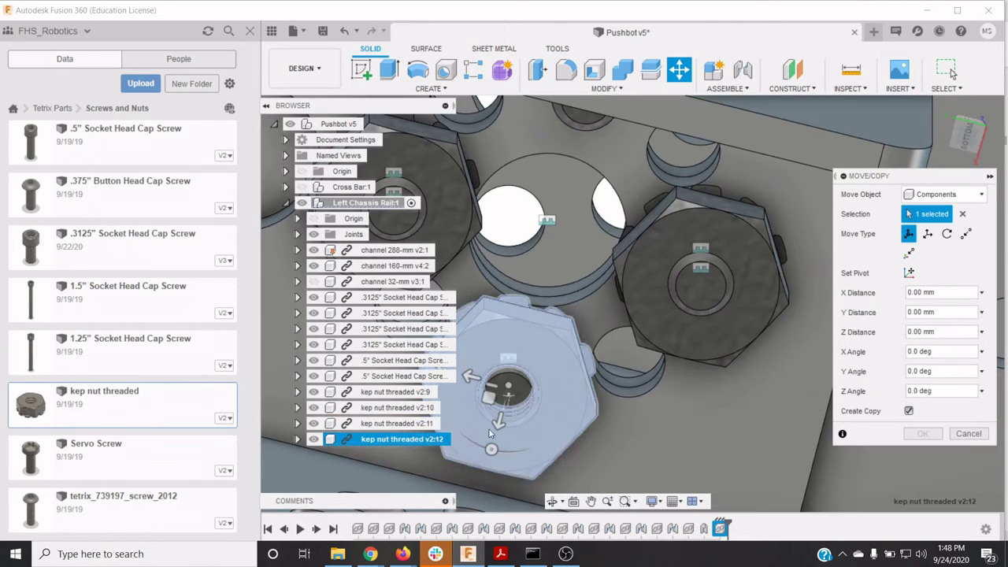
{"action": "left_click_drag", "start_coordinate": [500, 421], "coordinate": [573, 141]}
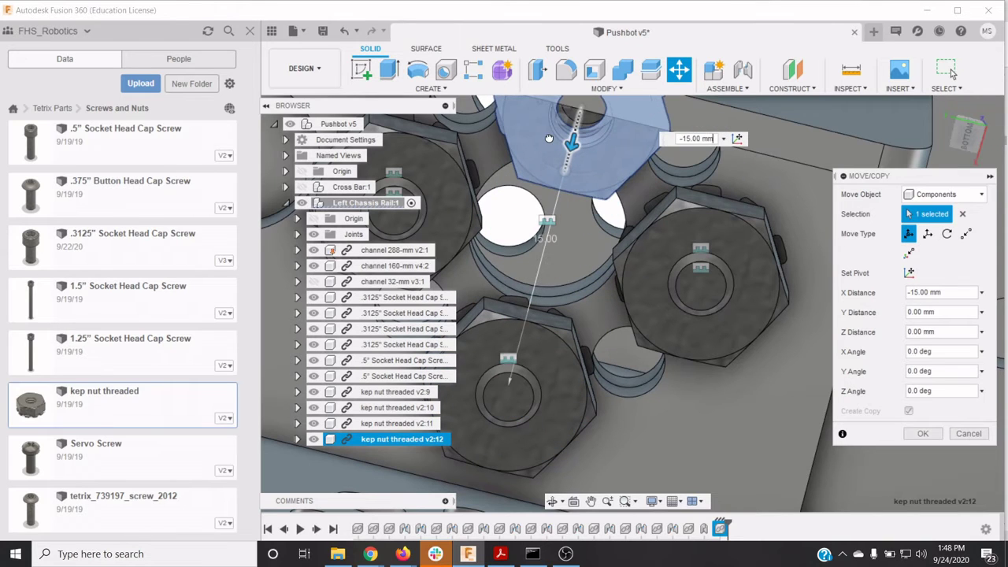
{"action": "left_click", "coordinate": [926, 434]}
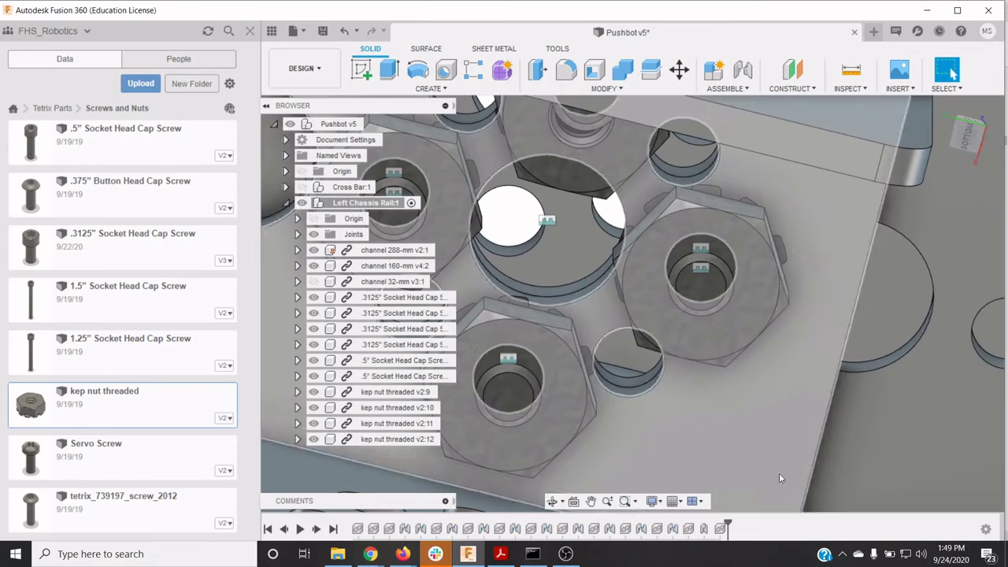
Move the fourth kep nut another -1 mm along X to centre it on its screw
{"action": "left_click", "coordinate": [591, 502]}
{"action": "left_click_drag", "start_coordinate": [823, 186], "coordinate": [866, 237]}
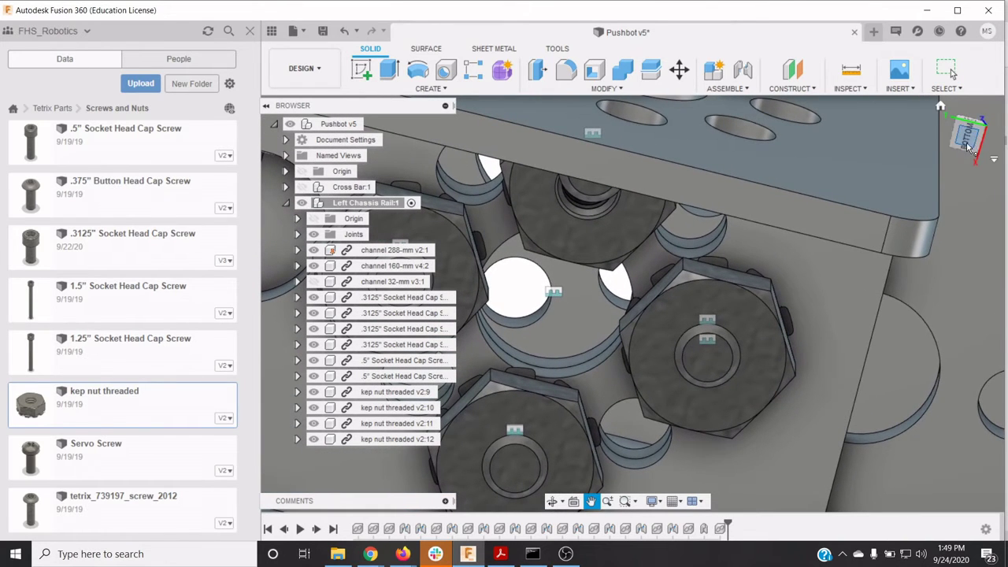
{"action": "left_click_drag", "start_coordinate": [968, 146], "coordinate": [975, 129]}
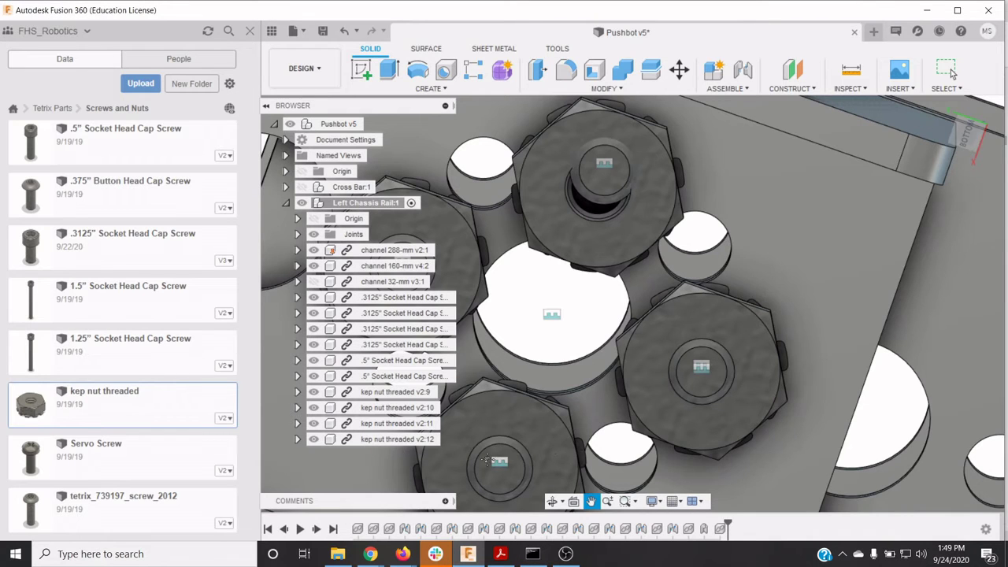
{"action": "right_click", "coordinate": [408, 439]}
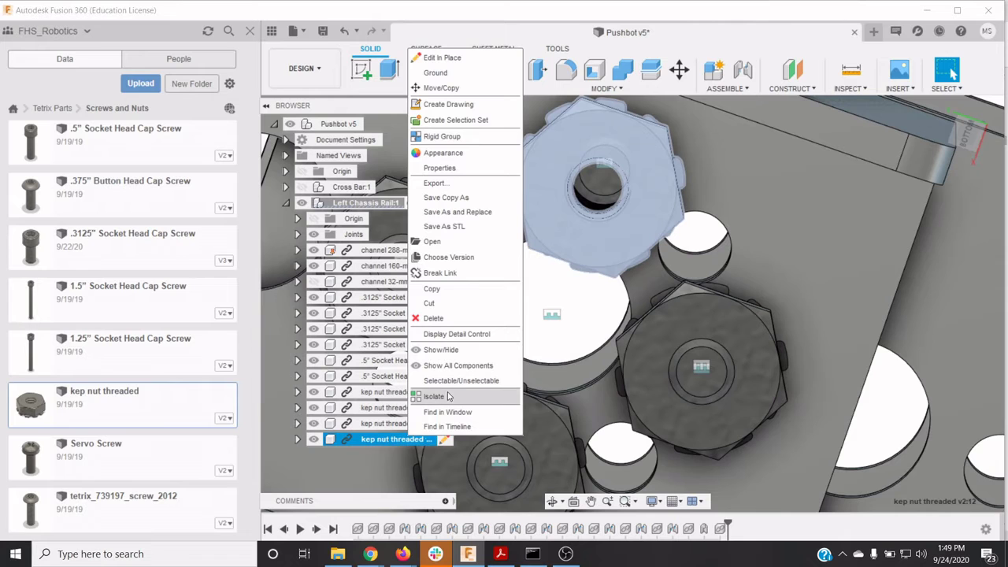
{"action": "left_click", "coordinate": [440, 88]}
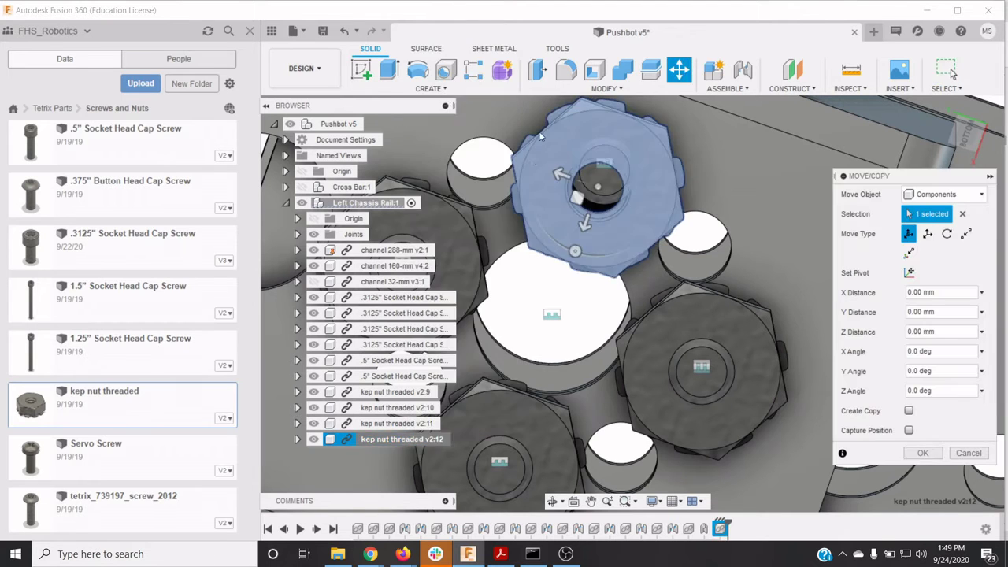
{"action": "left_click_drag", "start_coordinate": [580, 198], "coordinate": [590, 218]}
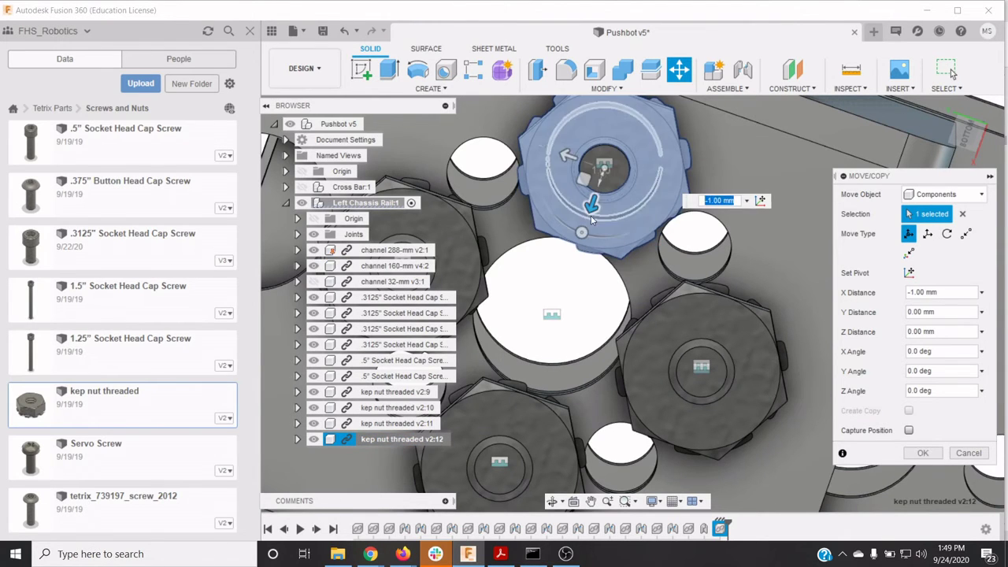
{"action": "left_click", "coordinate": [922, 452]}
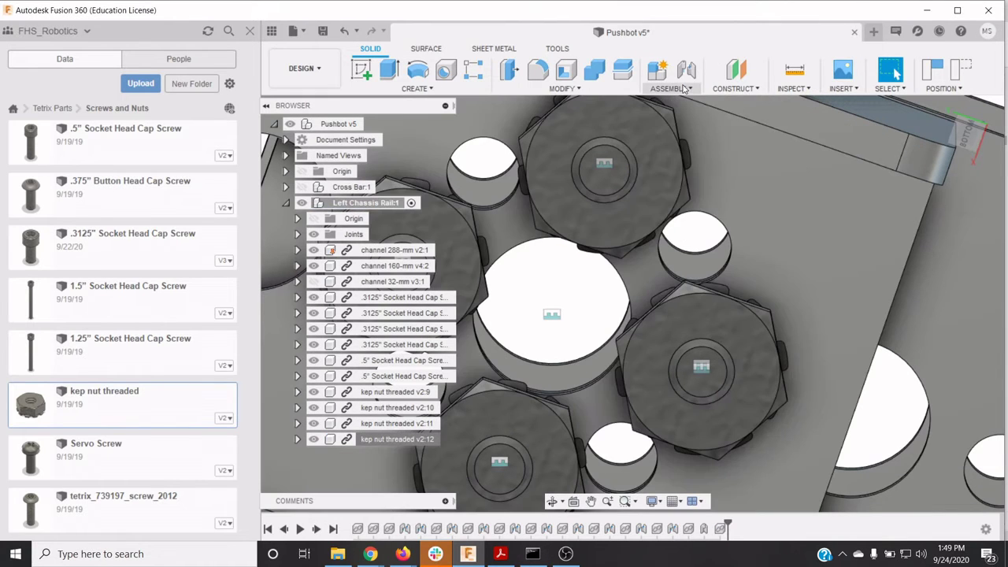
Capture the moved position and add a rigid as-built joint between the fourth kep nut and the second-listed .3125" Socket Head Cap Screw
{"action": "left_click", "coordinate": [683, 88]}
{"action": "left_click", "coordinate": [684, 116]}
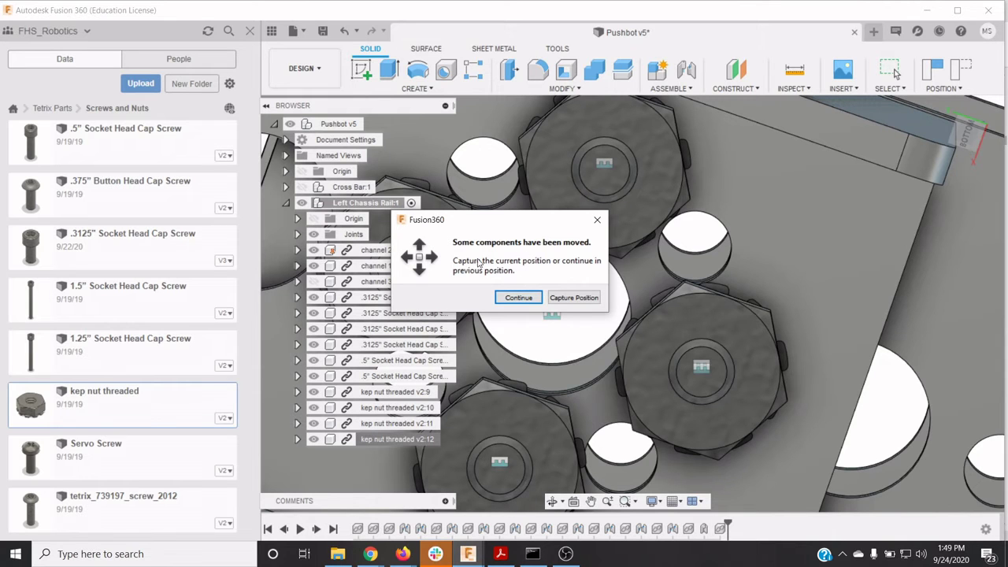
{"action": "left_click", "coordinate": [572, 299]}
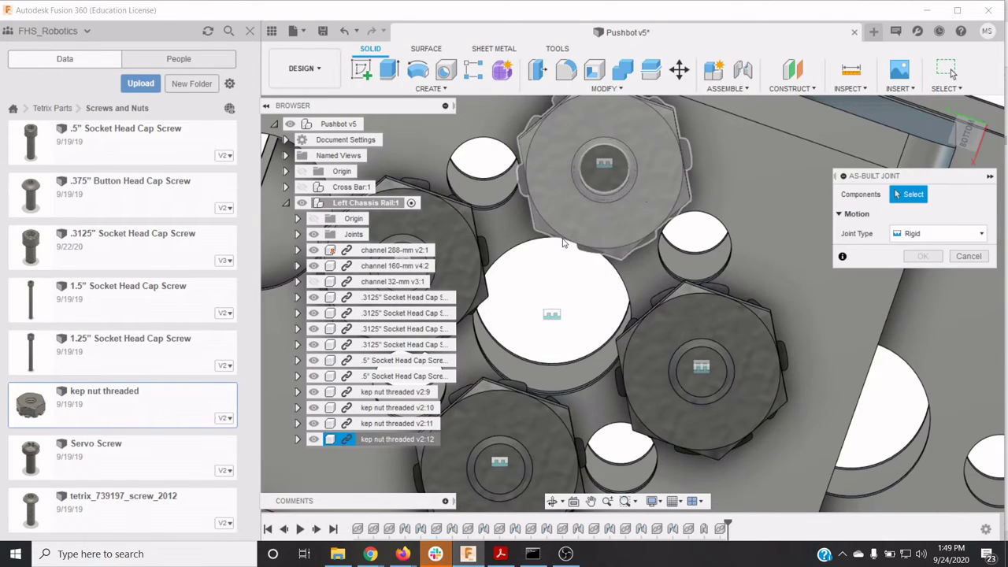
{"action": "left_click", "coordinate": [392, 440]}
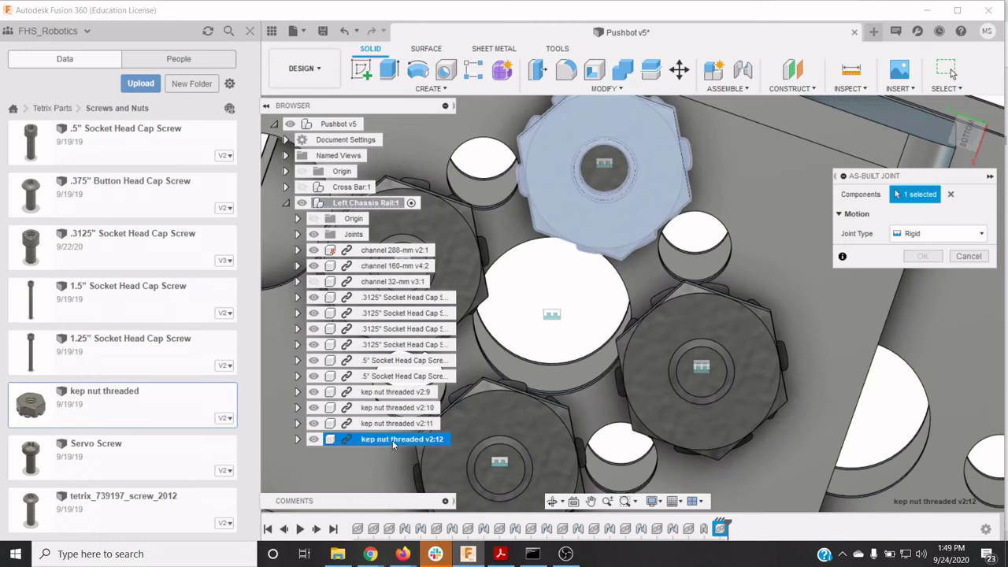
{"action": "left_click", "coordinate": [409, 318]}
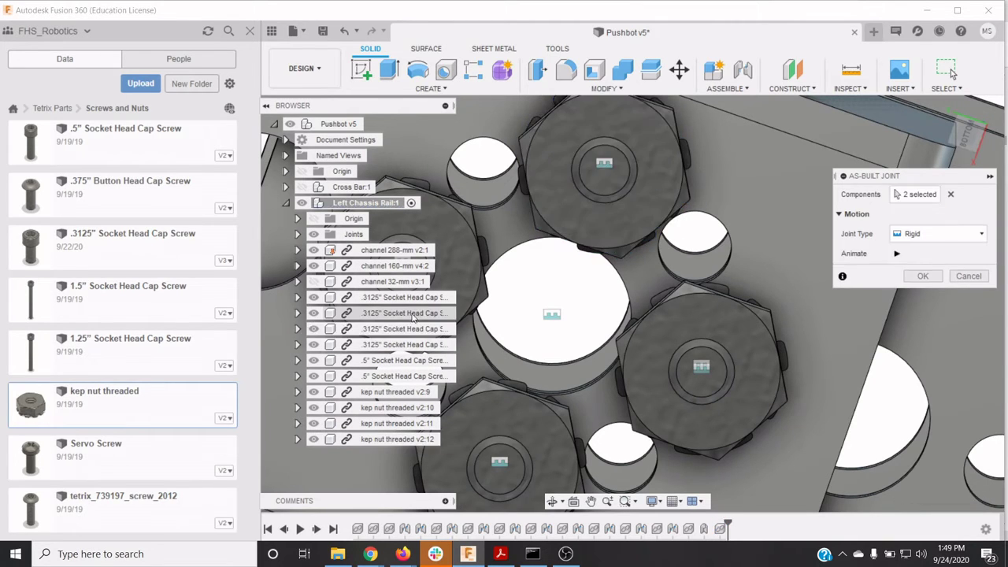
{"action": "left_click", "coordinate": [924, 276]}
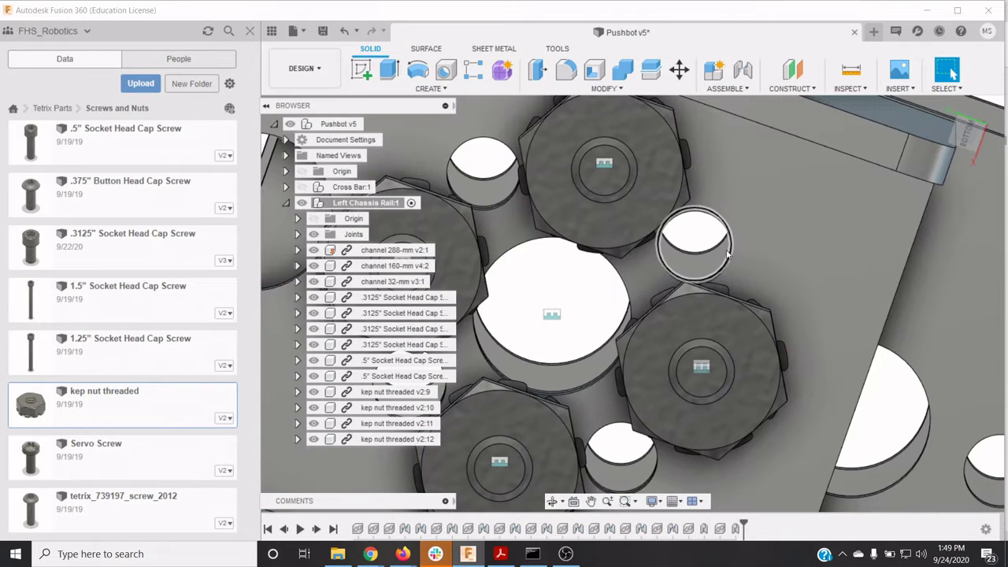
Examine the 32 mm channel farther along the rail and the screws through it that still need kep nuts
{"action": "scroll", "coordinate": [866, 225], "scroll_direction": "down", "scroll_amount": 8}
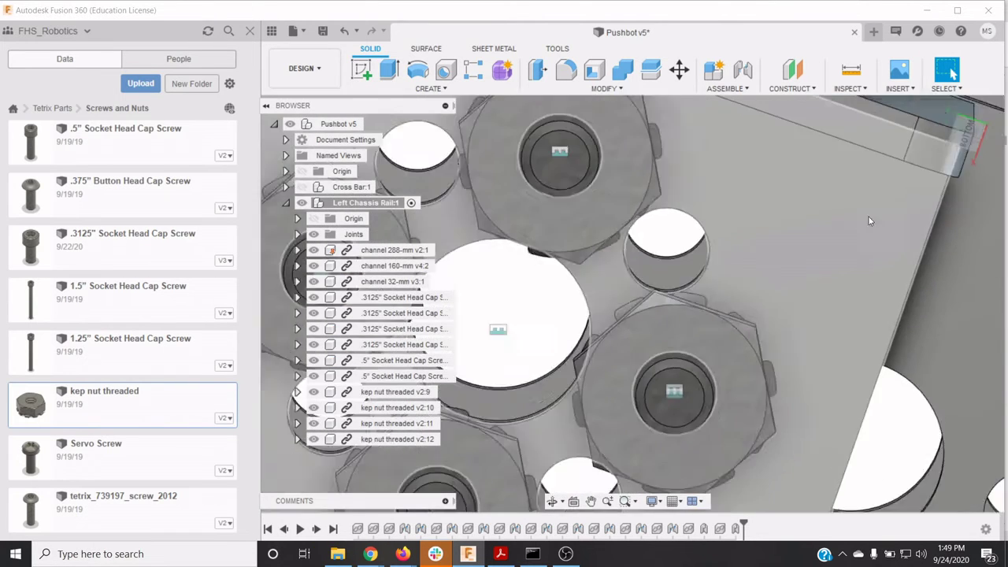
{"action": "scroll", "coordinate": [870, 233], "scroll_direction": "down", "scroll_amount": 4}
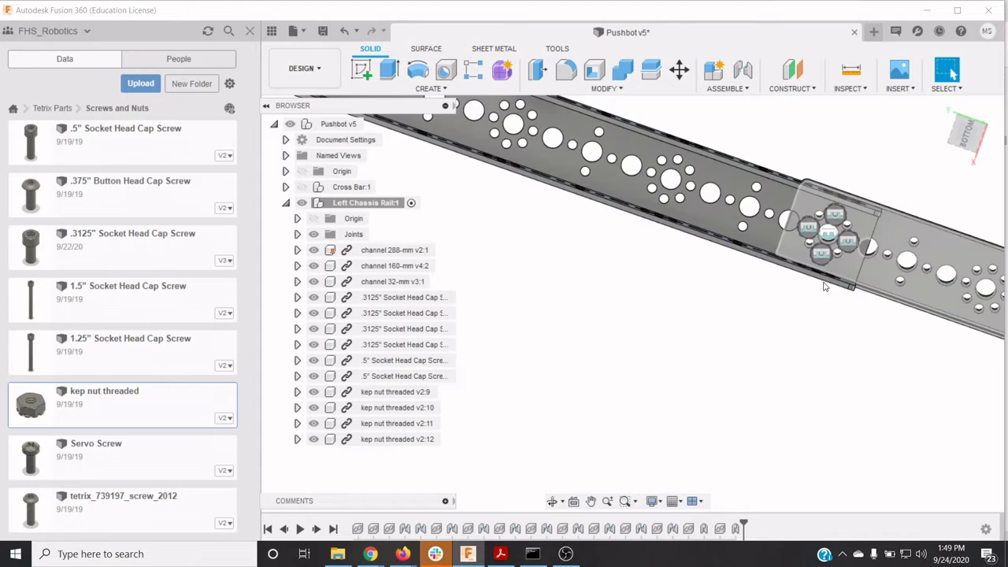
{"action": "left_click", "coordinate": [591, 502]}
{"action": "left_click_drag", "start_coordinate": [890, 263], "coordinate": [516, 242]}
{"action": "scroll", "coordinate": [723, 306], "scroll_direction": "up", "scroll_amount": 5}
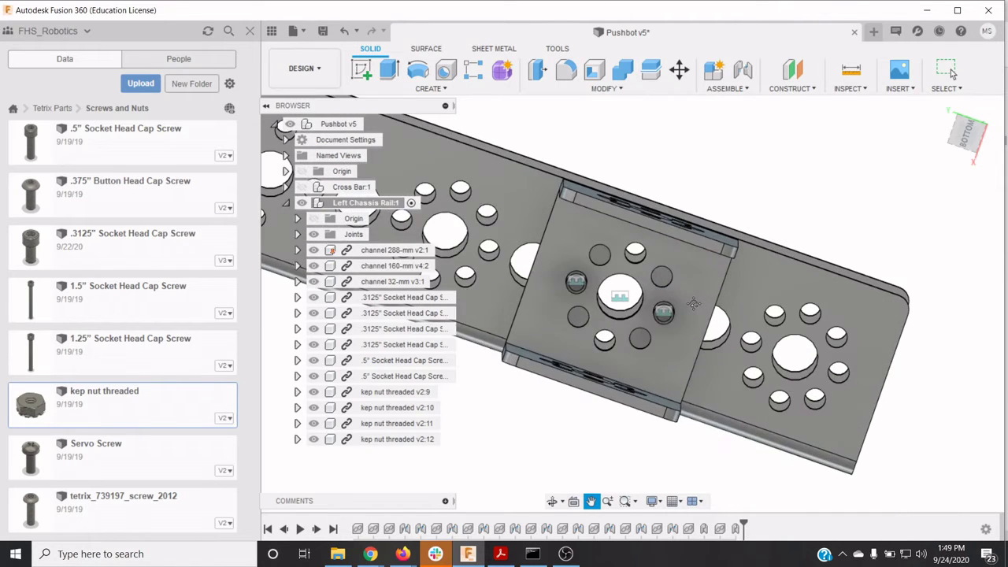
{"action": "scroll", "coordinate": [674, 311], "scroll_direction": "up", "scroll_amount": 3}
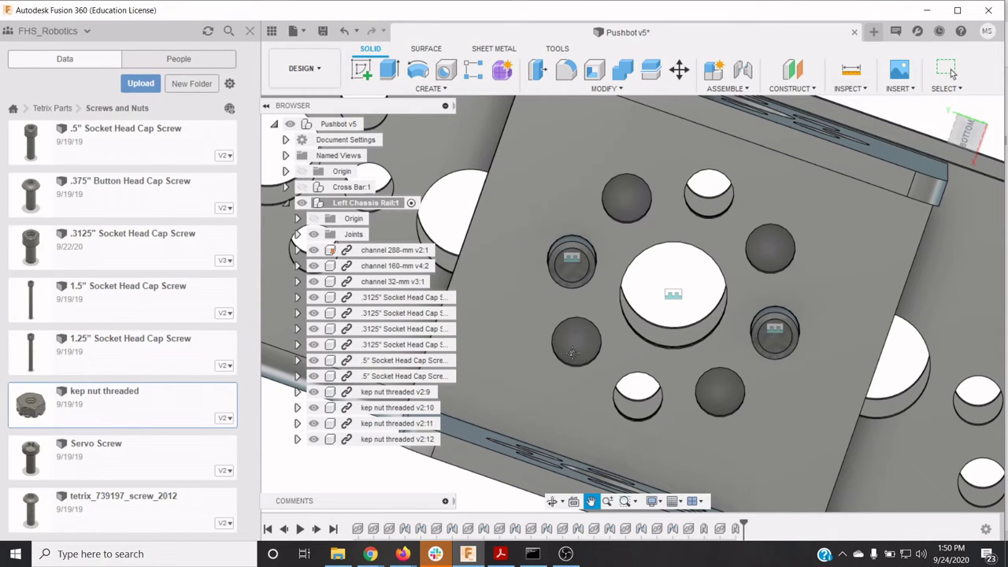
{"action": "scroll", "coordinate": [572, 352], "scroll_direction": "down", "scroll_amount": 5}
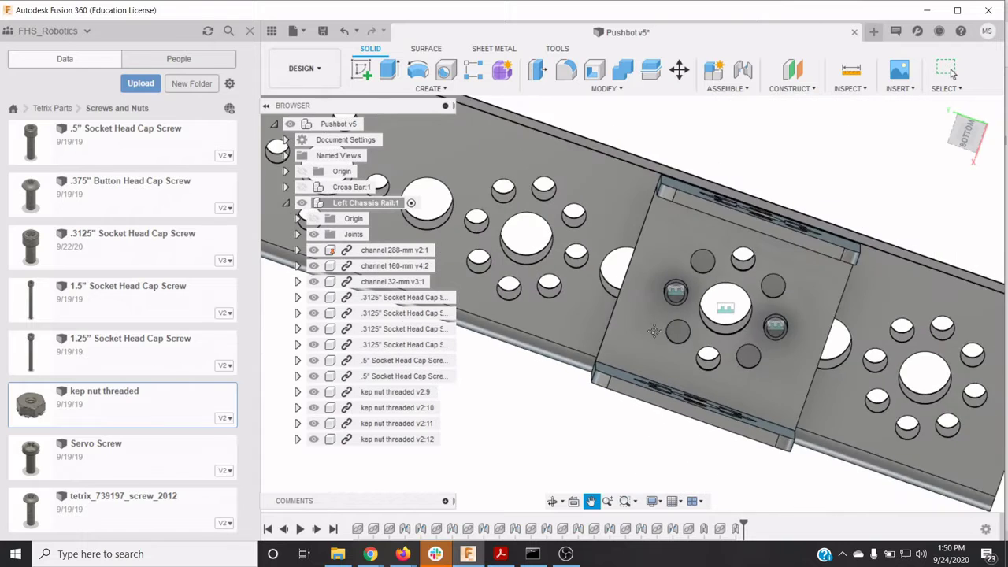
{"action": "scroll", "coordinate": [654, 331], "scroll_direction": "down", "scroll_amount": 3}
{"action": "middle_click_drag", "start_coordinate": [515, 281], "coordinate": [610, 279]}
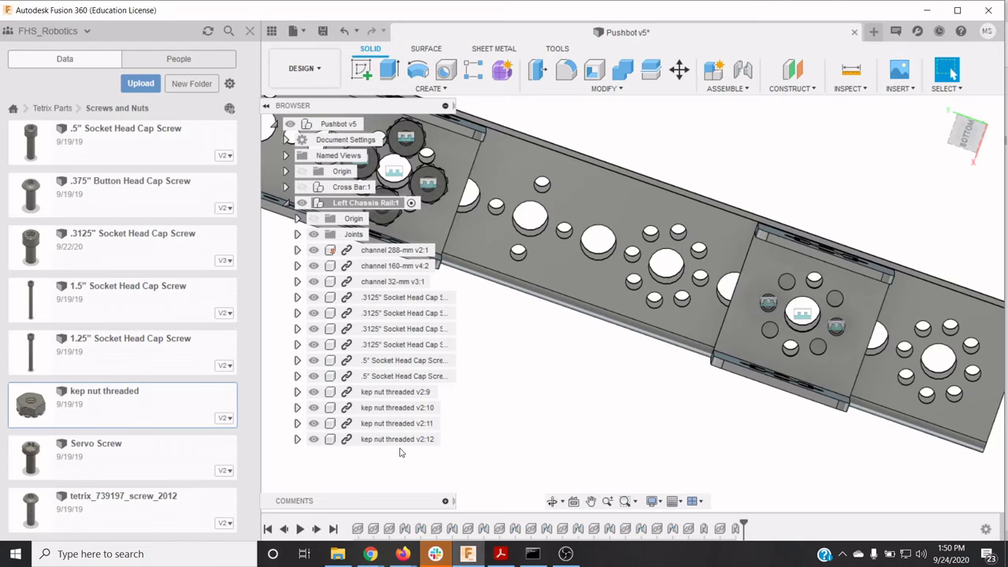
Copy the second kep nut and move the copy -80 mm along Z onto the nearer protruding screw of the 32 mm channel
{"action": "left_click", "coordinate": [397, 407]}
{"action": "right_click", "coordinate": [400, 409]}
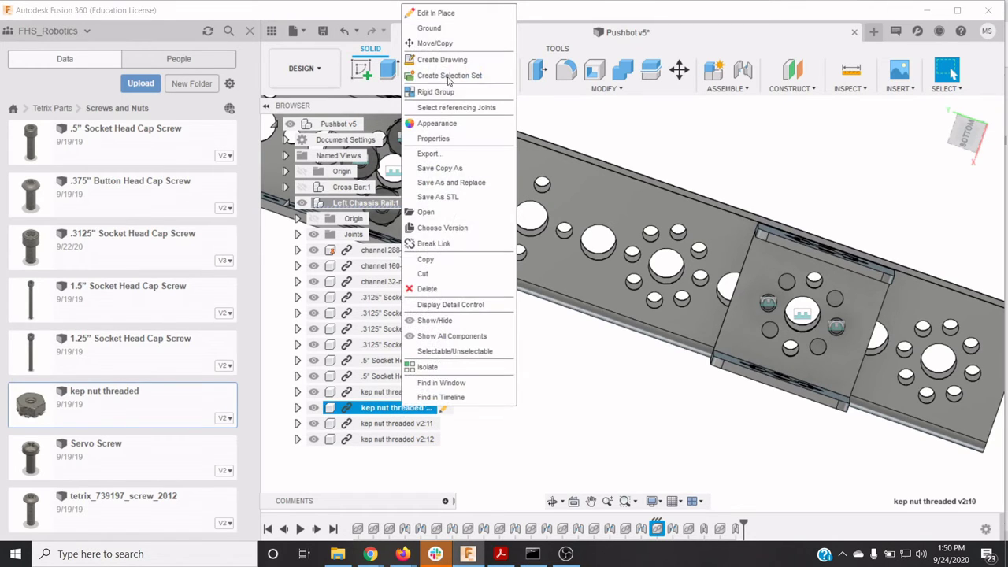
{"action": "left_click", "coordinate": [455, 43]}
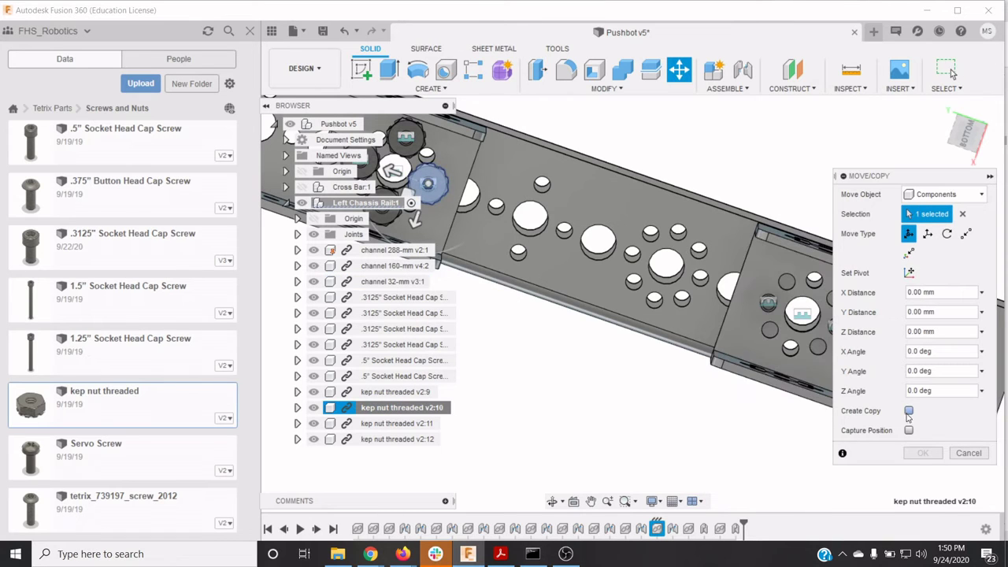
{"action": "left_click", "coordinate": [908, 411]}
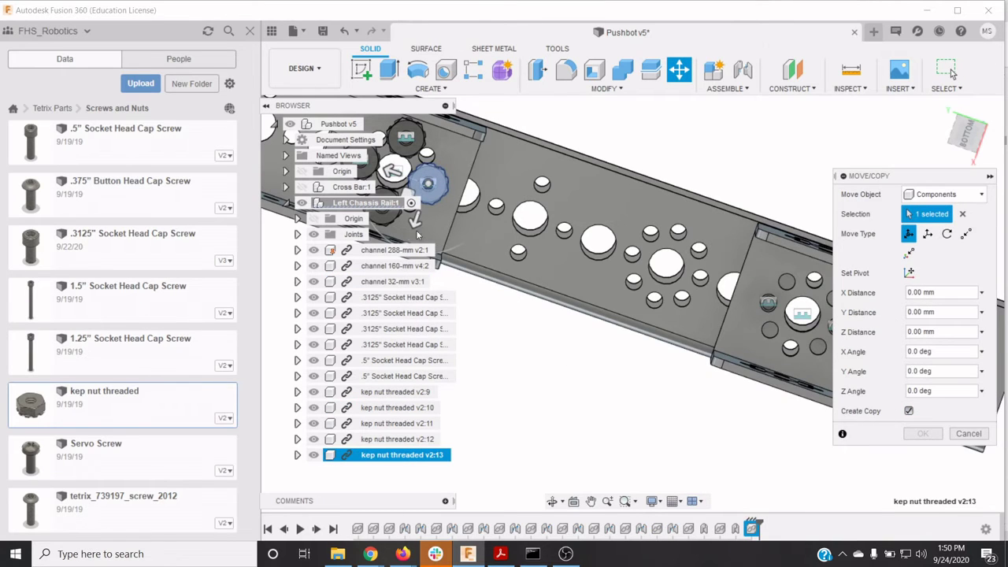
{"action": "left_click_drag", "start_coordinate": [391, 169], "coordinate": [730, 292]}
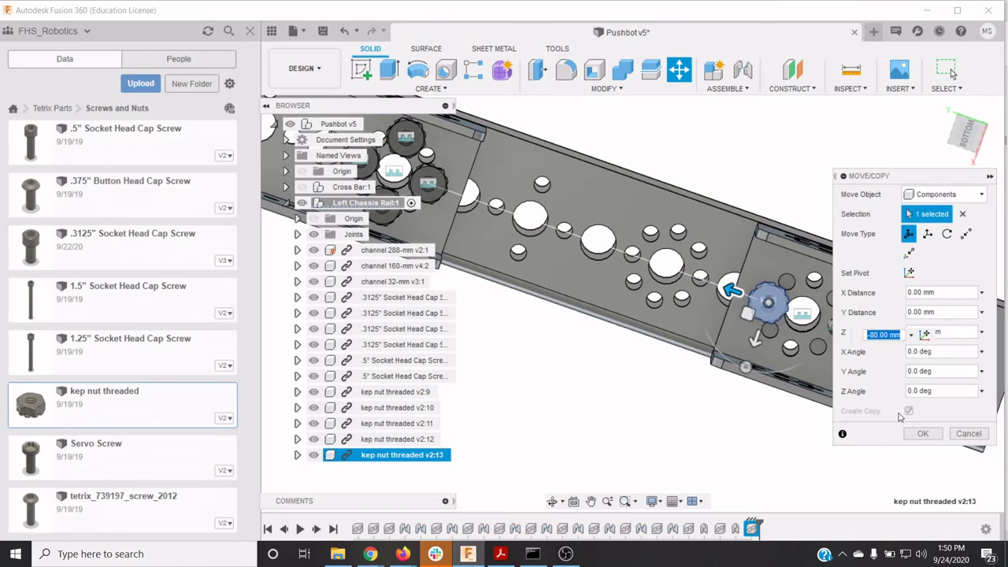
{"action": "mouse_move", "coordinate": [966, 136]}
{"action": "left_mouse_down"}
{"action": "mouse_move", "coordinate": [982, 208]}
{"action": "mouse_move", "coordinate": [965, 173]}
{"action": "mouse_move", "coordinate": [973, 166]}
{"action": "mouse_move", "coordinate": [928, 193]}
{"action": "mouse_move", "coordinate": [922, 168]}
{"action": "mouse_move", "coordinate": [962, 170]}
{"action": "mouse_move", "coordinate": [992, 151]}
{"action": "mouse_move", "coordinate": [986, 137]}
{"action": "mouse_move", "coordinate": [957, 141]}
{"action": "mouse_move", "coordinate": [954, 131]}
{"action": "left_mouse_up"}
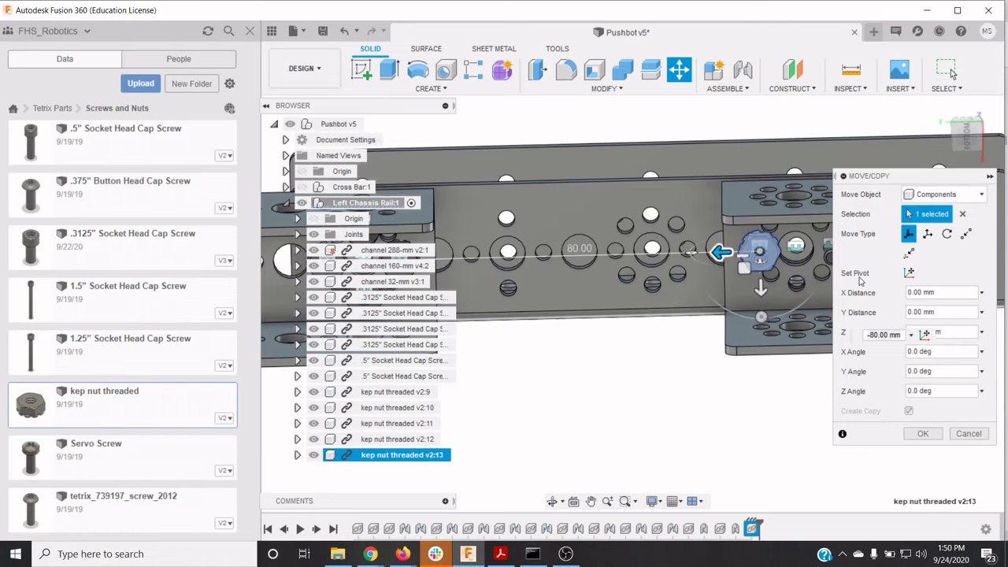
{"action": "scroll", "coordinate": [793, 259], "scroll_direction": "up", "scroll_amount": 1}
{"action": "scroll", "coordinate": [793, 259], "scroll_direction": "up", "scroll_amount": 3}
{"action": "scroll", "coordinate": [701, 295], "scroll_direction": "up", "scroll_amount": 4}
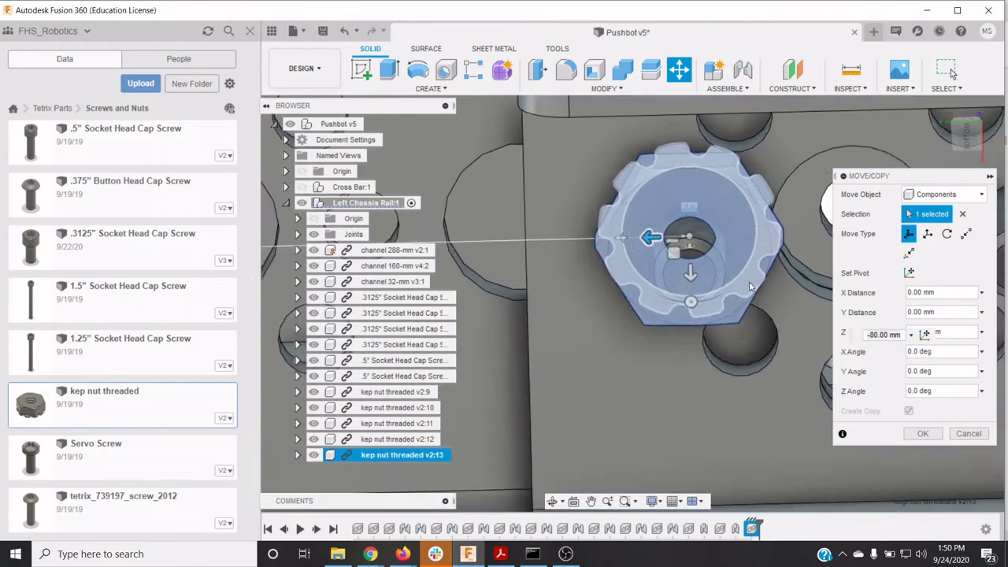
{"action": "scroll", "coordinate": [757, 339], "scroll_direction": "down", "scroll_amount": 3}
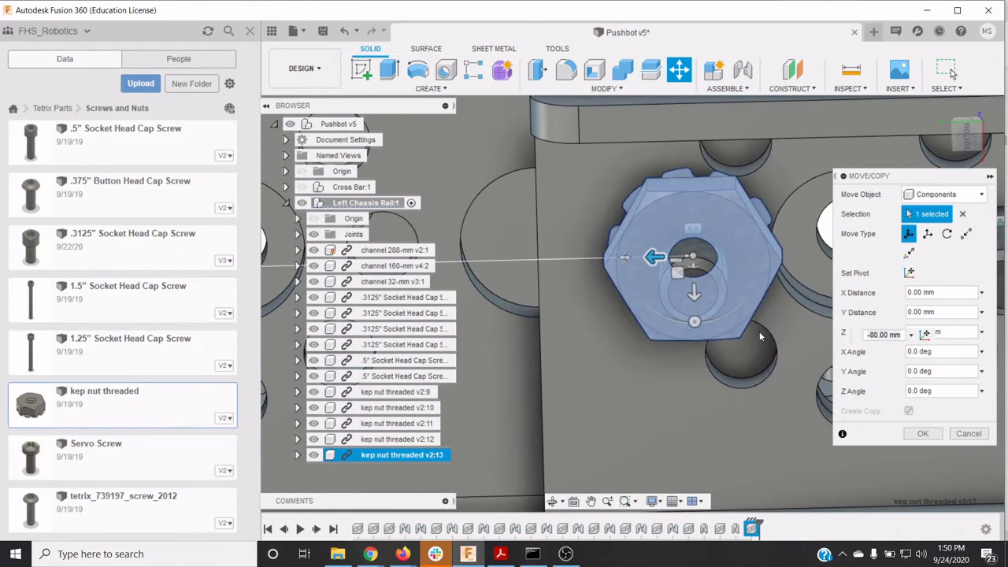
{"action": "left_click", "coordinate": [922, 434]}
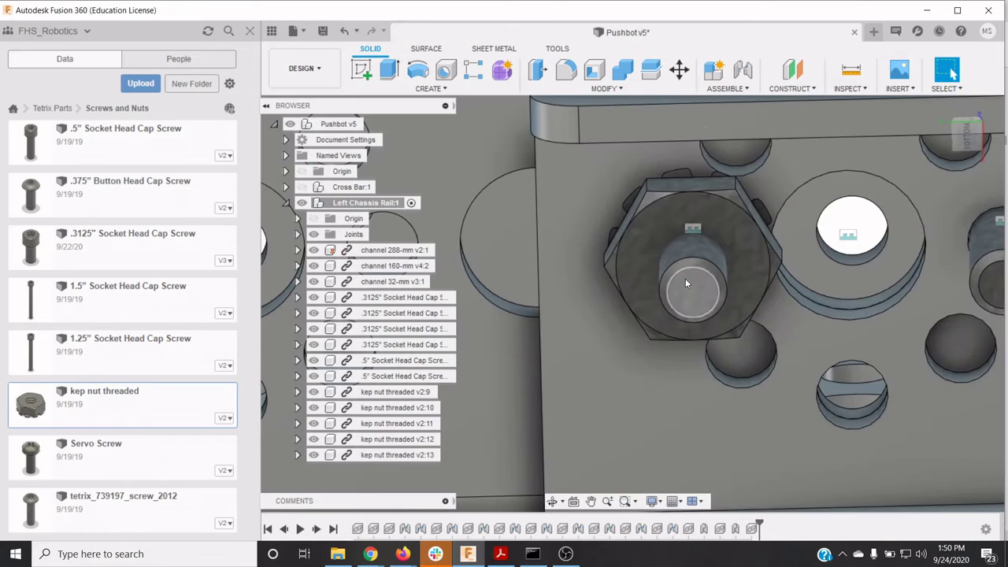
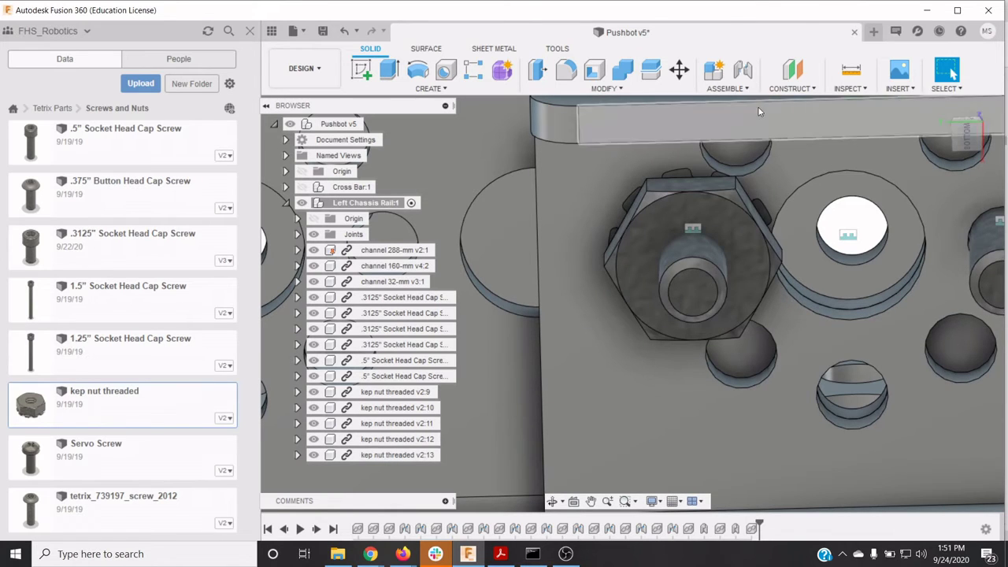
Add a rigid as-built joint between the fifth kep nut and the first-listed .5" Socket Head Cap Screw
{"action": "left_click", "coordinate": [740, 88]}
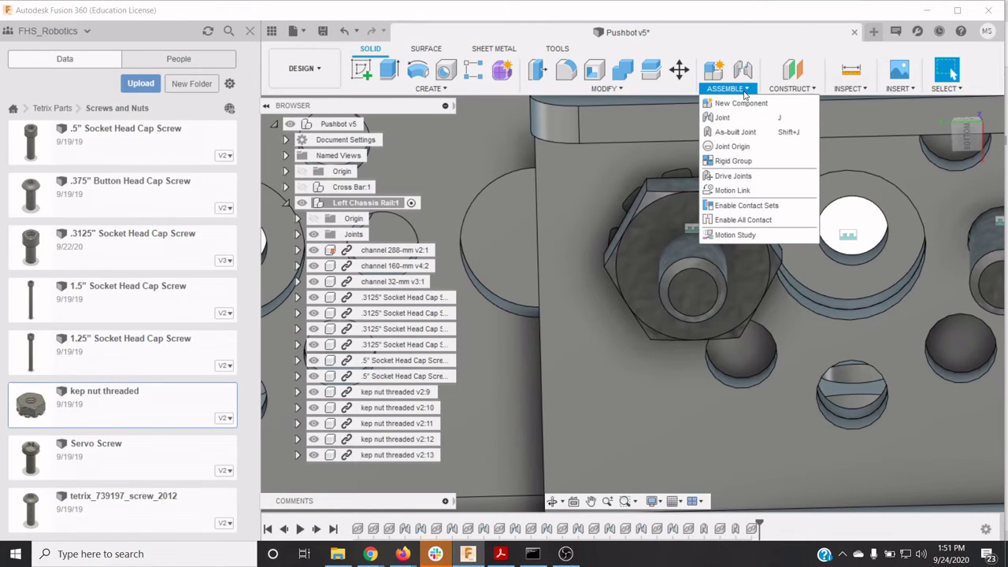
{"action": "left_click", "coordinate": [746, 131]}
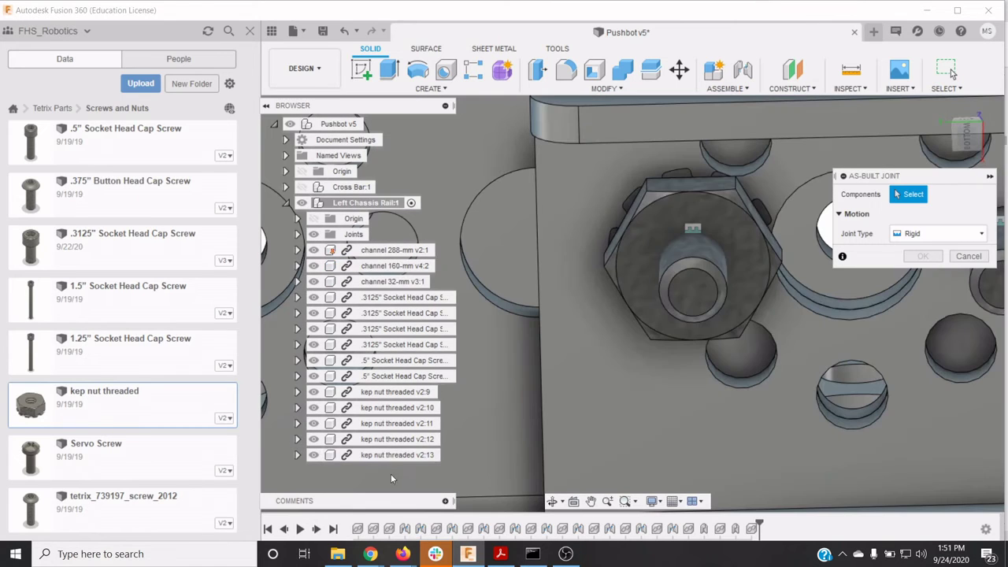
{"action": "left_click", "coordinate": [396, 455]}
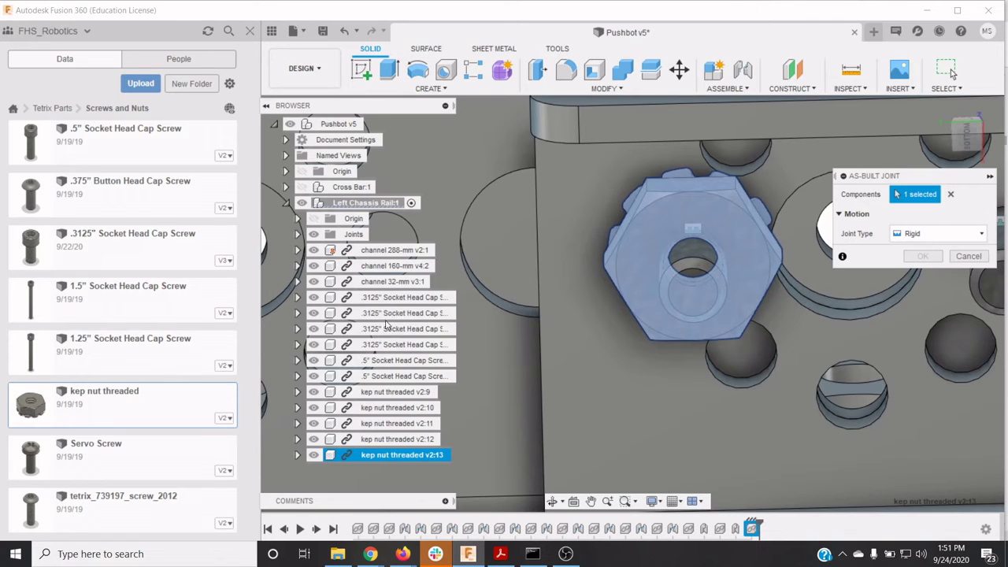
{"action": "left_click", "coordinate": [381, 362]}
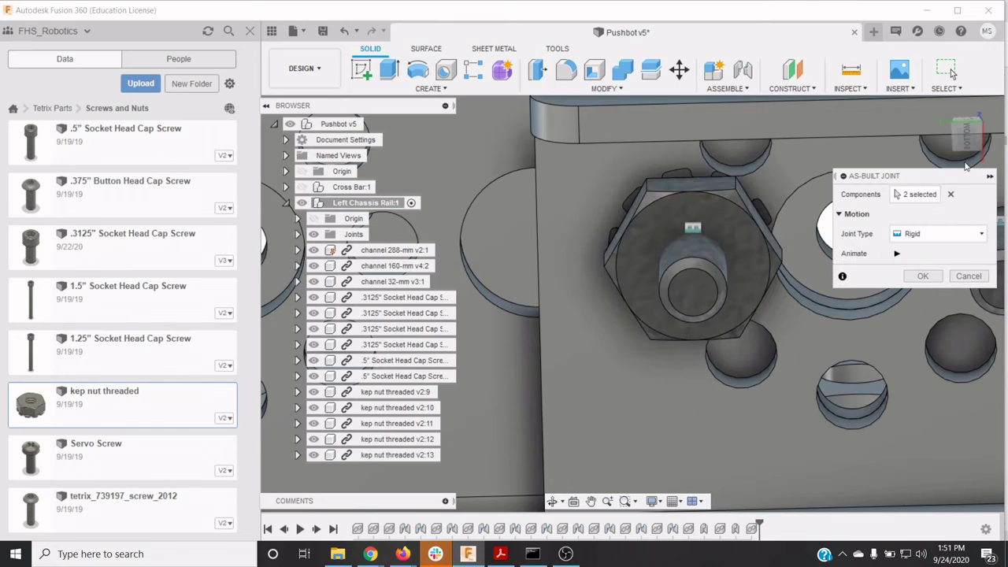
{"action": "left_click", "coordinate": [922, 276]}
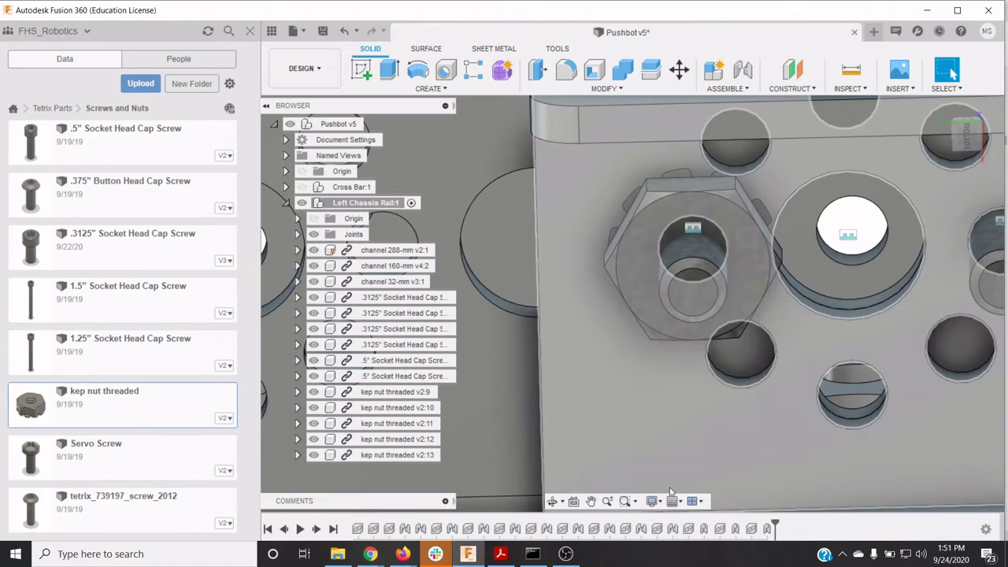
Copy the fifth kep nut and move the copy -16 mm along Z onto the other protruding screw of the 32 mm channel
{"action": "left_click", "coordinate": [592, 502]}
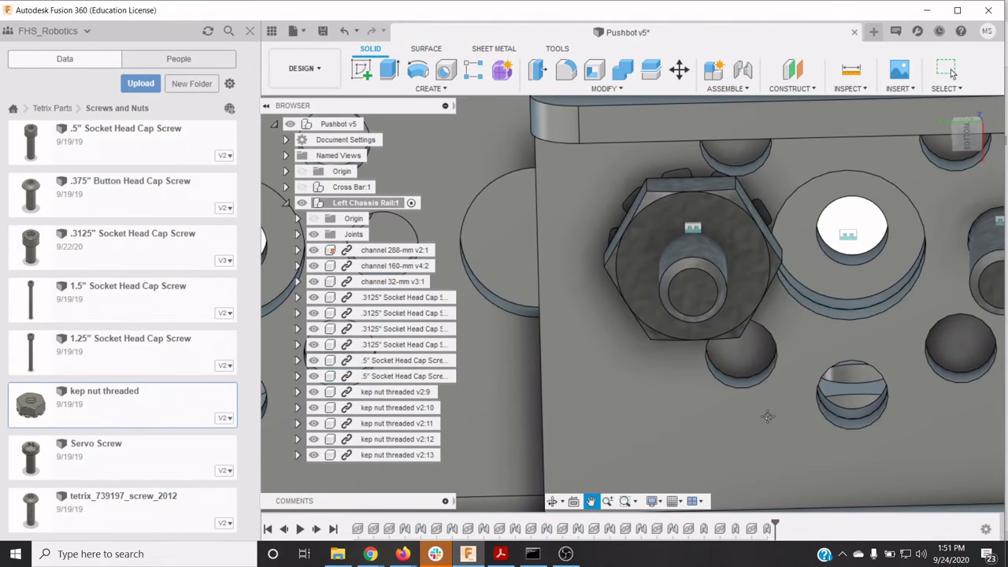
{"action": "left_click_drag", "start_coordinate": [768, 418], "coordinate": [623, 422]}
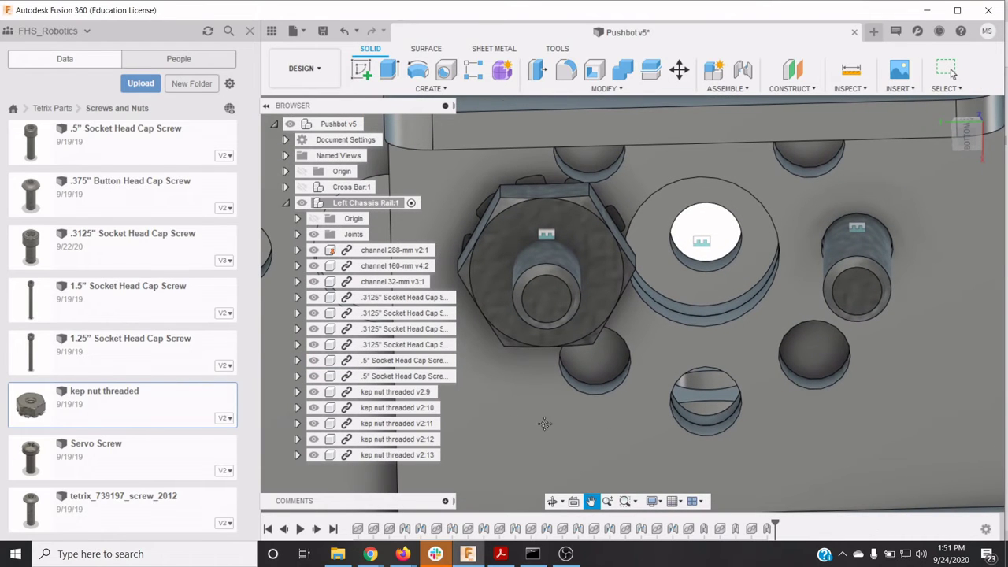
{"action": "right_click", "coordinate": [391, 458]}
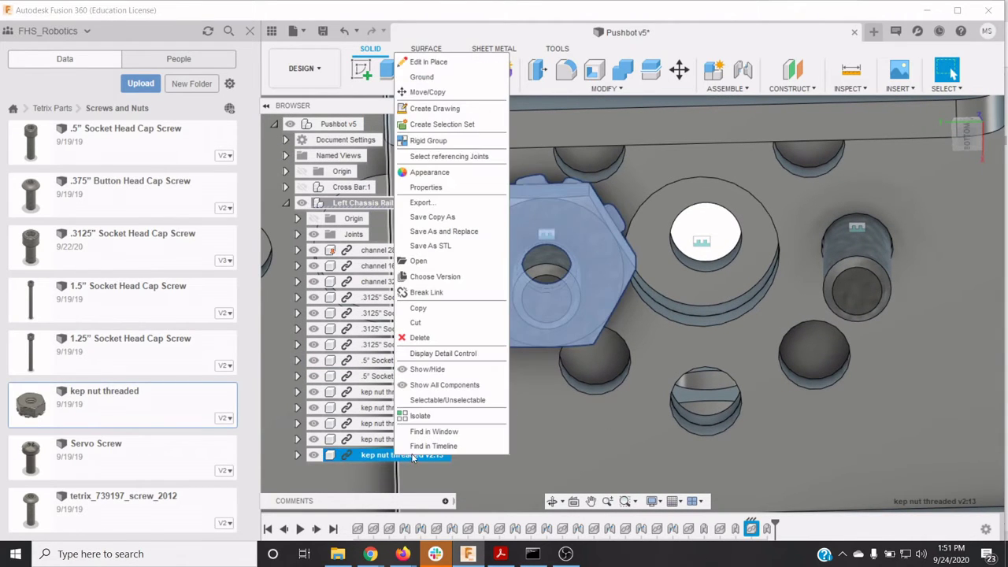
{"action": "left_click", "coordinate": [449, 92]}
{"action": "left_click", "coordinate": [908, 410]}
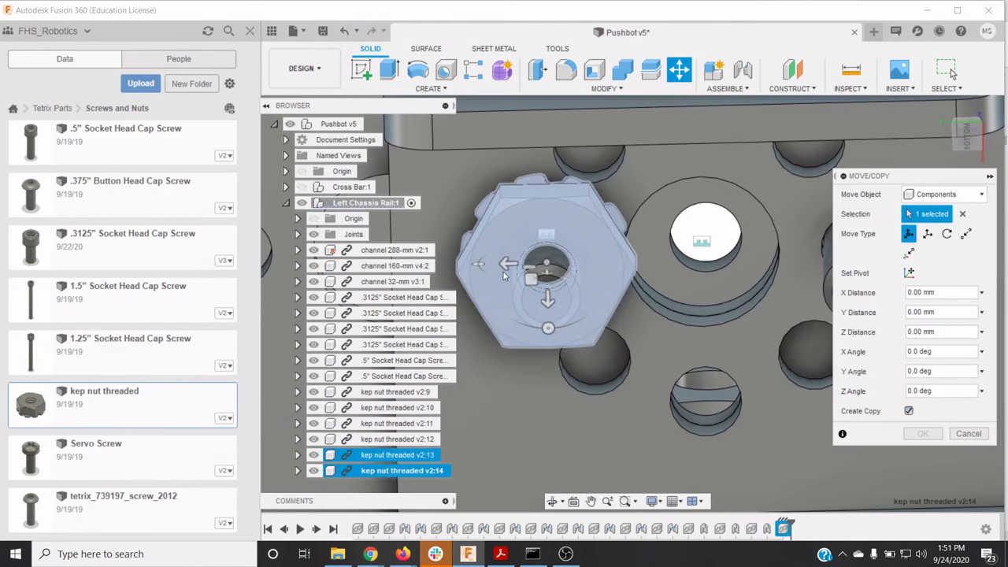
{"action": "left_click_drag", "start_coordinate": [506, 266], "coordinate": [803, 269]}
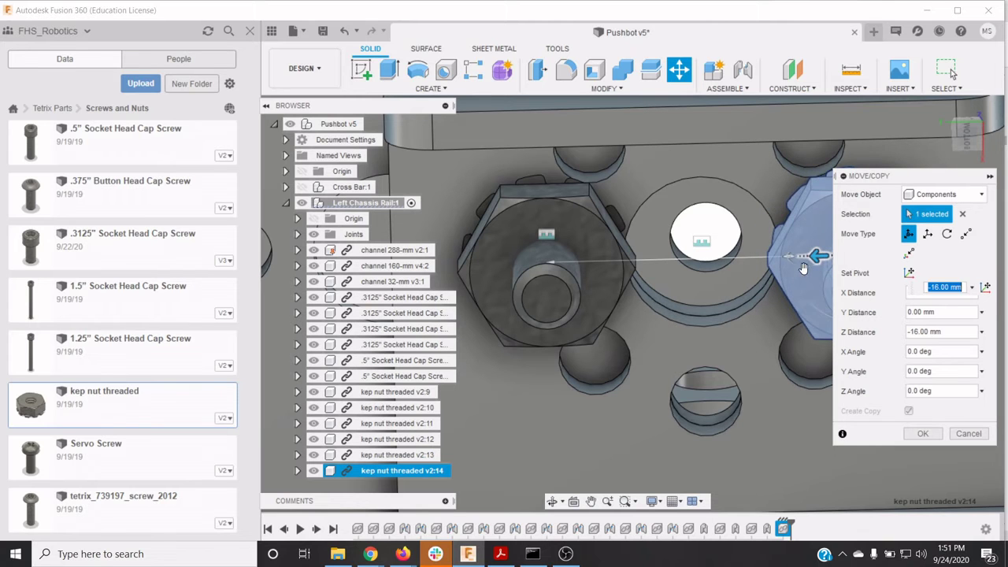
{"action": "left_click", "coordinate": [590, 502]}
{"action": "left_click_drag", "start_coordinate": [707, 359], "coordinate": [529, 377]}
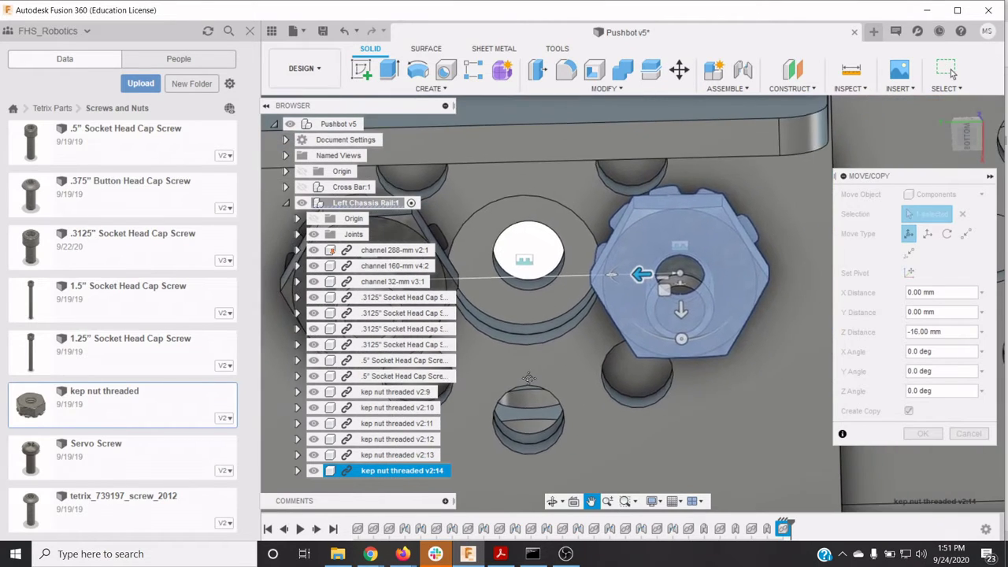
{"action": "mouse_move", "coordinate": [969, 147]}
{"action": "left_mouse_down"}
{"action": "mouse_move", "coordinate": [970, 120]}
{"action": "mouse_move", "coordinate": [962, 144]}
{"action": "left_mouse_up"}
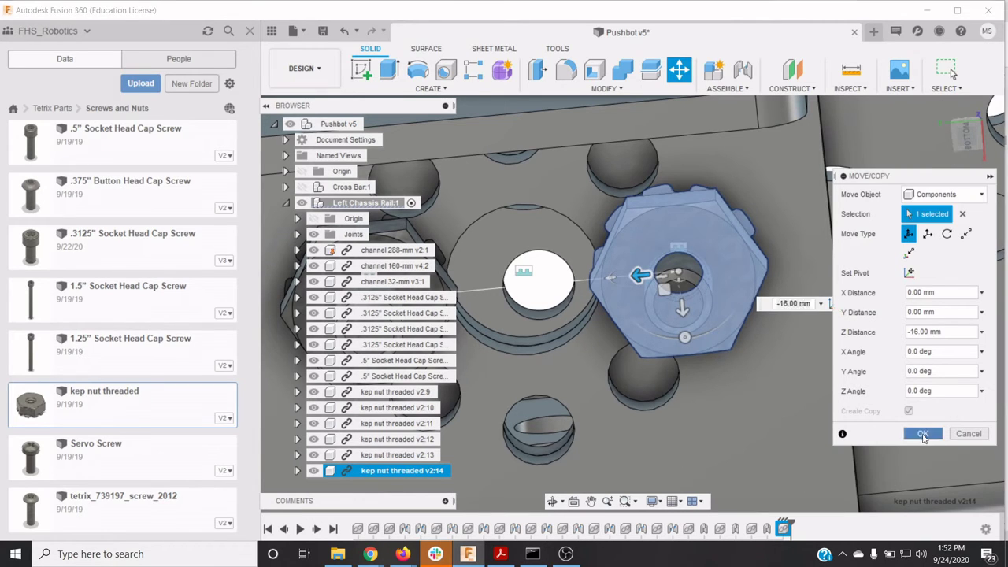
{"action": "left_click", "coordinate": [923, 434]}
Add a rigid as-built joint between the sixth kep nut and the second-listed .5" Socket Head Cap Screw
{"action": "left_click", "coordinate": [725, 89]}
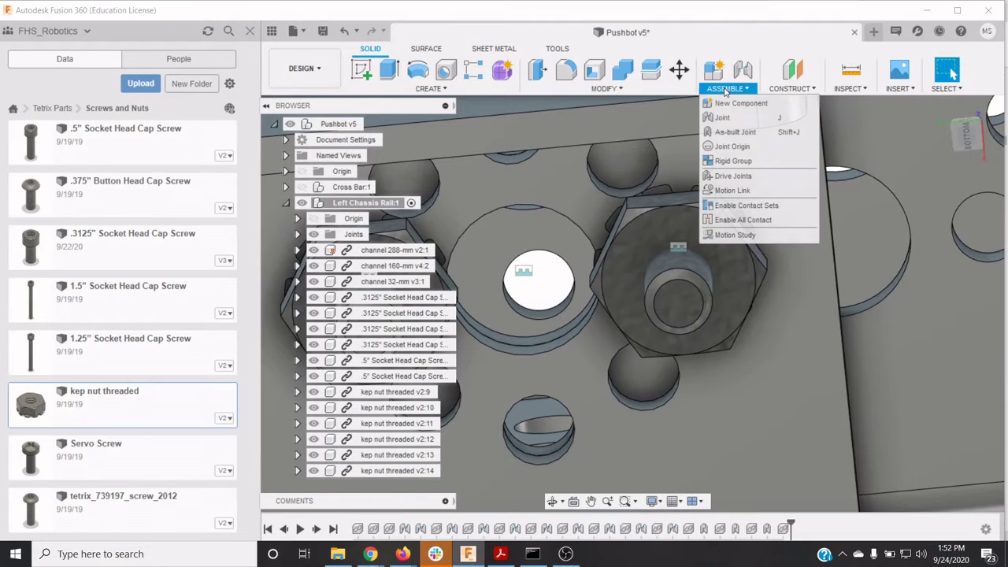
{"action": "left_click", "coordinate": [756, 133]}
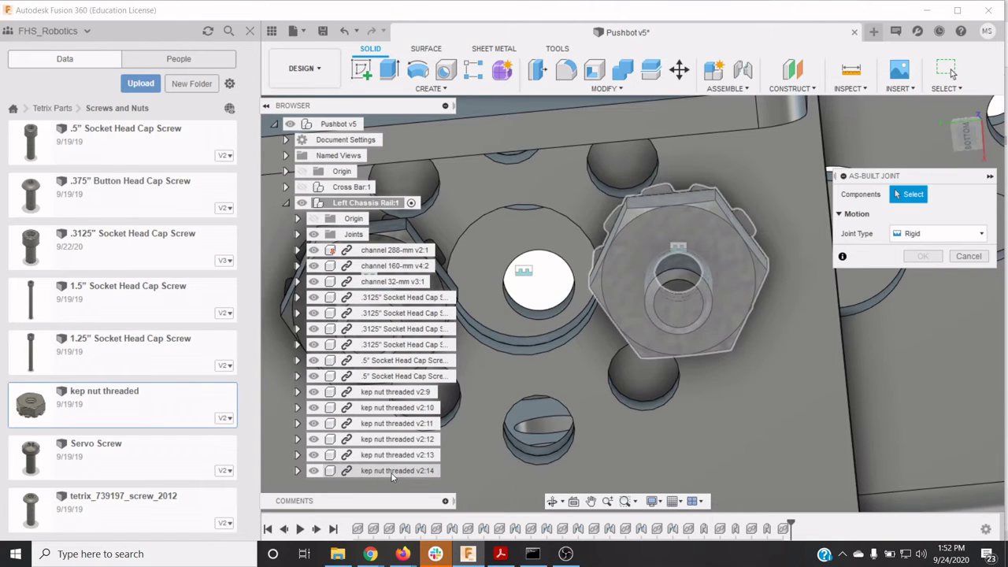
{"action": "left_click", "coordinate": [391, 471]}
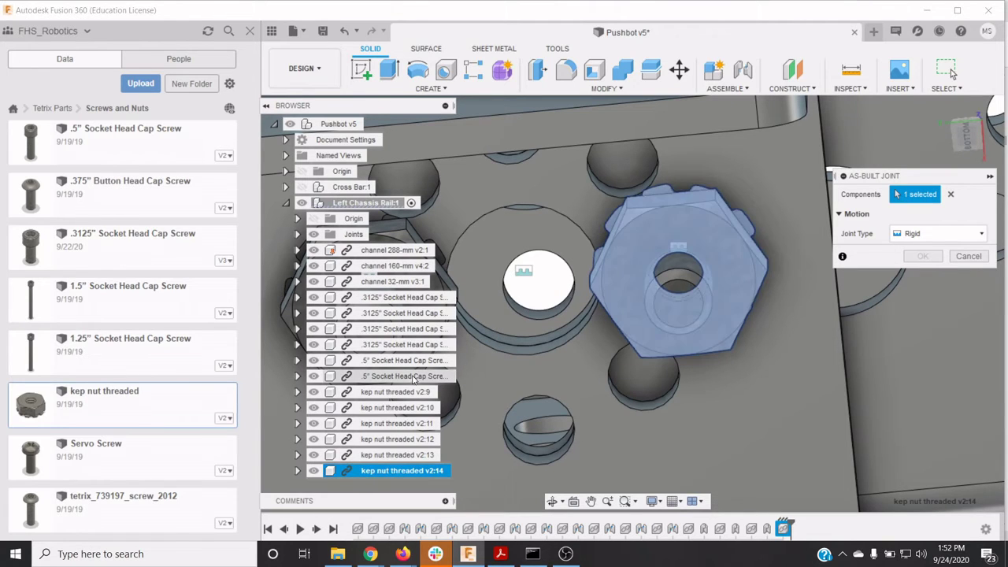
{"action": "left_click", "coordinate": [415, 376]}
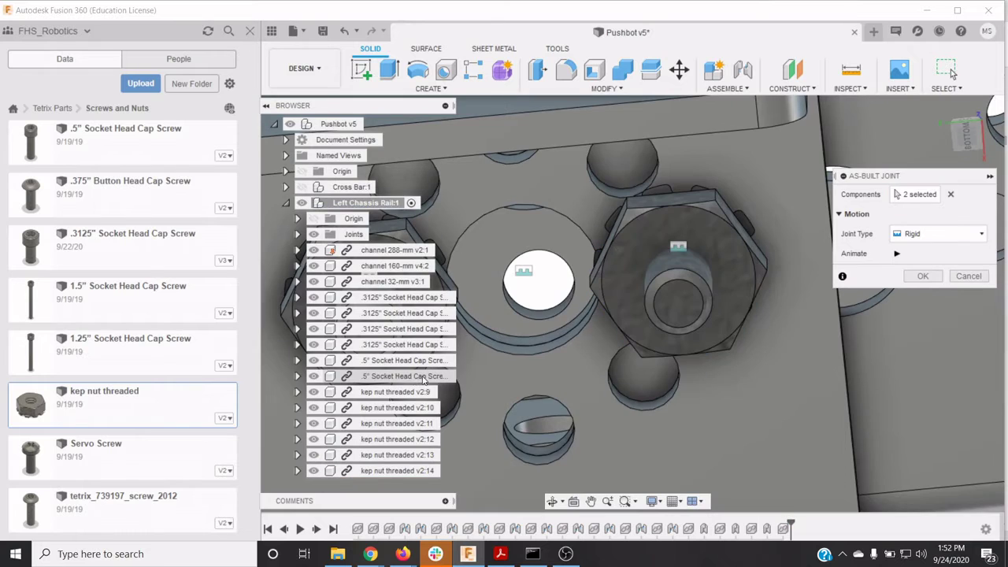
{"action": "left_click", "coordinate": [922, 275]}
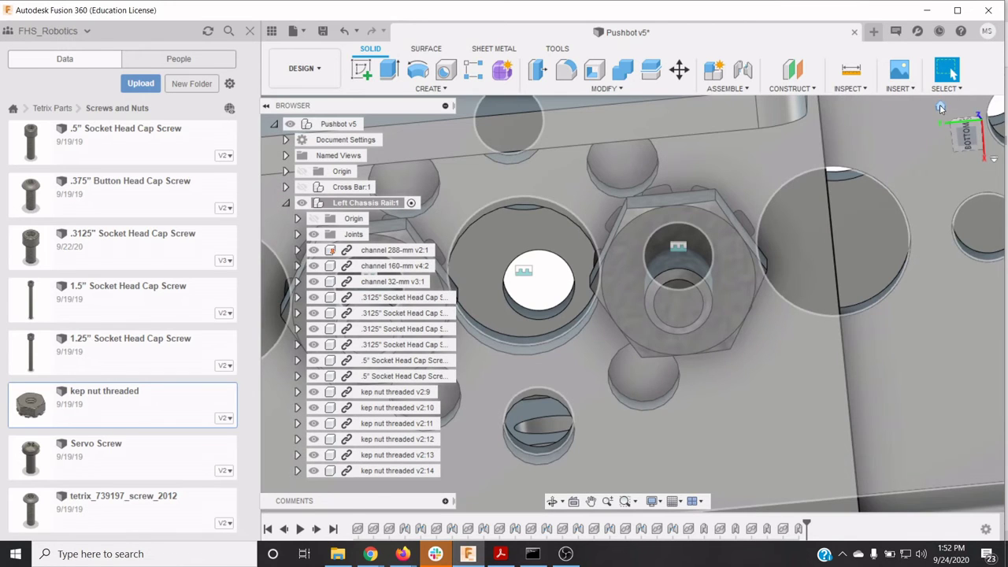
Collapse and hide the Left Chassis Rail, and make the top-level Pushbot assembly the active component
{"action": "left_click", "coordinate": [940, 107]}
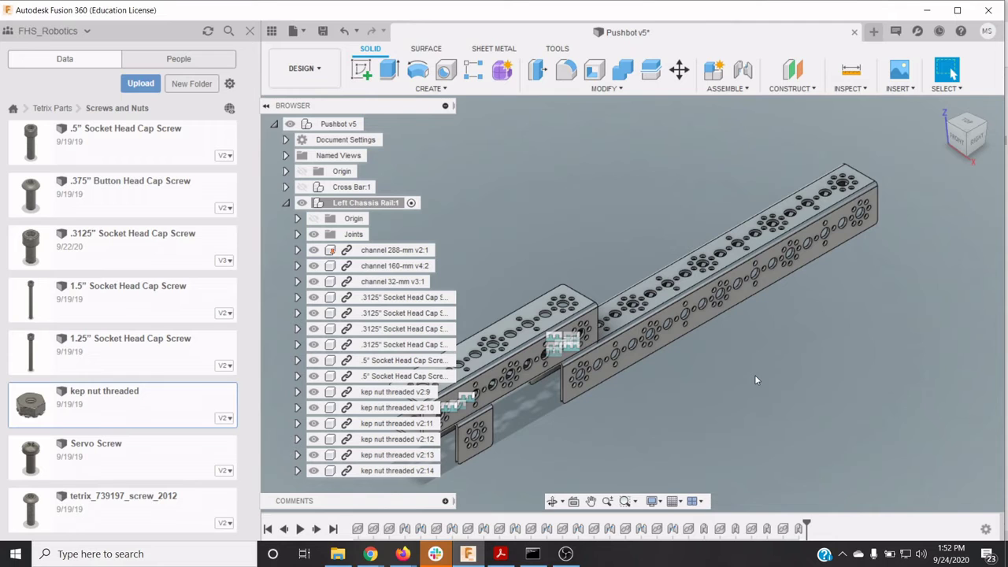
{"action": "left_click", "coordinate": [285, 203]}
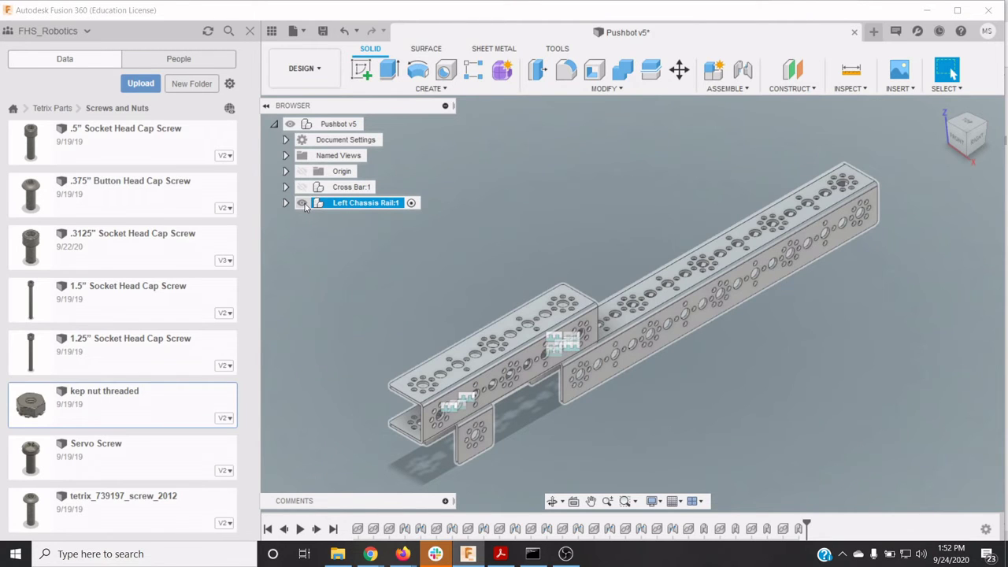
{"action": "left_click", "coordinate": [303, 203]}
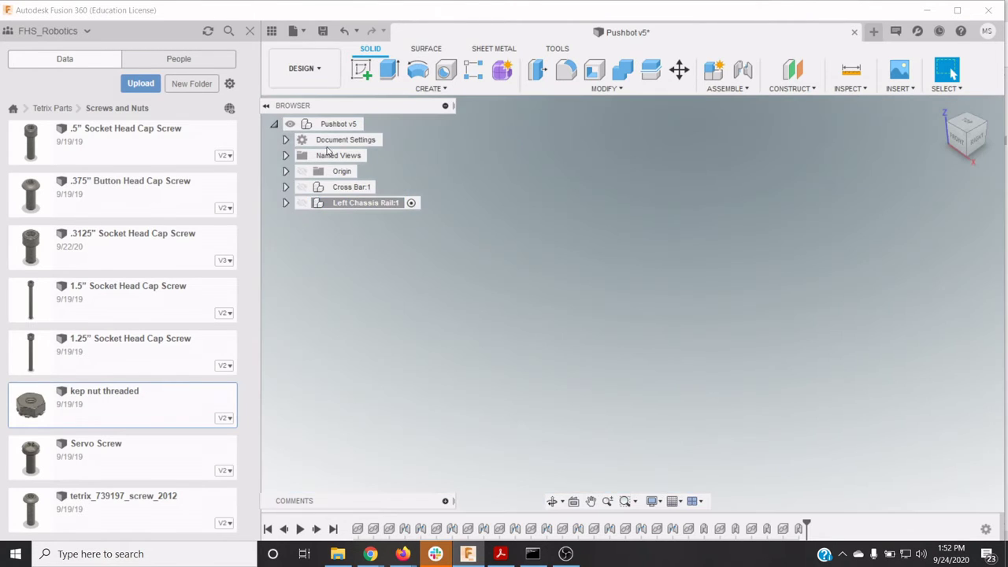
{"action": "left_click", "coordinate": [346, 125]}
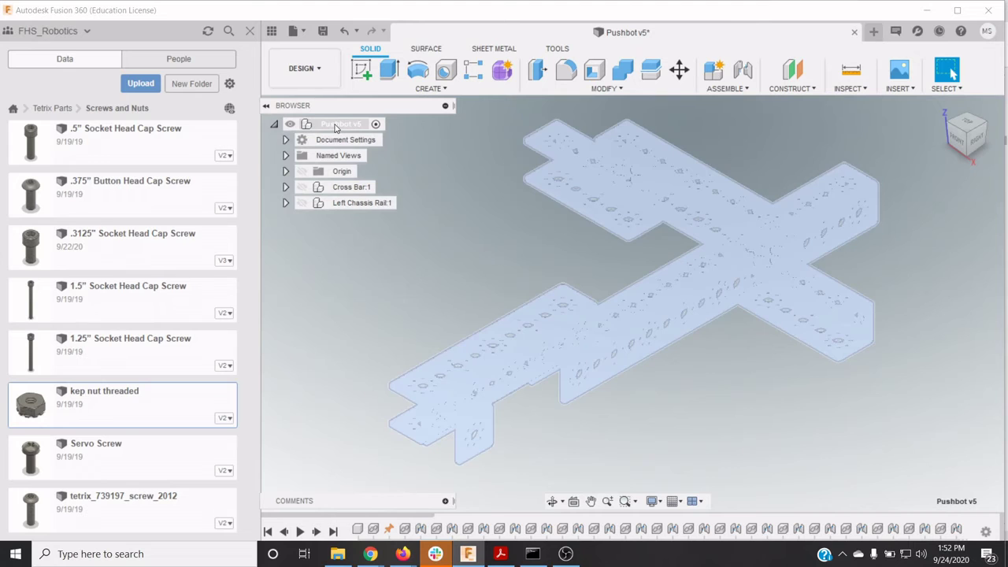
Create and activate an internal component under Pushbot named Right Chassis Rail, copying the name from the Step 2 heading of the build guide in Chrome
{"action": "right_click", "coordinate": [336, 126]}
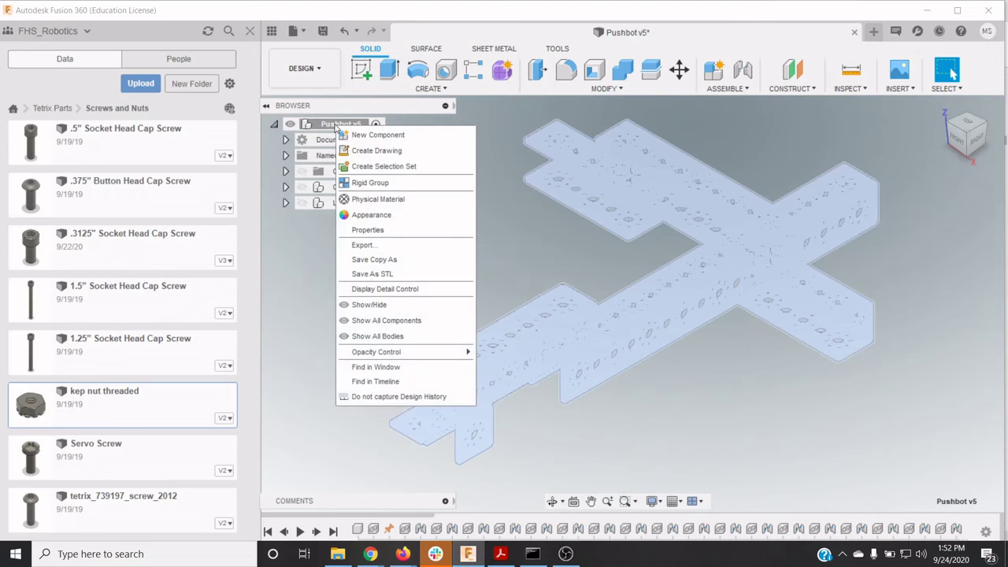
{"action": "left_click", "coordinate": [354, 136]}
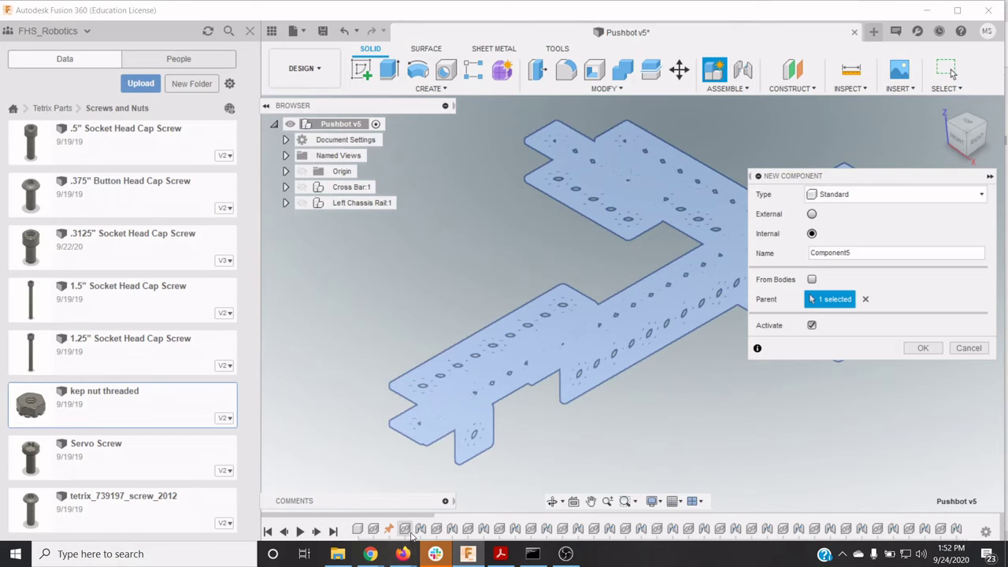
{"action": "mouse_move", "coordinate": [402, 555]}
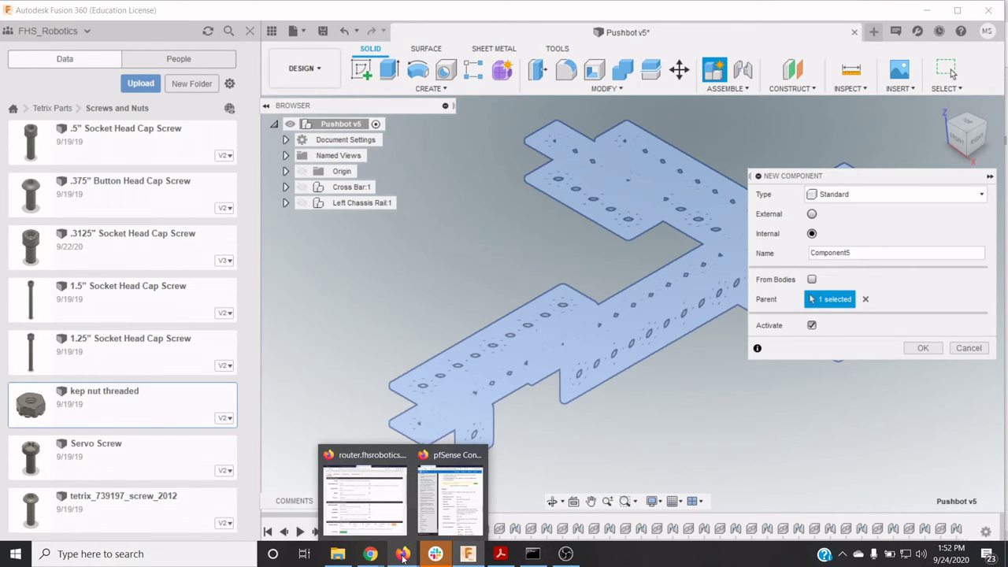
{"action": "mouse_move", "coordinate": [370, 553]}
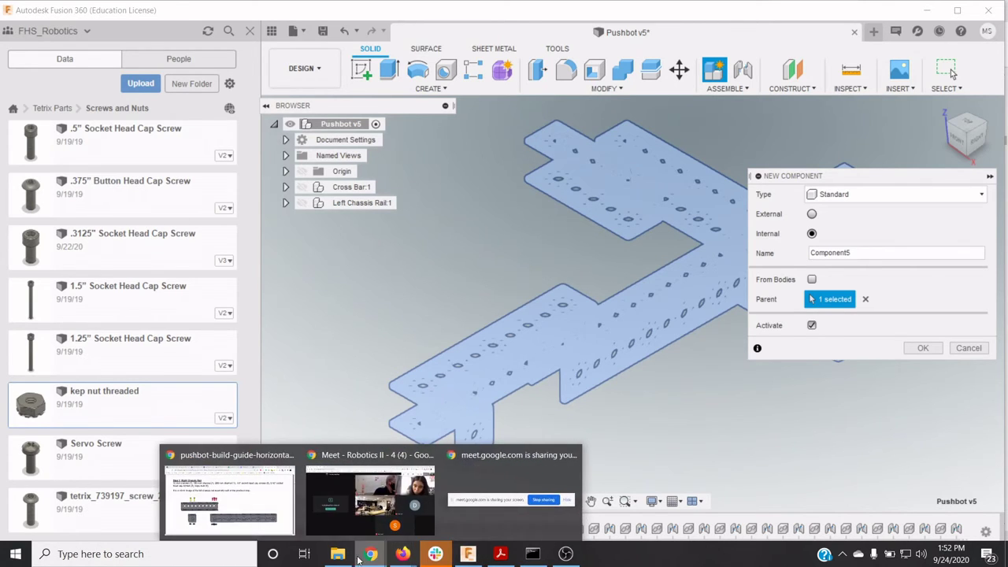
{"action": "left_click", "coordinate": [242, 516]}
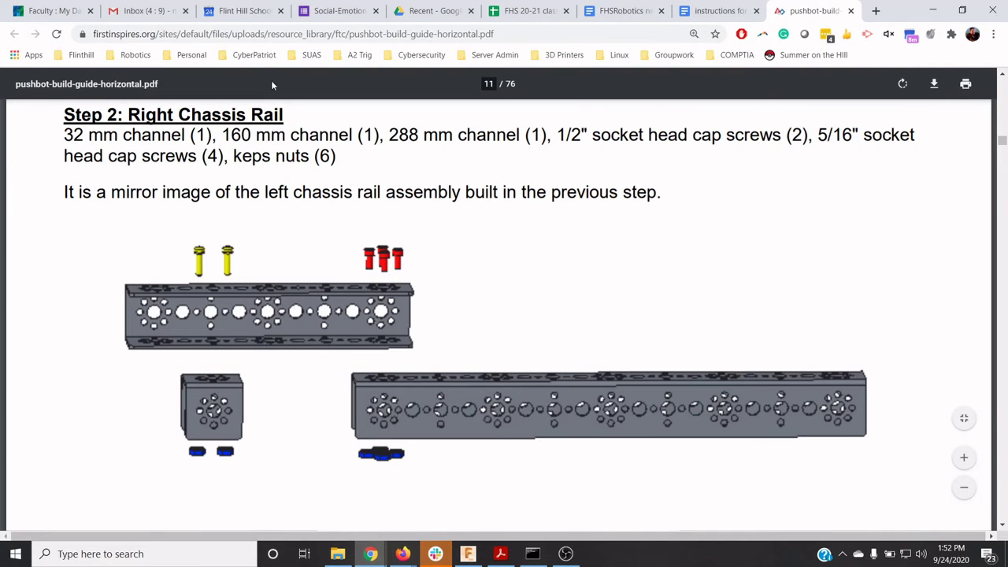
{"action": "left_click_drag", "start_coordinate": [289, 120], "coordinate": [131, 126]}
{"action": "key", "text": "ctrl+c"}
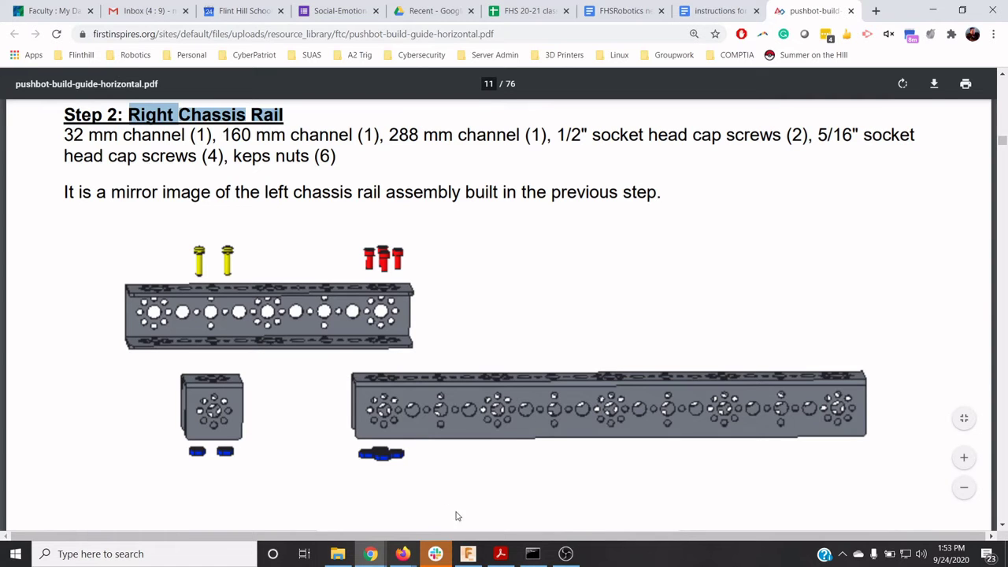
{"action": "left_click", "coordinate": [468, 554]}
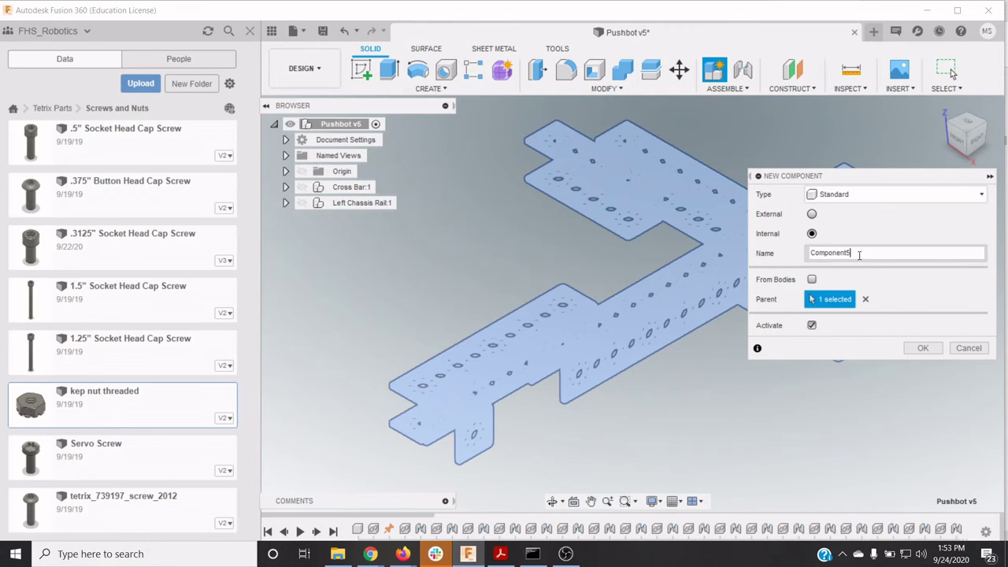
{"action": "left_click_drag", "start_coordinate": [853, 252], "coordinate": [809, 253]}
{"action": "key", "text": "ctrl+v"}
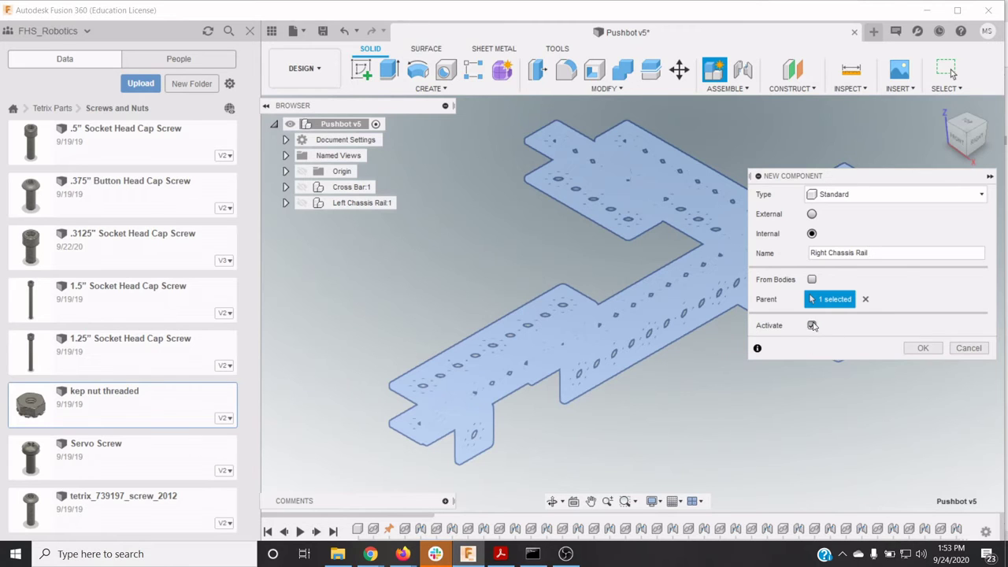
{"action": "left_click", "coordinate": [922, 348]}
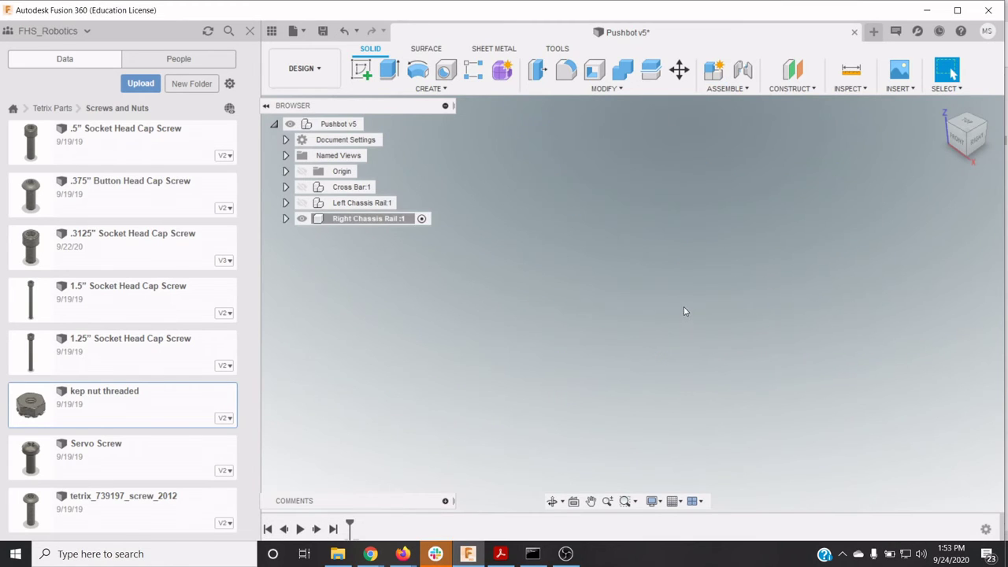
Expand the Right Chassis Rail component and return to the Tetrix Parts folder
{"action": "left_click", "coordinate": [285, 218]}
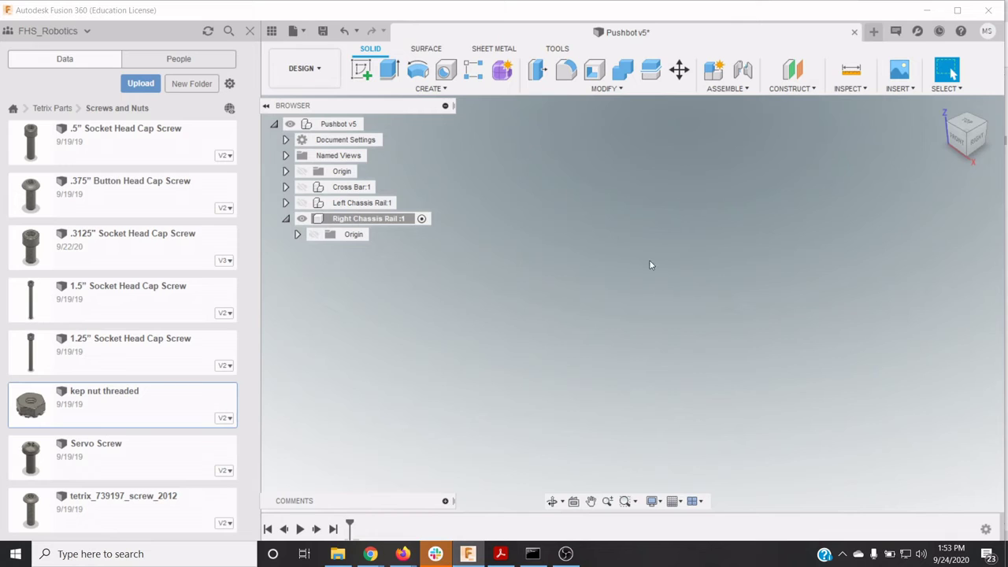
{"action": "left_click", "coordinate": [61, 110]}
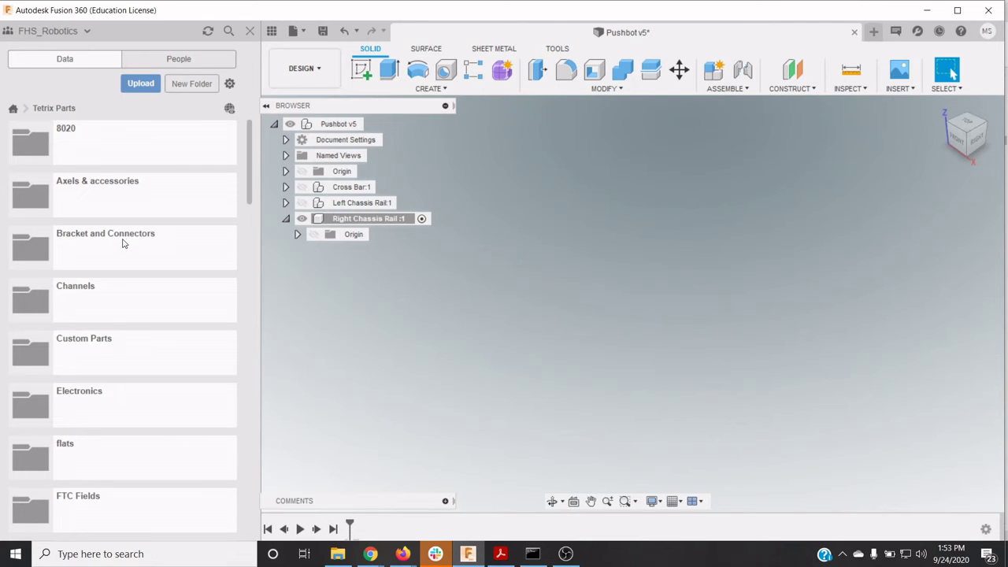
{"action": "right_click", "coordinate": [352, 204]}
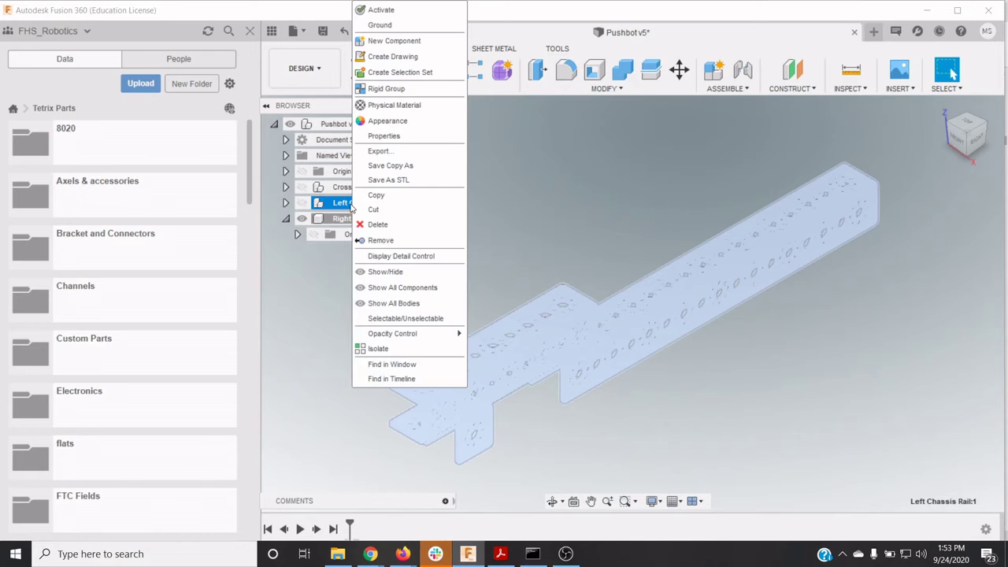
{"action": "left_click", "coordinate": [376, 194]}
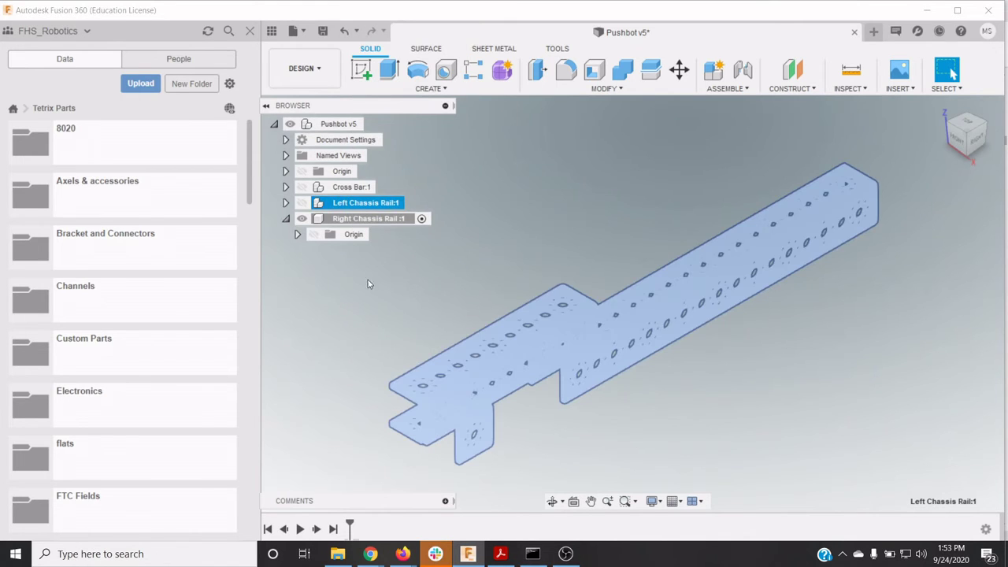
{"action": "left_click", "coordinate": [347, 350]}
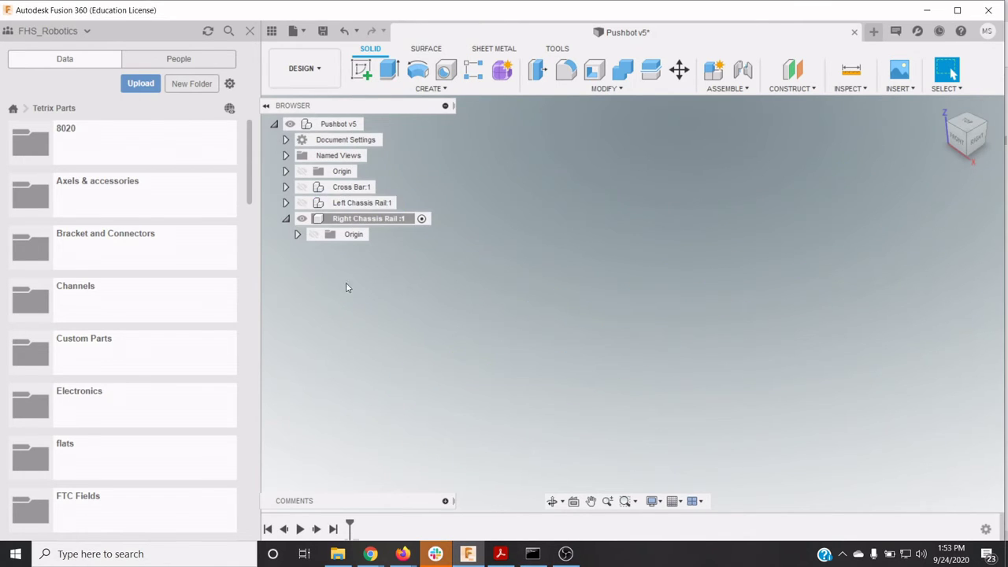
Insert channel 288-mm from the Channels folder into the Right Chassis Rail, rotated -90 degrees about X, and ground it
{"action": "left_click", "coordinate": [108, 296]}
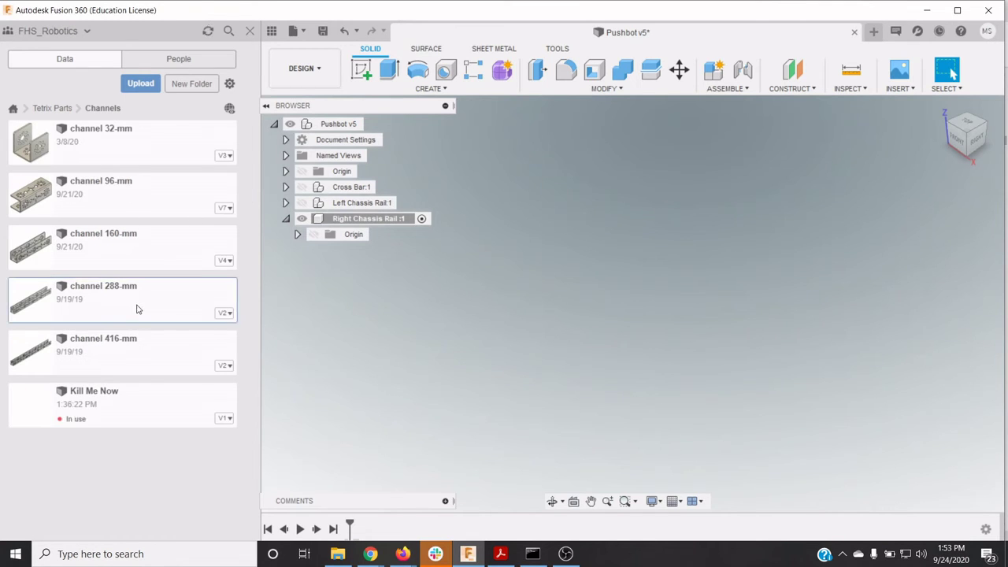
{"action": "right_click", "coordinate": [136, 308]}
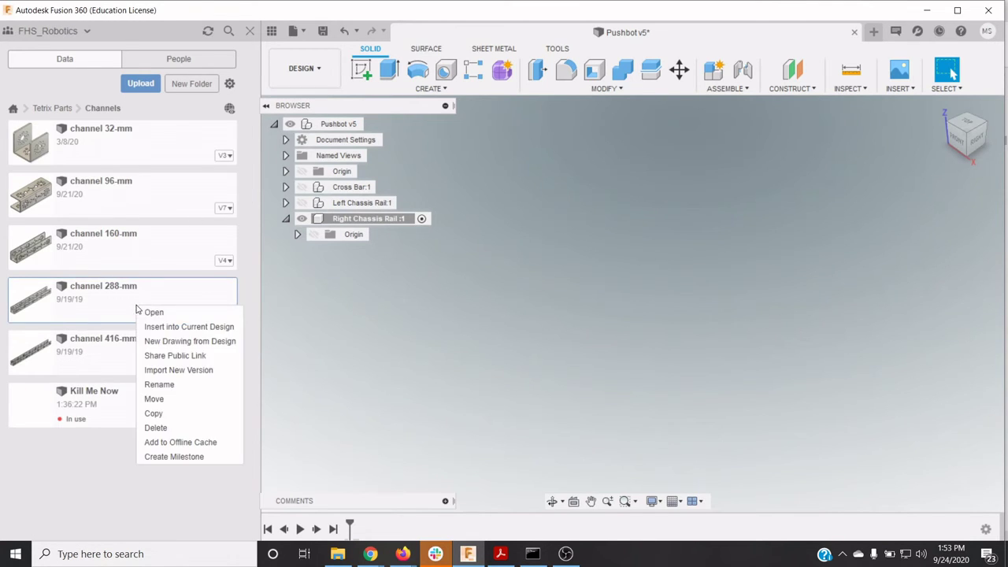
{"action": "left_click", "coordinate": [189, 336]}
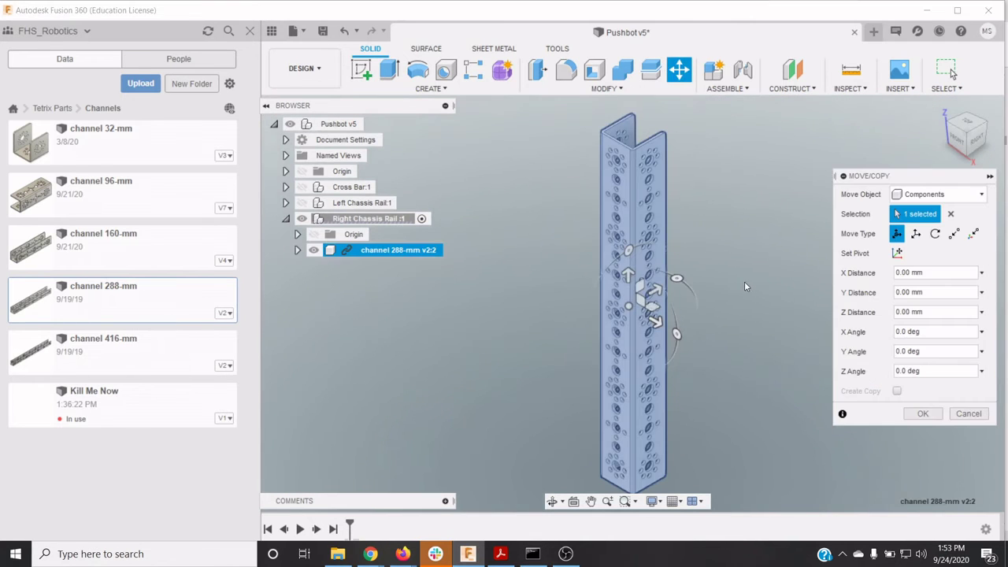
{"action": "left_click_drag", "start_coordinate": [627, 251], "coordinate": [693, 267]}
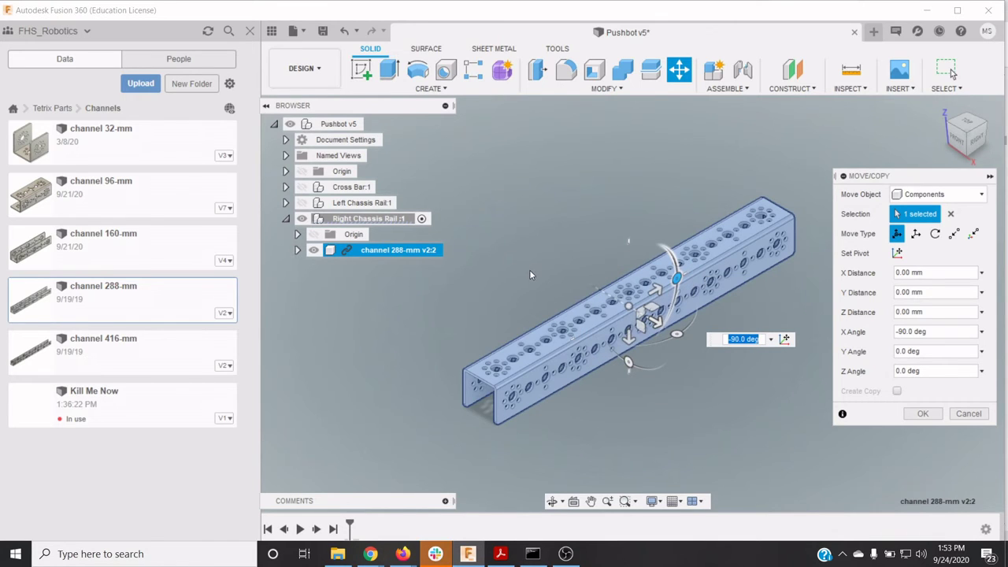
{"action": "left_click", "coordinate": [922, 413]}
{"action": "right_click", "coordinate": [400, 250]}
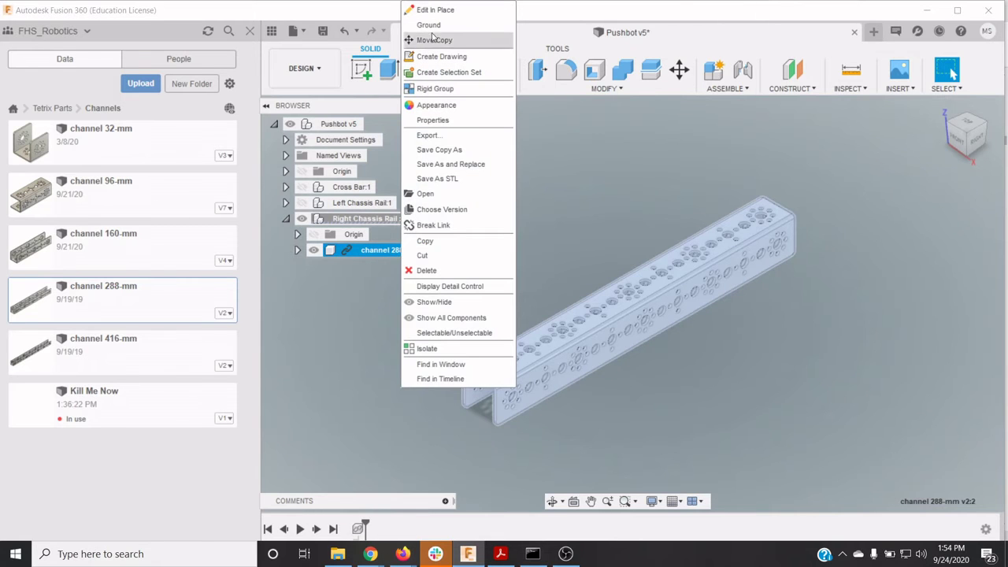
{"action": "key", "text": "Escape"}
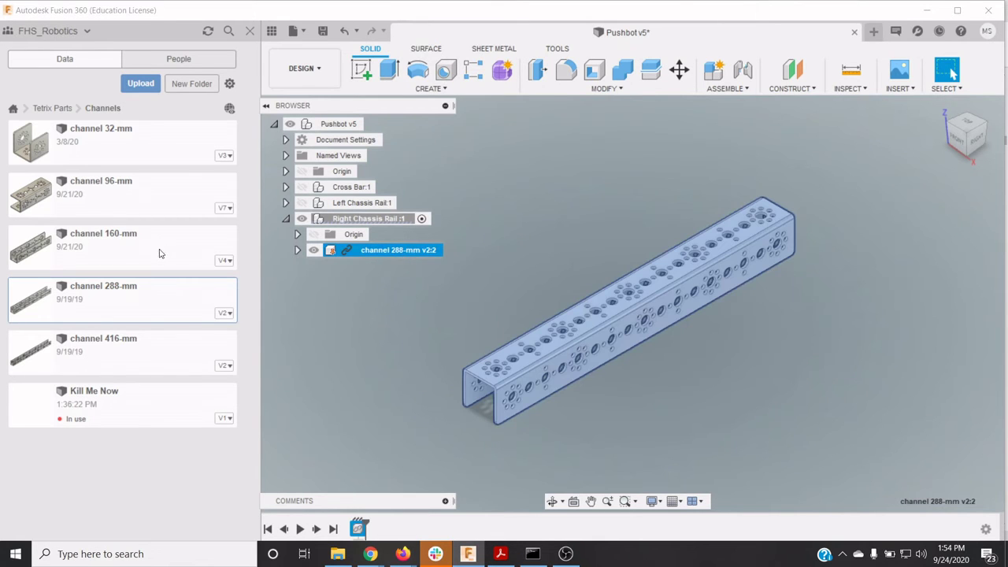
Insert channel 160-mm, rotate it -90 degrees about X and then -90 degrees about Z, and move it -200 mm along Z
{"action": "right_click", "coordinate": [153, 257]}
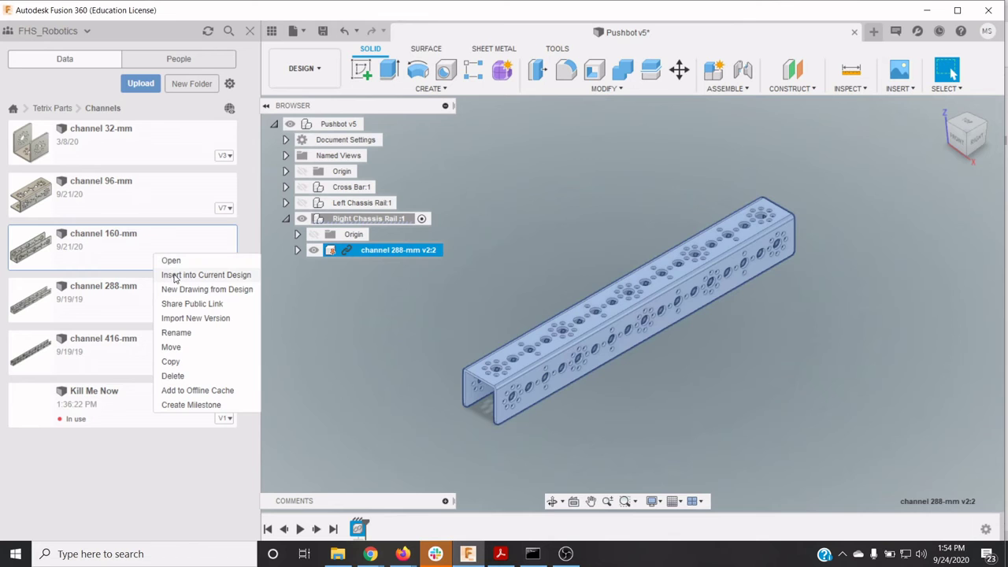
{"action": "left_click", "coordinate": [174, 275]}
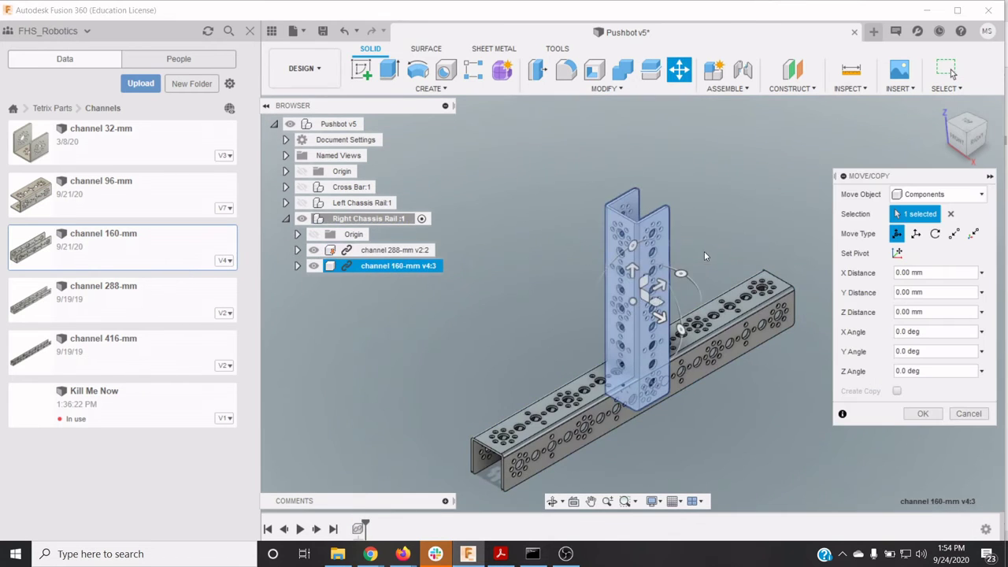
{"action": "left_click_drag", "start_coordinate": [632, 247], "coordinate": [710, 256]}
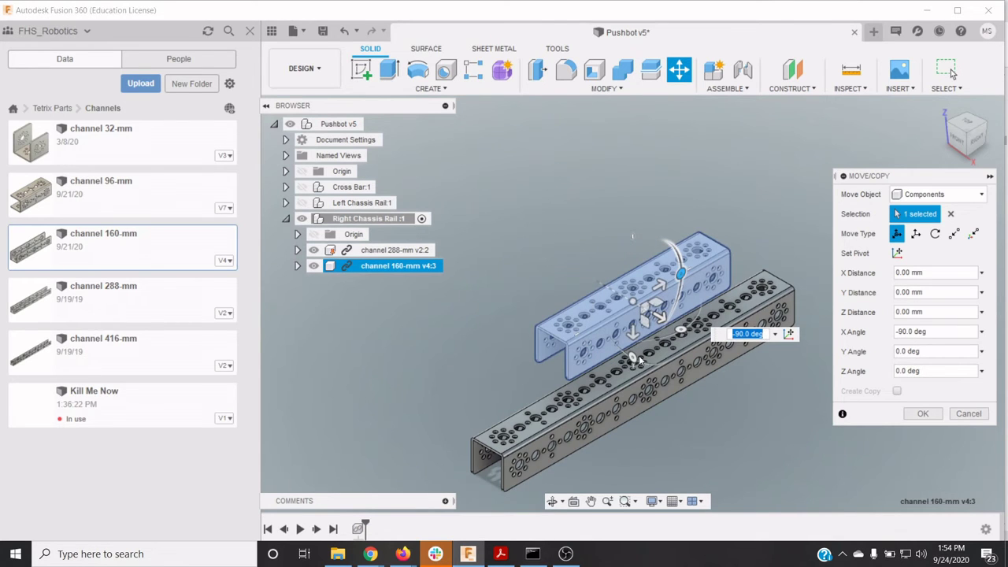
{"action": "left_click_drag", "start_coordinate": [632, 357], "coordinate": [715, 333]}
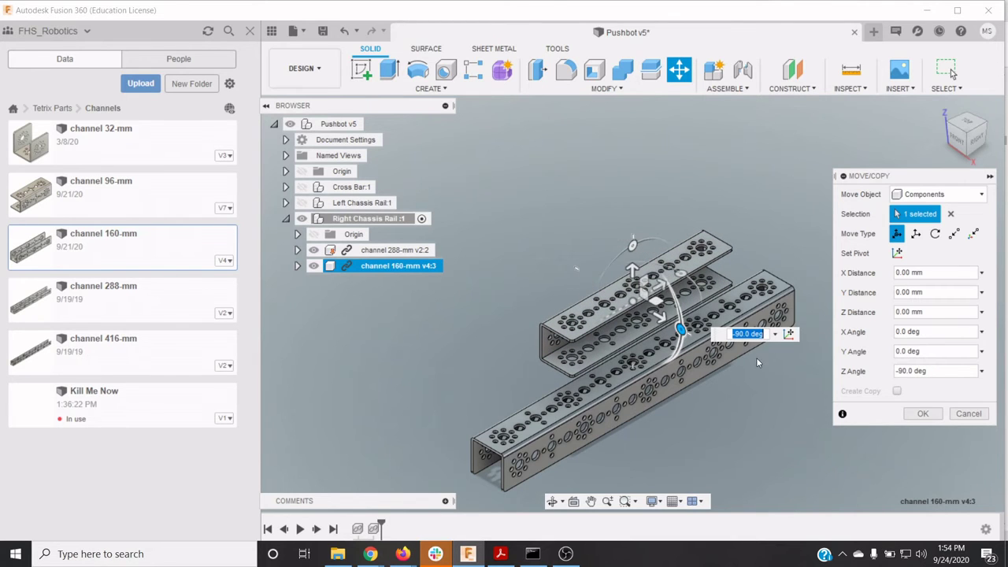
{"action": "left_click_drag", "start_coordinate": [674, 290], "coordinate": [473, 386]}
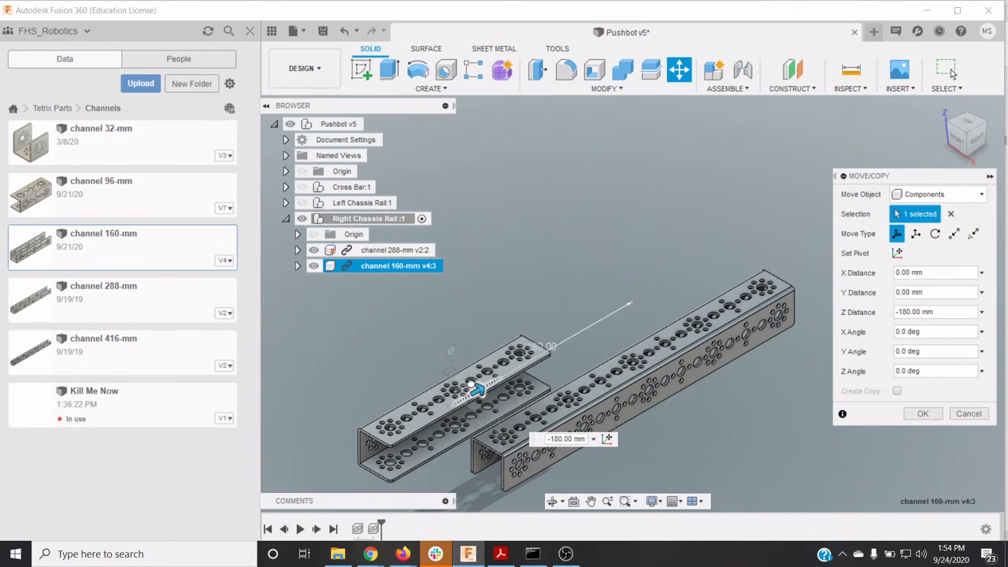
{"action": "left_click_drag", "start_coordinate": [470, 386], "coordinate": [454, 400]}
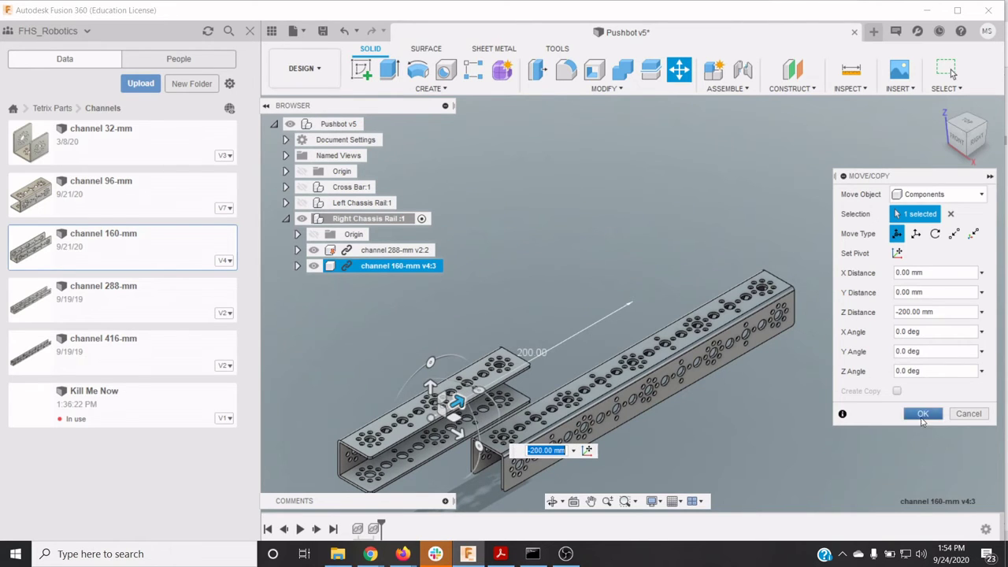
{"action": "left_click", "coordinate": [922, 413]}
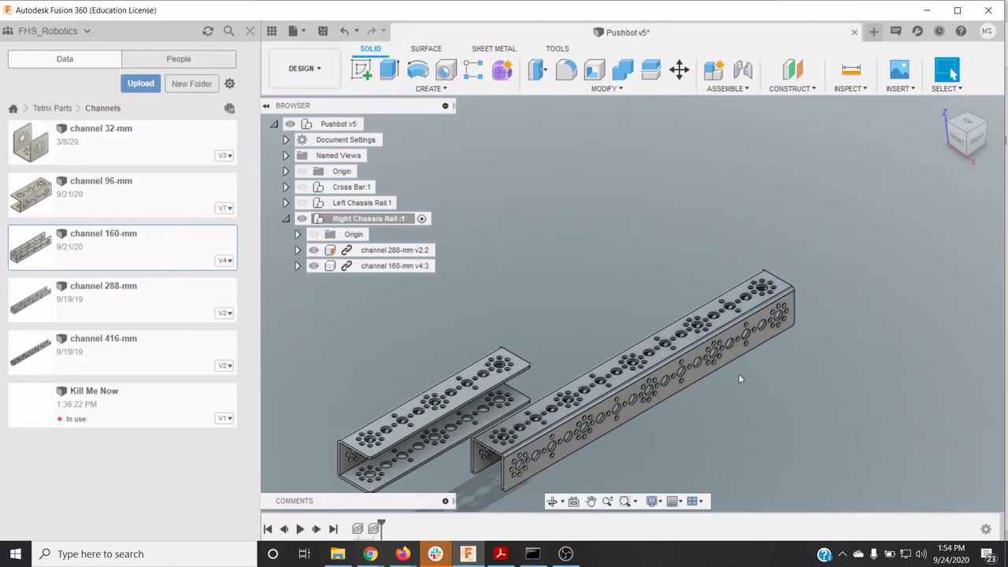
Insert channel 32-mm rotated -90 degrees about X, move it -270 mm along Z, and lower it below the 160 mm channel
{"action": "right_click", "coordinate": [100, 145]}
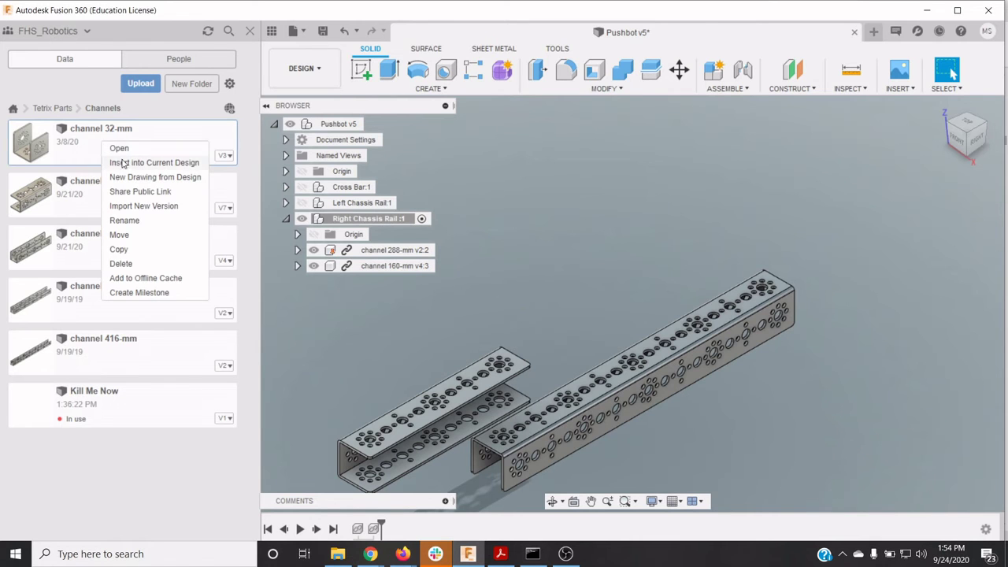
{"action": "left_click", "coordinate": [119, 162]}
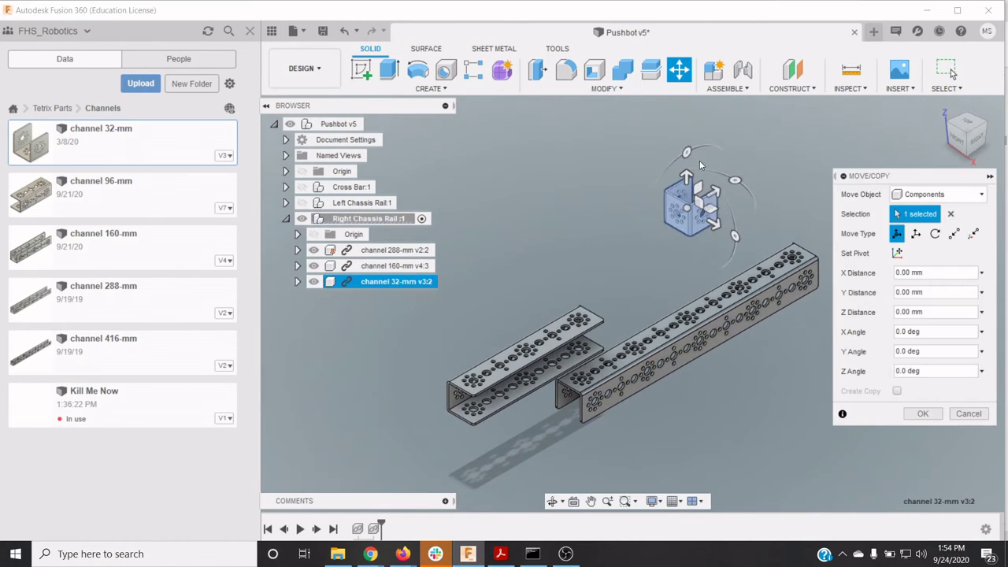
{"action": "left_click_drag", "start_coordinate": [735, 235], "coordinate": [728, 157]}
{"action": "mouse_move", "coordinate": [735, 175]}
{"action": "left_mouse_down"}
{"action": "mouse_move", "coordinate": [734, 193]}
{"action": "mouse_move", "coordinate": [735, 179]}
{"action": "left_mouse_up"}
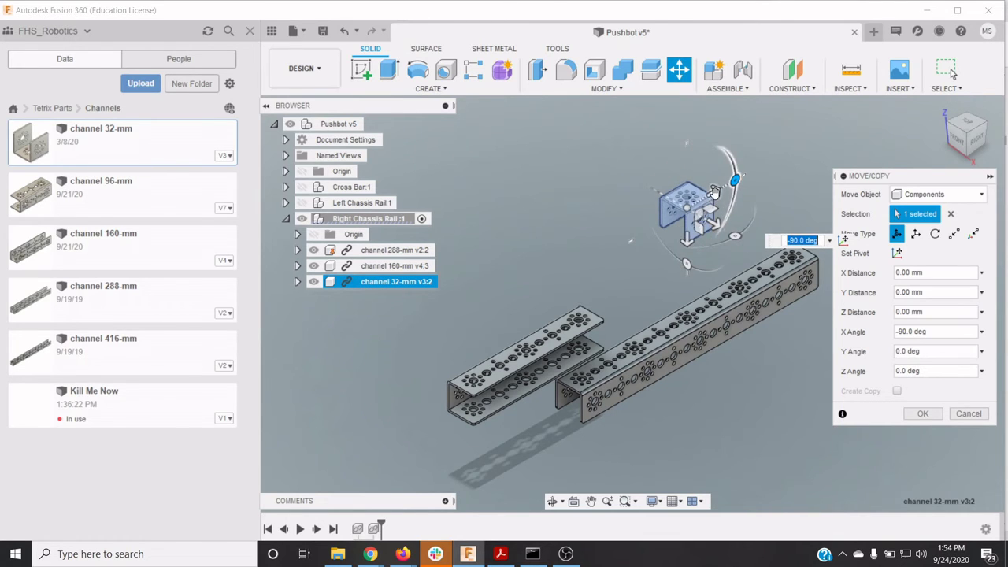
{"action": "left_click_drag", "start_coordinate": [685, 210], "coordinate": [492, 316]}
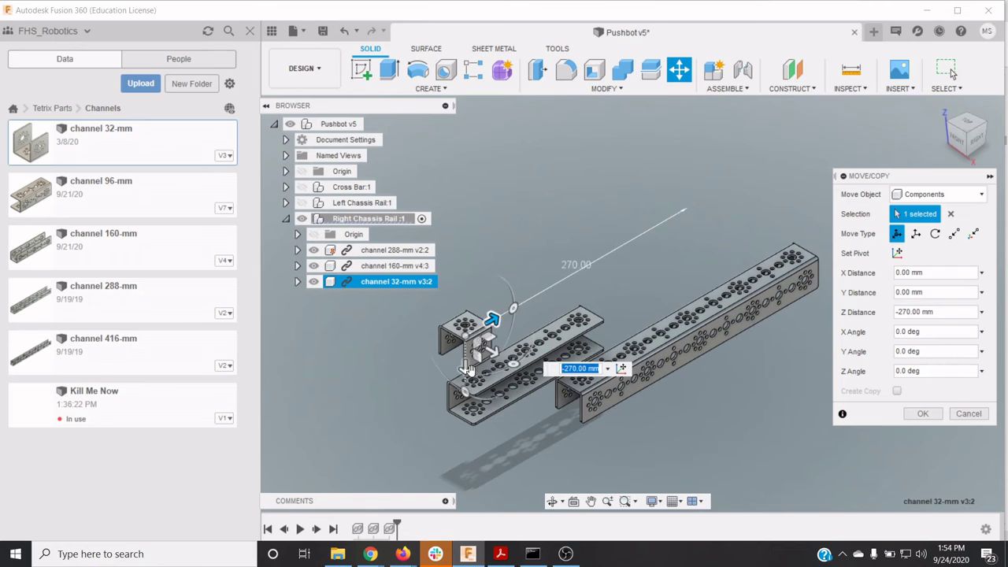
{"action": "left_click_drag", "start_coordinate": [468, 368], "coordinate": [466, 482]}
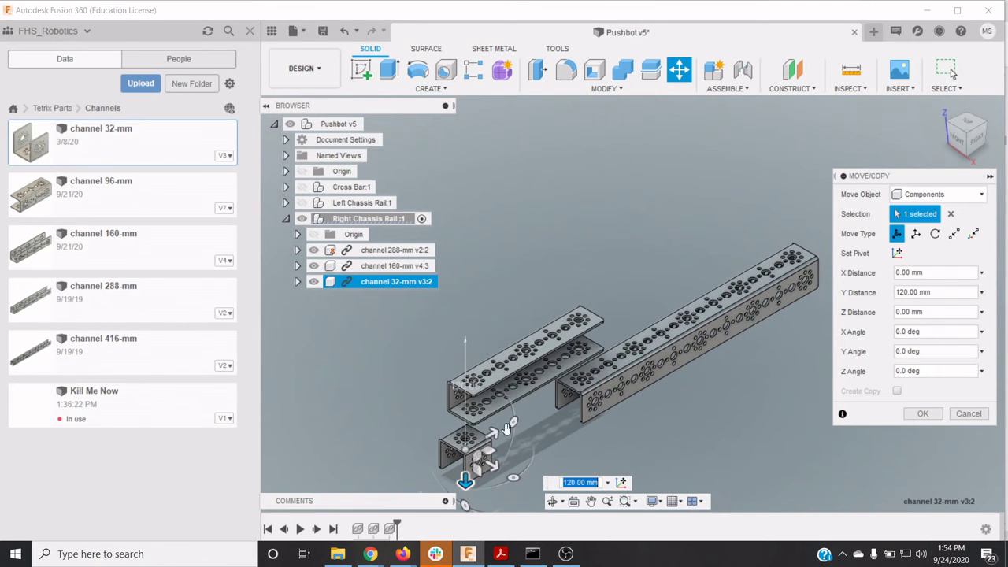
{"action": "left_click_drag", "start_coordinate": [464, 482], "coordinate": [465, 506]}
{"action": "left_click", "coordinate": [923, 413]}
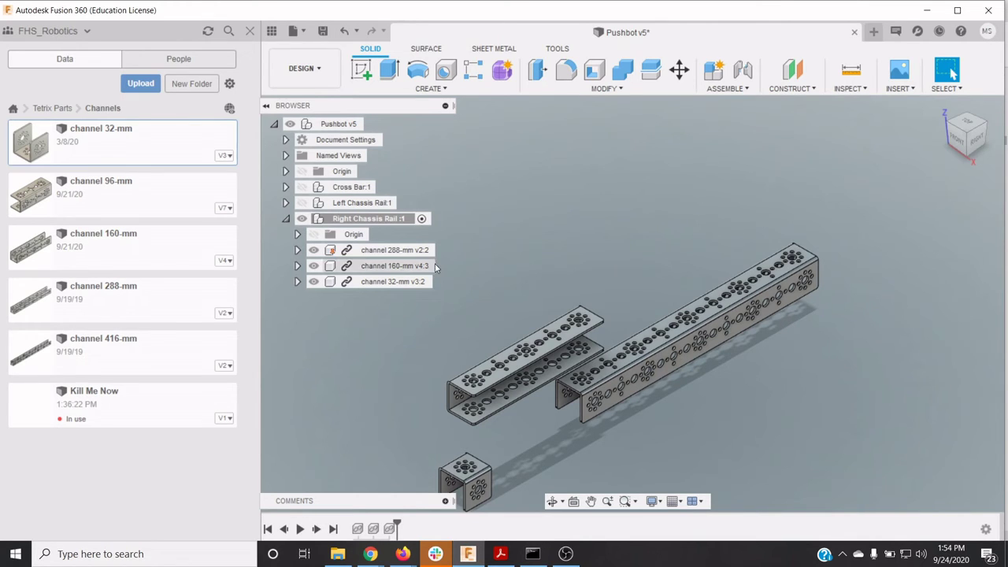
Join the end hole of the 160 mm channel's lower flange to the near end hole on top of the 288 mm channel at -90 degrees
{"action": "left_click", "coordinate": [721, 88]}
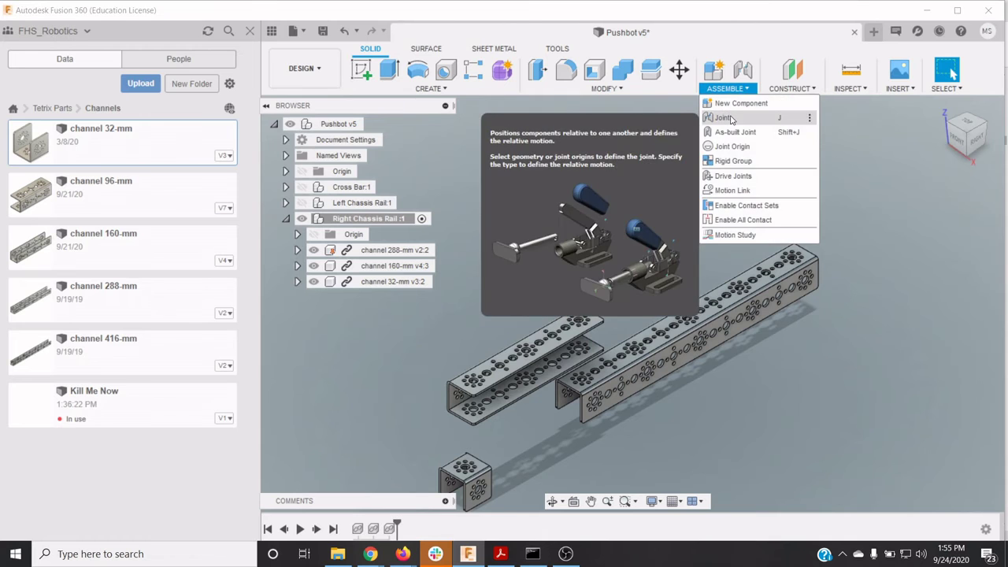
{"action": "left_click", "coordinate": [722, 117]}
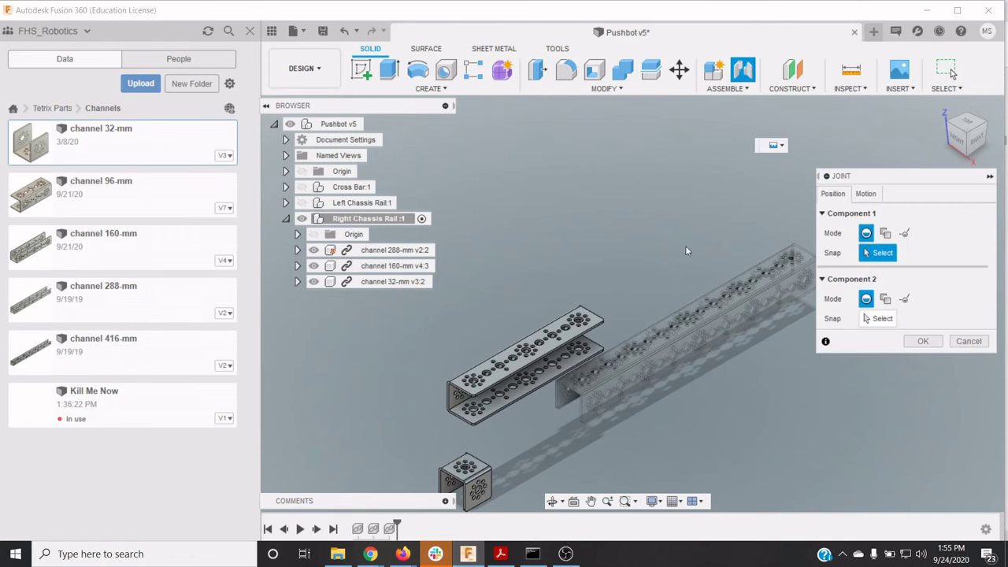
{"action": "left_click", "coordinate": [976, 147]}
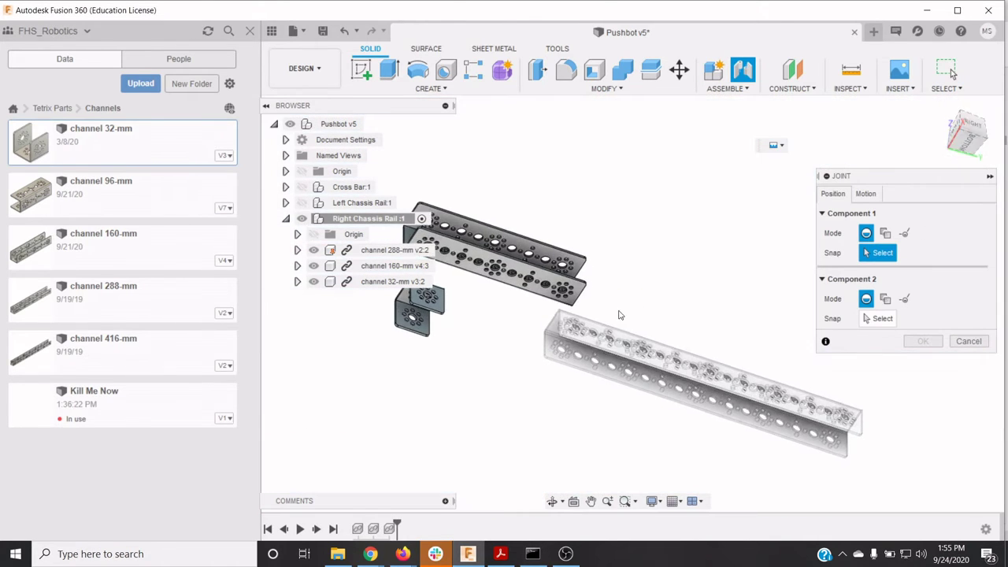
{"action": "scroll", "coordinate": [571, 289], "scroll_direction": "up", "scroll_amount": 10}
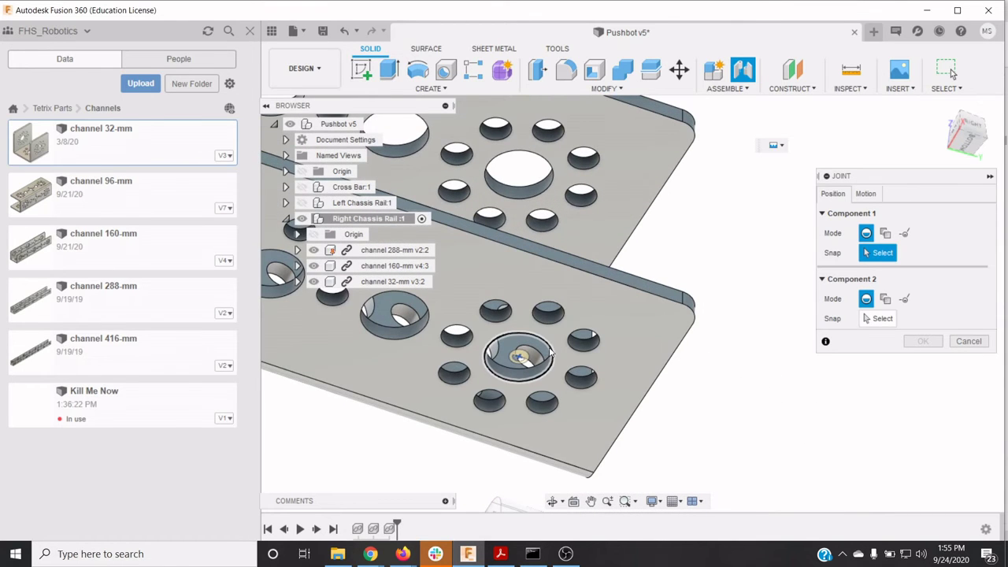
{"action": "left_click", "coordinate": [550, 353]}
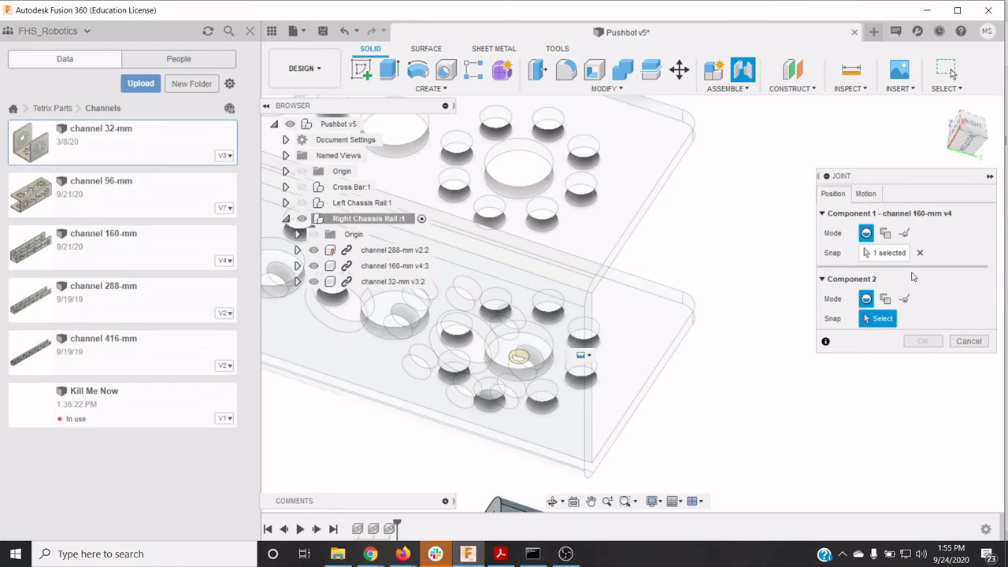
{"action": "left_click_drag", "start_coordinate": [964, 144], "coordinate": [962, 183]}
{"action": "scroll", "coordinate": [624, 314], "scroll_direction": "down", "scroll_amount": 5}
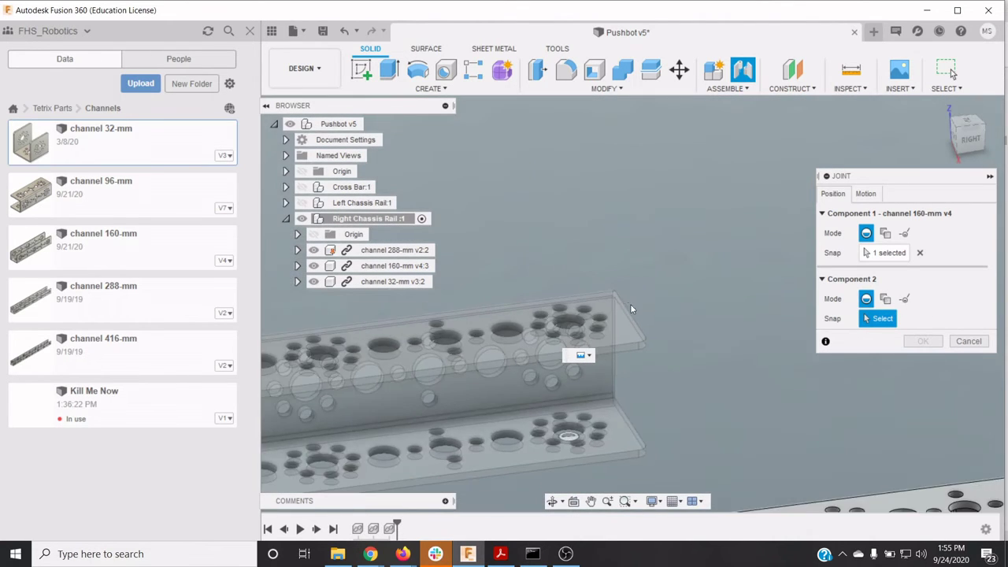
{"action": "scroll", "coordinate": [620, 442], "scroll_direction": "up", "scroll_amount": 2}
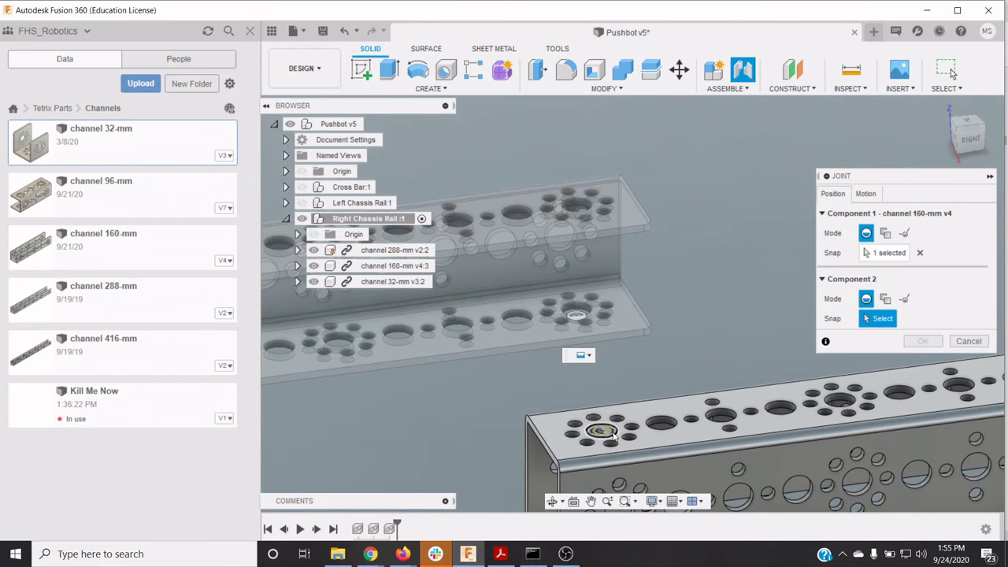
{"action": "left_click", "coordinate": [612, 435]}
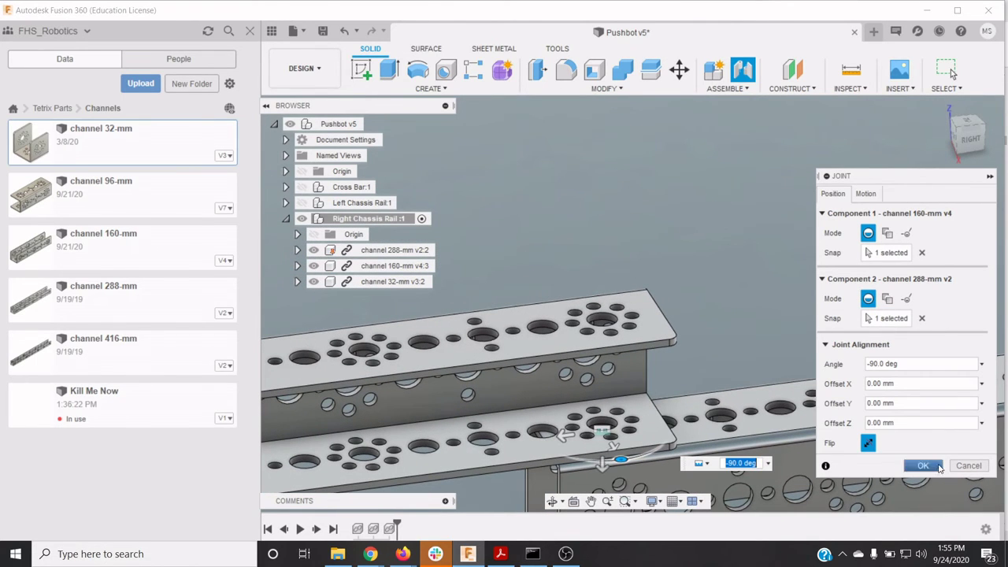
{"action": "left_click", "coordinate": [923, 465]}
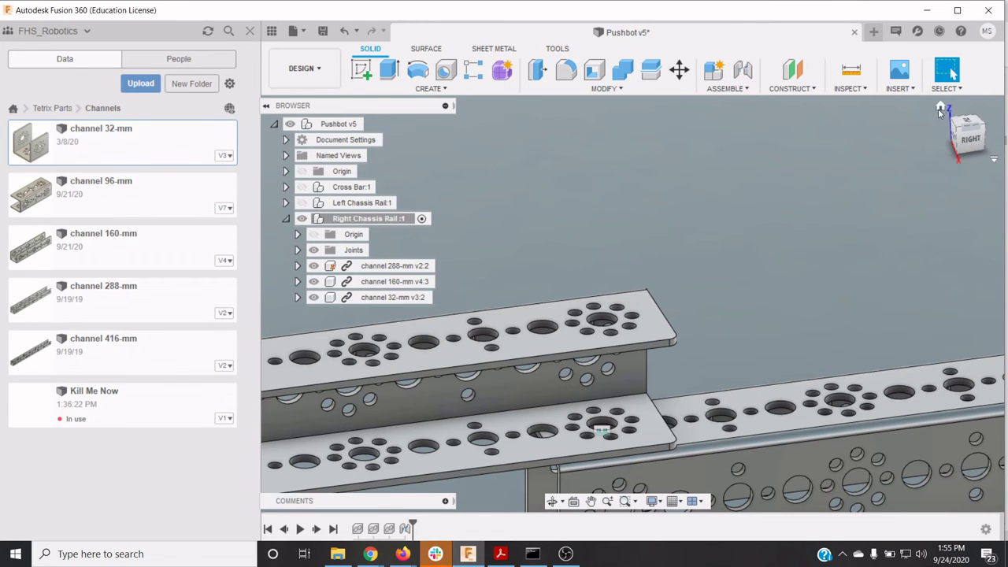
Hide the 288 mm and 160 mm channels and start a joint from the centre hole on top of the 32 mm channel
{"action": "left_click", "coordinate": [941, 107]}
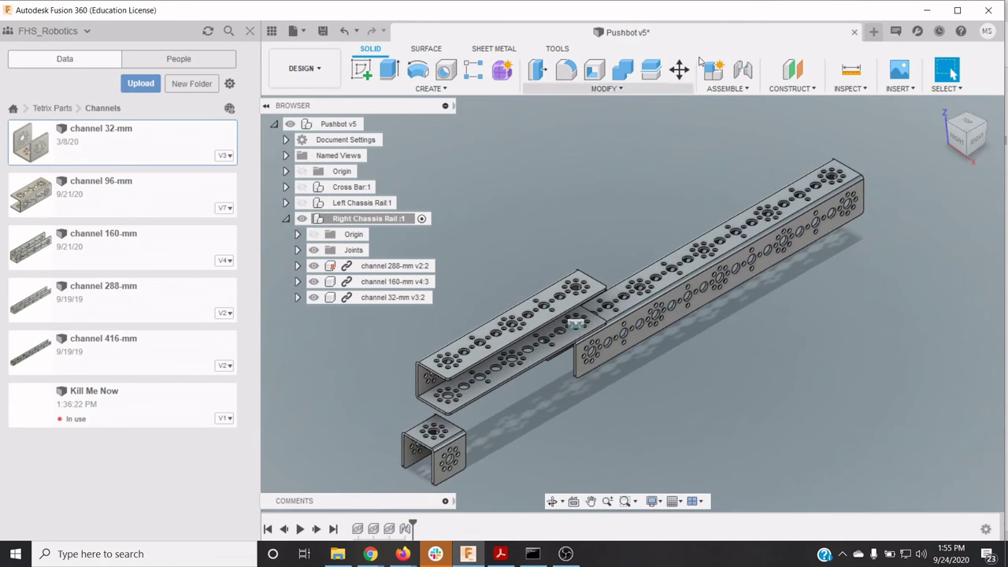
{"action": "left_click", "coordinate": [745, 90]}
{"action": "left_click", "coordinate": [743, 117]}
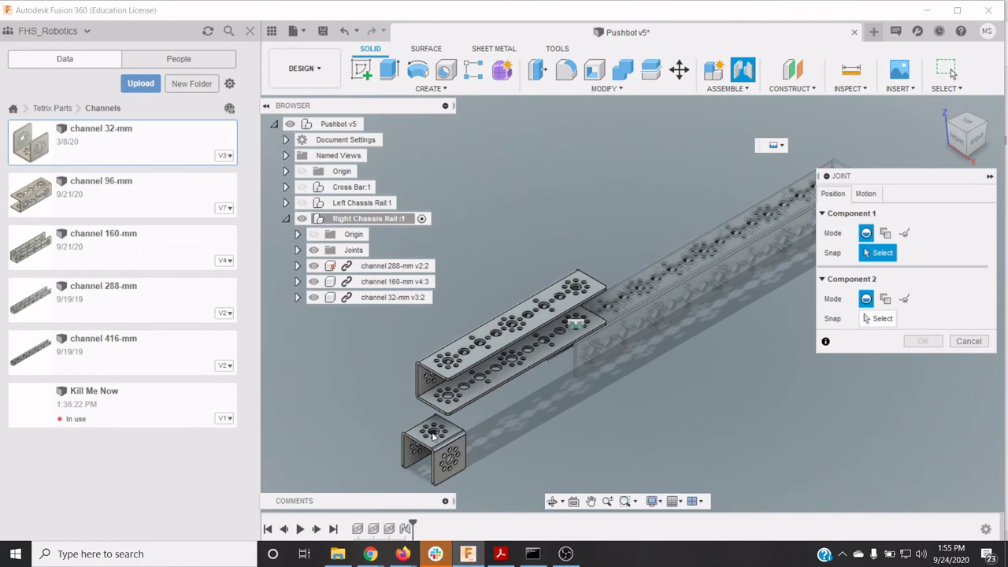
{"action": "left_click", "coordinate": [313, 281]}
{"action": "left_click", "coordinate": [313, 265]}
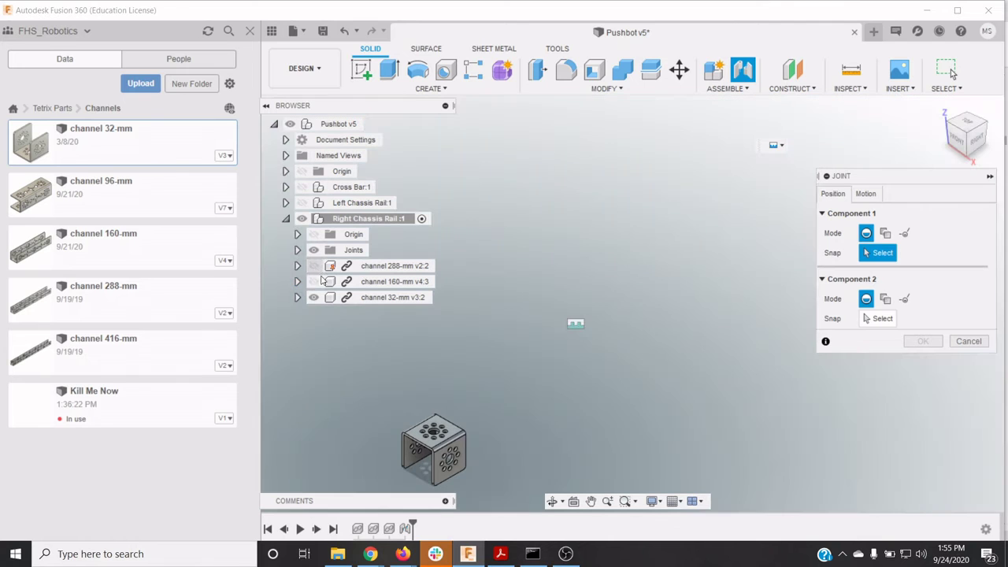
{"action": "scroll", "coordinate": [434, 437], "scroll_direction": "up", "scroll_amount": 5}
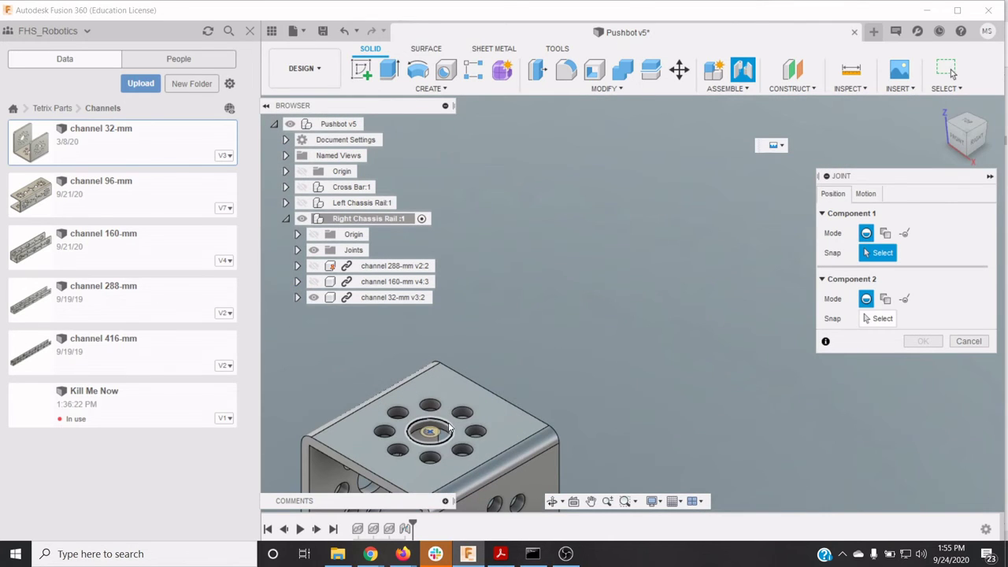
{"action": "left_click", "coordinate": [447, 429]}
Join the 32 mm channel flipped at -90 degrees under the third large hole of the 160 mm channel's lower flange, with all channels shown
{"action": "left_click", "coordinate": [313, 281]}
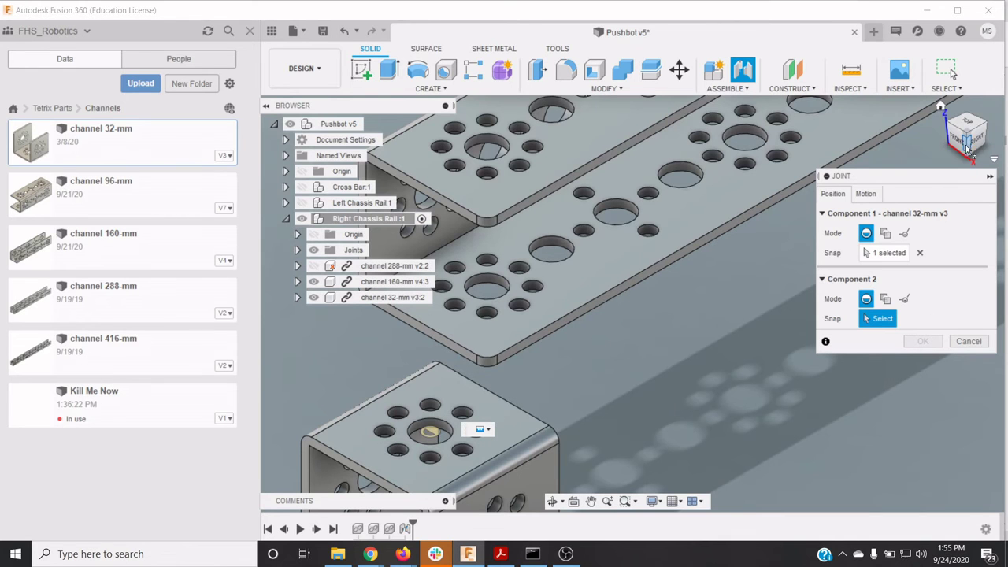
{"action": "mouse_move", "coordinate": [968, 147]}
{"action": "left_mouse_down"}
{"action": "mouse_move", "coordinate": [965, 124]}
{"action": "mouse_move", "coordinate": [960, 142]}
{"action": "left_mouse_up"}
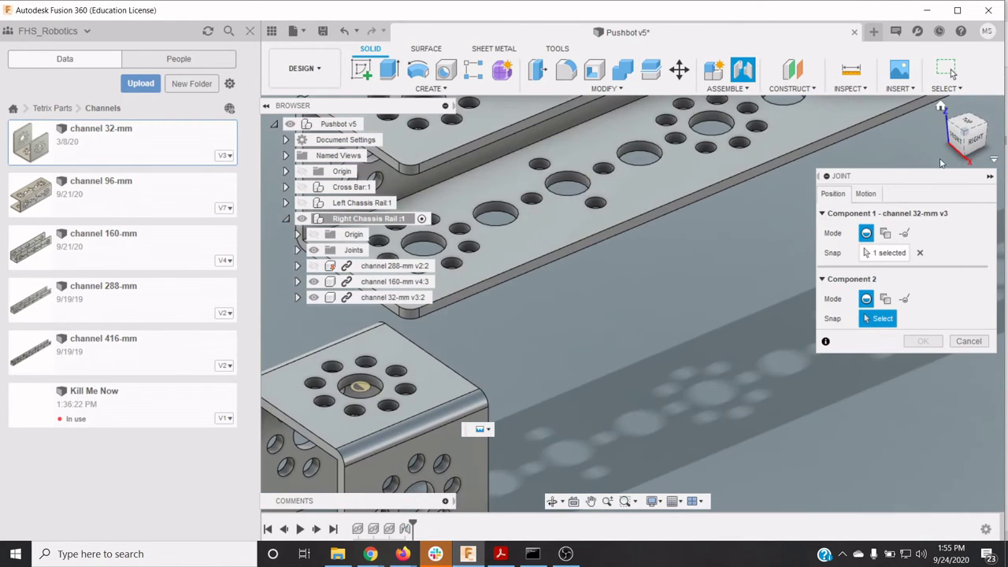
{"action": "left_click", "coordinate": [974, 140]}
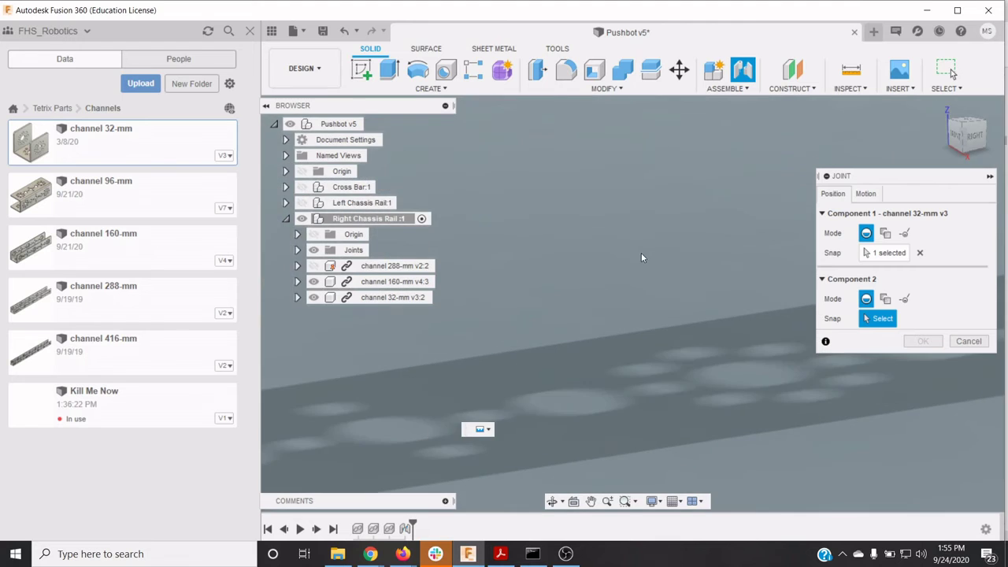
{"action": "scroll", "coordinate": [666, 281], "scroll_direction": "down", "scroll_amount": 5}
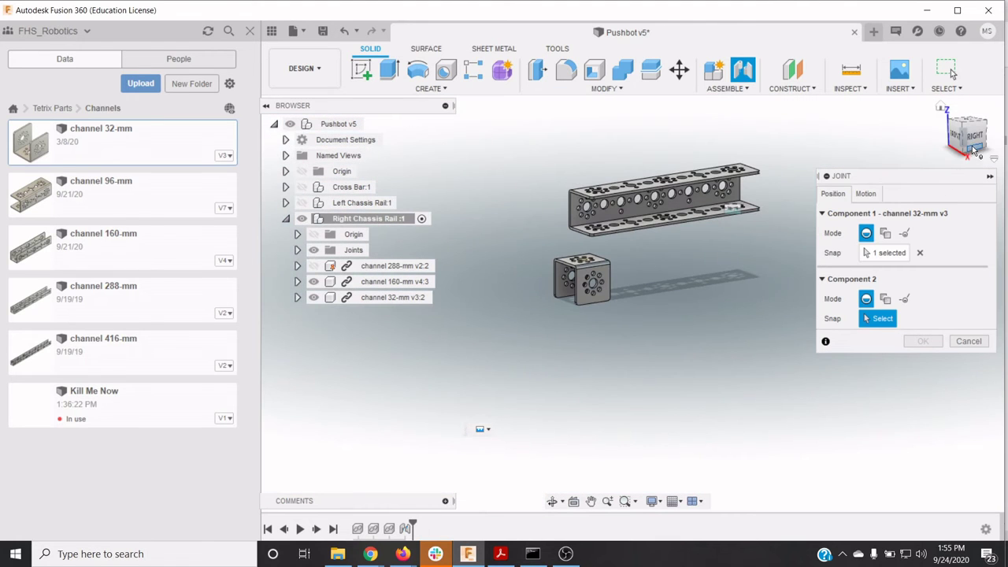
{"action": "left_click_drag", "start_coordinate": [974, 148], "coordinate": [964, 111]}
{"action": "scroll", "coordinate": [620, 191], "scroll_direction": "up", "scroll_amount": 6}
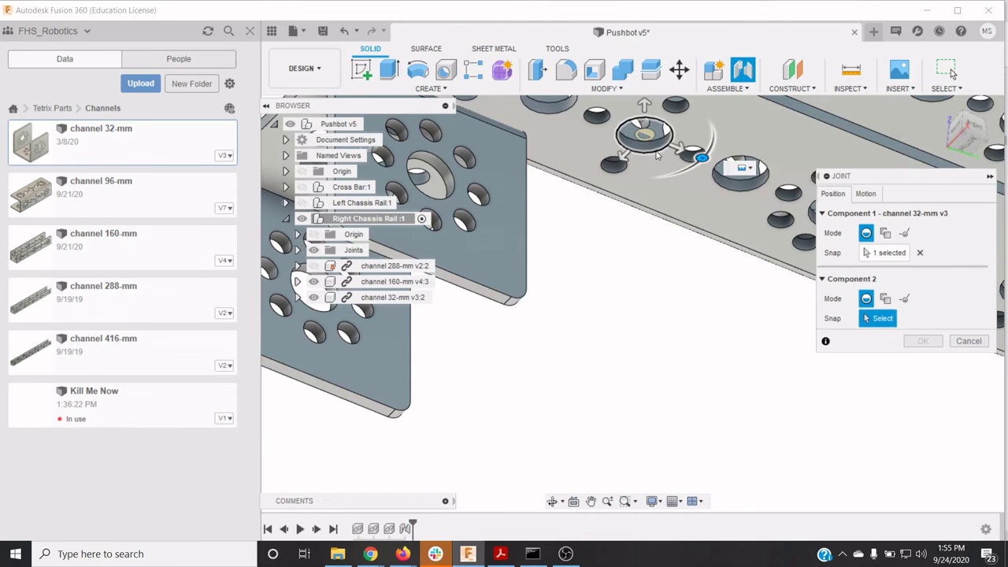
{"action": "left_click", "coordinate": [657, 154]}
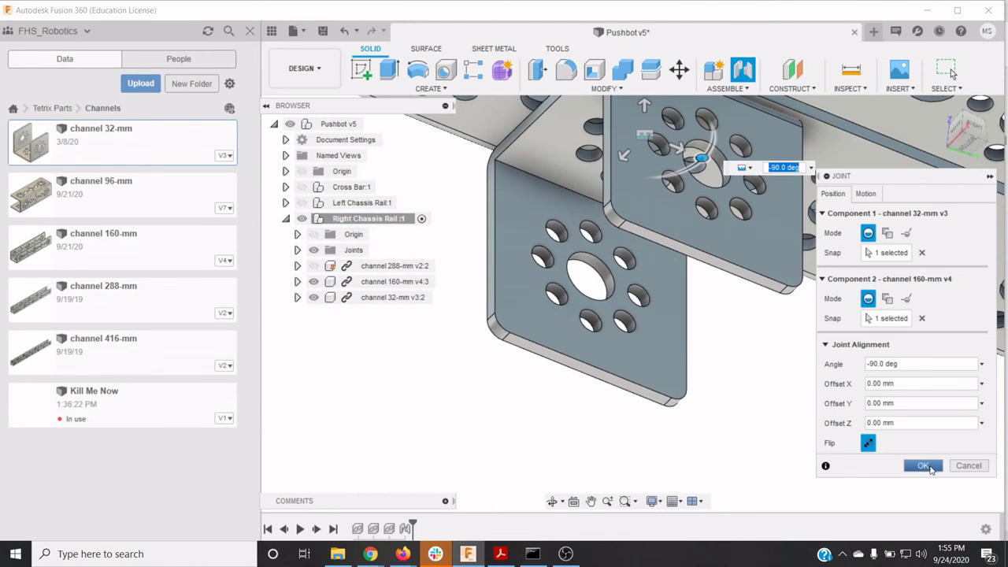
{"action": "left_click", "coordinate": [923, 466]}
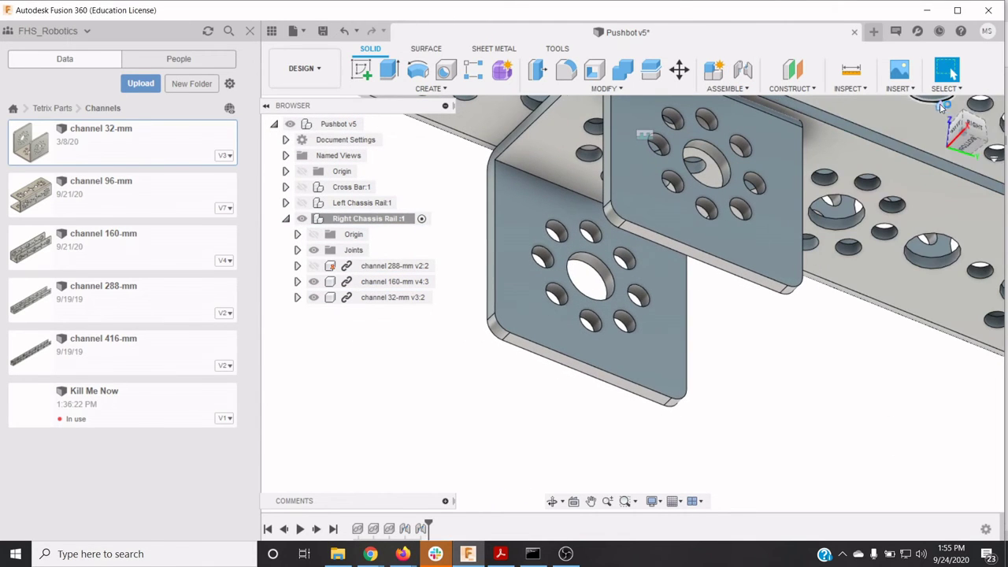
{"action": "left_click", "coordinate": [940, 106]}
{"action": "left_click", "coordinate": [313, 265]}
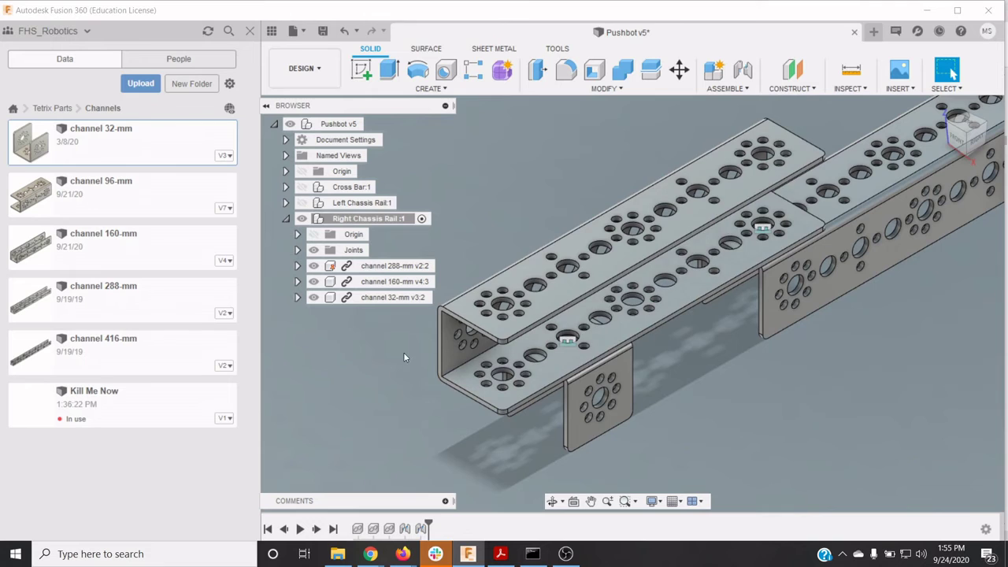
Insert the .3125" Socket Head Cap Screw from the Screws and Nuts folder and rotate it upright
{"action": "left_click", "coordinate": [54, 109]}
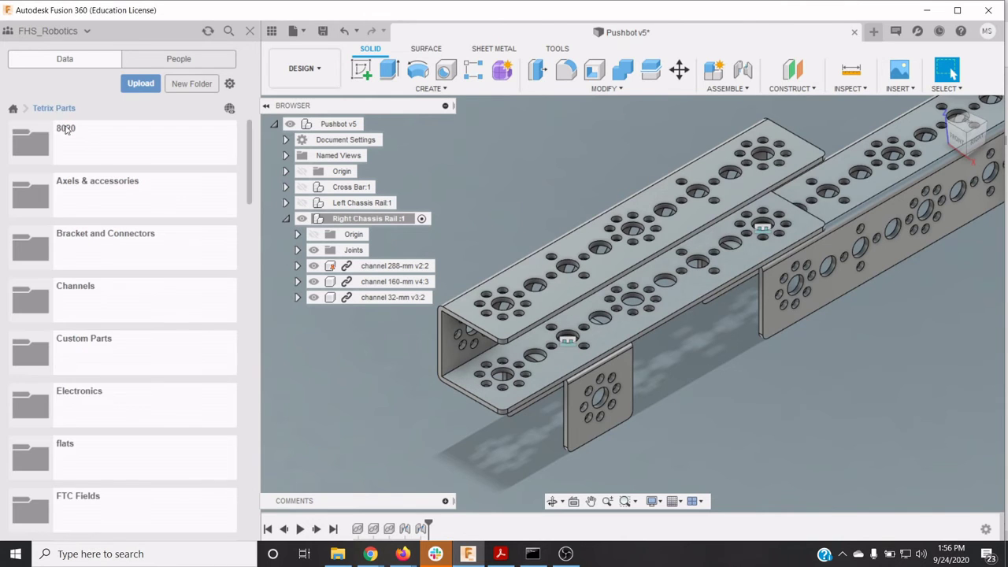
{"action": "scroll", "coordinate": [107, 321], "scroll_direction": "down", "scroll_amount": 6}
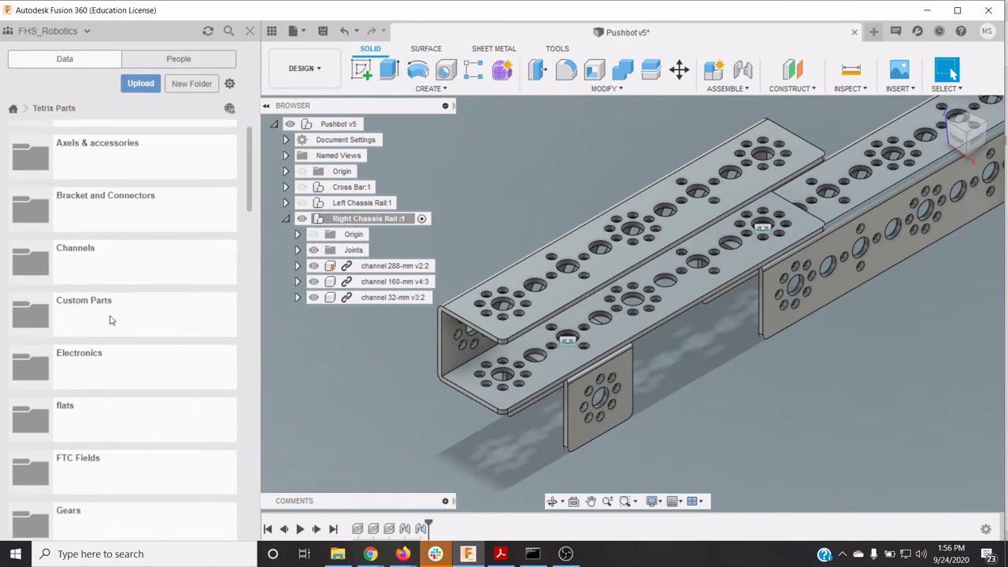
{"action": "scroll", "coordinate": [114, 343], "scroll_direction": "down", "scroll_amount": 3}
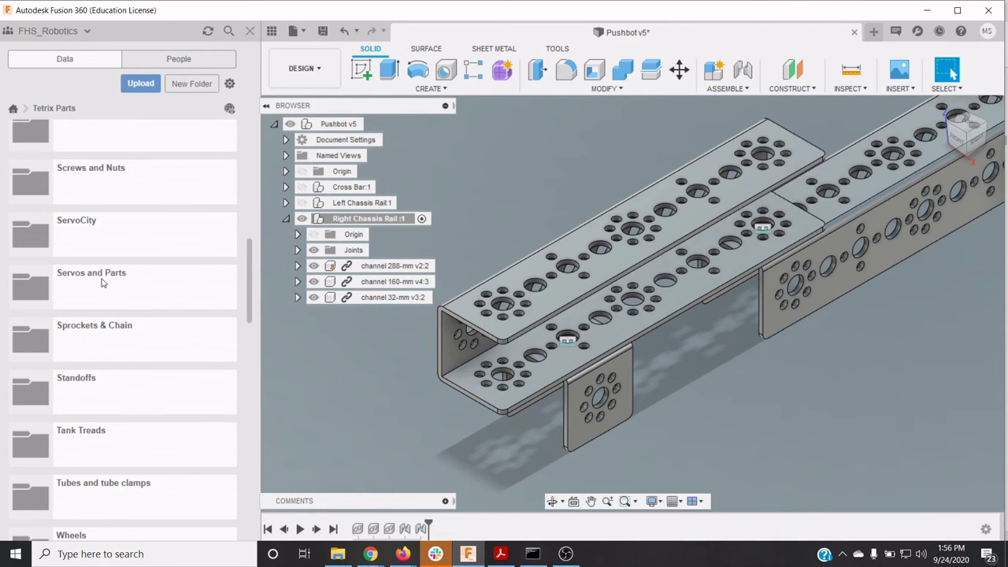
{"action": "left_click", "coordinate": [106, 199]}
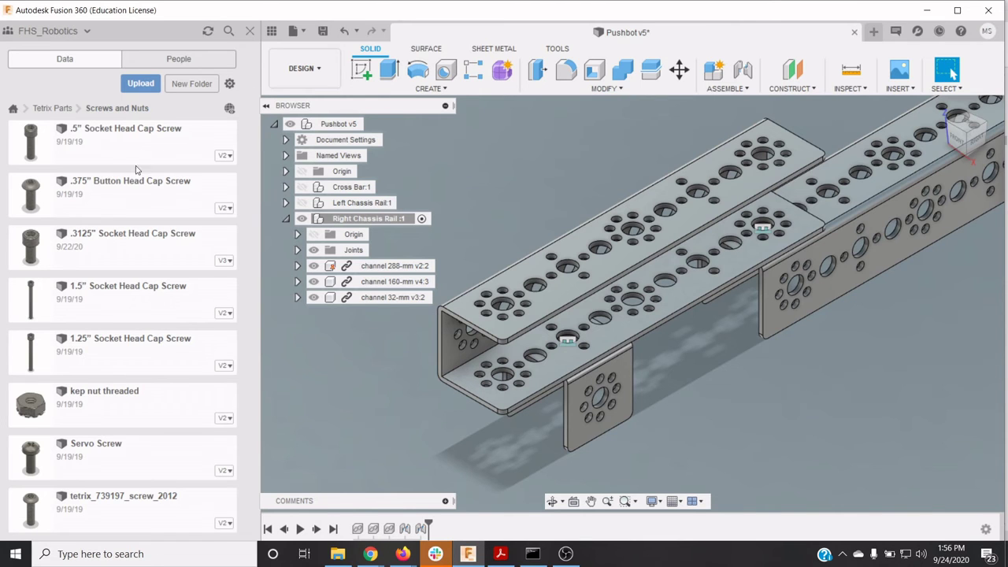
{"action": "right_click", "coordinate": [113, 251]}
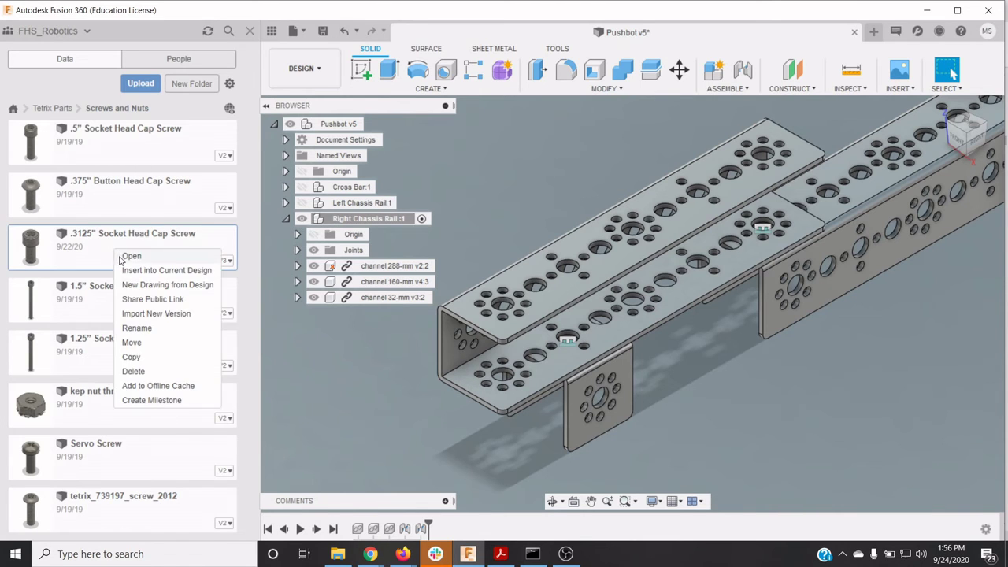
{"action": "left_click", "coordinate": [146, 267]}
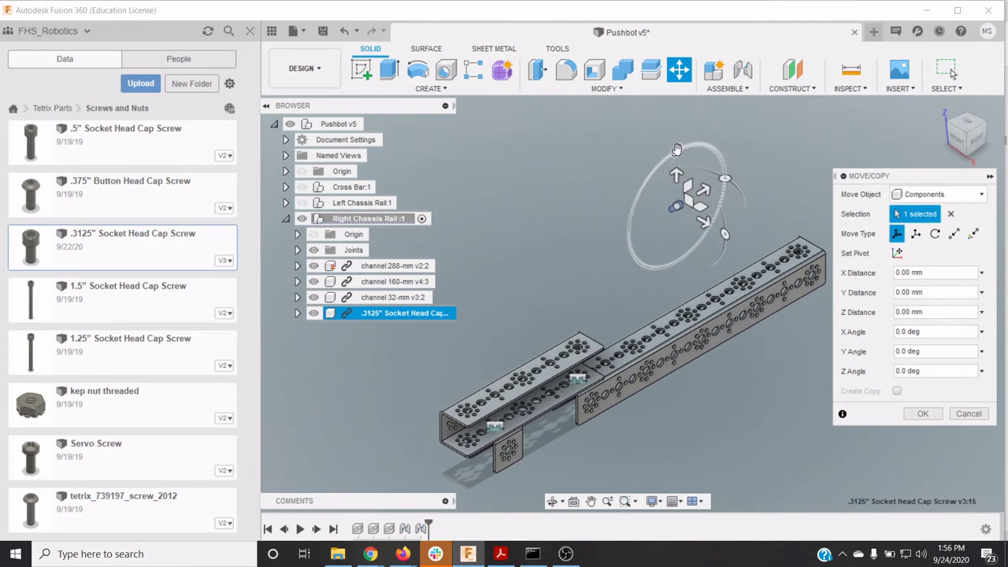
{"action": "left_click_drag", "start_coordinate": [675, 151], "coordinate": [623, 235]}
{"action": "left_click", "coordinate": [923, 416]}
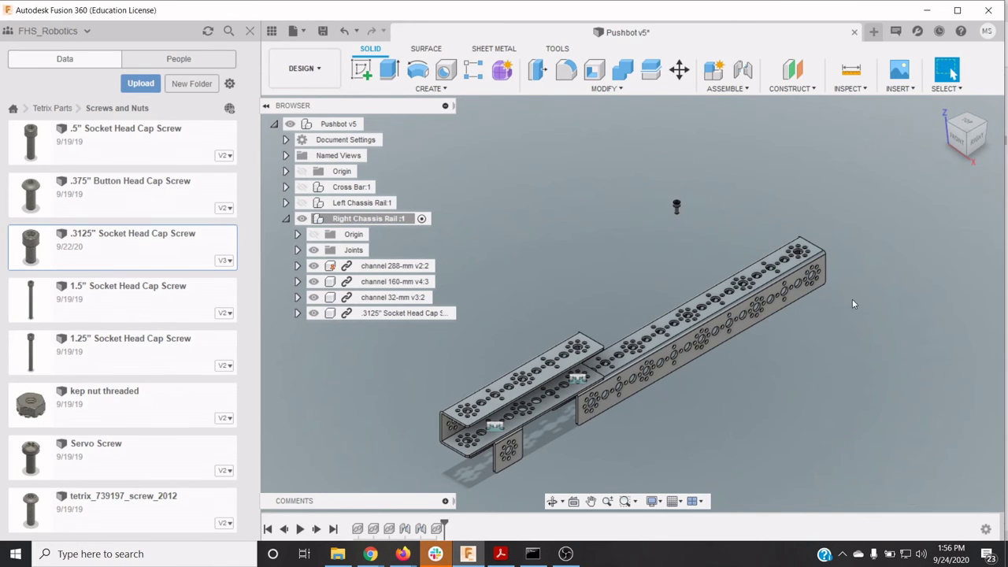
Join the underside of the screw's head to a small rear hole around the 160 mm channel's lower-flange hole over the 288 mm channel
{"action": "left_click", "coordinate": [725, 88]}
{"action": "left_click", "coordinate": [734, 114]}
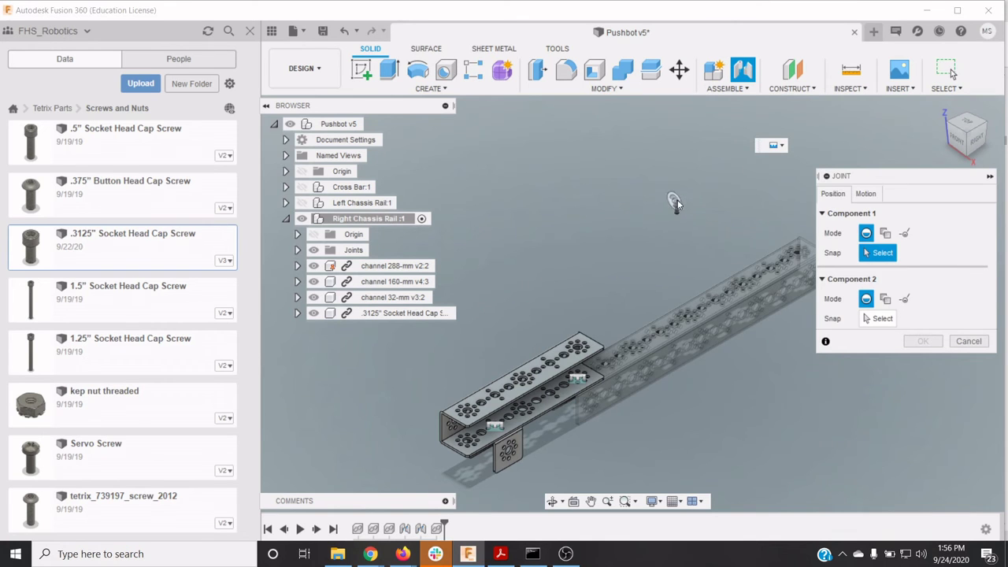
{"action": "left_click", "coordinate": [674, 199]}
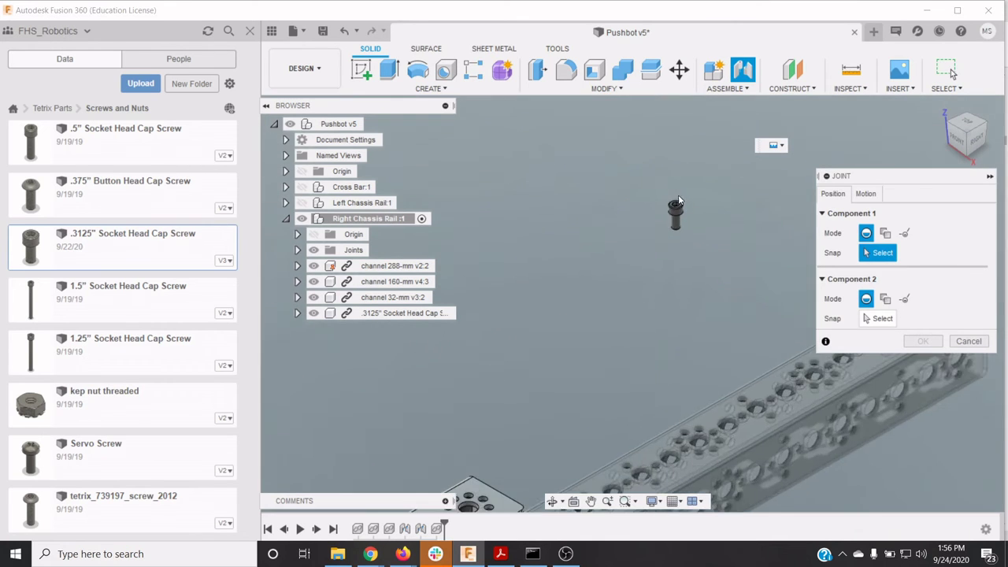
{"action": "left_click", "coordinate": [976, 142]}
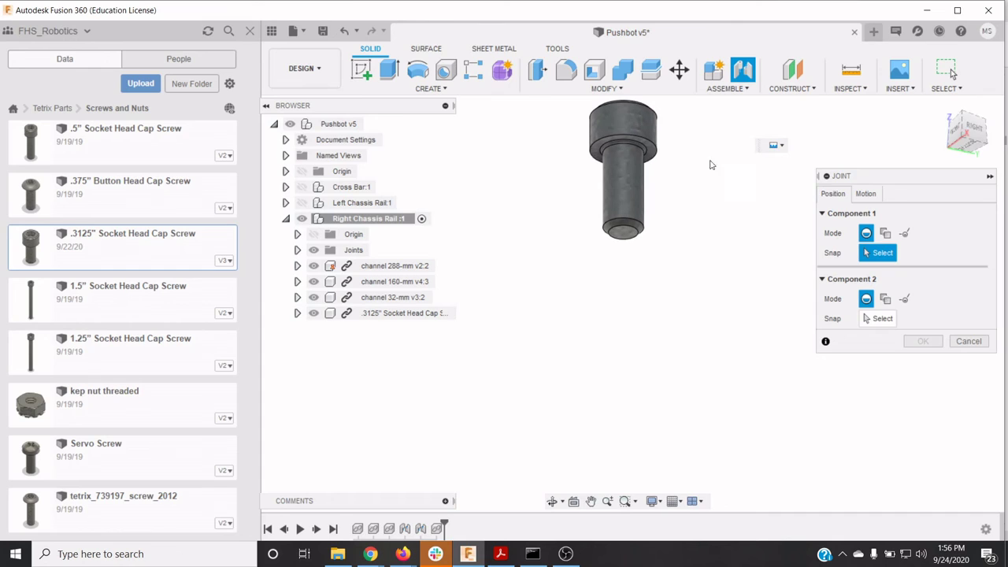
{"action": "left_click", "coordinate": [625, 163]}
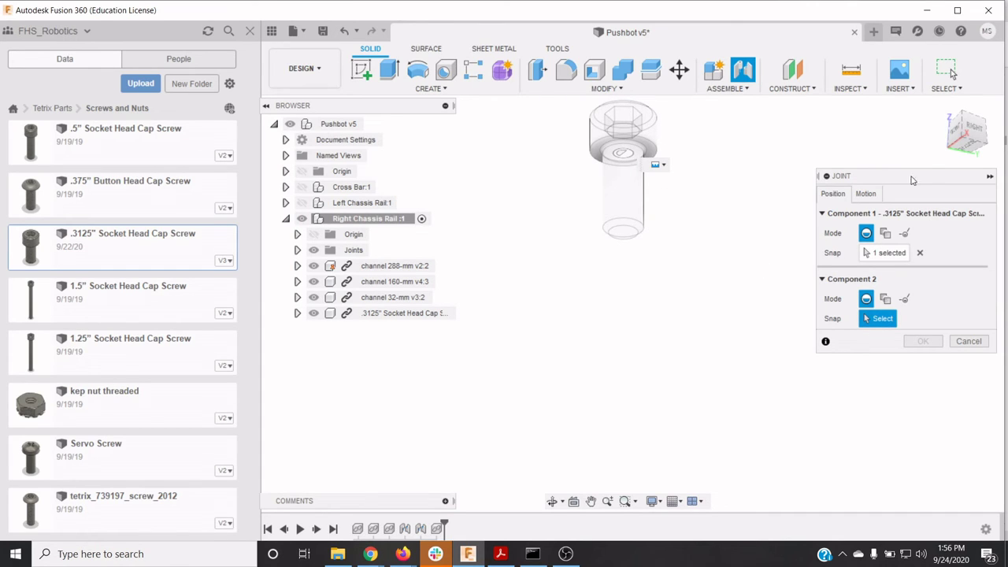
{"action": "scroll", "coordinate": [543, 273], "scroll_direction": "up", "scroll_amount": 3}
{"action": "scroll", "coordinate": [611, 343], "scroll_direction": "down", "scroll_amount": 5}
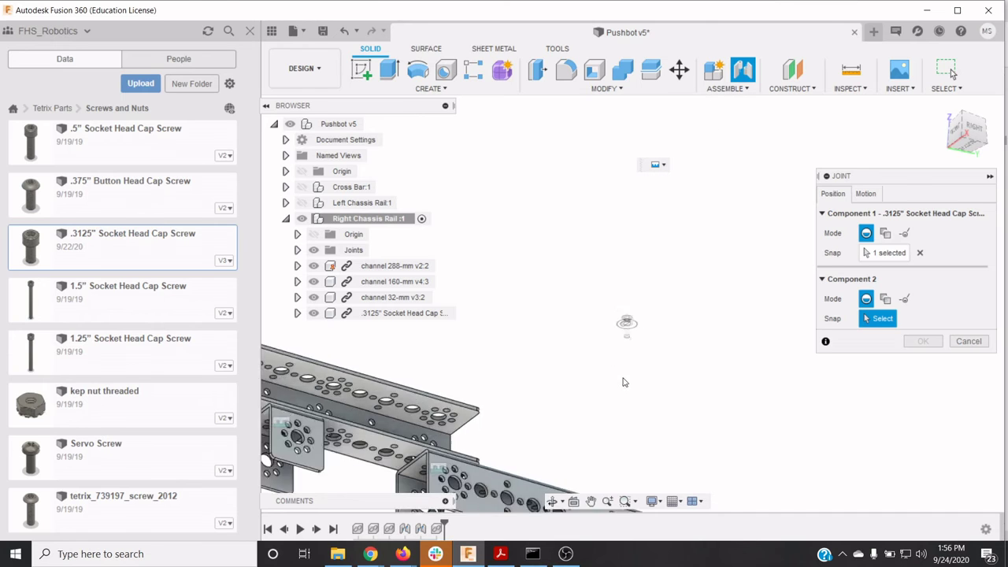
{"action": "left_click_drag", "start_coordinate": [969, 133], "coordinate": [963, 163]}
{"action": "scroll", "coordinate": [505, 409], "scroll_direction": "up", "scroll_amount": 10}
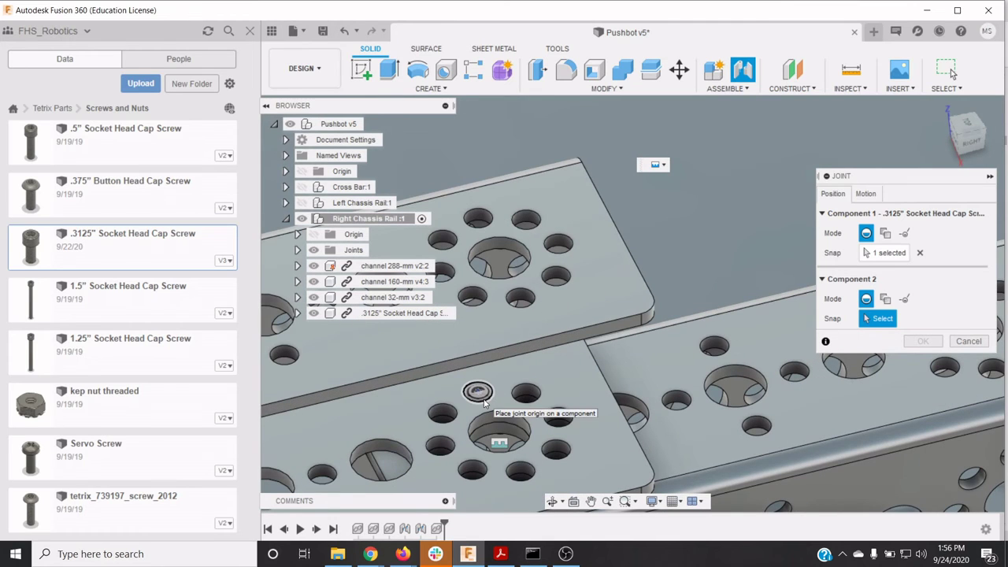
{"action": "left_click", "coordinate": [486, 405]}
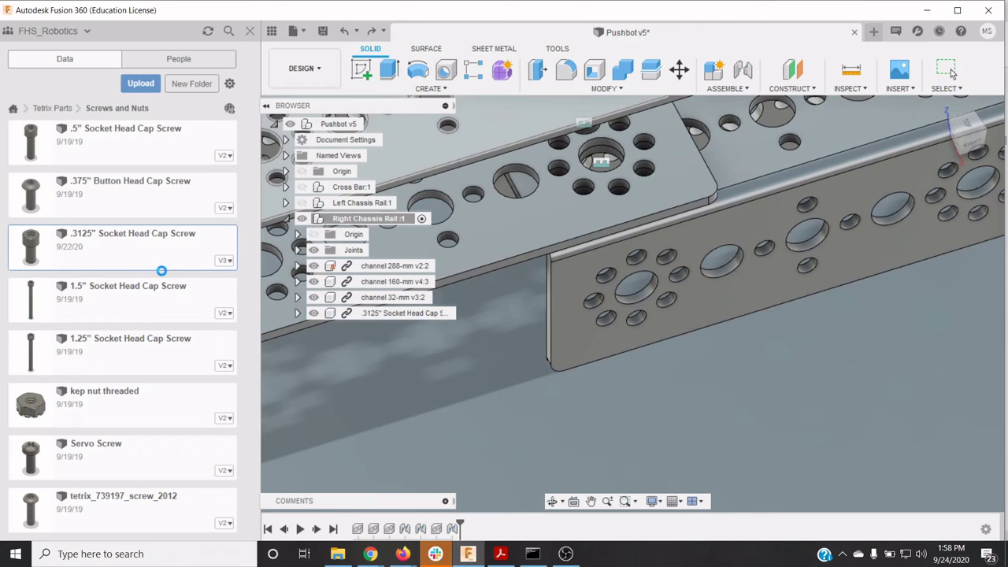
Insert a second .3125" Socket Head Cap Screw and join it, flipped at -90 degrees, to another small hole in the same lower-flange ring
{"action": "scroll", "coordinate": [484, 225], "scroll_direction": "down", "scroll_amount": 5}
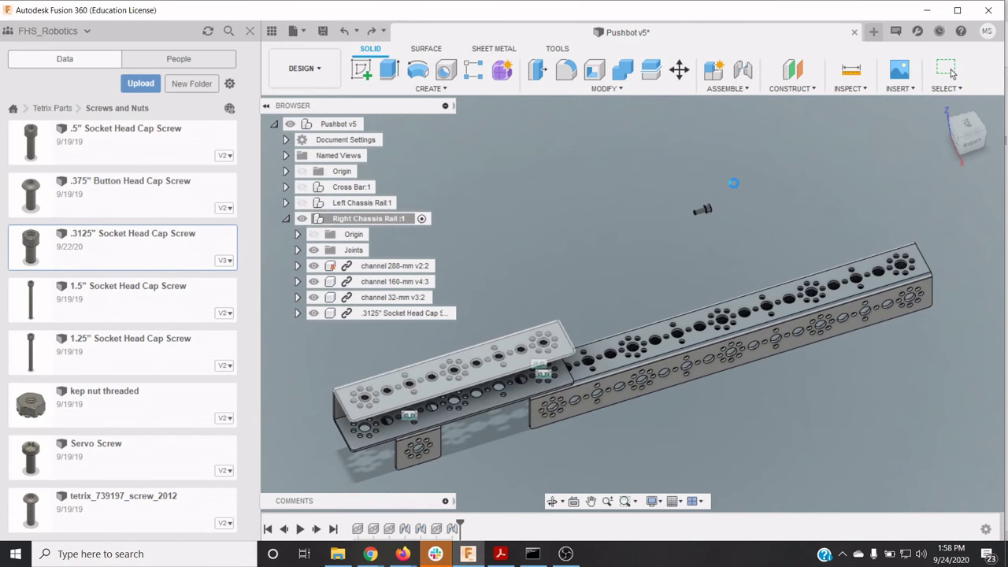
{"action": "key", "text": "Return"}
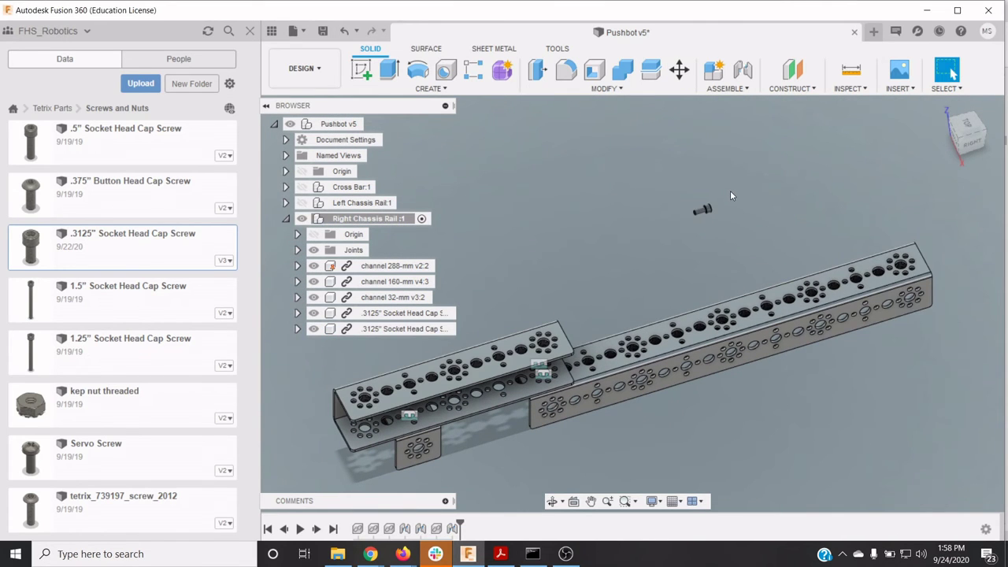
{"action": "key", "text": "j"}
{"action": "scroll", "coordinate": [696, 209], "scroll_direction": "up", "scroll_amount": 5}
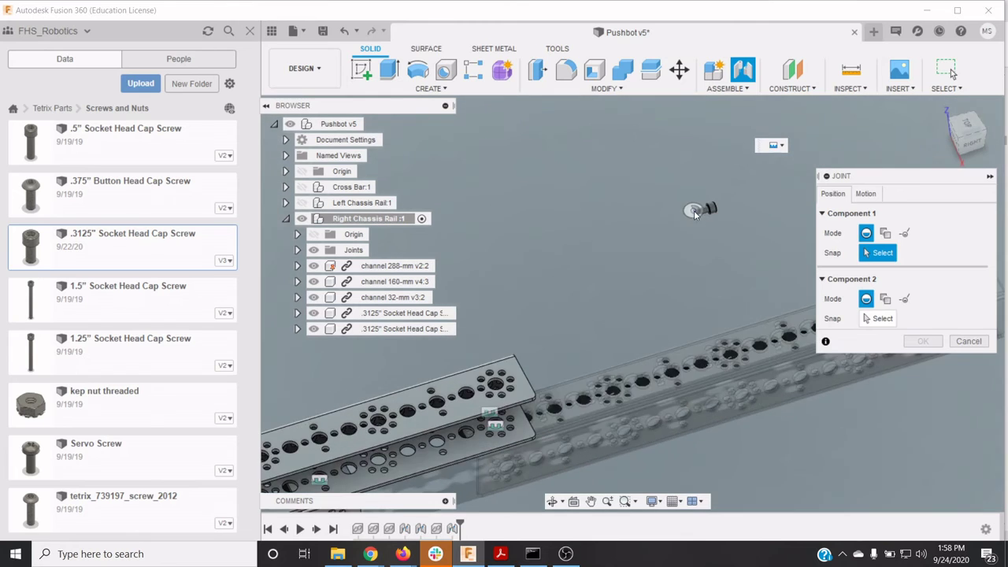
{"action": "scroll", "coordinate": [697, 213], "scroll_direction": "up", "scroll_amount": 5}
{"action": "left_click", "coordinate": [756, 204]}
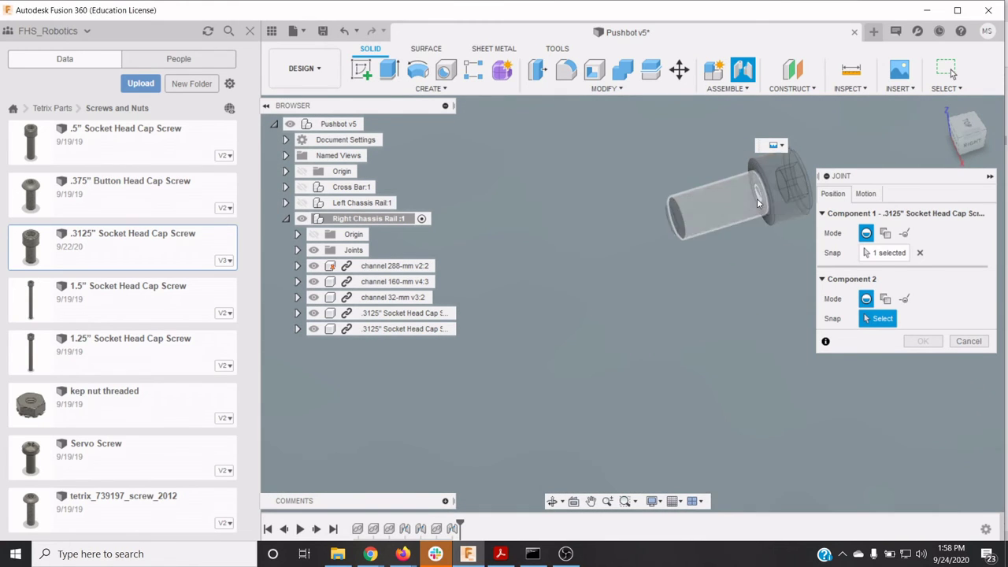
{"action": "scroll", "coordinate": [654, 366], "scroll_direction": "down", "scroll_amount": 8}
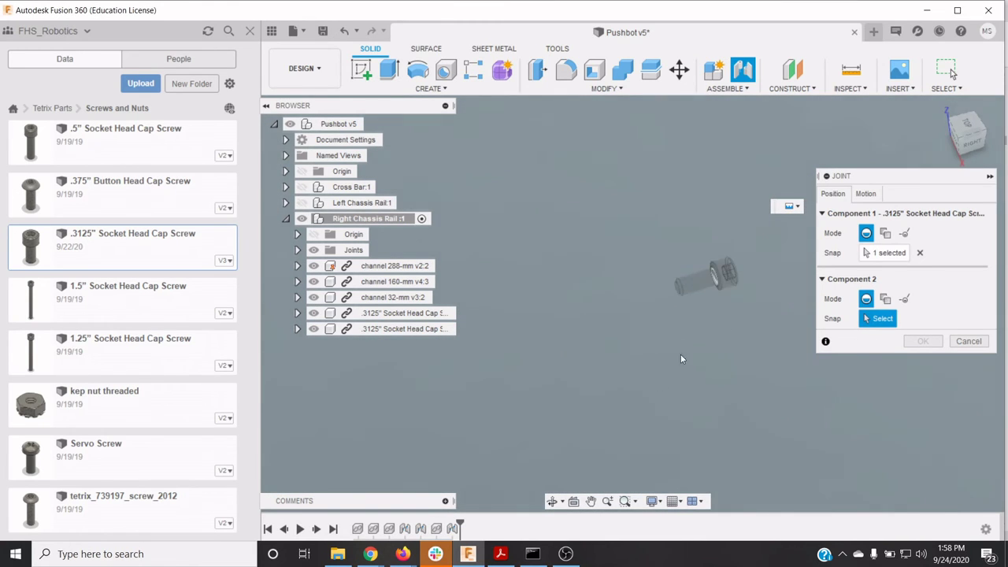
{"action": "scroll", "coordinate": [646, 402], "scroll_direction": "up", "scroll_amount": 8}
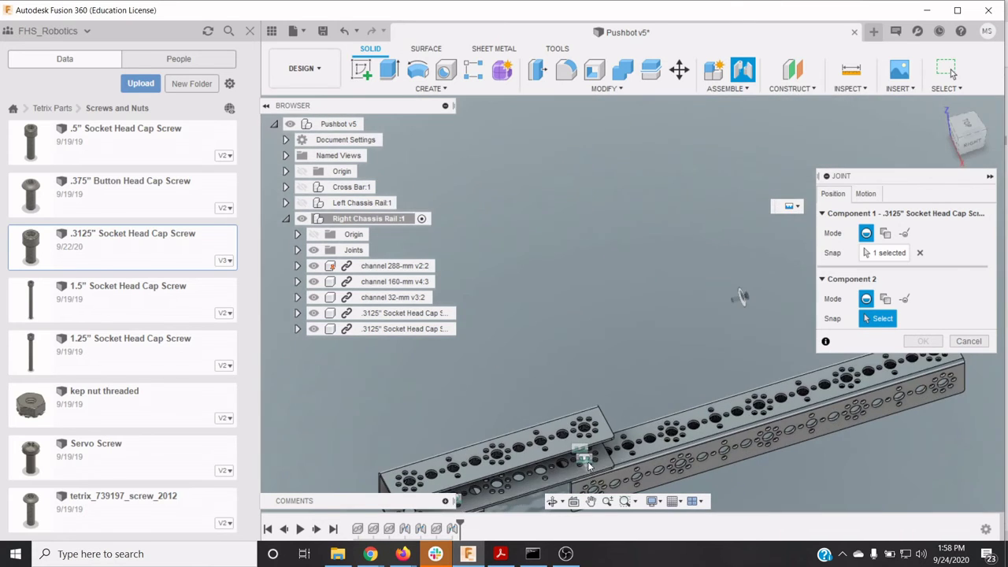
{"action": "left_click", "coordinate": [631, 425]}
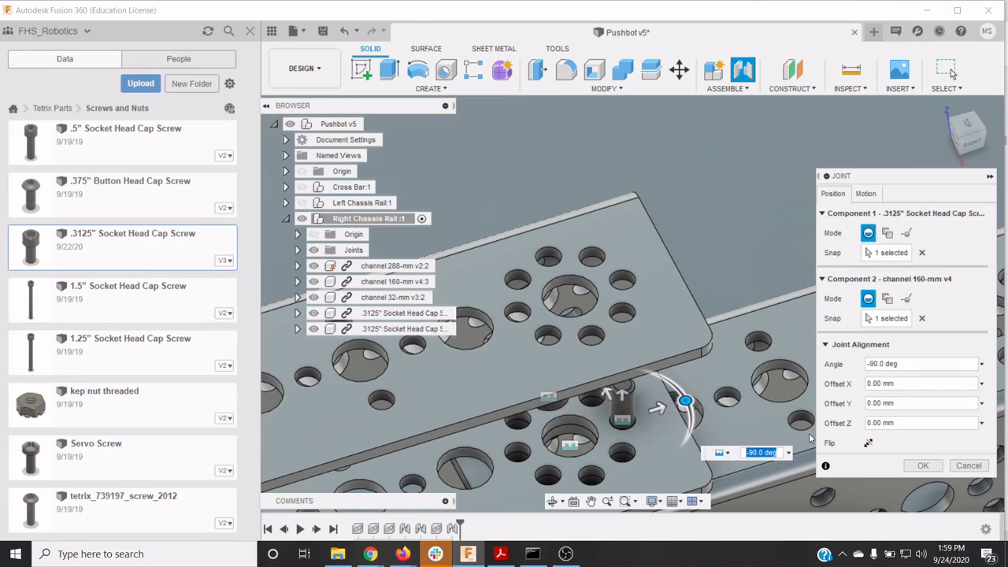
{"action": "left_click", "coordinate": [868, 444]}
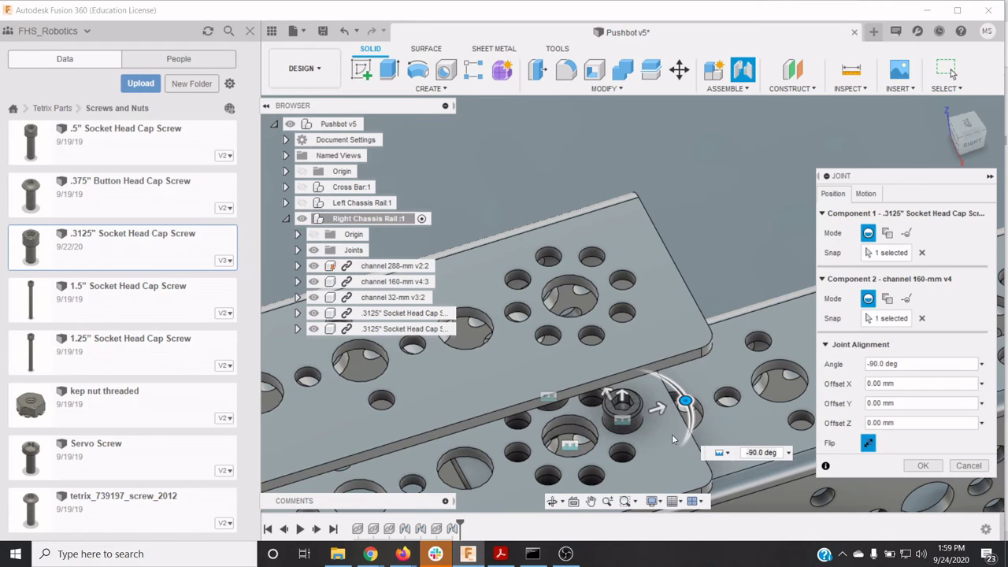
{"action": "left_click", "coordinate": [919, 465]}
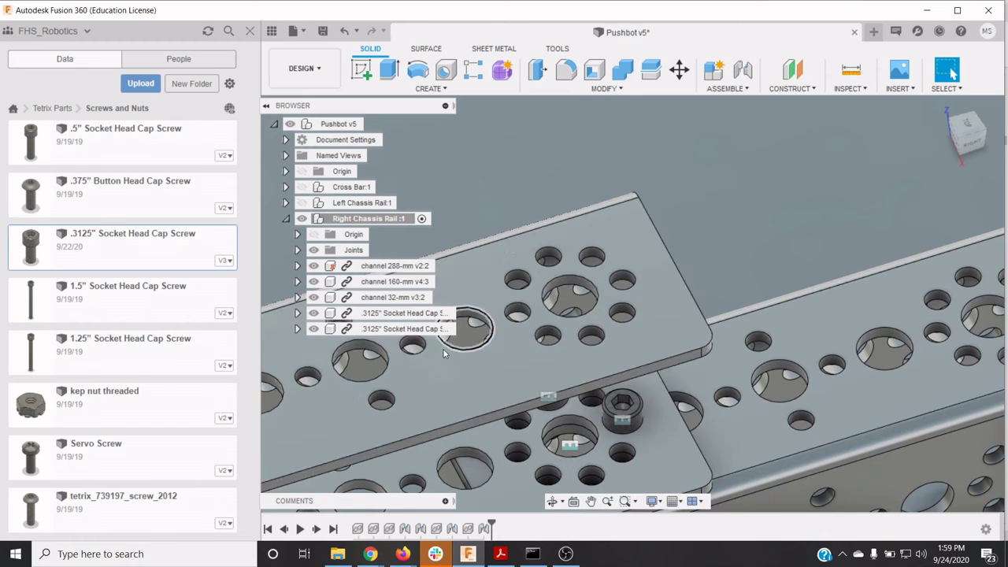
Insert a third .3125" Socket Head Cap Screw from the Screws and Nuts folder at its default position
{"action": "right_click", "coordinate": [137, 268]}
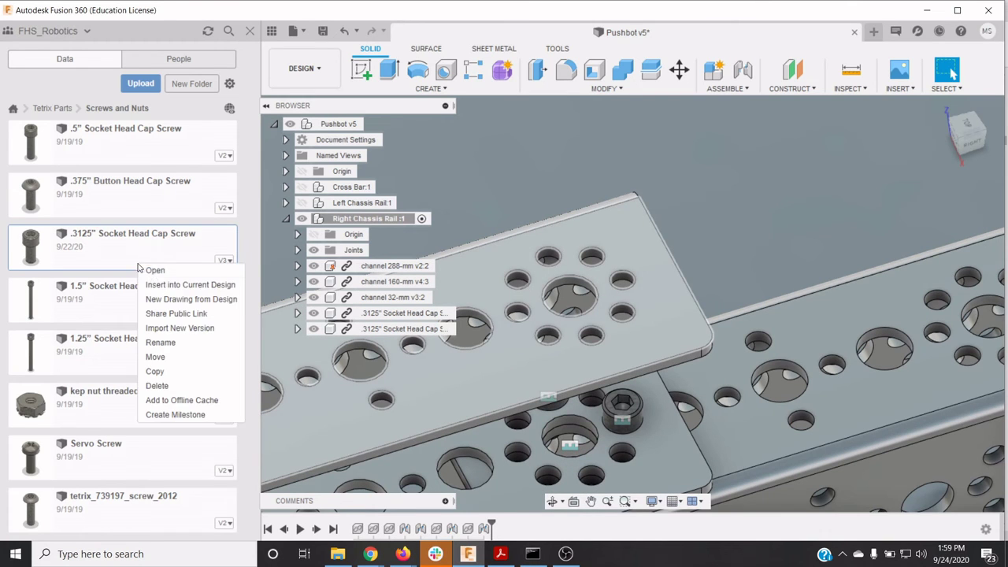
{"action": "left_click", "coordinate": [162, 283]}
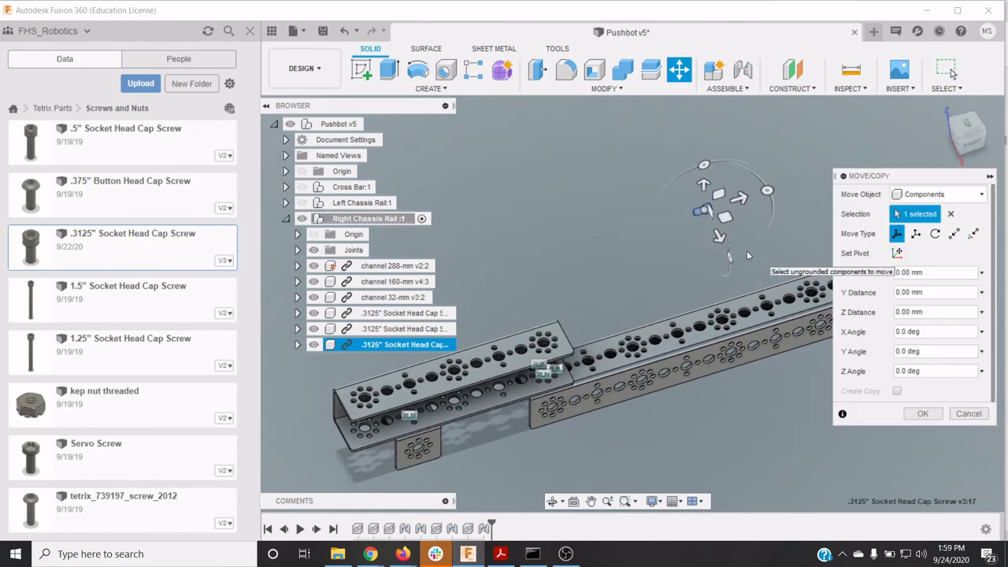
{"action": "key", "text": "Return"}
Join the third screw's head underside, flipped at -90 degrees, to the 160 mm channel's lower-flange ring hole diagonally across from the visible screw
{"action": "key", "text": "j"}
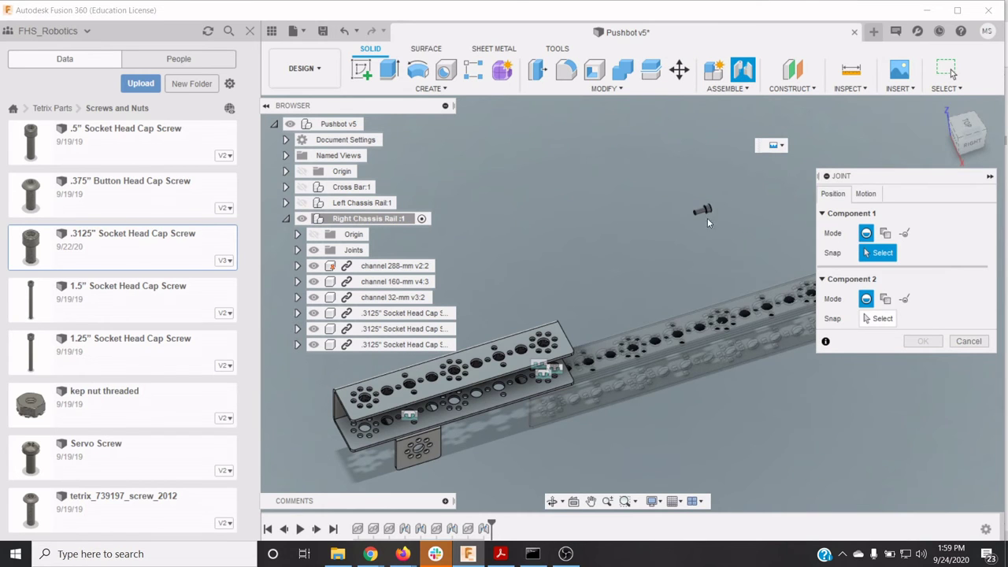
{"action": "scroll", "coordinate": [704, 214], "scroll_direction": "up", "scroll_amount": 10}
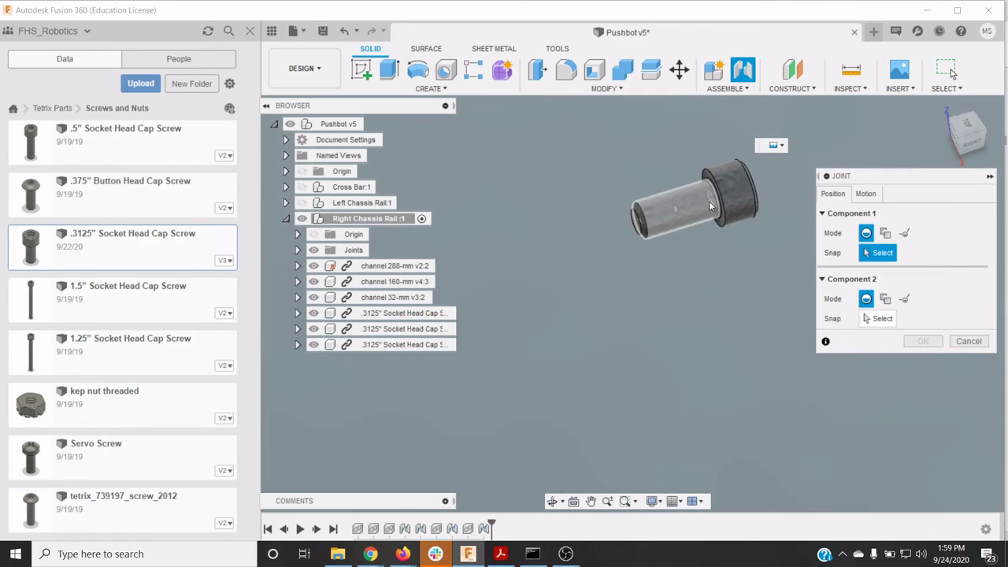
{"action": "left_click", "coordinate": [709, 203]}
{"action": "scroll", "coordinate": [694, 307], "scroll_direction": "down", "scroll_amount": 8}
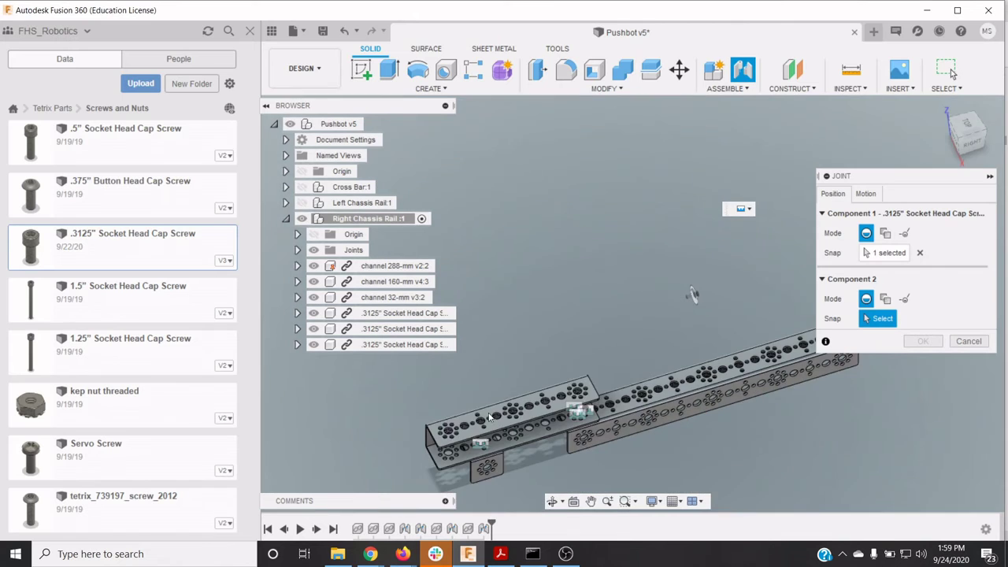
{"action": "scroll", "coordinate": [490, 417], "scroll_direction": "up", "scroll_amount": 10}
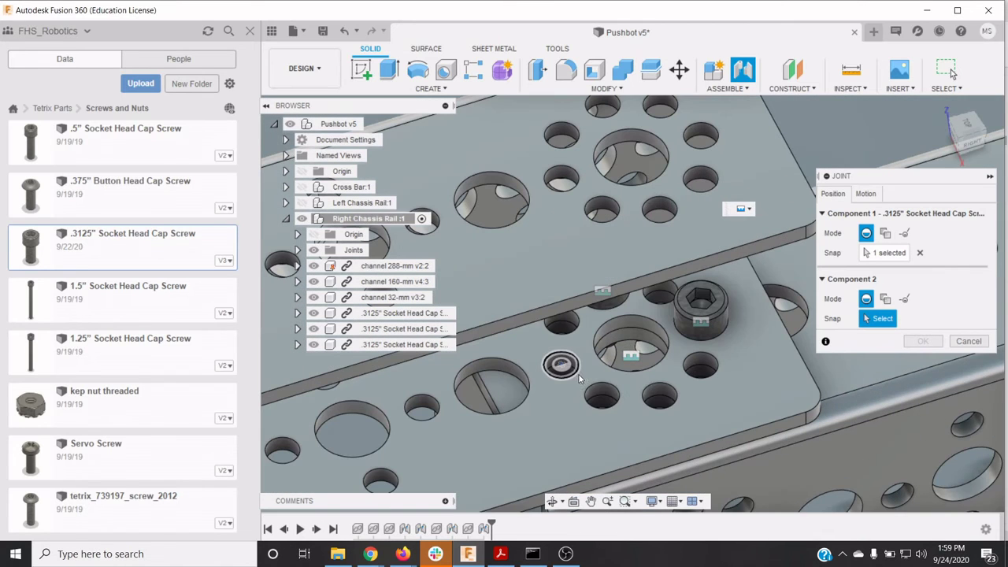
{"action": "left_click", "coordinate": [577, 377]}
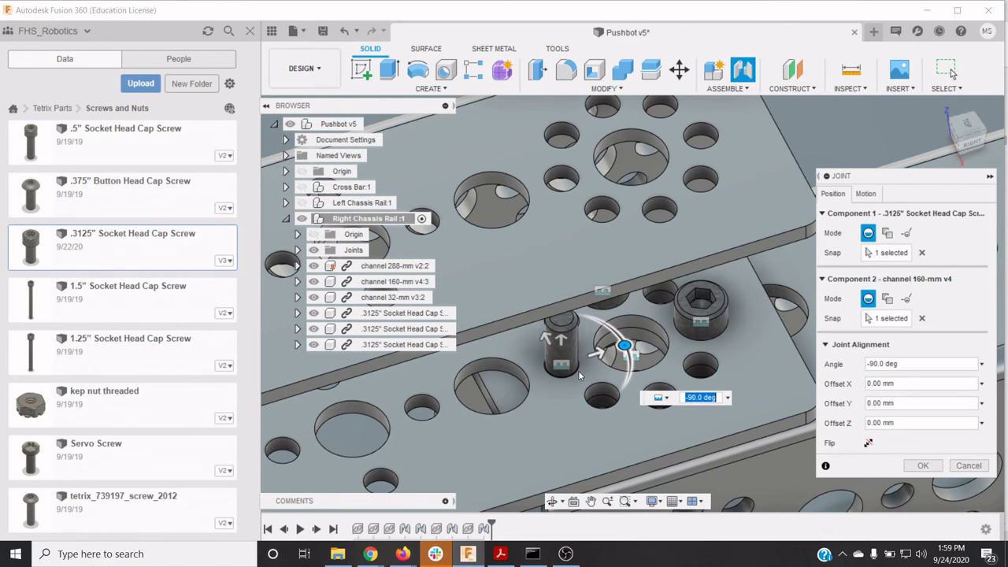
{"action": "left_click", "coordinate": [869, 443]}
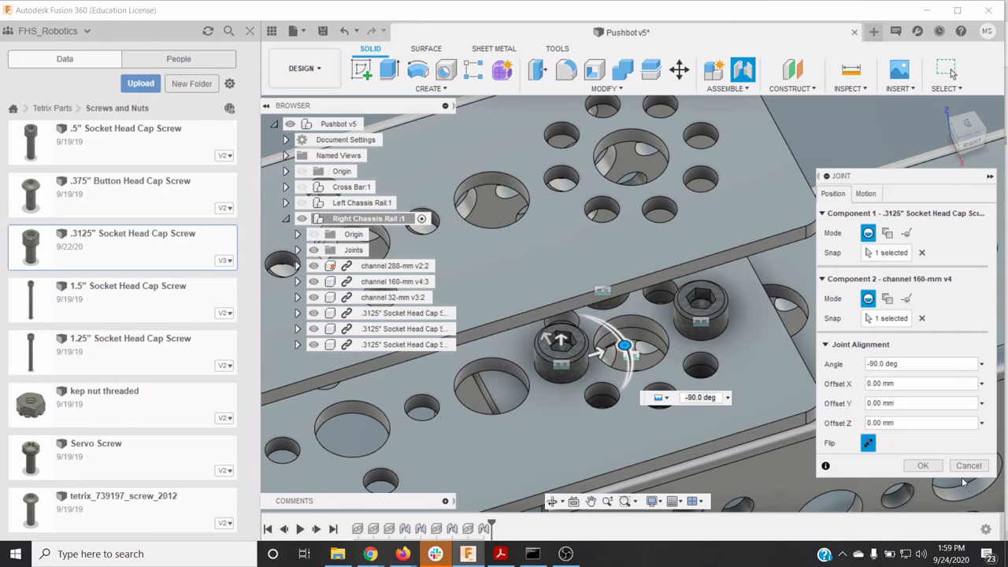
{"action": "left_click", "coordinate": [925, 467]}
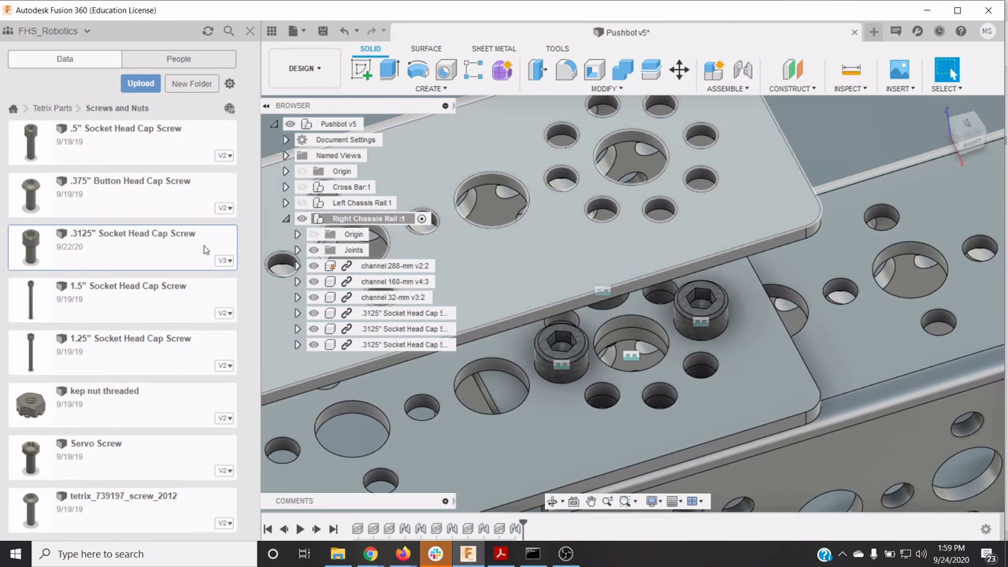
Insert a fourth .3125" Socket Head Cap Screw and accept its default position
{"action": "right_click", "coordinate": [148, 252]}
{"action": "left_click", "coordinate": [168, 265]}
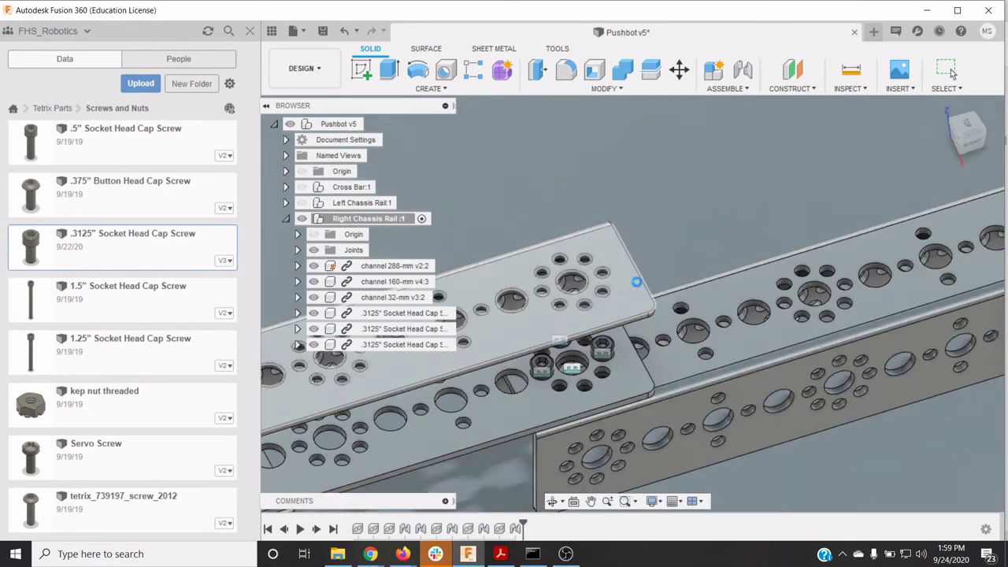
{"action": "key", "text": "Return"}
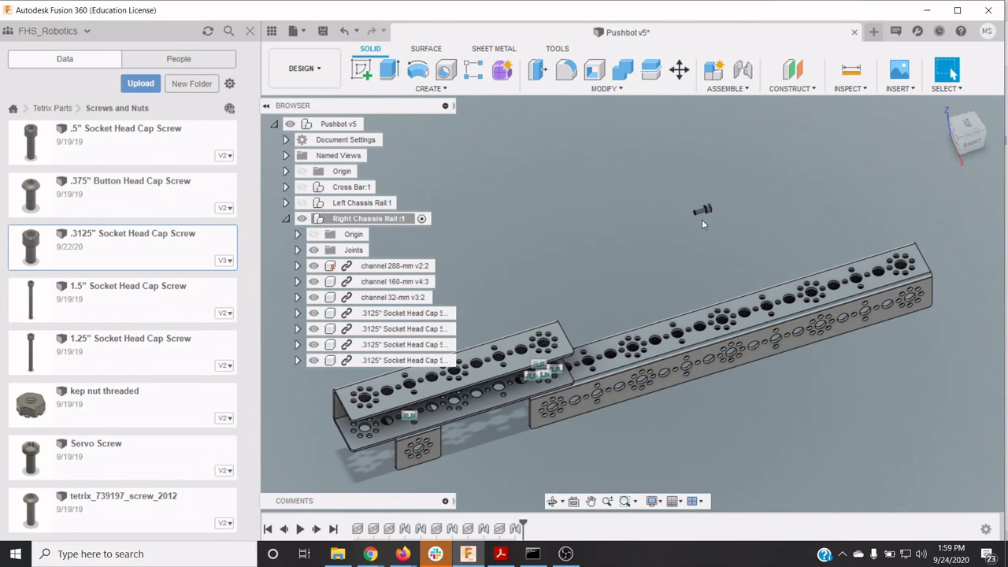
Join the fourth screw's head underside, flipped at -90 degrees, to a small front-edge hole in the same lower-flange ring
{"action": "key", "text": "j"}
{"action": "scroll", "coordinate": [701, 219], "scroll_direction": "up", "scroll_amount": 5}
{"action": "scroll", "coordinate": [702, 214], "scroll_direction": "up", "scroll_amount": 4}
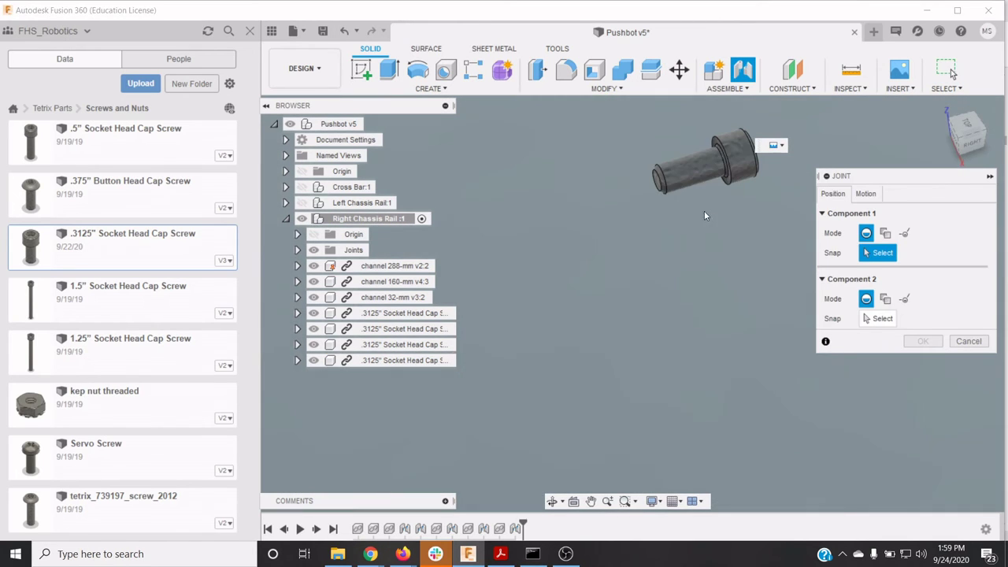
{"action": "left_click", "coordinate": [718, 167]}
{"action": "scroll", "coordinate": [716, 371], "scroll_direction": "down", "scroll_amount": 5}
{"action": "scroll", "coordinate": [616, 461], "scroll_direction": "up", "scroll_amount": 5}
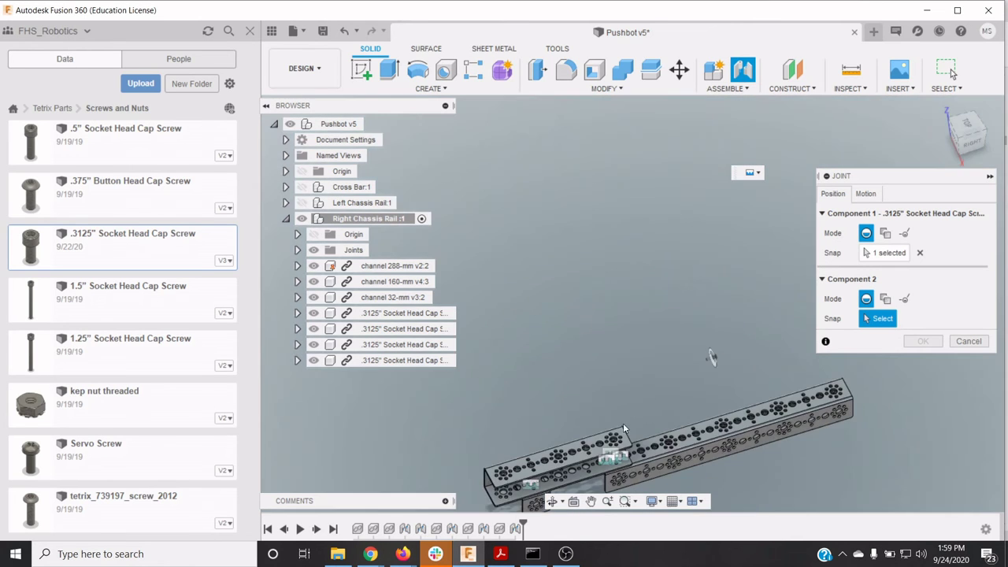
{"action": "scroll", "coordinate": [614, 468], "scroll_direction": "up", "scroll_amount": 2}
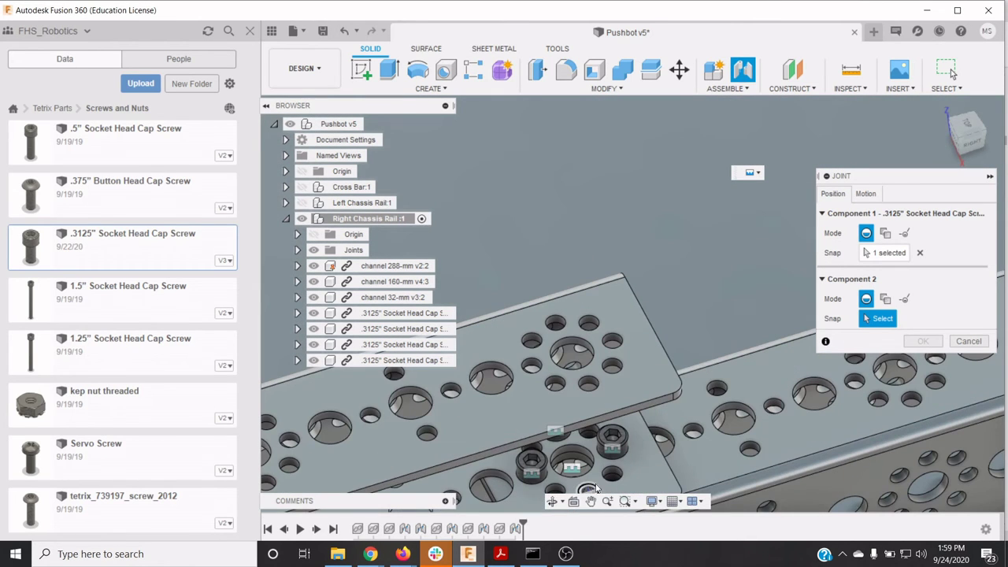
{"action": "left_click", "coordinate": [596, 487]}
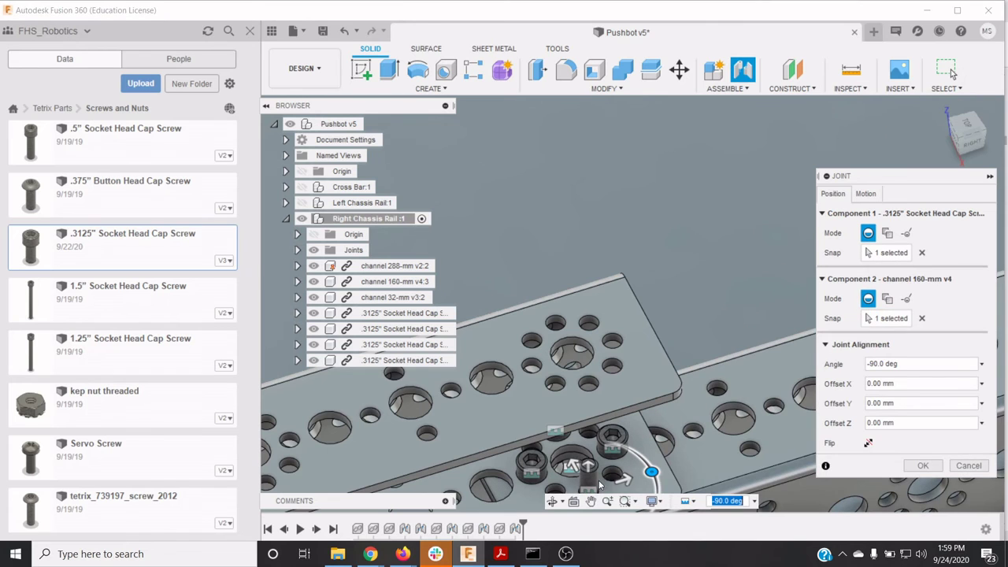
{"action": "left_click", "coordinate": [868, 444]}
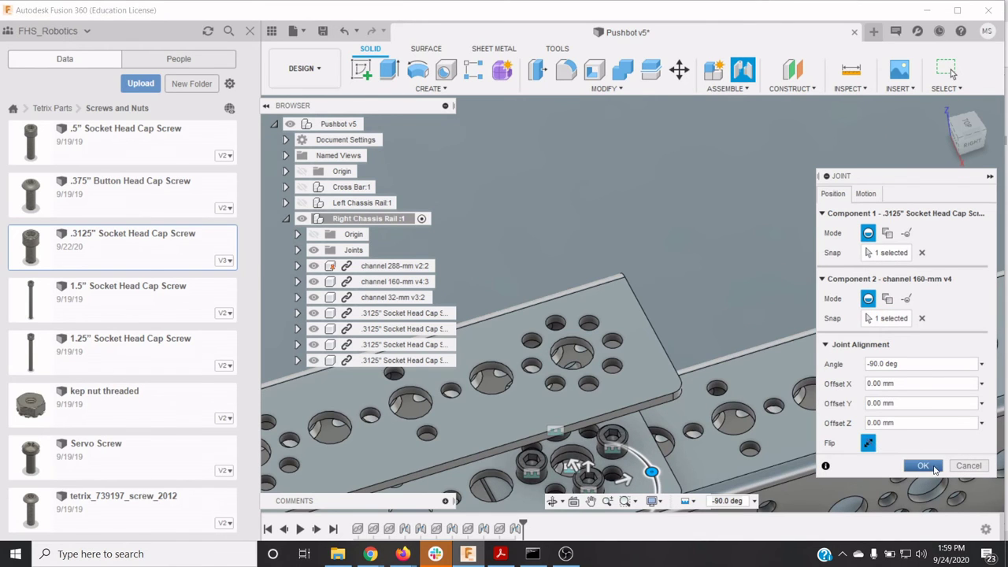
{"action": "left_click", "coordinate": [934, 470]}
Insert a .5" Socket Head Cap Screw from the Screws and Nuts folder without moving it
{"action": "scroll", "coordinate": [748, 354], "scroll_direction": "up", "scroll_amount": 3}
{"action": "scroll", "coordinate": [753, 351], "scroll_direction": "down", "scroll_amount": 4}
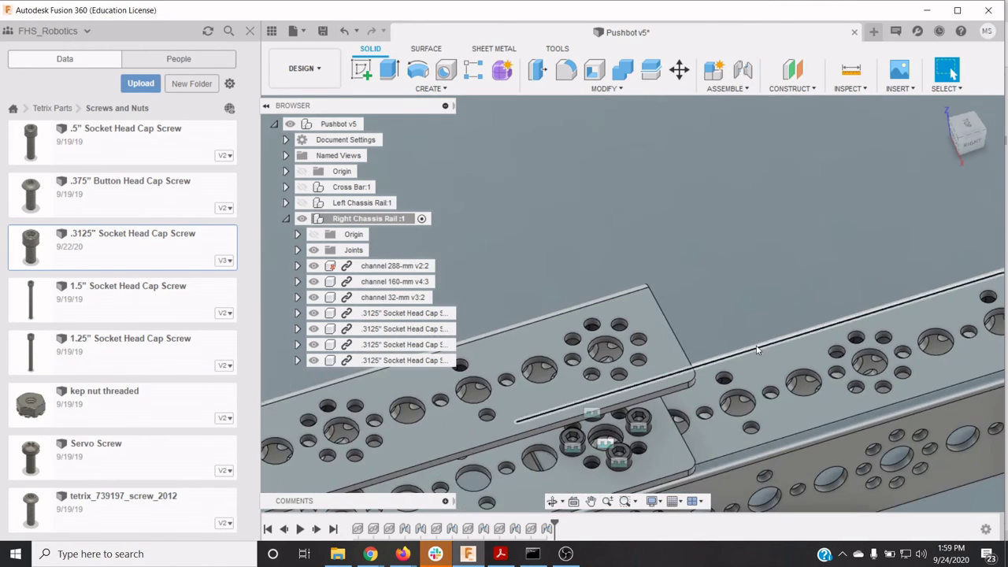
{"action": "scroll", "coordinate": [756, 349], "scroll_direction": "down", "scroll_amount": 5}
{"action": "scroll", "coordinate": [641, 370], "scroll_direction": "up", "scroll_amount": 4}
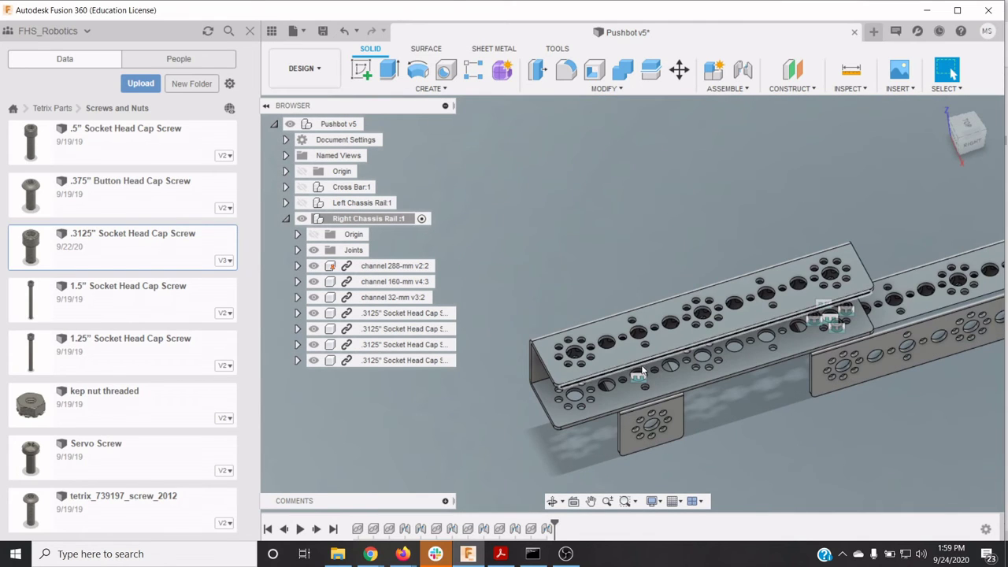
{"action": "right_click", "coordinate": [114, 146]}
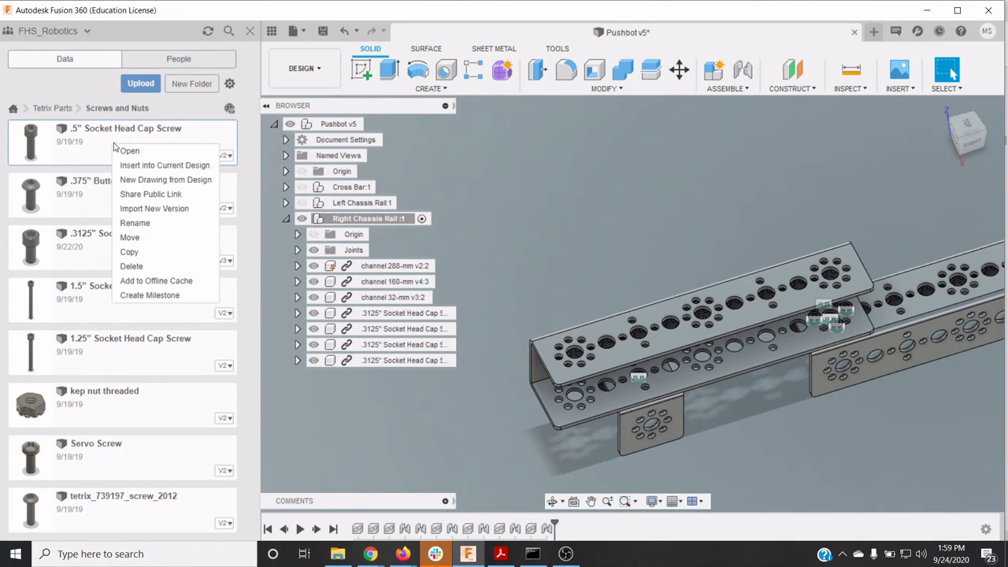
{"action": "left_click", "coordinate": [142, 165]}
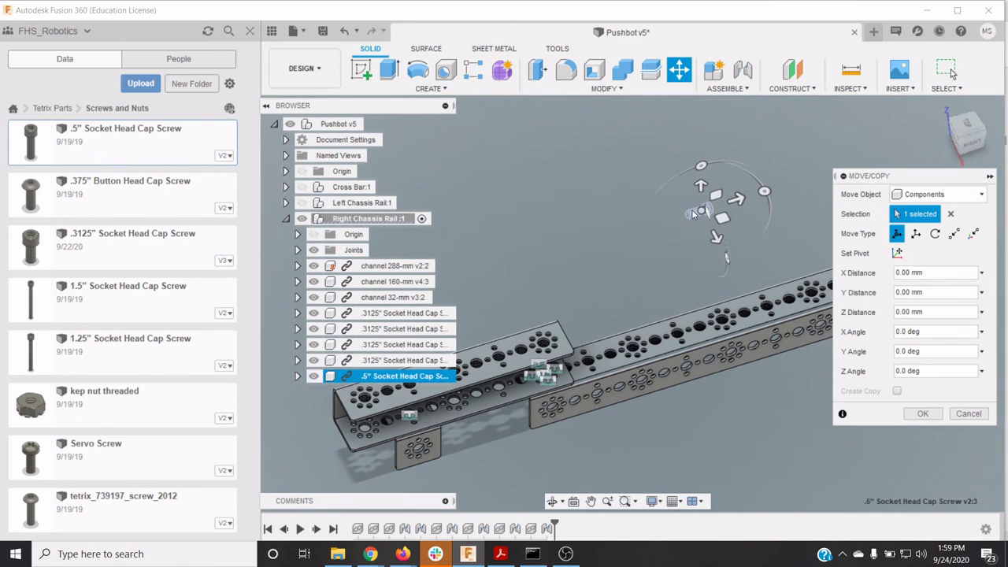
{"action": "key", "text": "Return"}
Join the .5" screw's head underside, flipped at -90 degrees, to the small hole beside the 160 mm channel's large hole over the 32 mm channel, on the 288 mm channel side
{"action": "key", "text": "j"}
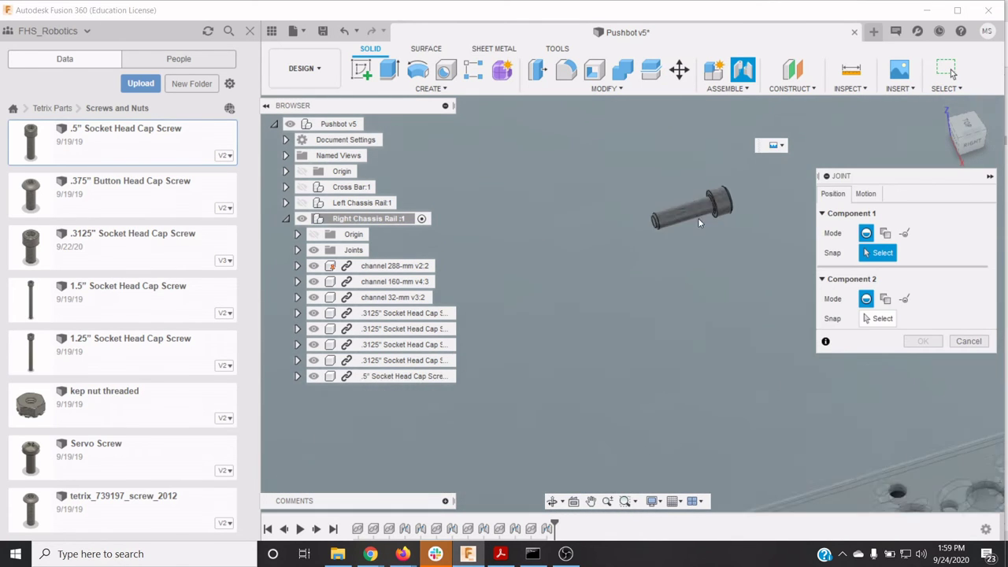
{"action": "scroll", "coordinate": [697, 217], "scroll_direction": "up", "scroll_amount": 3}
{"action": "left_click", "coordinate": [720, 200]}
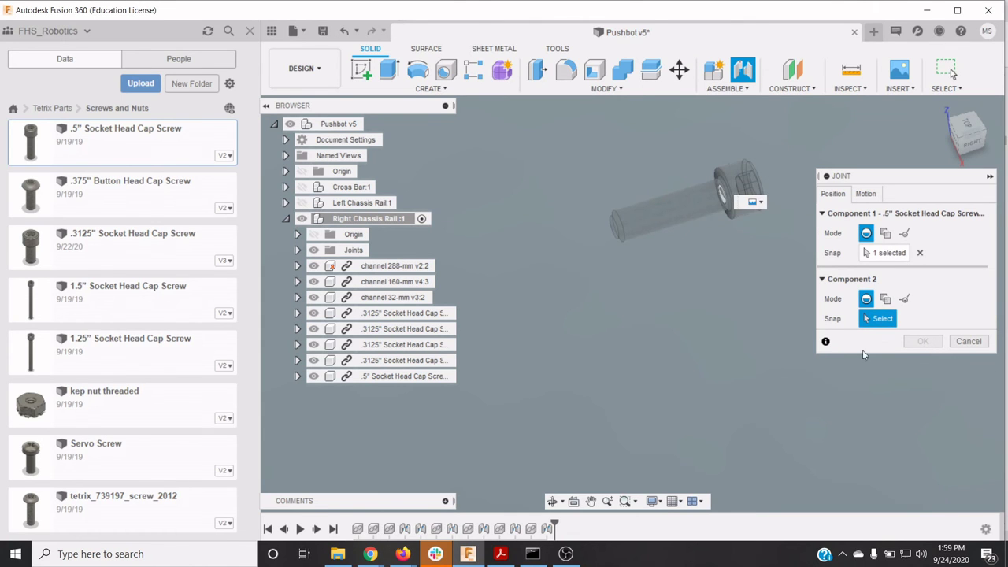
{"action": "scroll", "coordinate": [663, 434], "scroll_direction": "down", "scroll_amount": 5}
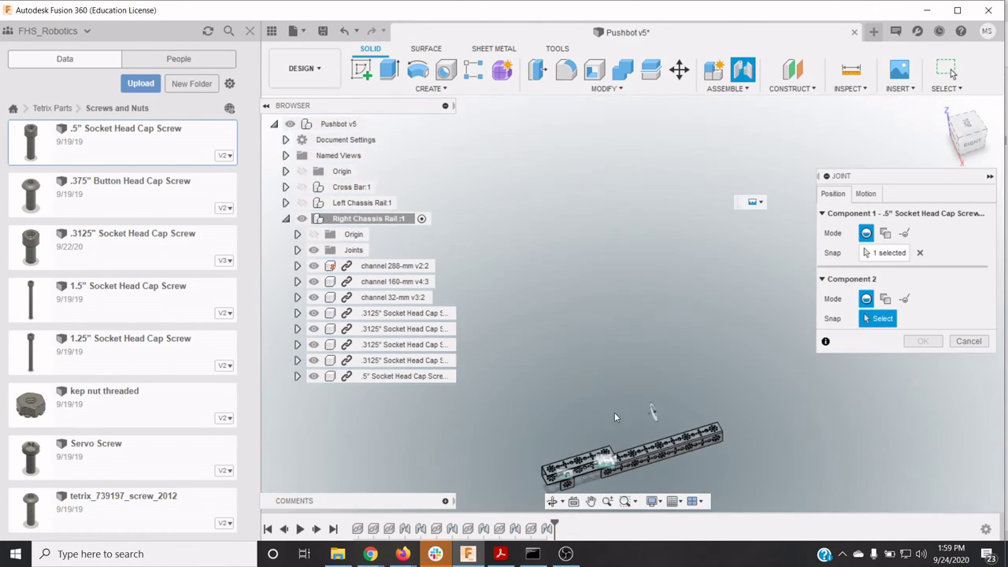
{"action": "scroll", "coordinate": [563, 482], "scroll_direction": "up", "scroll_amount": 10}
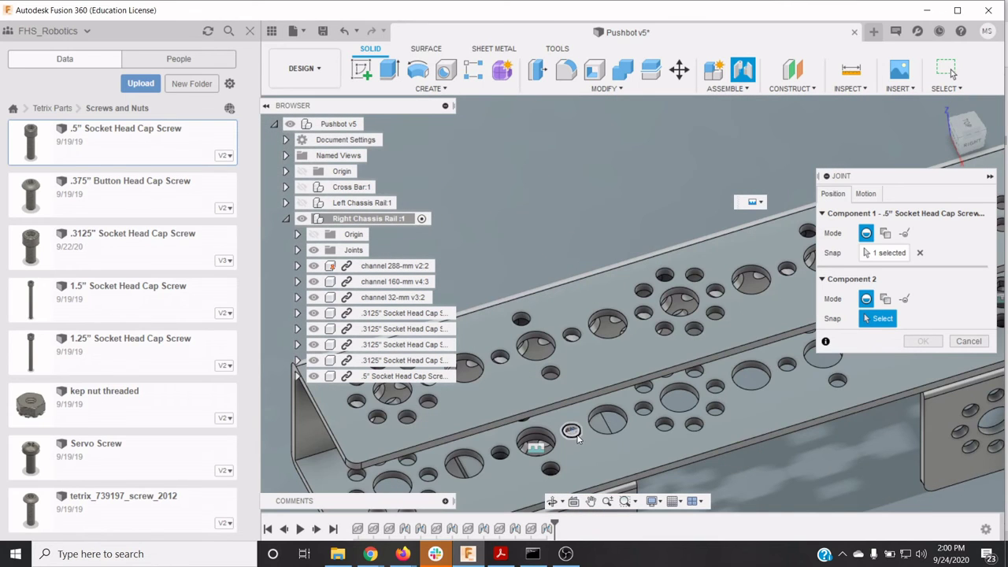
{"action": "left_click", "coordinate": [575, 435]}
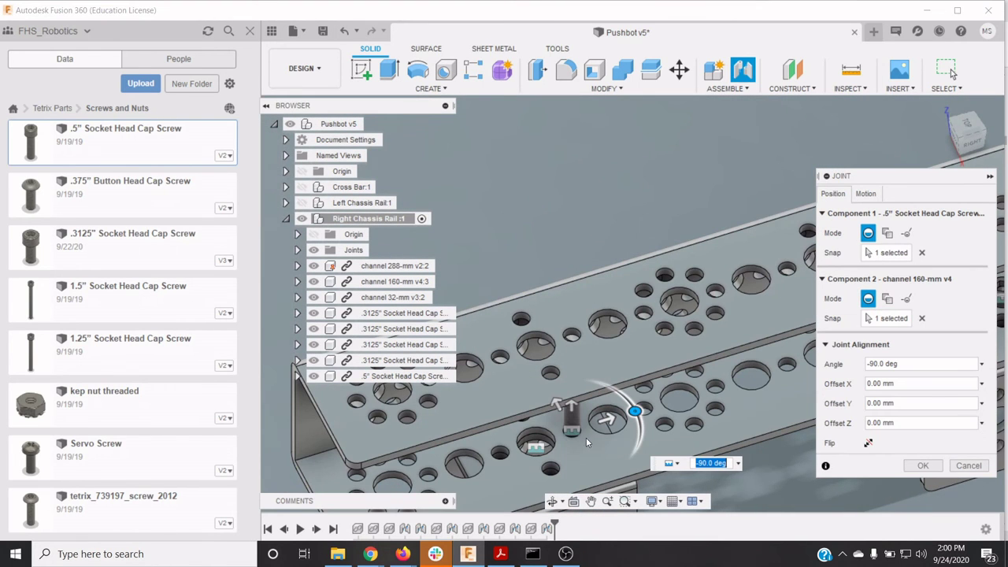
{"action": "left_click", "coordinate": [868, 444]}
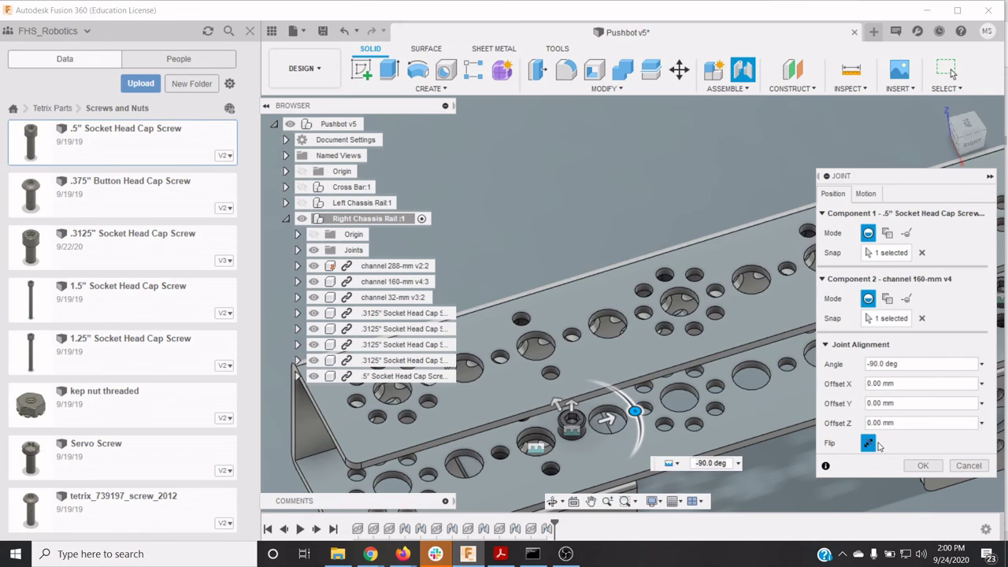
{"action": "left_click", "coordinate": [926, 466]}
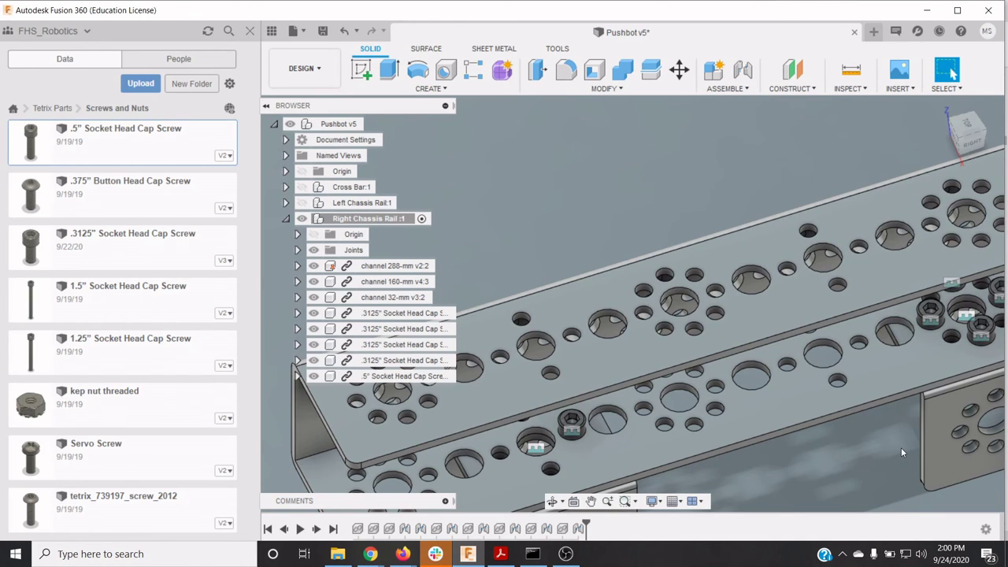
Insert a second .5" Socket Head Cap Screw and accept its default position
{"action": "right_click", "coordinate": [191, 158]}
{"action": "left_click", "coordinate": [199, 174]}
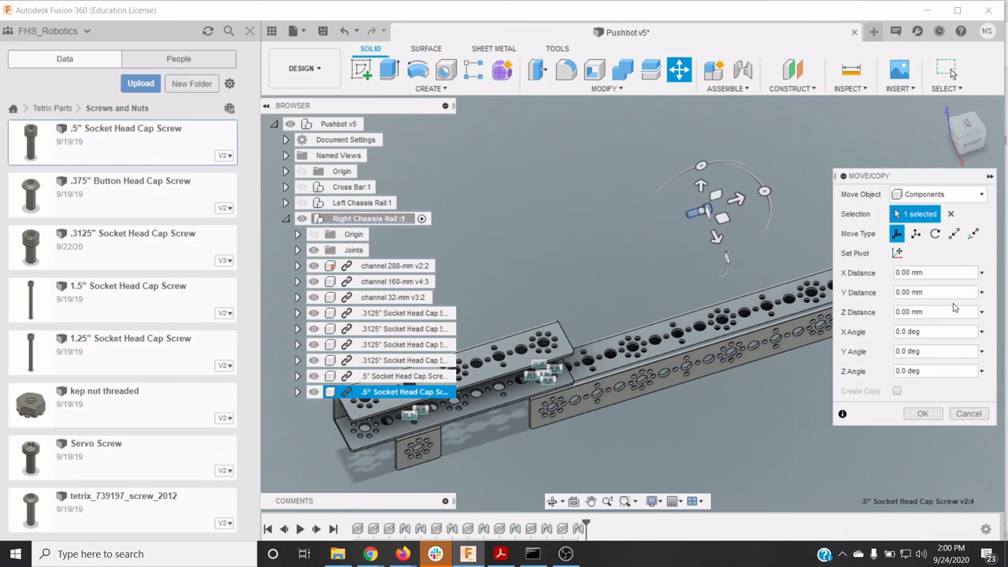
{"action": "key", "text": "Return"}
Join the second .5" screw's head underside, flipped at -90 degrees, to the small hole on the opposite side of that large hole
{"action": "key", "text": "j"}
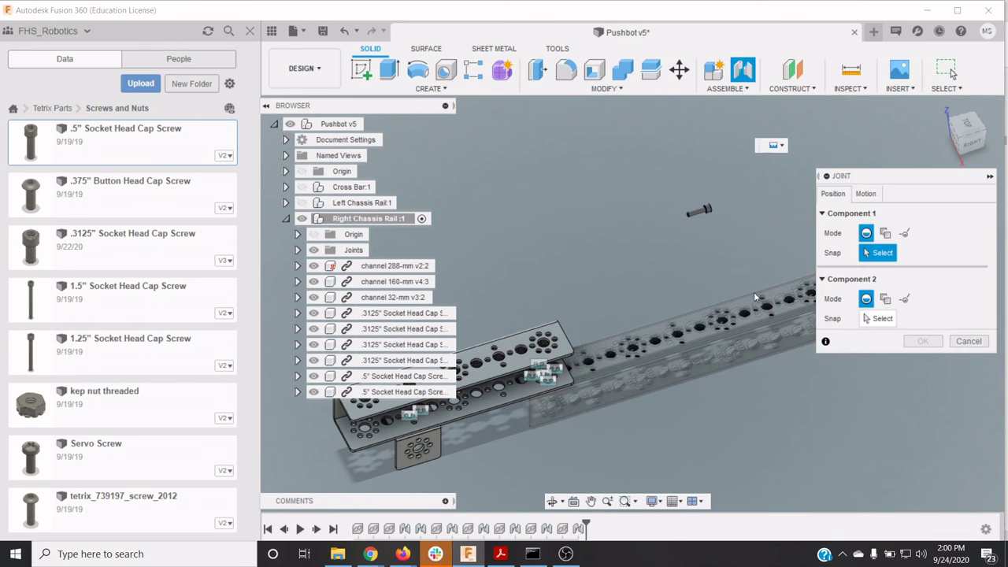
{"action": "left_click", "coordinate": [700, 208]}
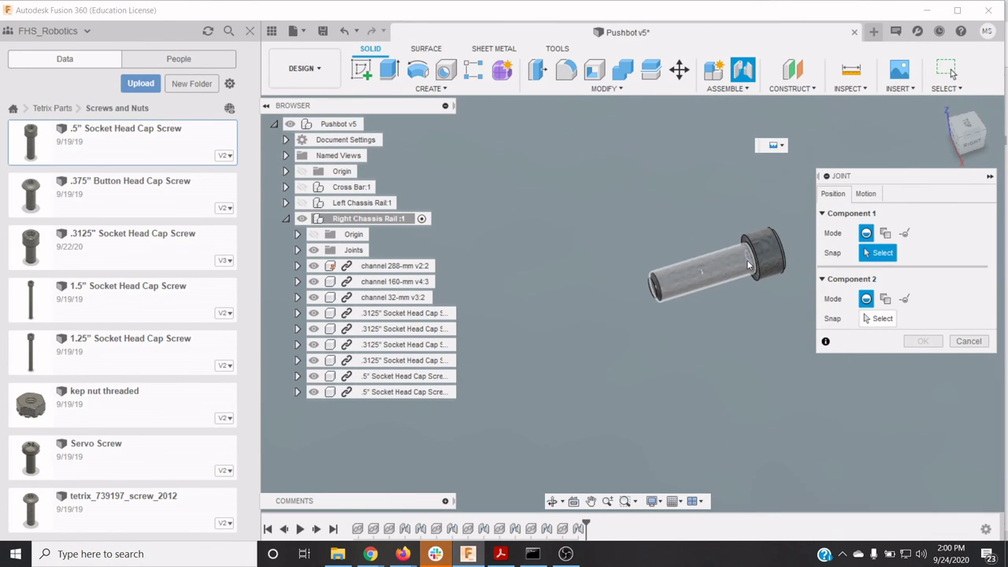
{"action": "left_click", "coordinate": [748, 264]}
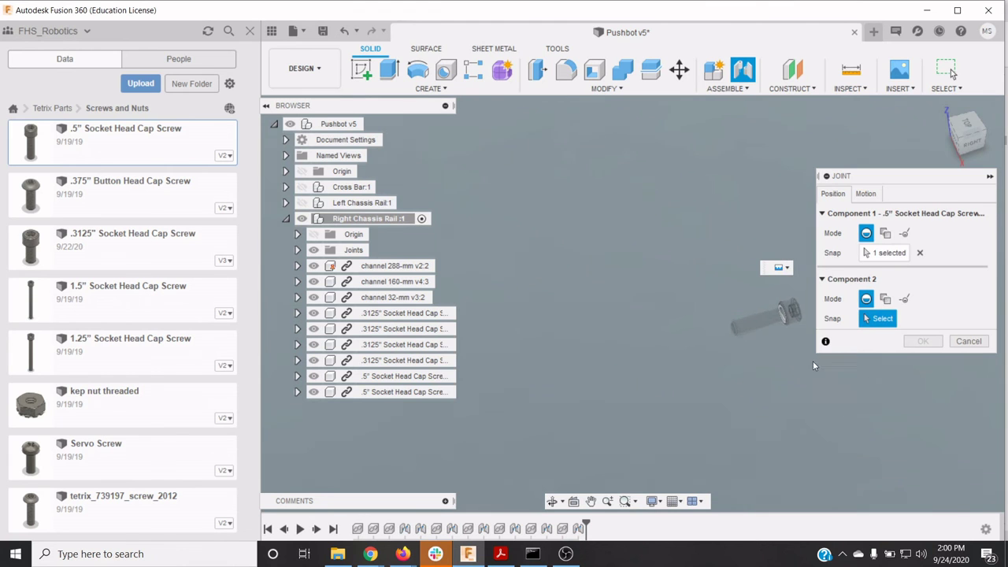
{"action": "scroll", "coordinate": [790, 367], "scroll_direction": "down", "scroll_amount": 5}
{"action": "scroll", "coordinate": [684, 430], "scroll_direction": "up", "scroll_amount": 9}
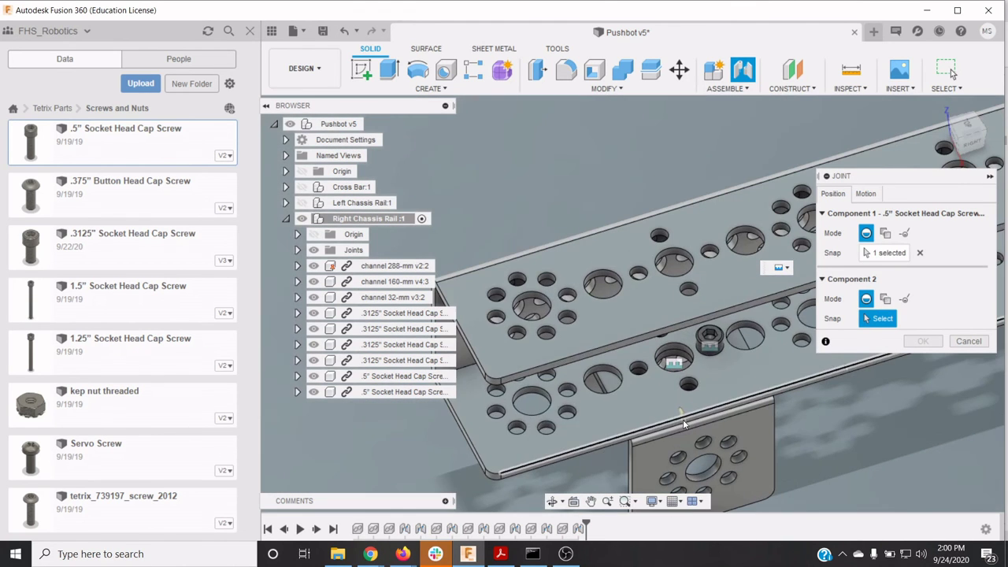
{"action": "left_click", "coordinate": [642, 376]}
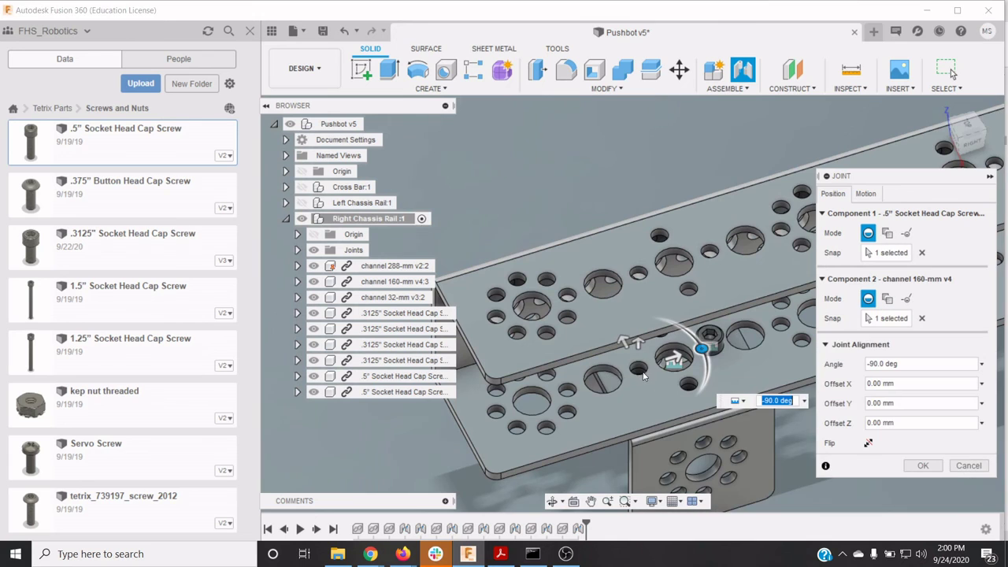
{"action": "left_click", "coordinate": [866, 444]}
{"action": "left_click", "coordinate": [926, 466]}
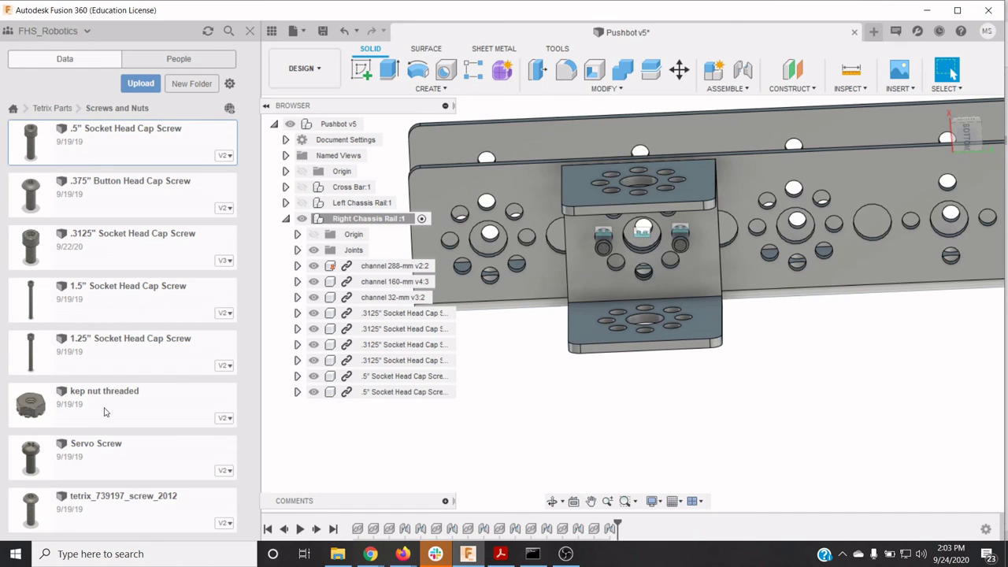
Insert a threaded kep nut from the Screws and Nuts folder into the Right Chassis Rail and accept its default position
{"action": "right_click", "coordinate": [142, 389]}
{"action": "left_click", "coordinate": [149, 409]}
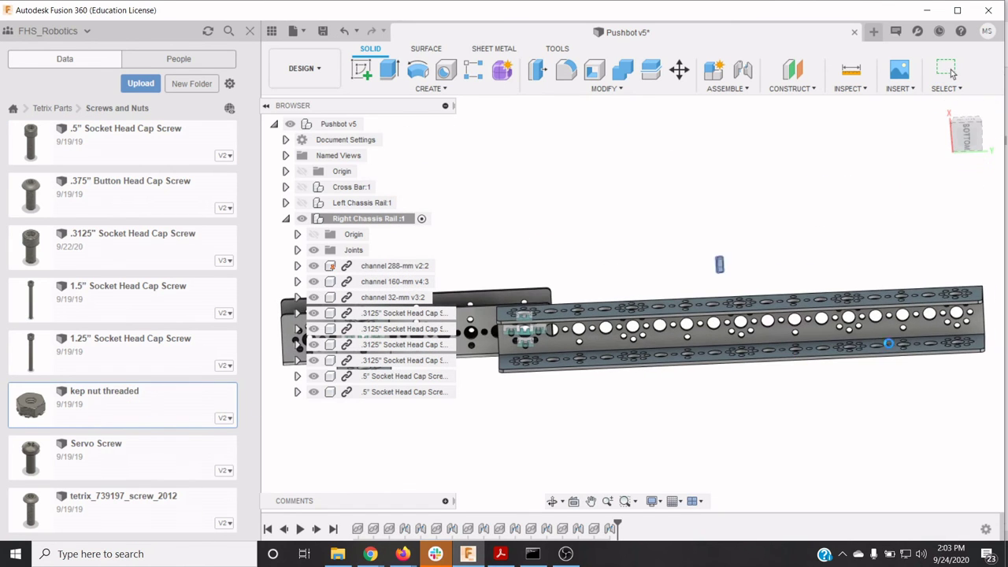
{"action": "left_click", "coordinate": [942, 115]}
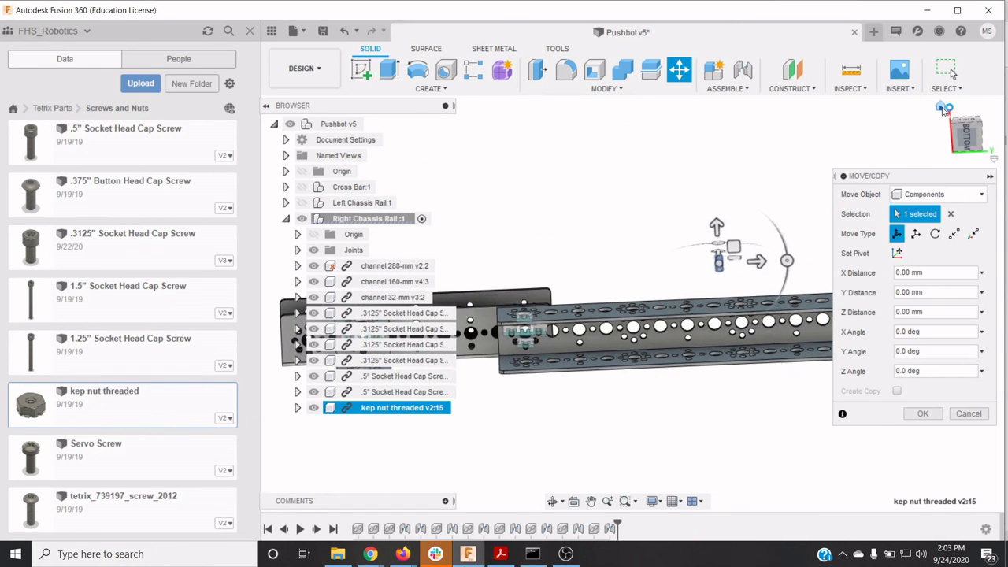
{"action": "scroll", "coordinate": [677, 216], "scroll_direction": "up", "scroll_amount": 10}
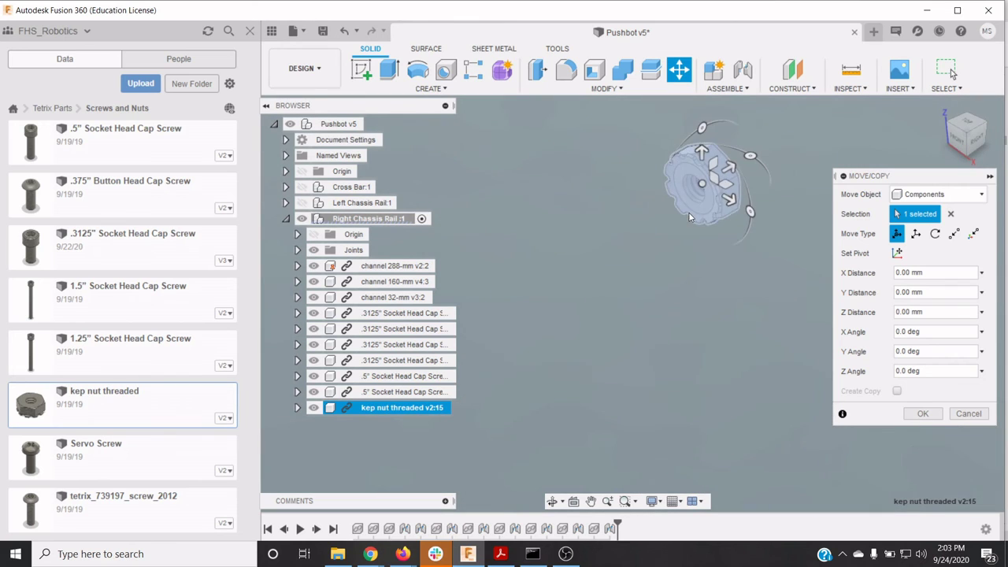
{"action": "key", "text": "Return"}
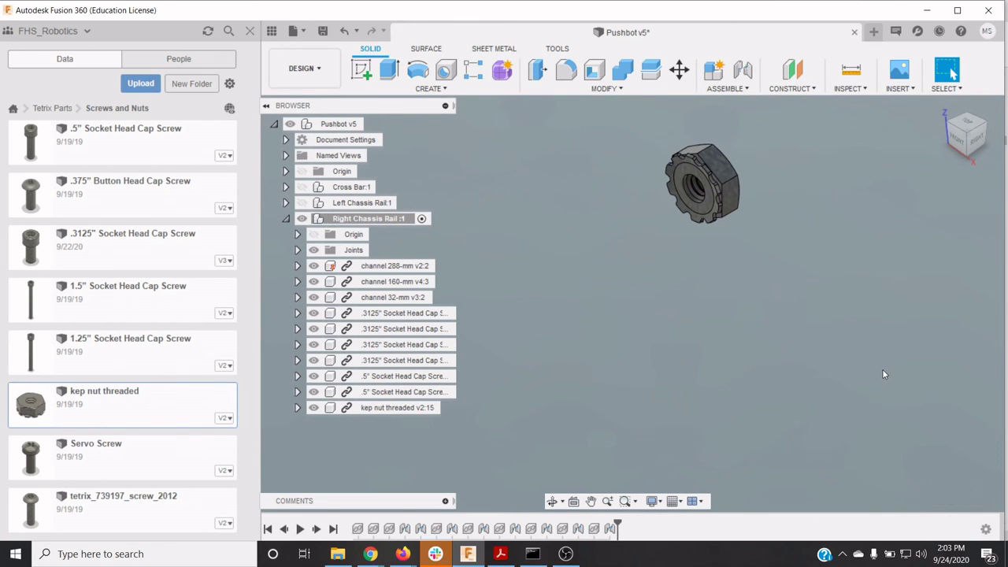
Join the kep nut's toothed face to the 32 mm channel hole around the .5" screw farther from the 288 mm channel, at 0 degrees
{"action": "key", "text": "j"}
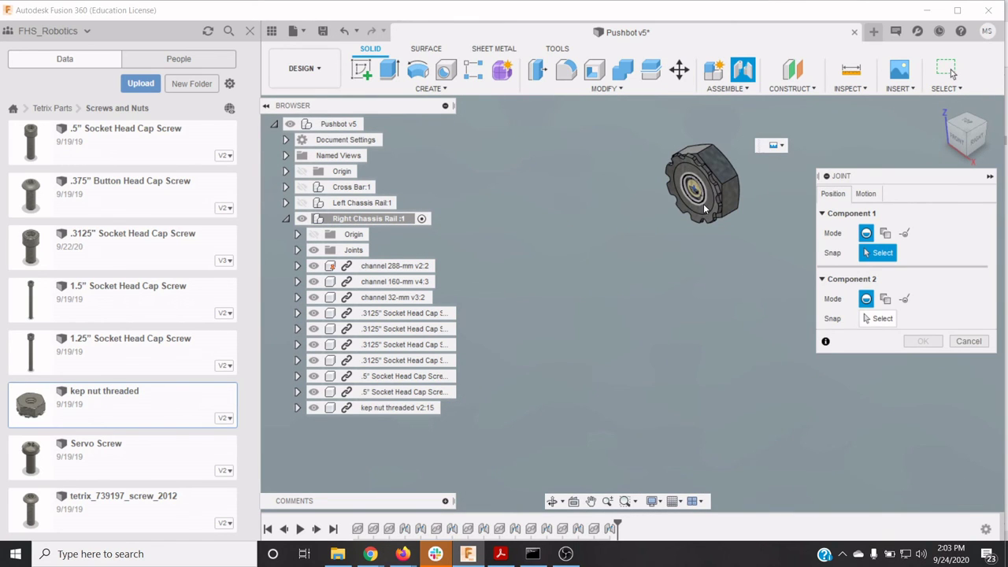
{"action": "scroll", "coordinate": [701, 205], "scroll_direction": "up", "scroll_amount": 5}
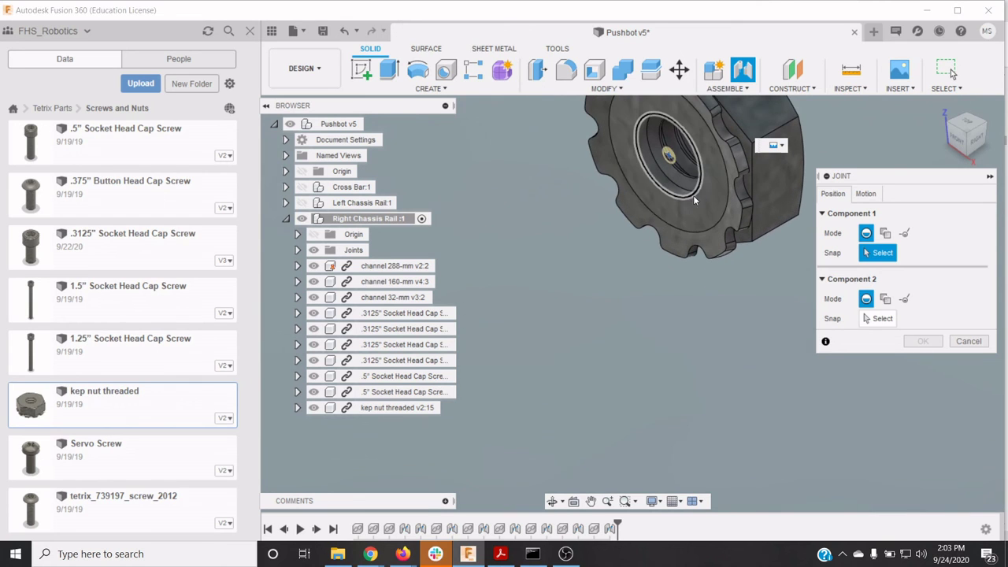
{"action": "left_click", "coordinate": [695, 202]}
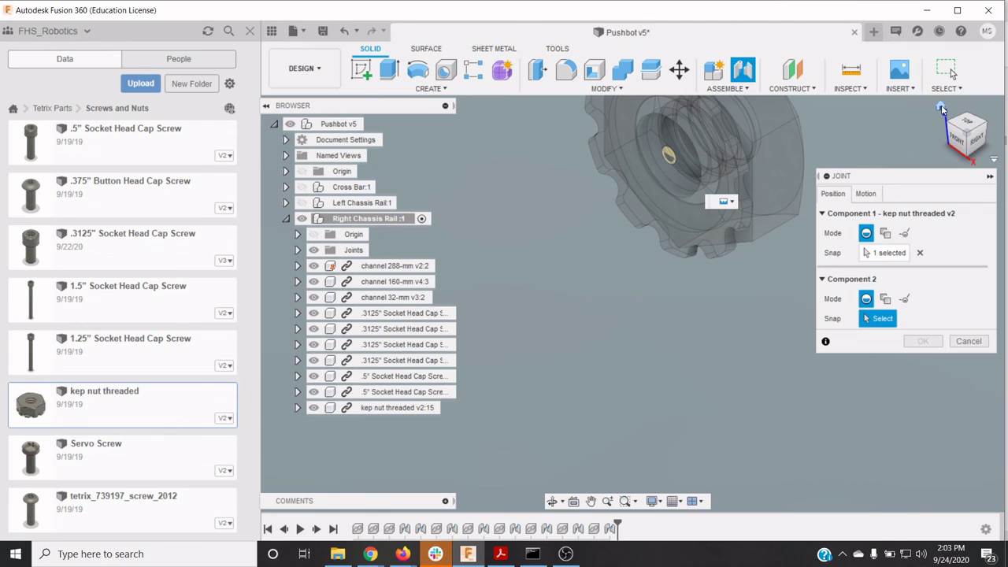
{"action": "left_click", "coordinate": [941, 105]}
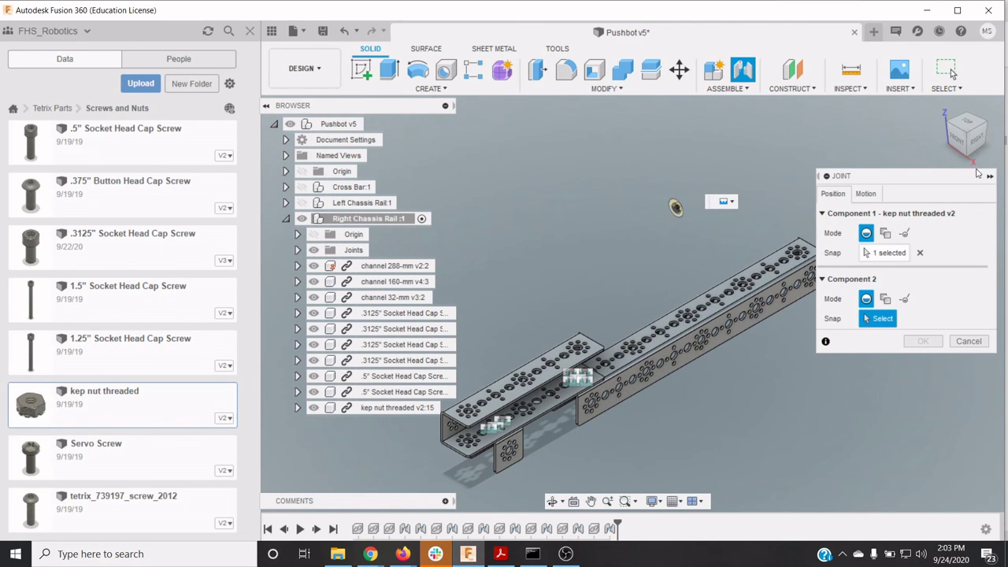
{"action": "left_click", "coordinate": [979, 147]}
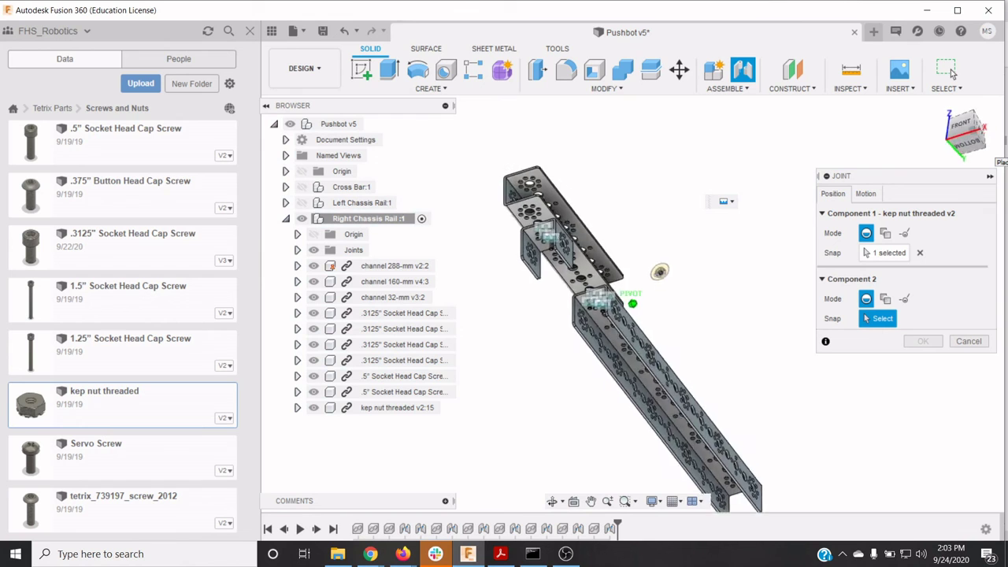
{"action": "left_click", "coordinate": [970, 143]}
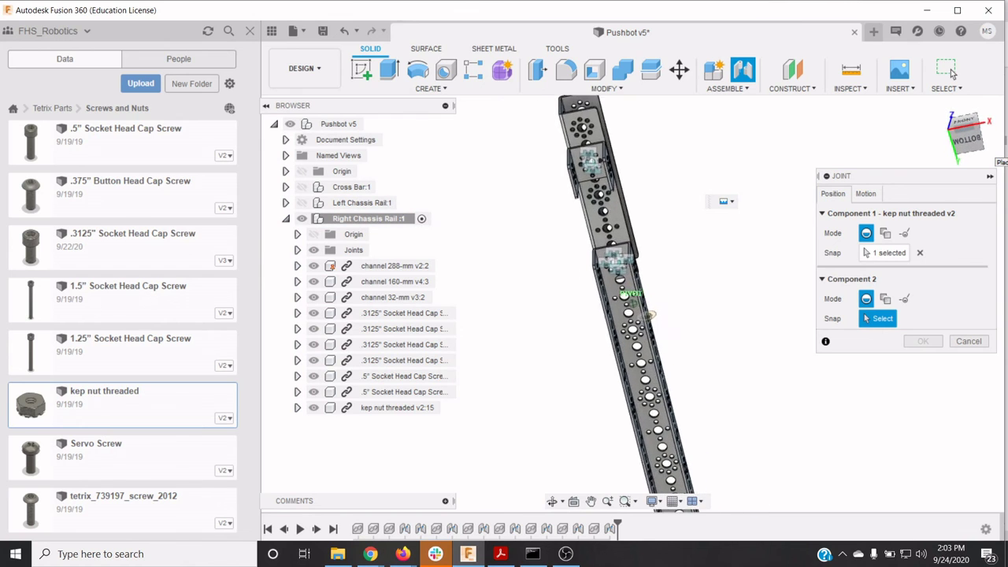
{"action": "scroll", "coordinate": [648, 160], "scroll_direction": "up", "scroll_amount": 5}
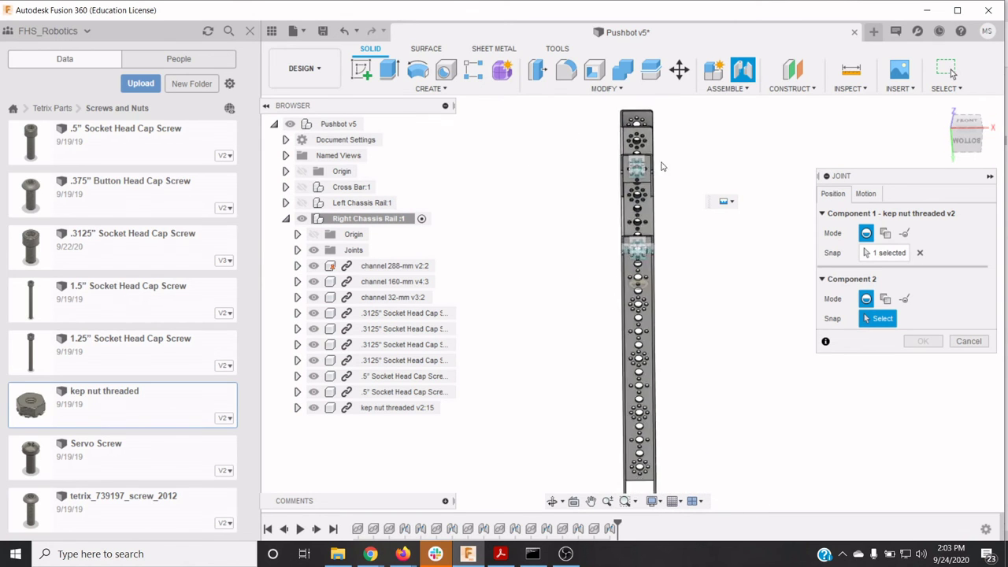
{"action": "scroll", "coordinate": [647, 161], "scroll_direction": "up", "scroll_amount": 5}
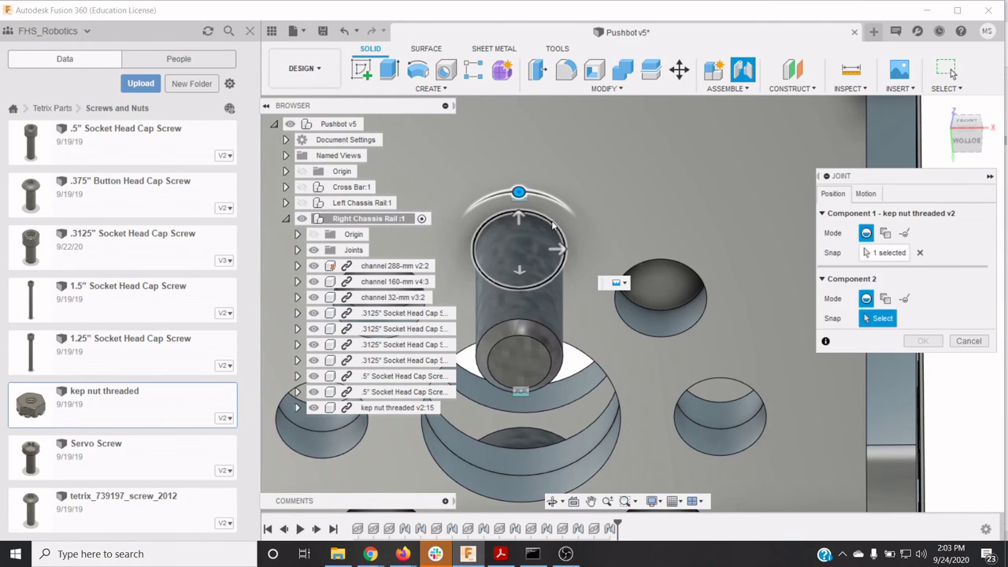
{"action": "left_click", "coordinate": [555, 225]}
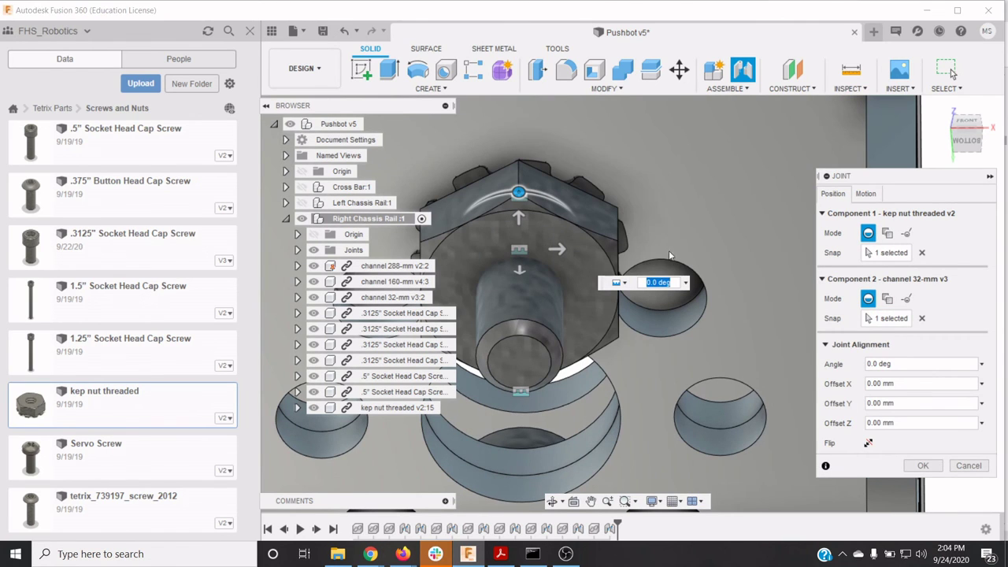
{"action": "left_click", "coordinate": [923, 466]}
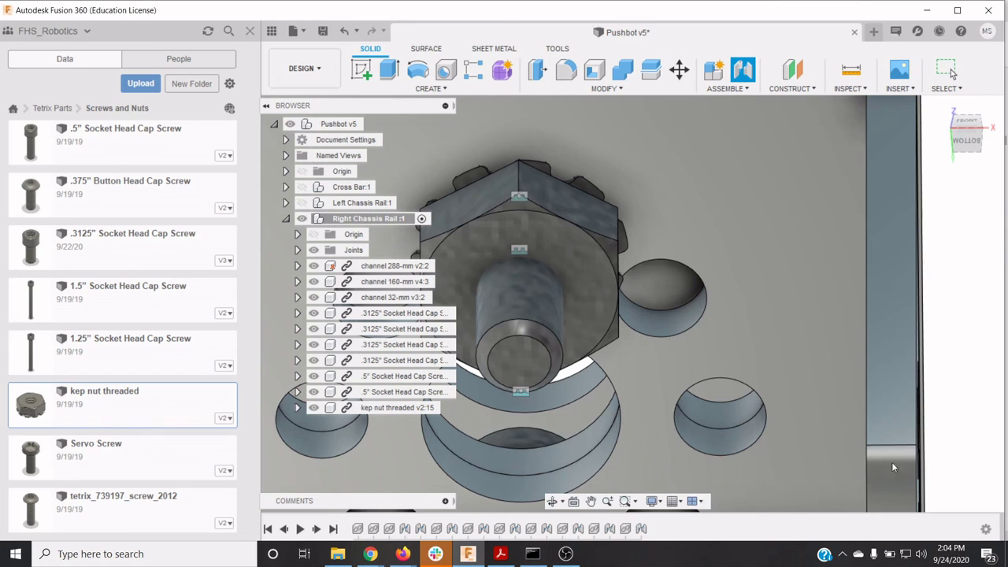
Insert a second threaded kep nut into the Right Chassis Rail without moving it
{"action": "right_click", "coordinate": [126, 414]}
{"action": "left_click", "coordinate": [148, 407]}
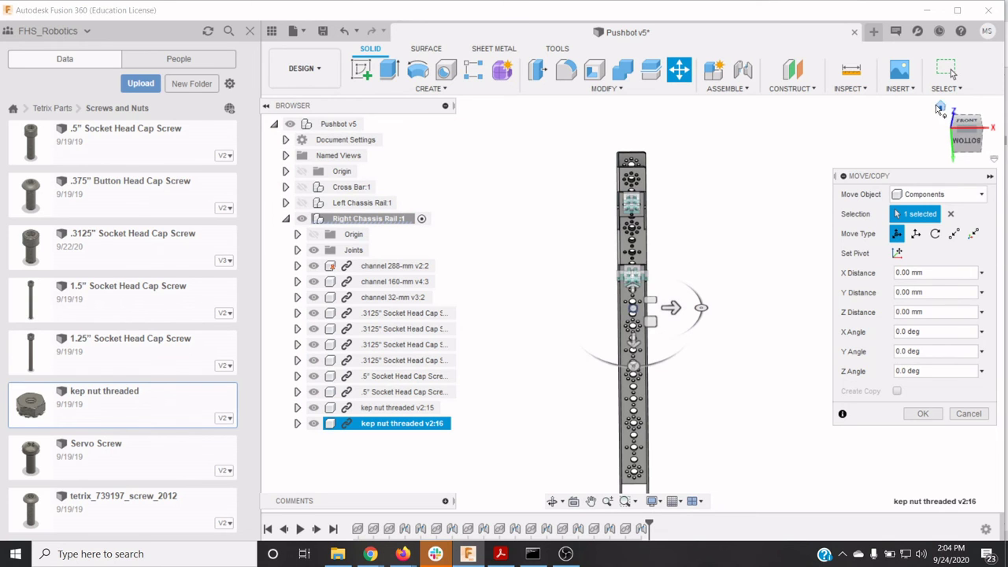
{"action": "left_click", "coordinate": [941, 110]}
{"action": "scroll", "coordinate": [685, 190], "scroll_direction": "up", "scroll_amount": 3}
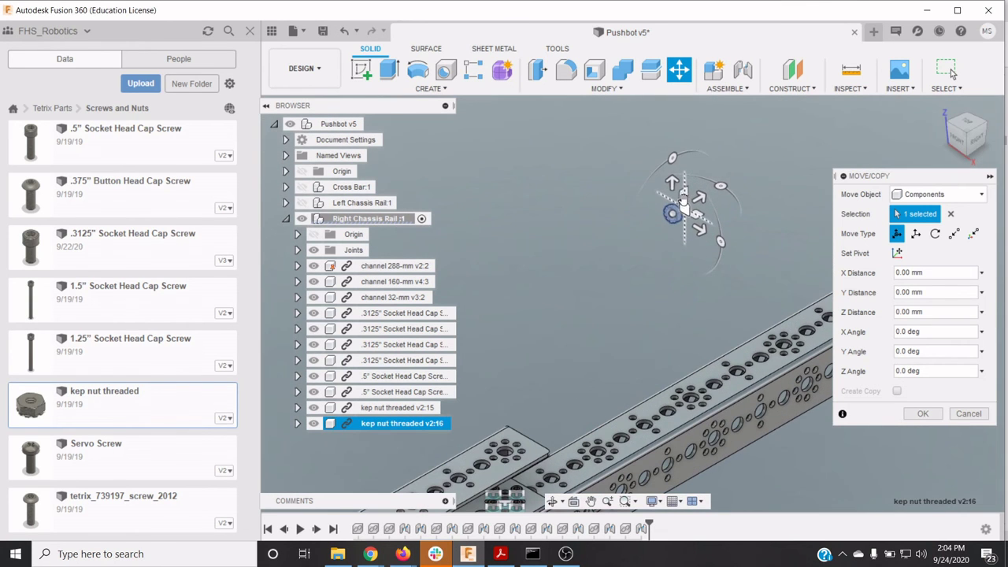
{"action": "key", "text": "Return"}
Join the second kep nut's toothed face to the 32 mm channel hole around the .5" screw nearer the 288 mm channel, at 0 degrees
{"action": "key", "text": "j"}
{"action": "scroll", "coordinate": [683, 221], "scroll_direction": "up", "scroll_amount": 5}
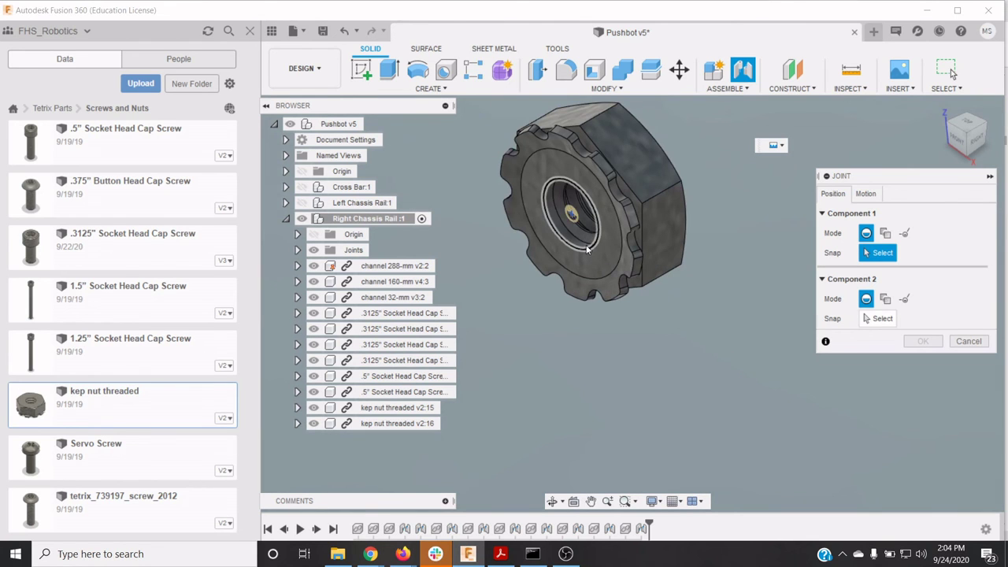
{"action": "left_click", "coordinate": [585, 250]}
{"action": "scroll", "coordinate": [681, 264], "scroll_direction": "down", "scroll_amount": 4}
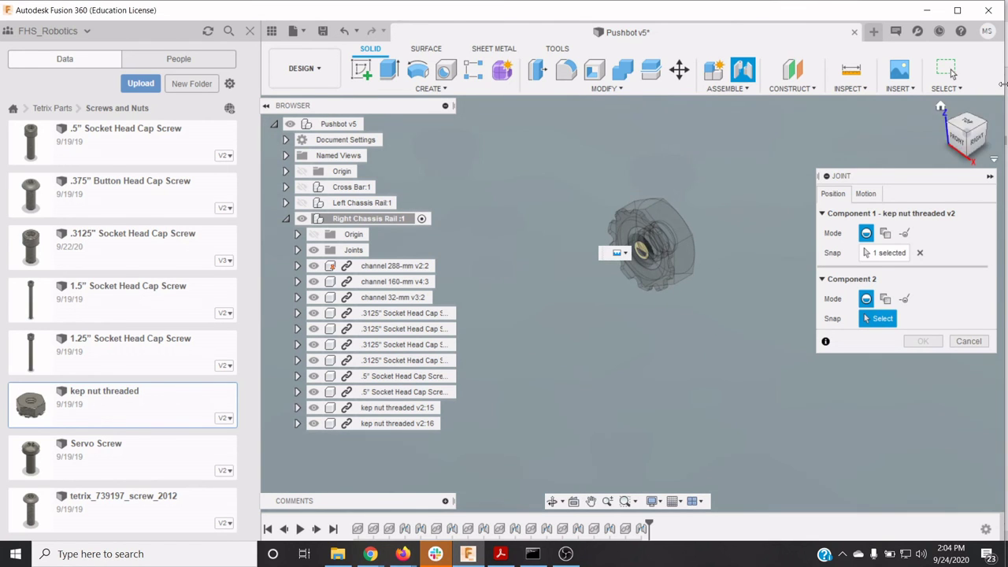
{"action": "left_click", "coordinate": [940, 106]}
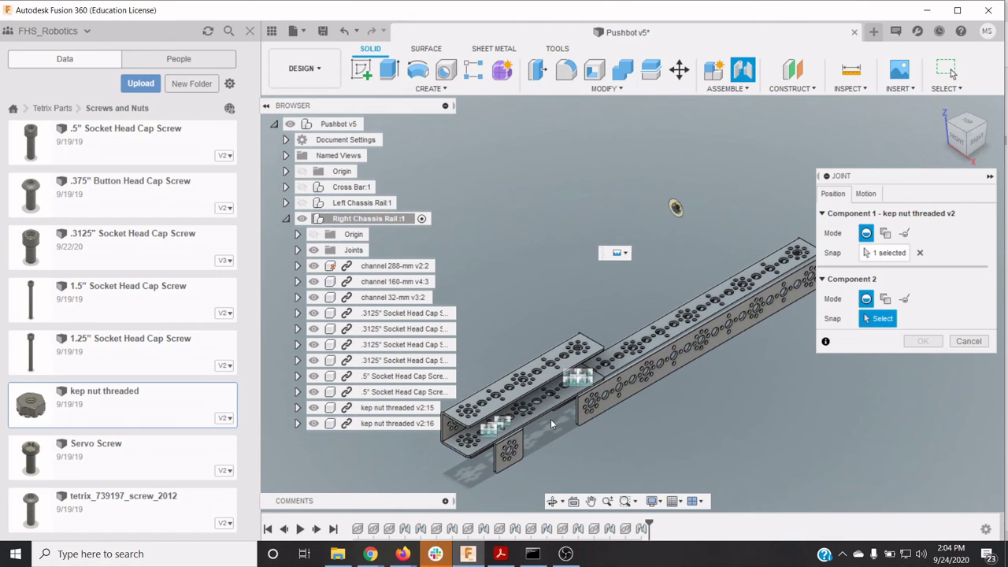
{"action": "mouse_move", "coordinate": [969, 150]}
{"action": "left_mouse_down"}
{"action": "mouse_move", "coordinate": [974, 101]}
{"action": "mouse_move", "coordinate": [1005, 89]}
{"action": "left_mouse_up"}
{"action": "scroll", "coordinate": [651, 204], "scroll_direction": "up", "scroll_amount": 10}
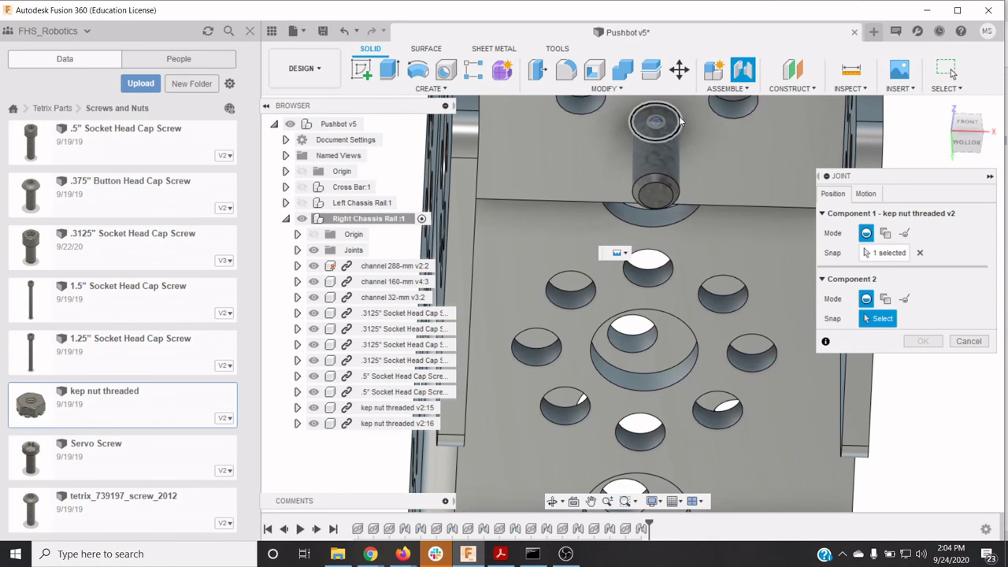
{"action": "left_click", "coordinate": [679, 120]}
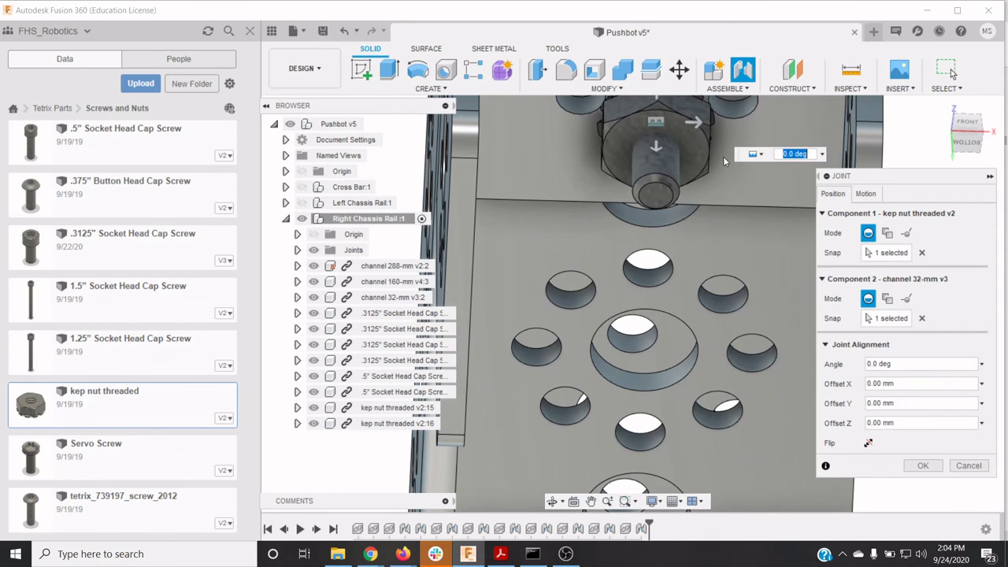
{"action": "left_click", "coordinate": [928, 467]}
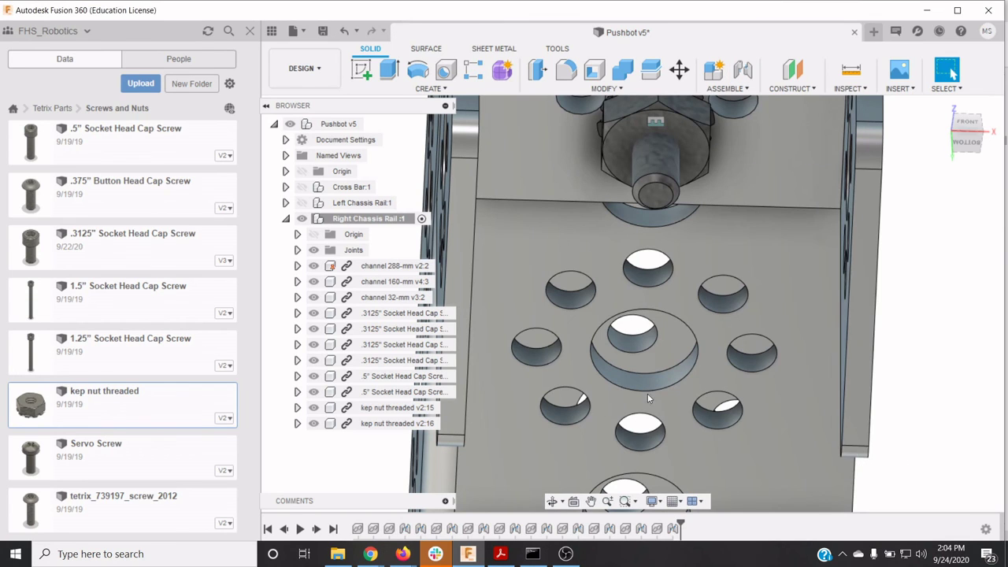